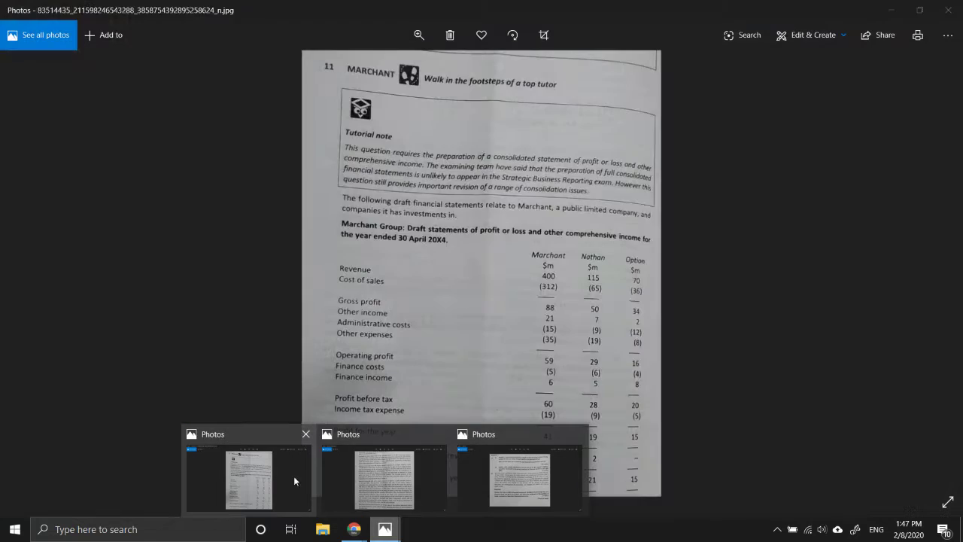
- Consult note 1 in the question photo, and enter Nathan's share capital at acquisition as 25 in the Marchant spreadsheet
left_click(371, 465)
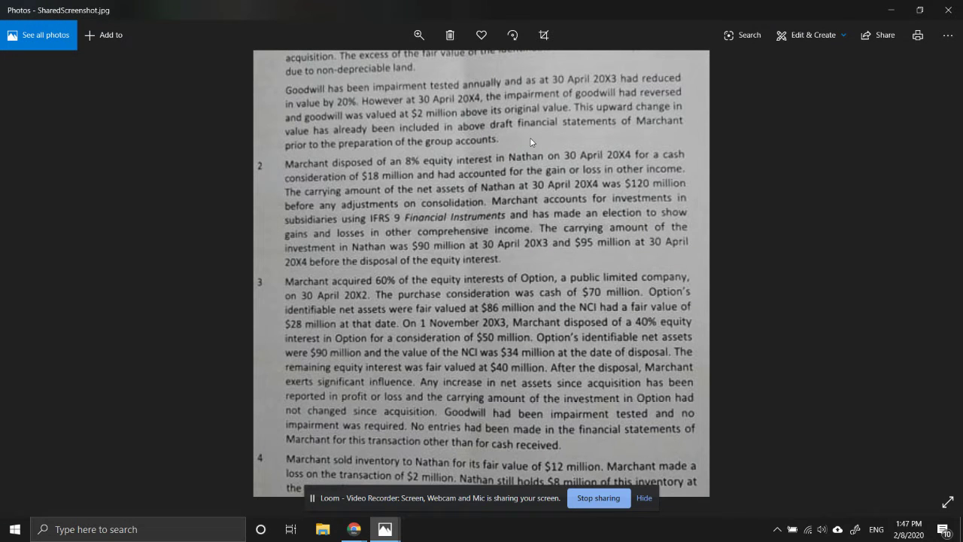
left_click_drag(531, 142, 528, 248)
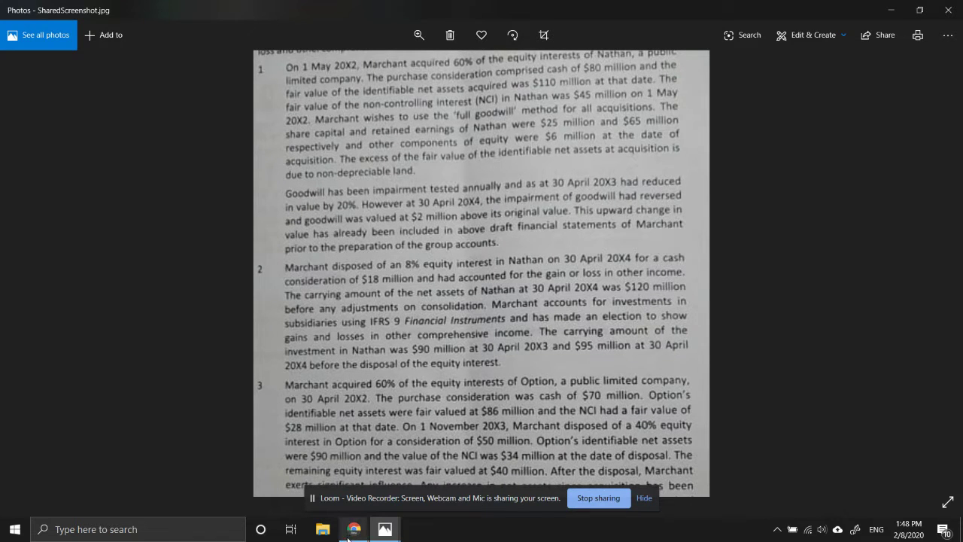
mouse_move(354, 529)
left_click(247, 471)
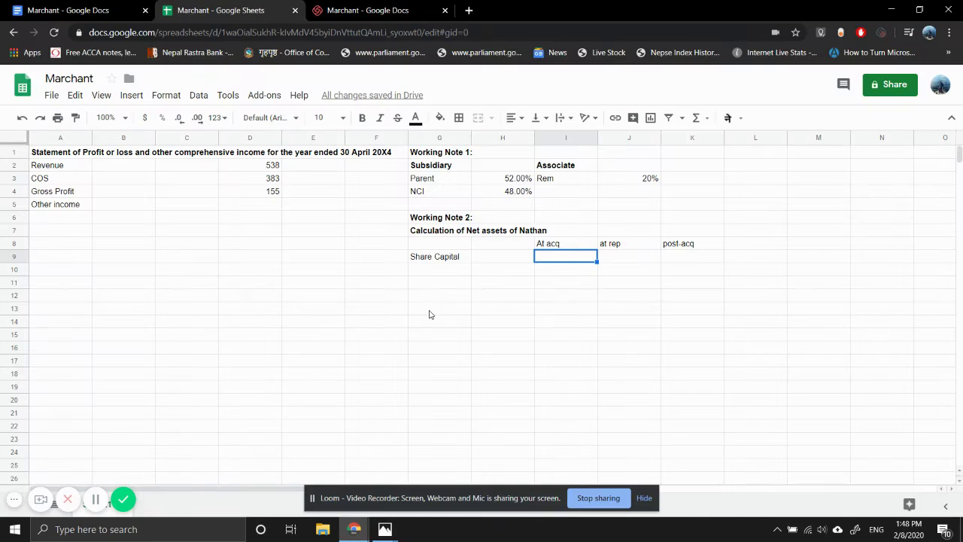
type("25")
key("Return")
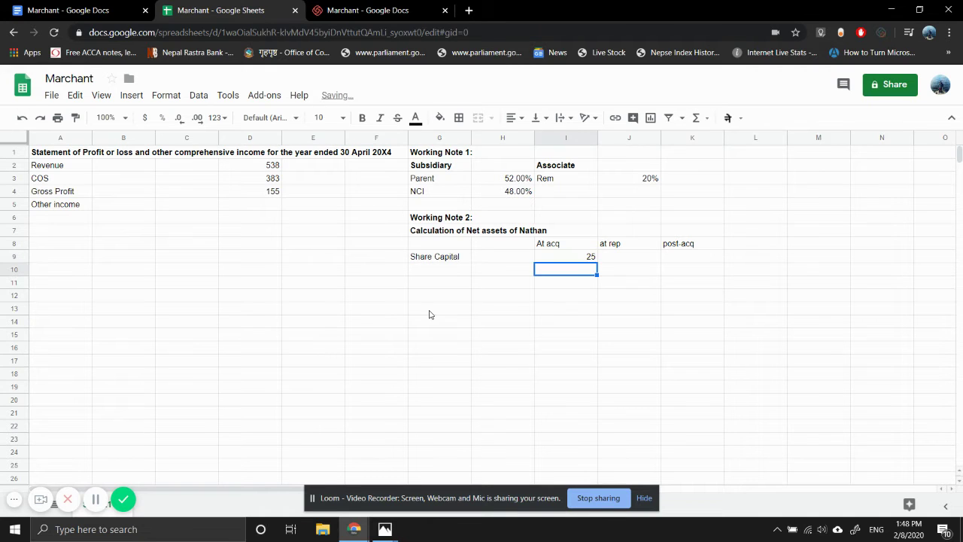
- Add a "Retained Earning" row below Share Capital with 65 in the "At acq" column
type("65")
key("Return")
key("Up")
key("Left")
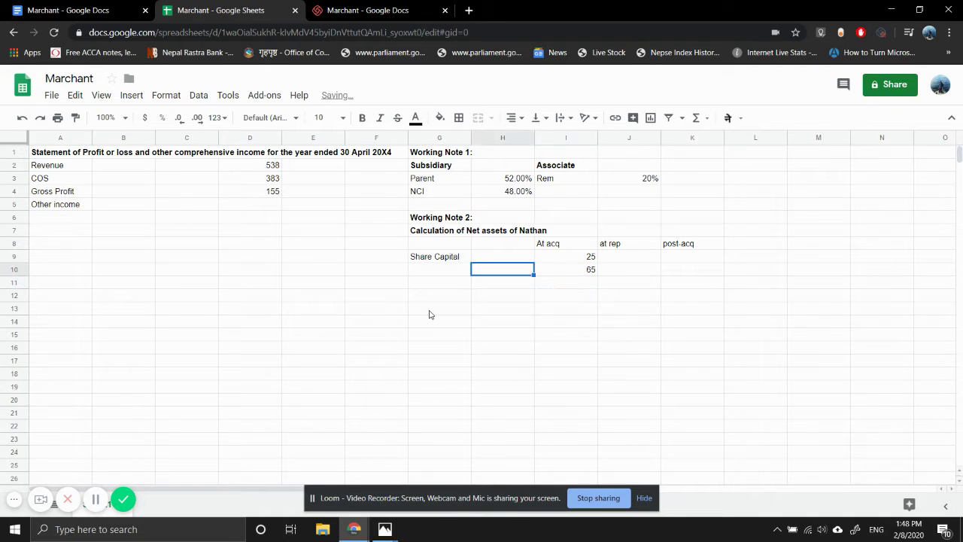
key("Left")
type("Re")
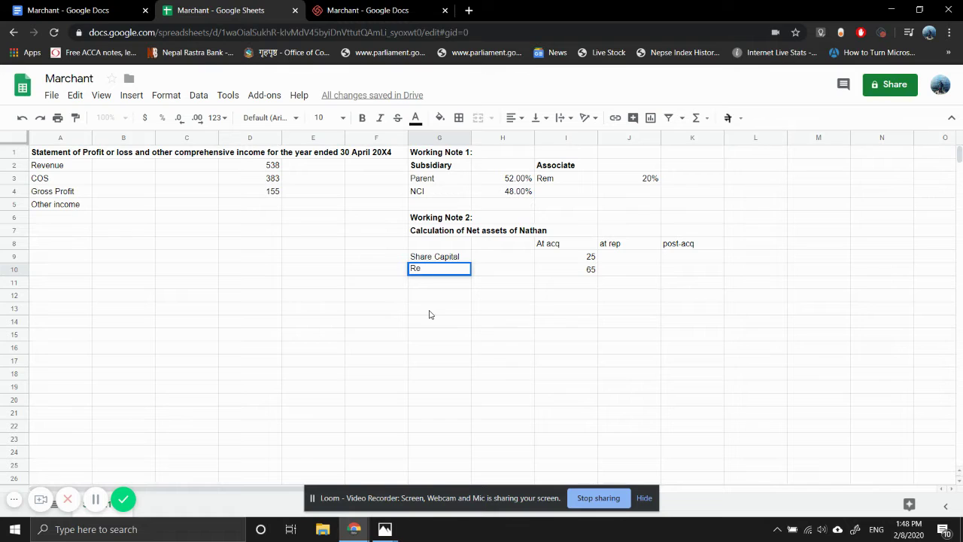
type("atained Earning")
key("Return")
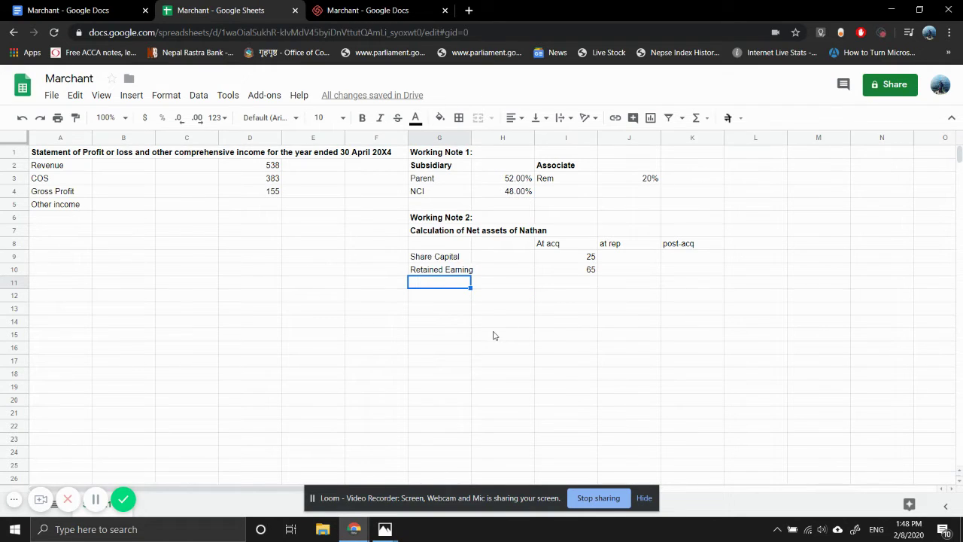
- Label the row below Retained Earning "Other COmponent of Equity"
type("Other COm")
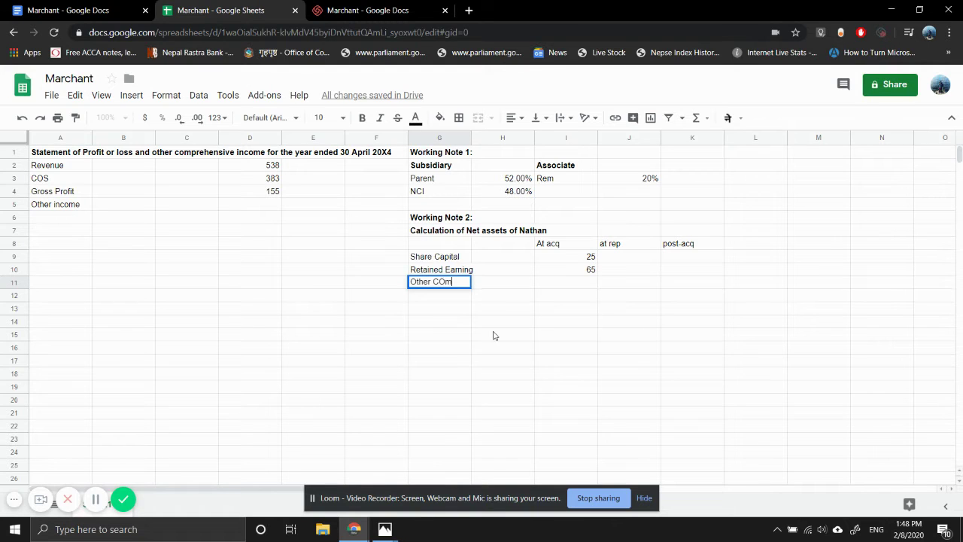
type("ponent of")
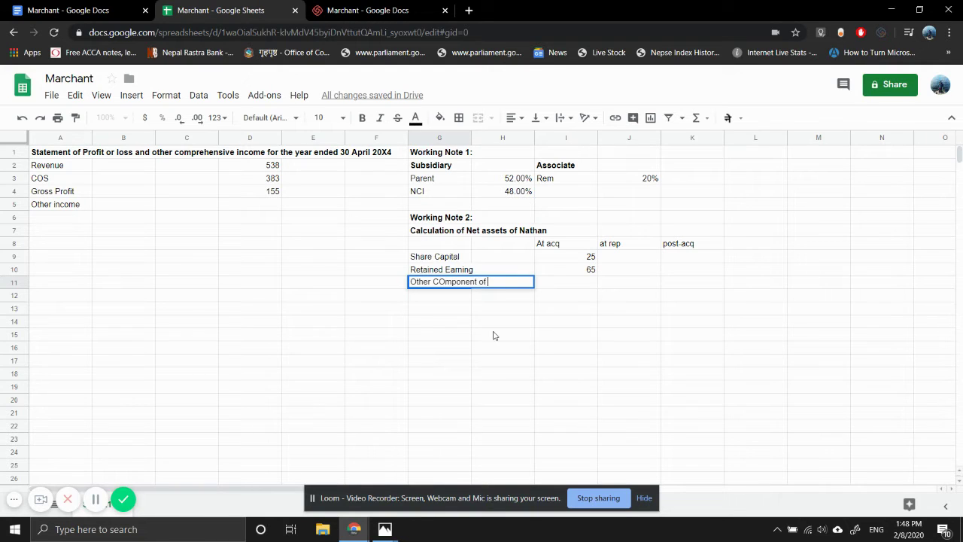
type(" Equity")
key("Return")
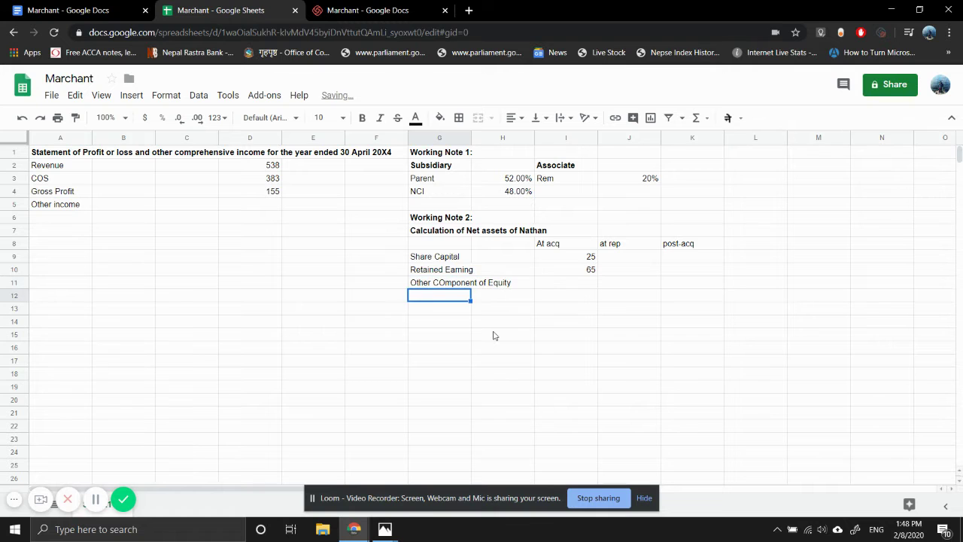
- Check other components of equity in the question photo and enter 6 for that row at acquisition in the spreadsheet
key("Up")
key("Right")
key("Right")
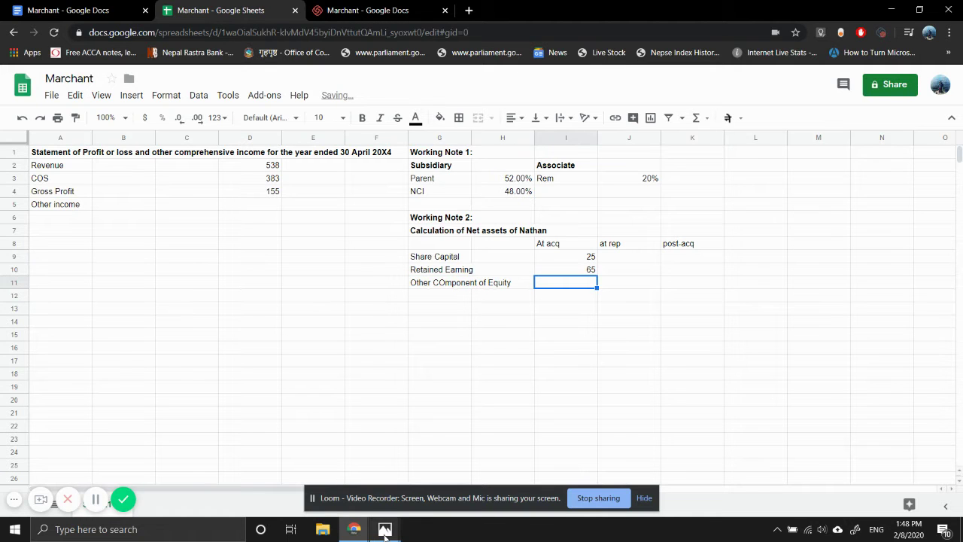
mouse_move(384, 529)
left_click(378, 457)
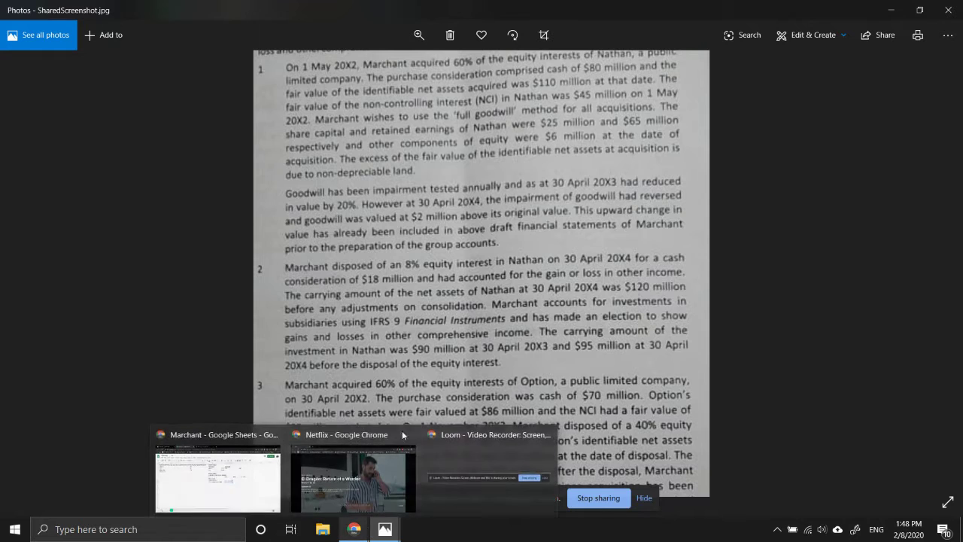
mouse_move(354, 529)
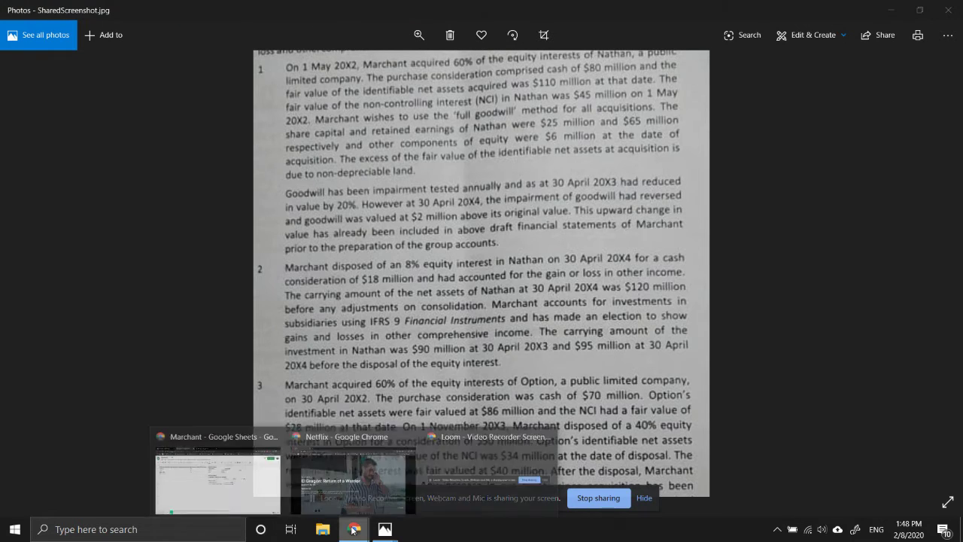
left_click(223, 476)
type("6")
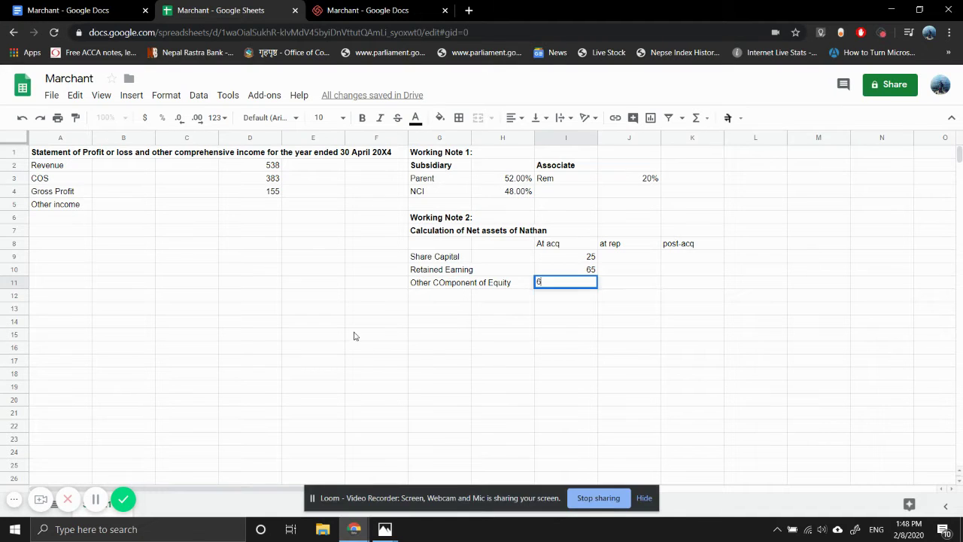
key("Return")
- Enter the fair value of net assets at acquisition, =110, in cell I13, leaving one blank row above it
key("Down")
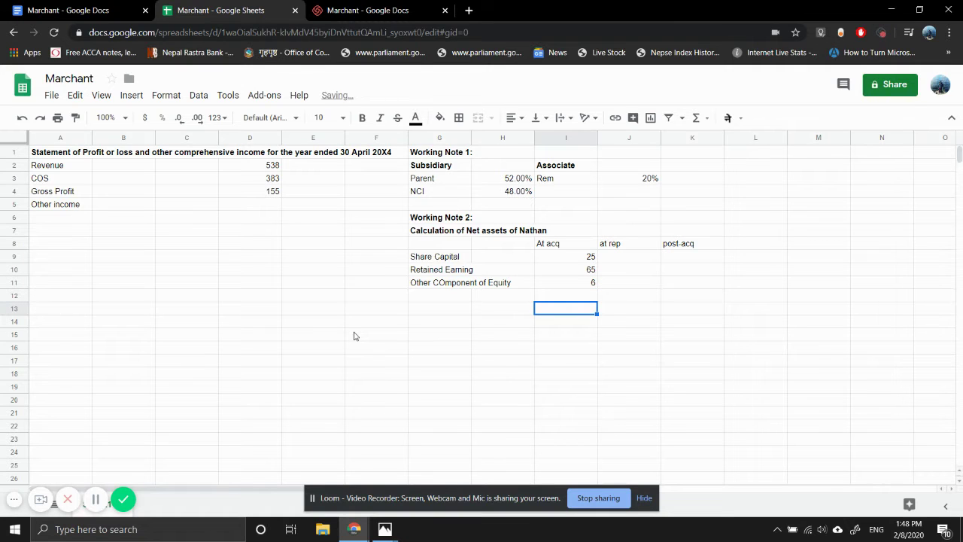
type("=")
key("Tab")
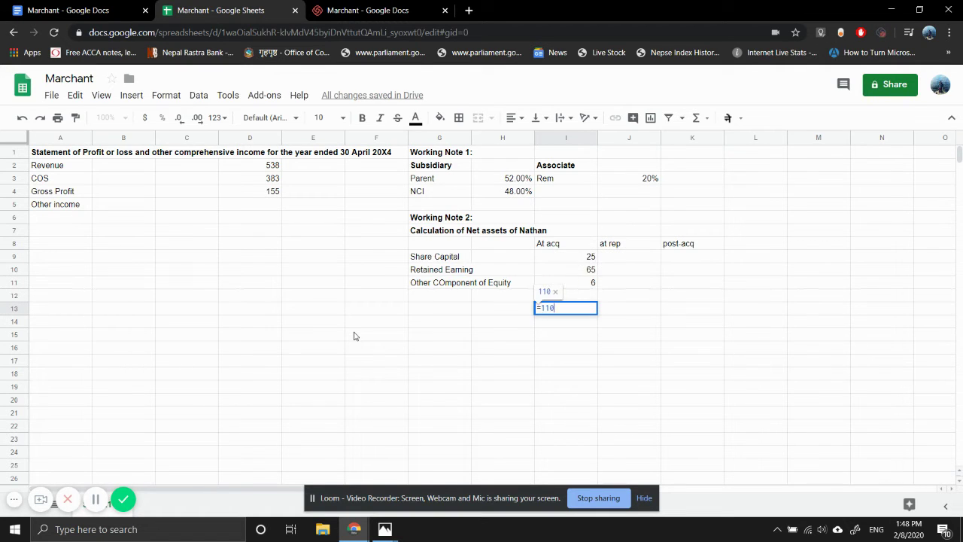
key("Return")
- Sum the three acquisition components in I12 with SUM(I9:I11), and clear that cell again
key("Up")
key("Up")
type("=")
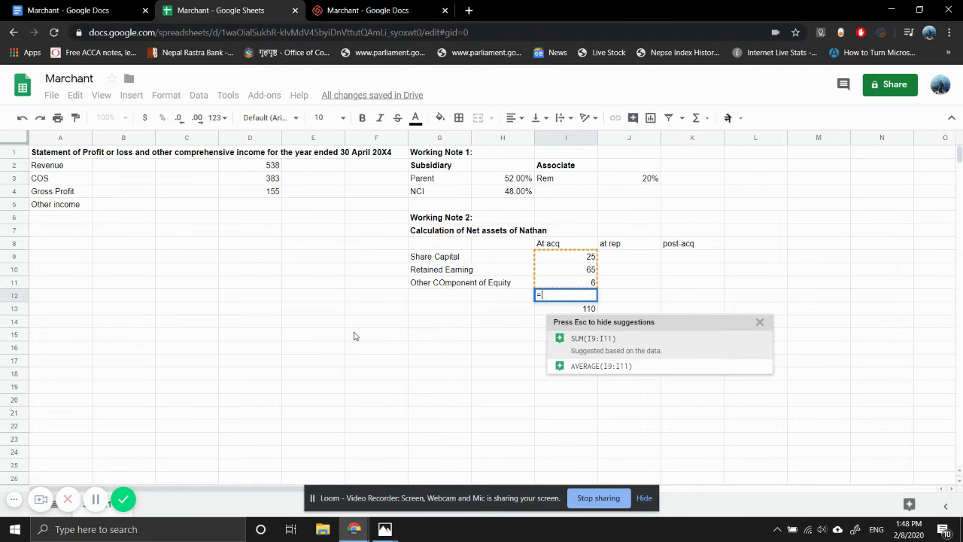
key("Tab")
key("Return")
key("Up")
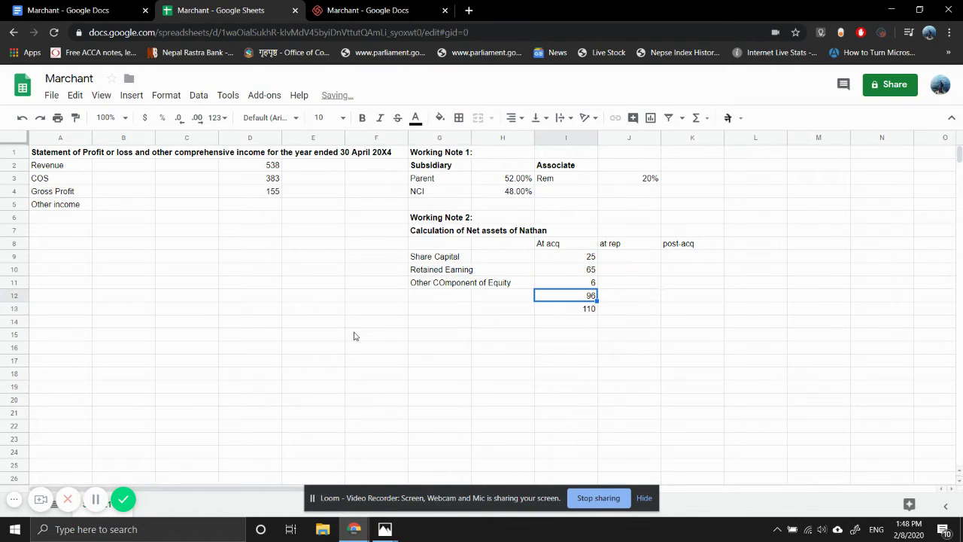
key("Delete")
- Clear the net assets total in I13 and undo the deletion
key("Down")
key("BackSpace")
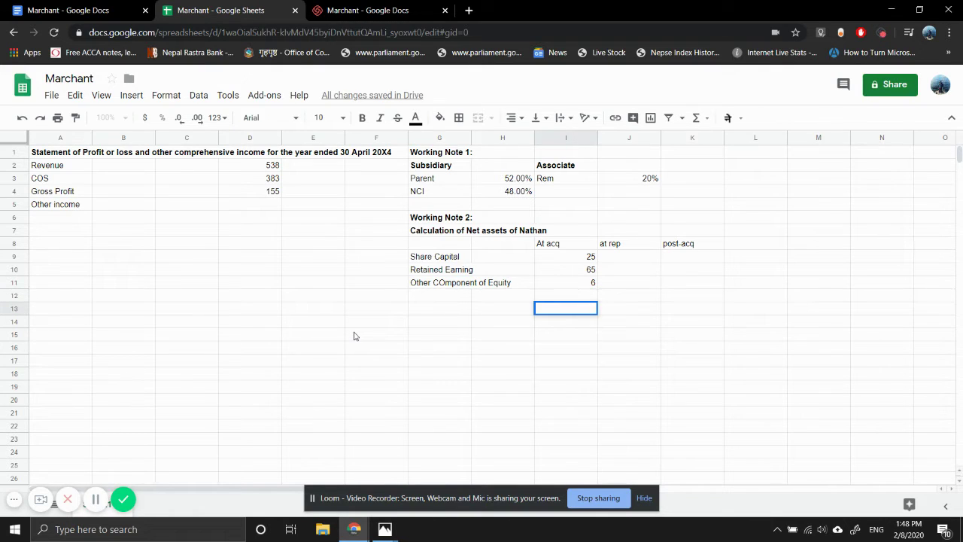
key("Return")
key("ctrl+z")
- Calculate the balancing fair value adjustment in I12 with the formula =I13-96
key("Up")
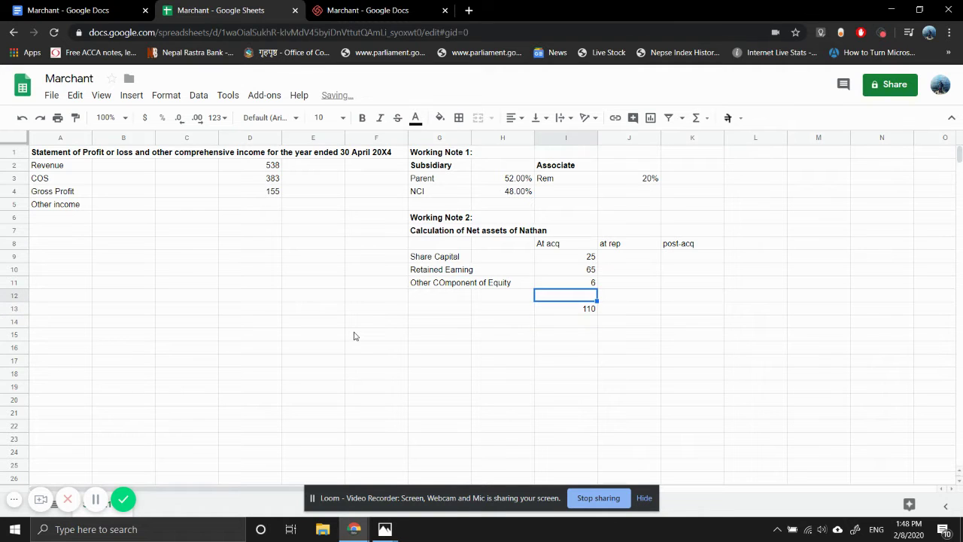
type("=")
key("Down")
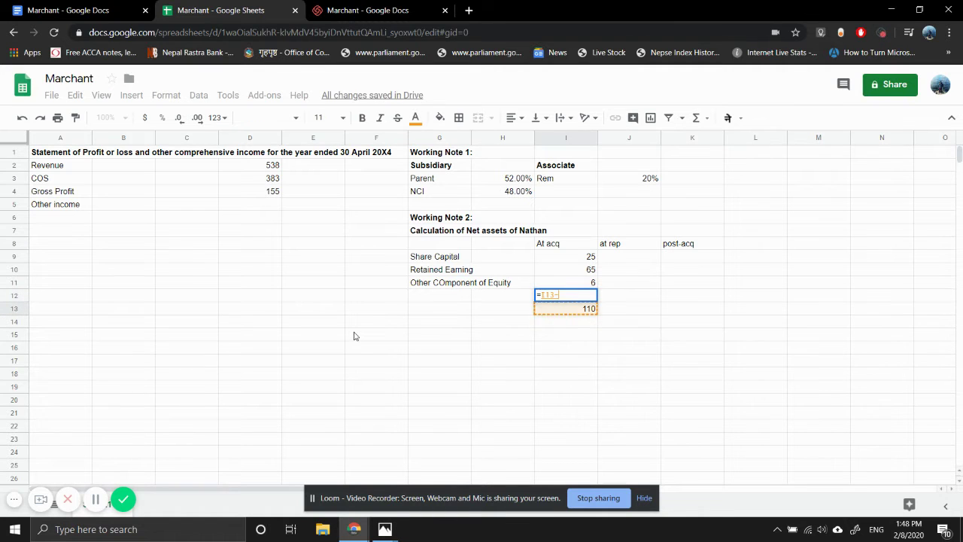
type("-96")
key("Return")
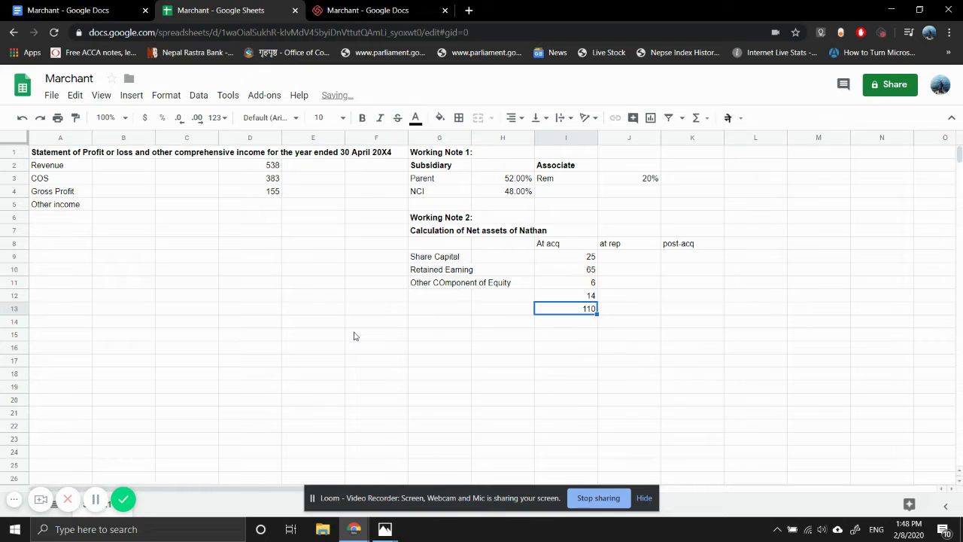
- Label row 12 of the net assets table "Fair value adj" and row 13 "Total"
key("Up")
key("Left")
key("Left")
type("Fair vlaue")
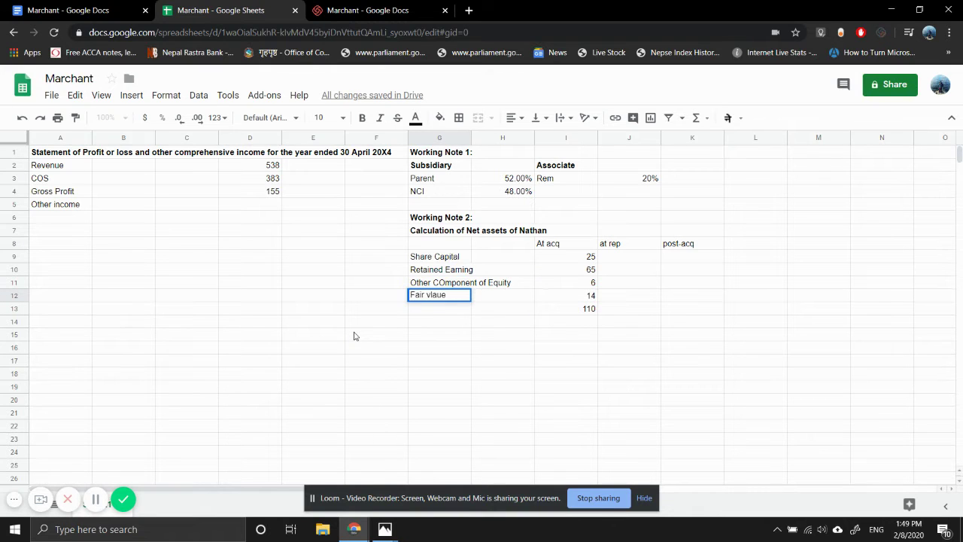
key("BackSpace")
key("BackSpace")
key("BackSpace")
type("alue adj")
key("Return")
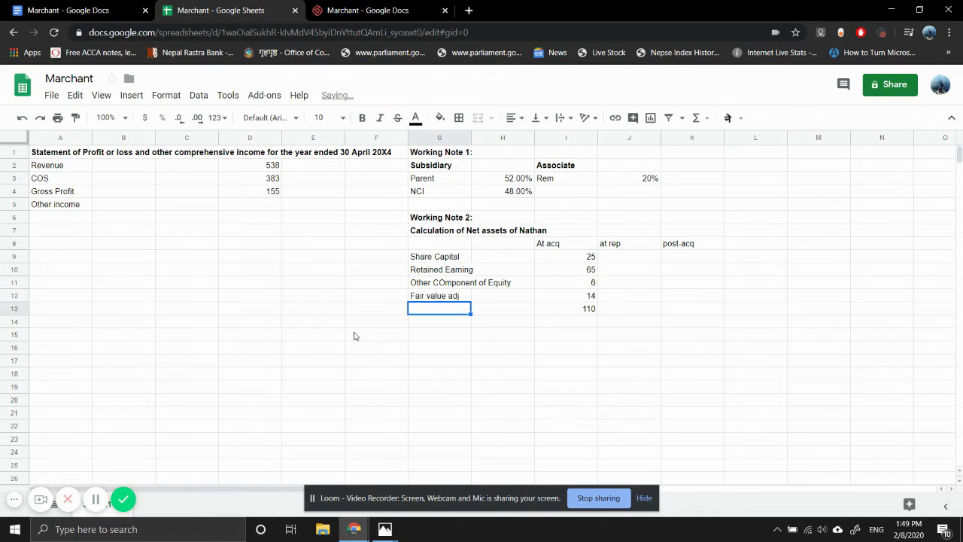
type("Total")
key("Return")
- Review the acquisition and goodwill notes in the question photo, and add the bold heading "Working Note 3:" in G15 of the spreadsheet
mouse_move(389, 525)
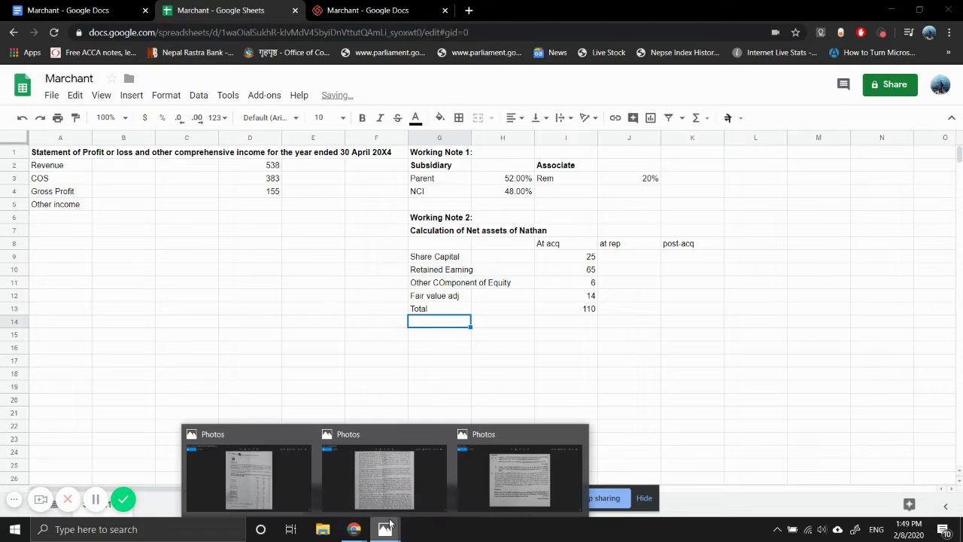
left_click(384, 482)
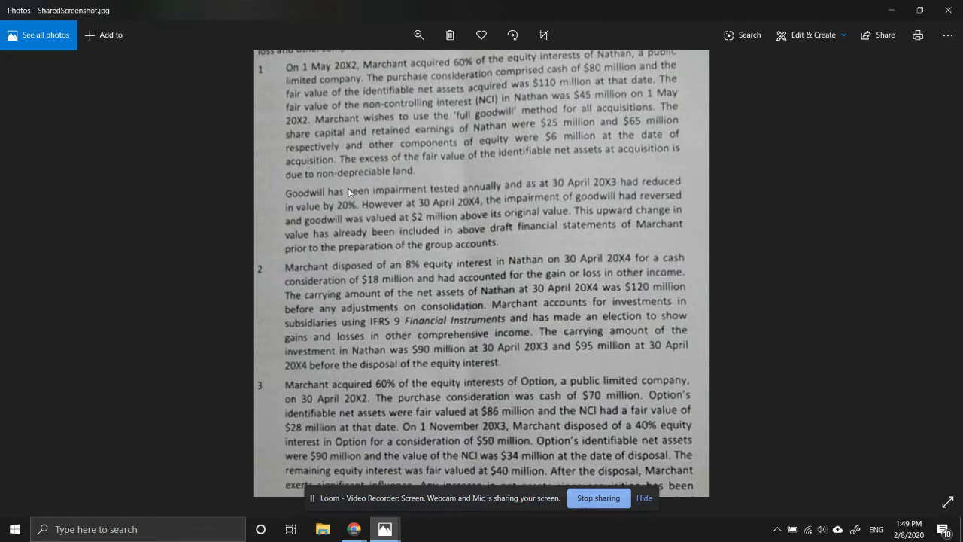
mouse_move(359, 530)
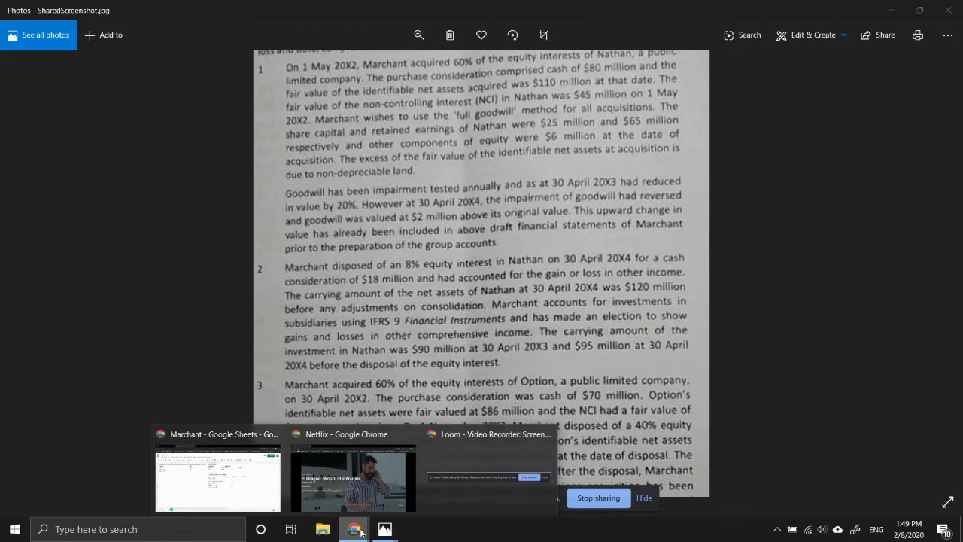
left_click(210, 482)
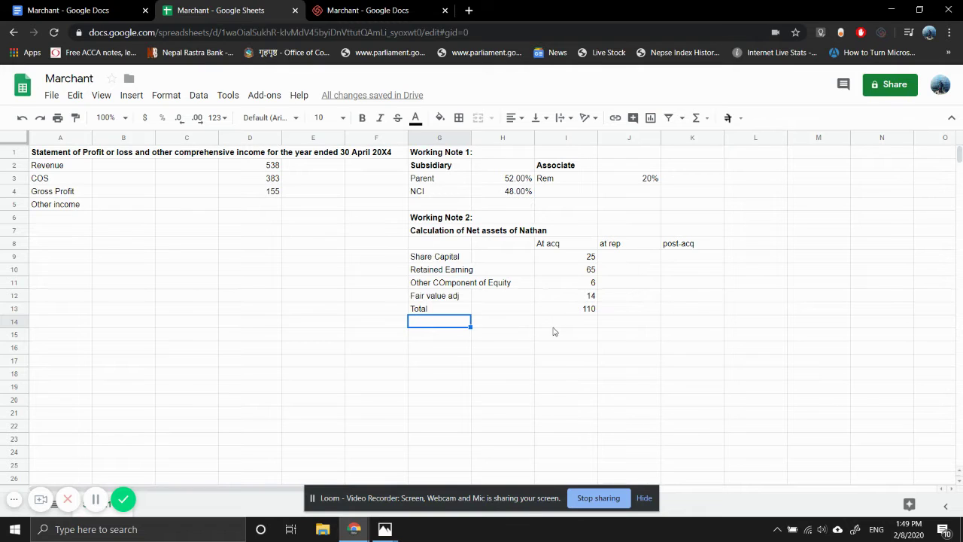
key("Down")
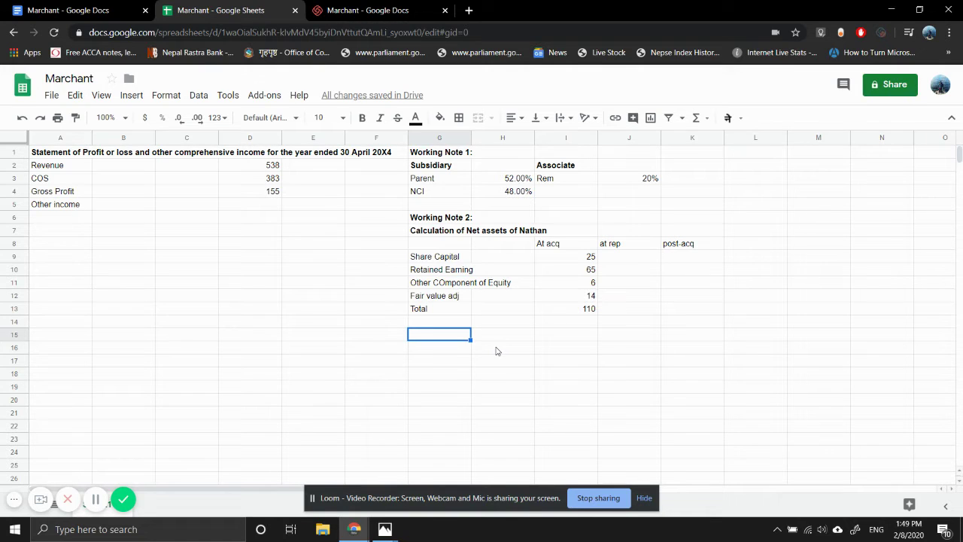
type("WOrking")
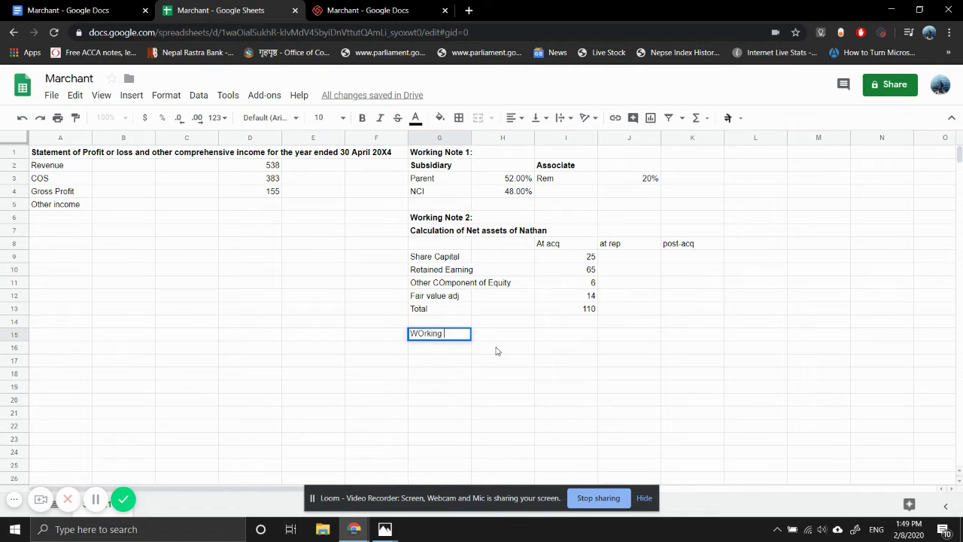
key("BackSpace")
key("BackSpace")
key("BackSpace")
key("BackSpace")
key("BackSpace")
key("BackSpace")
key("BackSpace")
type("orking Note 3")
key("Return")
key("Up")
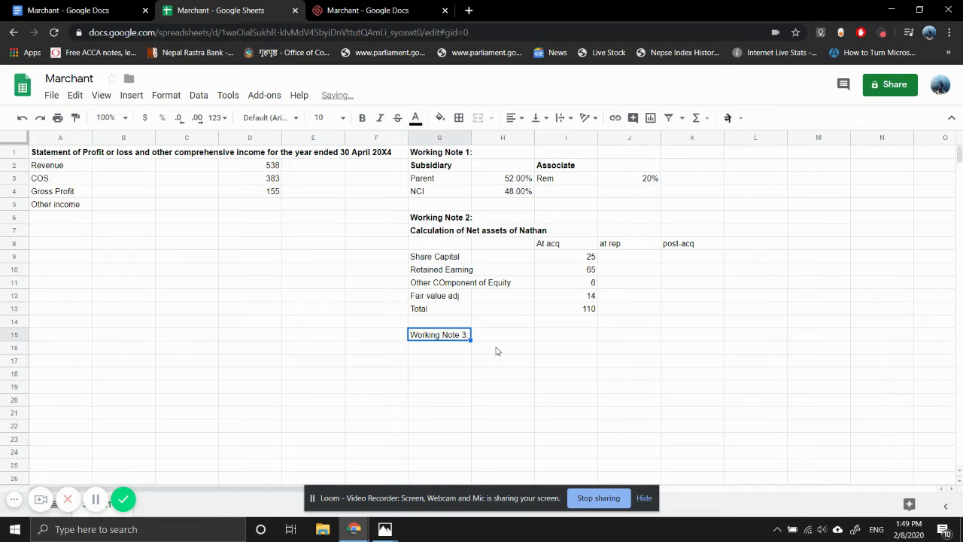
key("ctrl+b")
- Add the bold subheading "Calculation of Goodwill" beneath the Working Note 3 heading
key("Down")
type("Calcual")
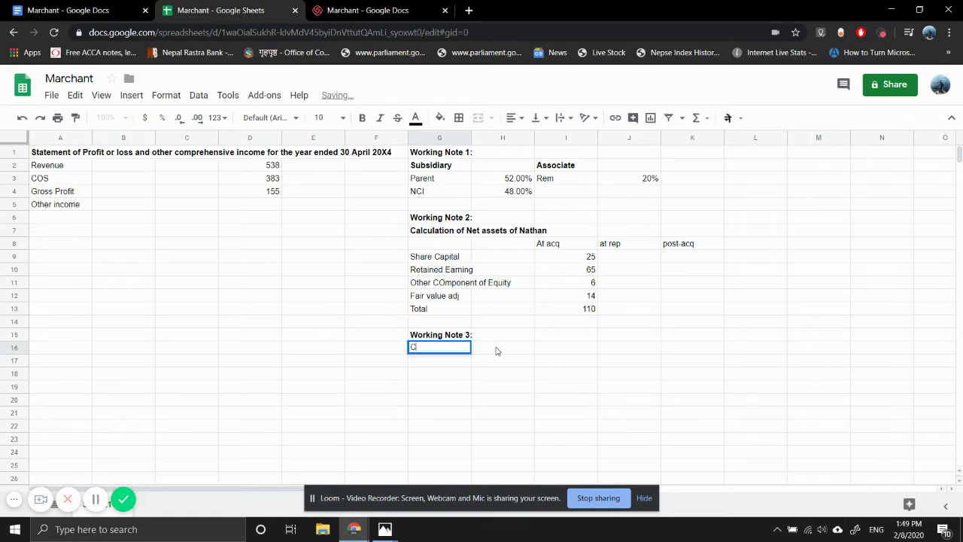
key("BackSpace")
key("BackSpace")
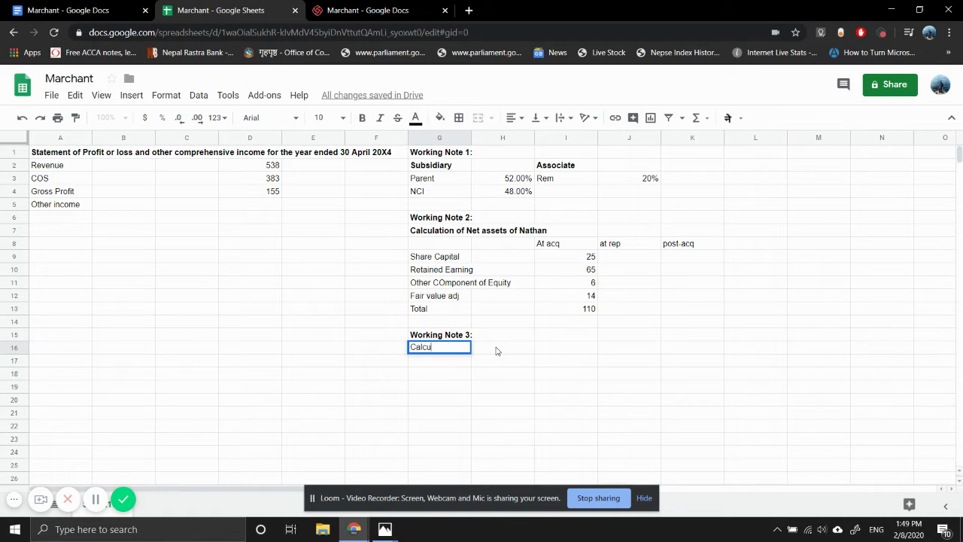
type("latuo")
type("ion of G")
type("oodwill")
key("Return")
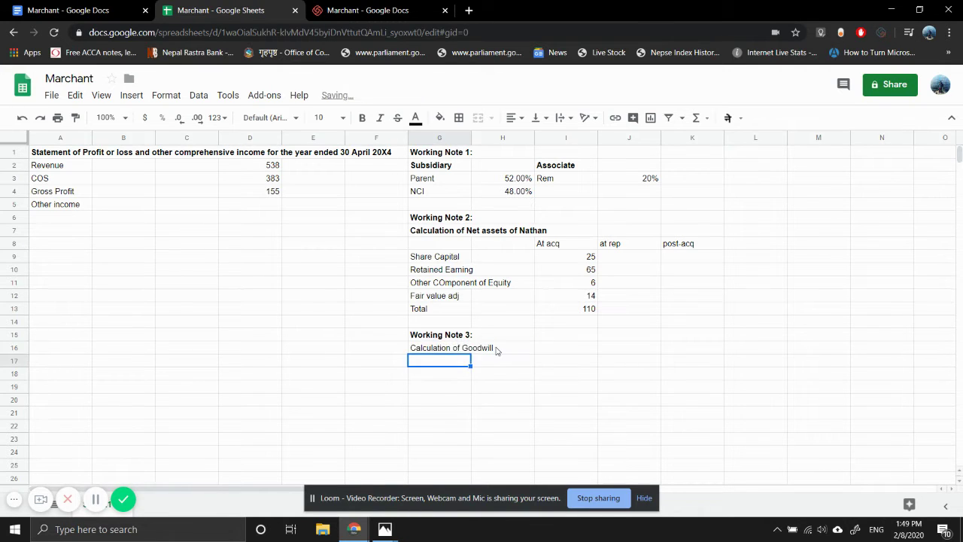
key("Up")
key("ctrl+b")
- Label the first two rows of the goodwill calculation "Cost of inv" in G17 and "Fair vlaue of NCI" in G18
key("Down")
type("Cost pf")
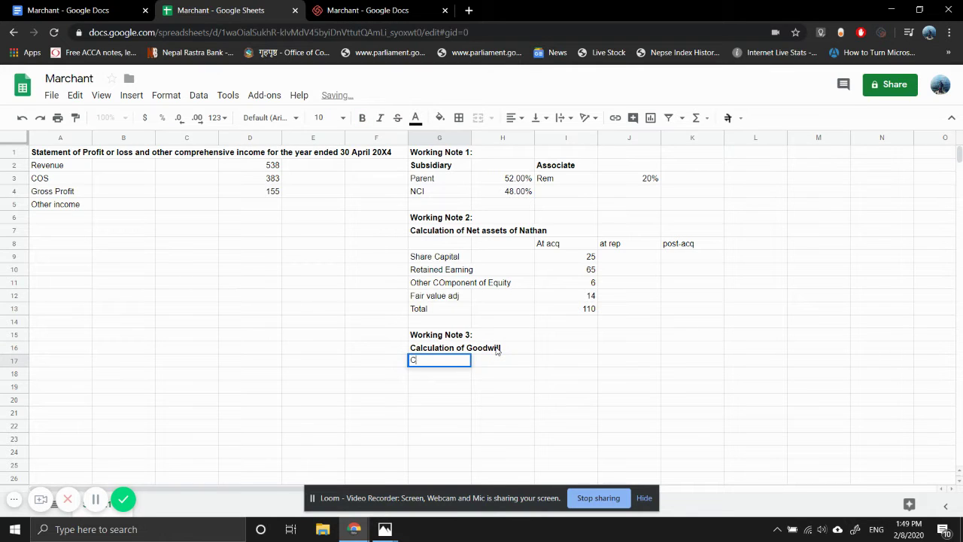
key("BackSpace")
key("BackSpace")
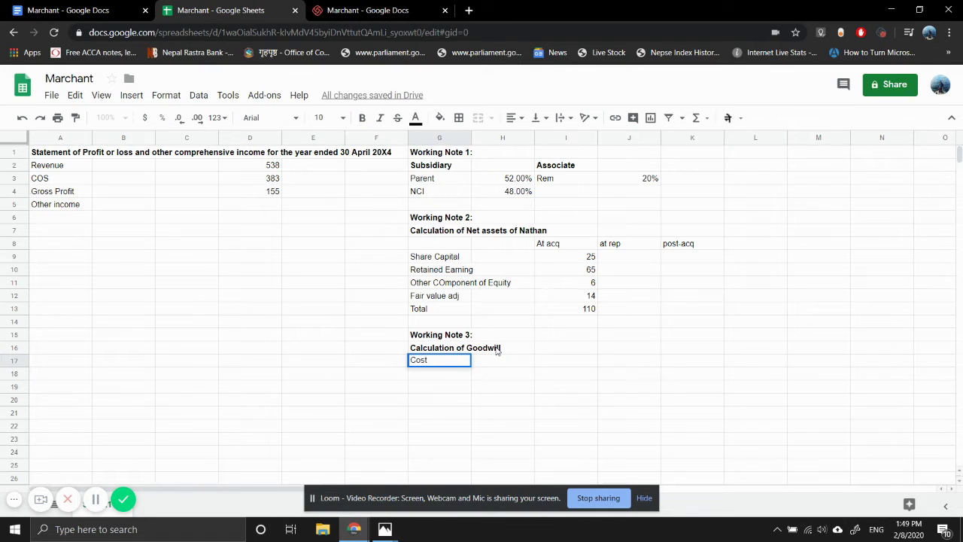
type("of inv")
key("Return")
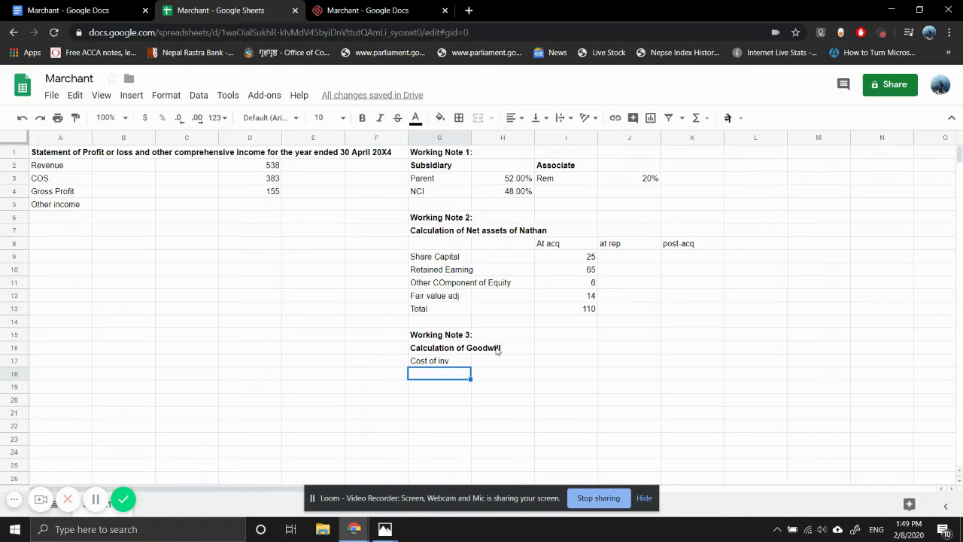
type("Fair vlaue of NCI")
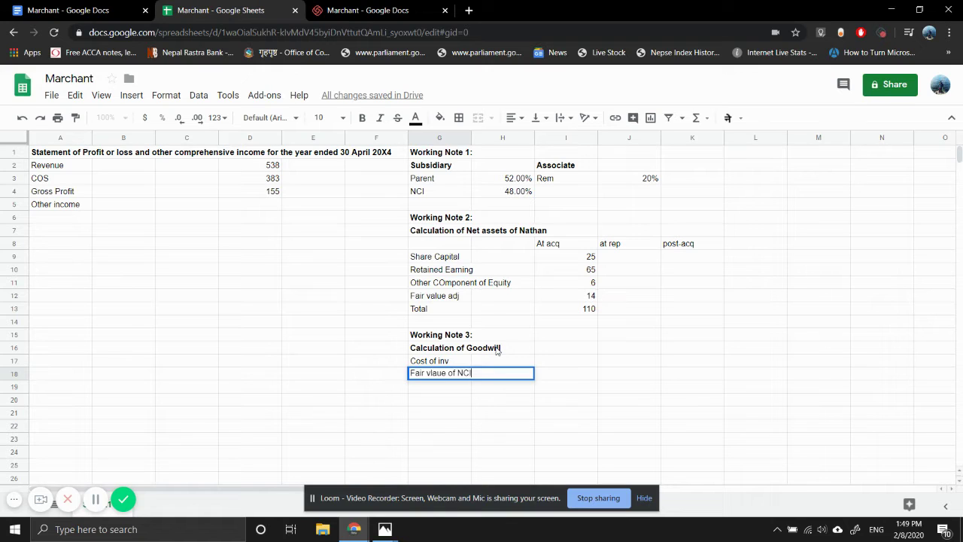
key("Return")
- Leave row 19 unlabelled and enter the label "Less: Net assets at acq" in G20
key("Down")
type("L")
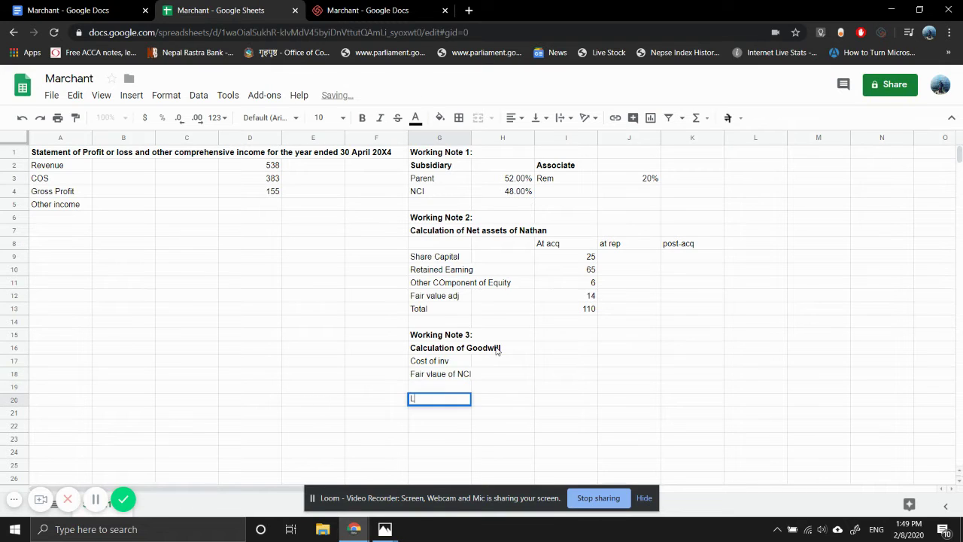
type("ess: NE")
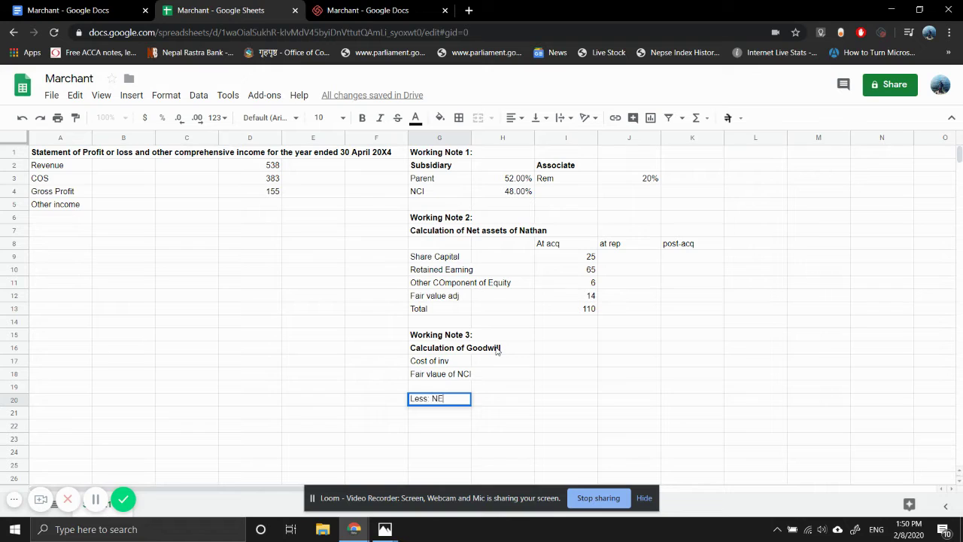
key("BackSpace")
type("et assets a")
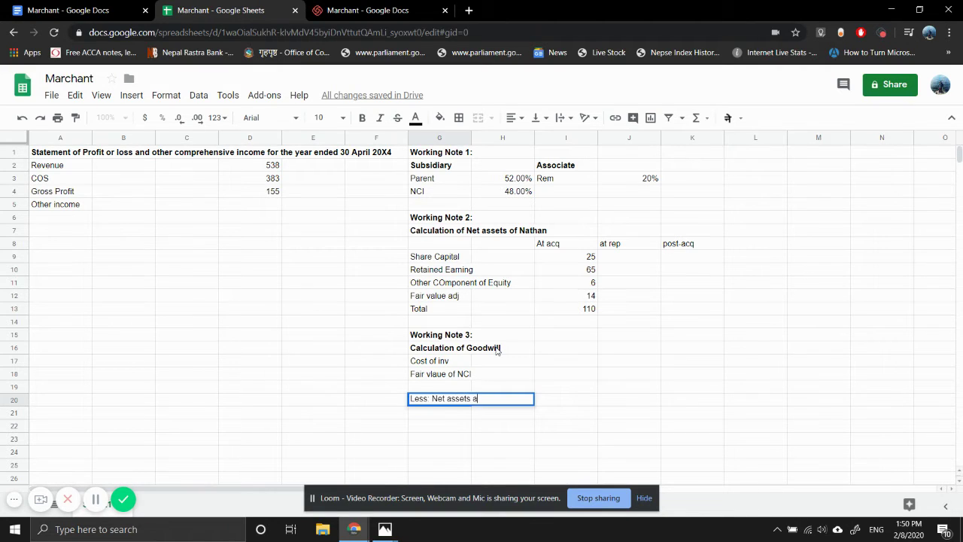
type("t acq")
key("Return")
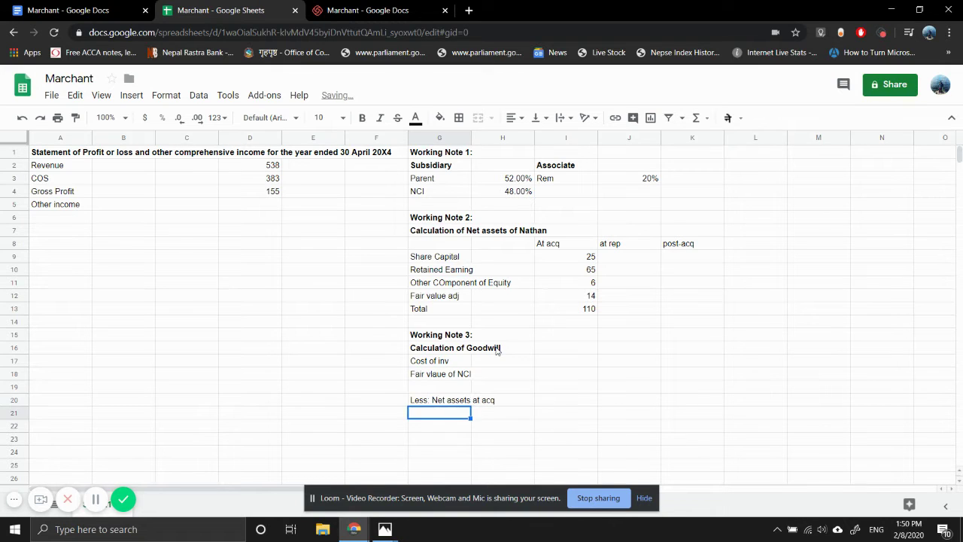
- Bring the acquisition-date net assets total into I20 as a deduction with the formula =-I13
key("Up")
key("Right")
key("Right")
type("=")
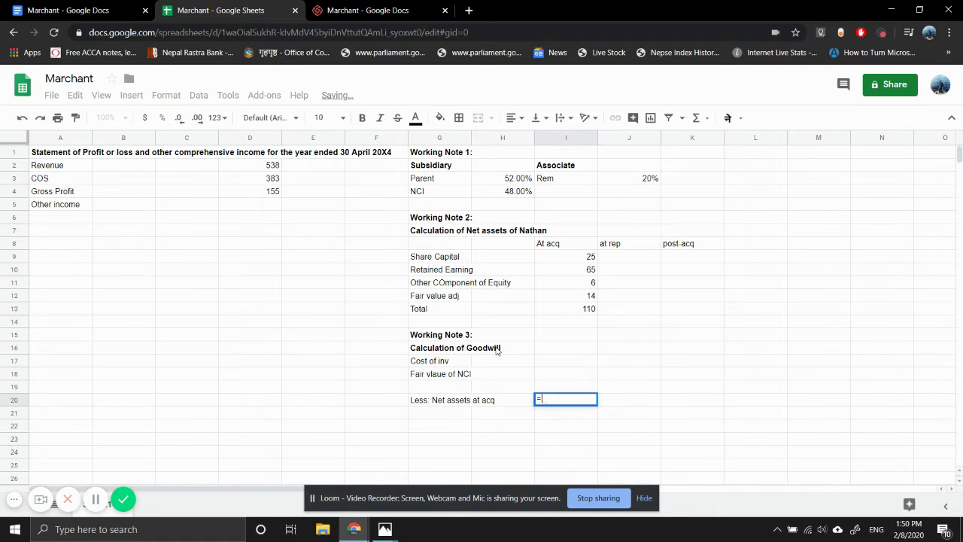
type("-")
key("Up")
key("Up")
key("Up")
key("Up")
key("Up")
key("Up")
key("Up")
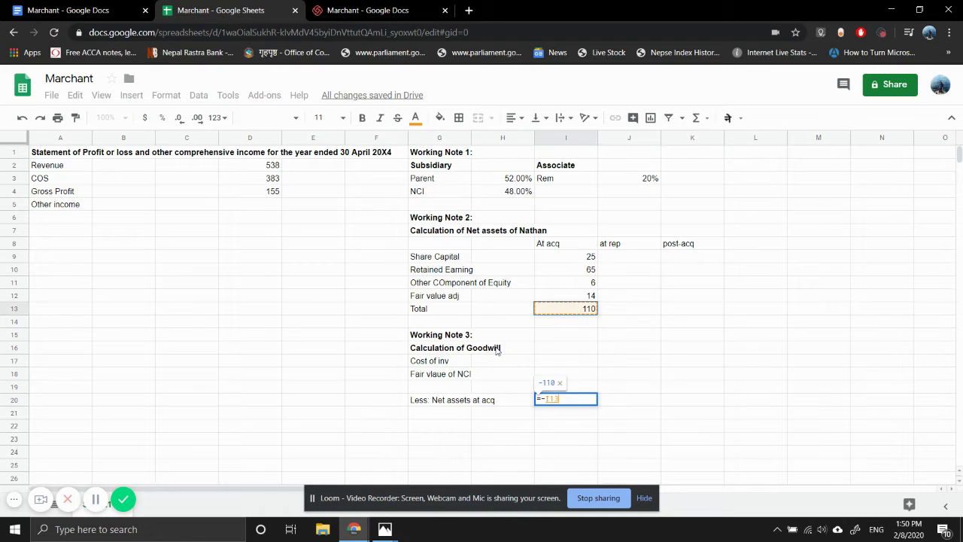
key("Return")
- Label row 21 of the goodwill calculation "Total Goodwill at acq"
key("Left")
key("Left")
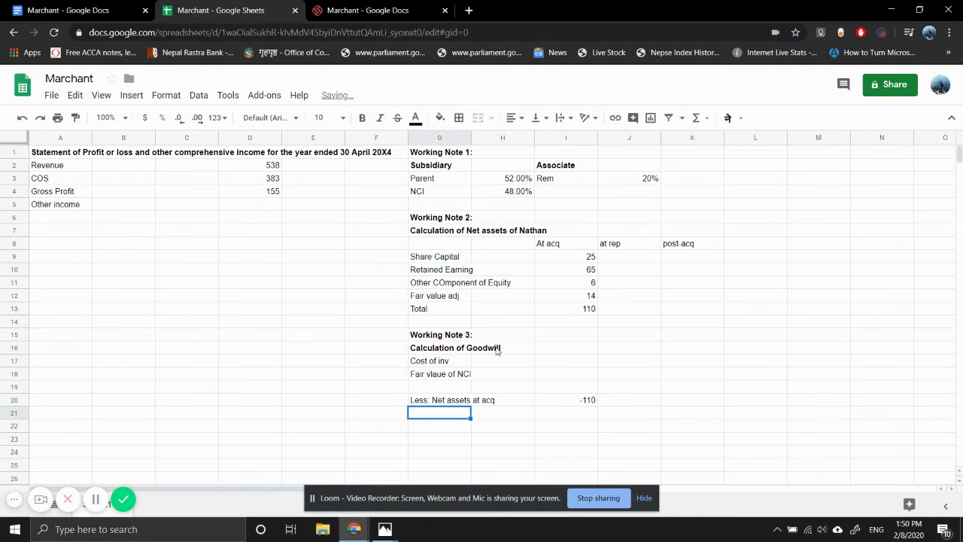
type("Total")
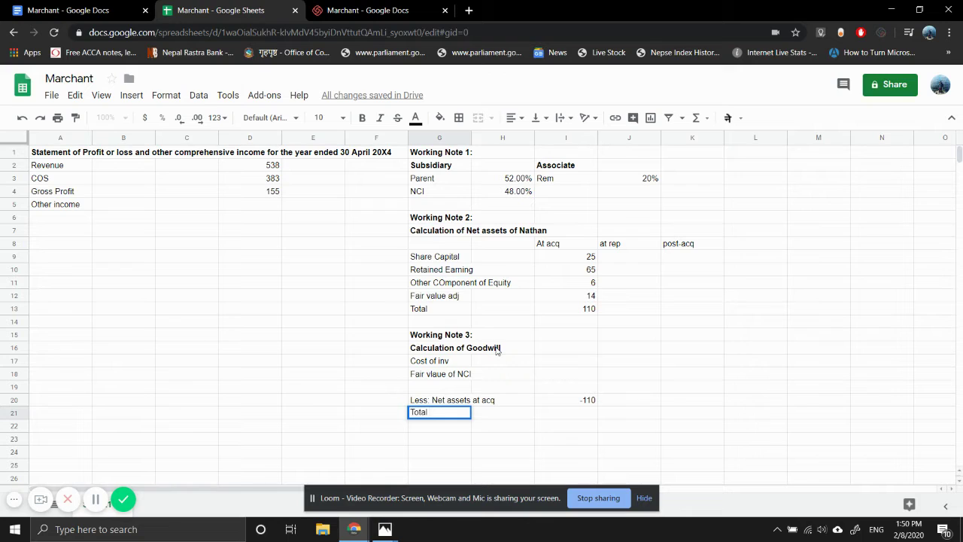
type(" Goodwill at cq")
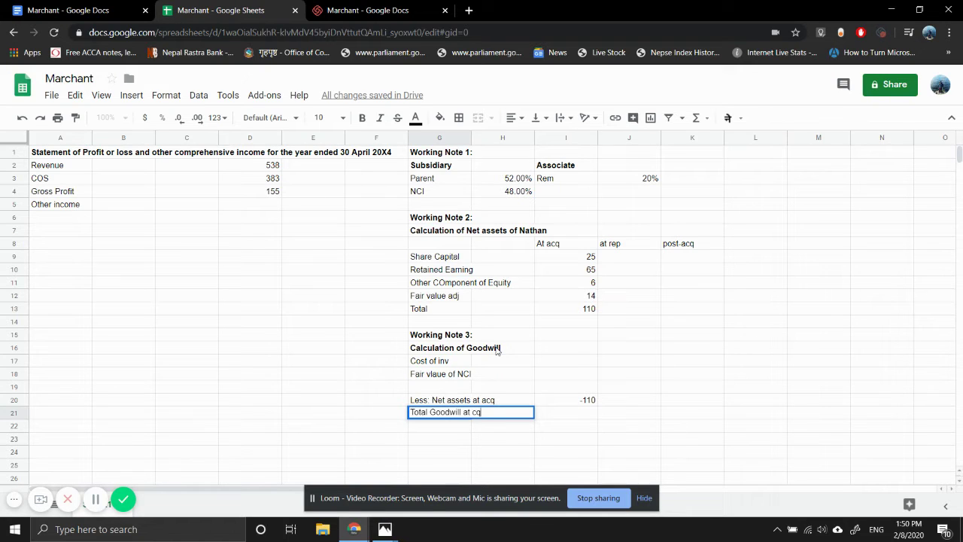
key("BackSpace")
key("BackSpace")
type("acq")
key("Return")
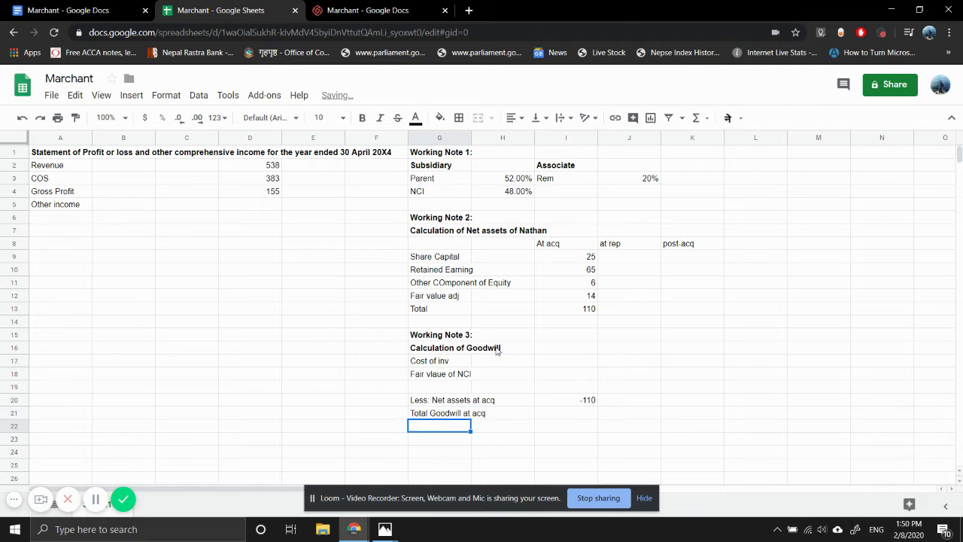
- Check the purchase consideration and NCI fair value in the question photo, and enter 80 in I17 and 45 in I18 of the spreadsheet
key("Up")
key("Right")
key("Right")
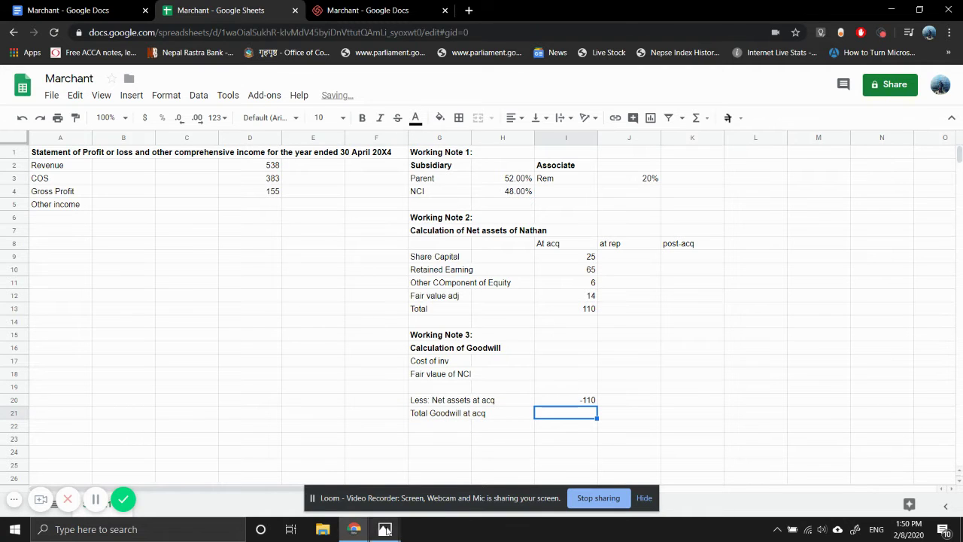
mouse_move(387, 531)
left_click(407, 456)
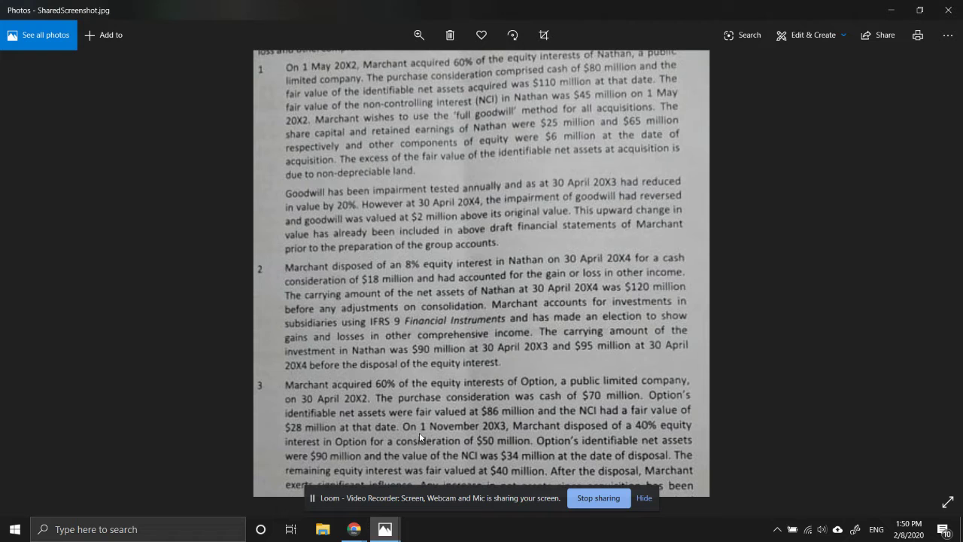
mouse_move(351, 531)
left_click(230, 476)
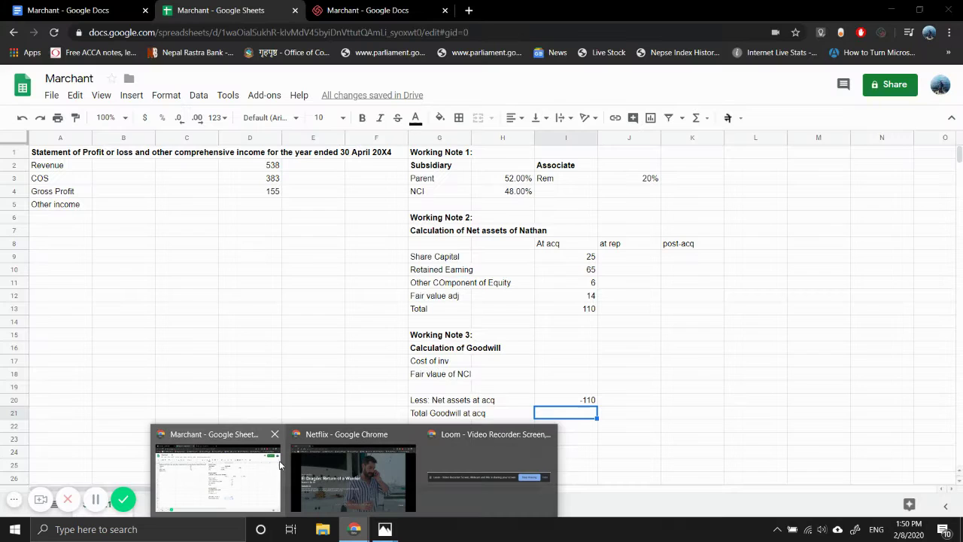
key("Up")
key("Up")
key("Up")
key("Up")
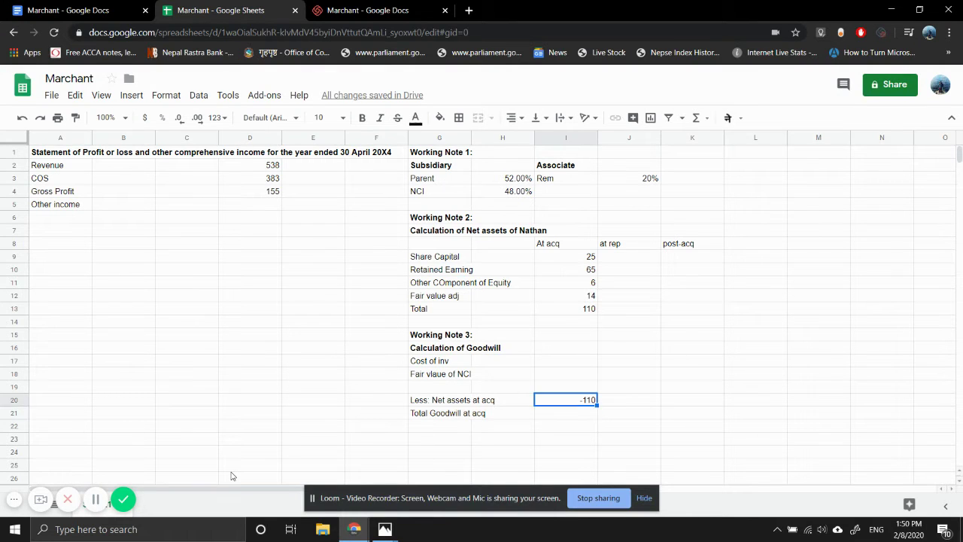
type("80")
key("Return")
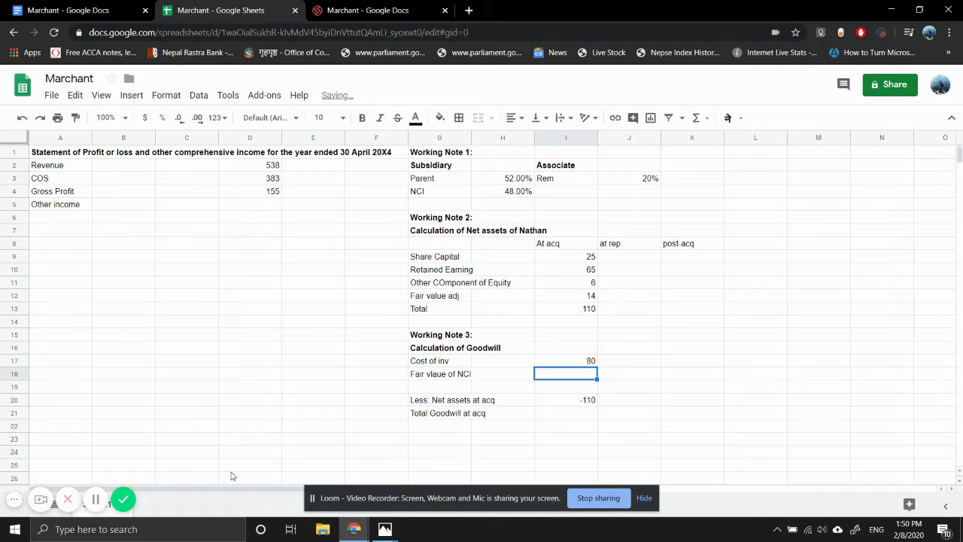
type("45")
key("Return")
- Add the cost of investment and the NCI fair value in I19 with the formula =I18+I17
type("=")
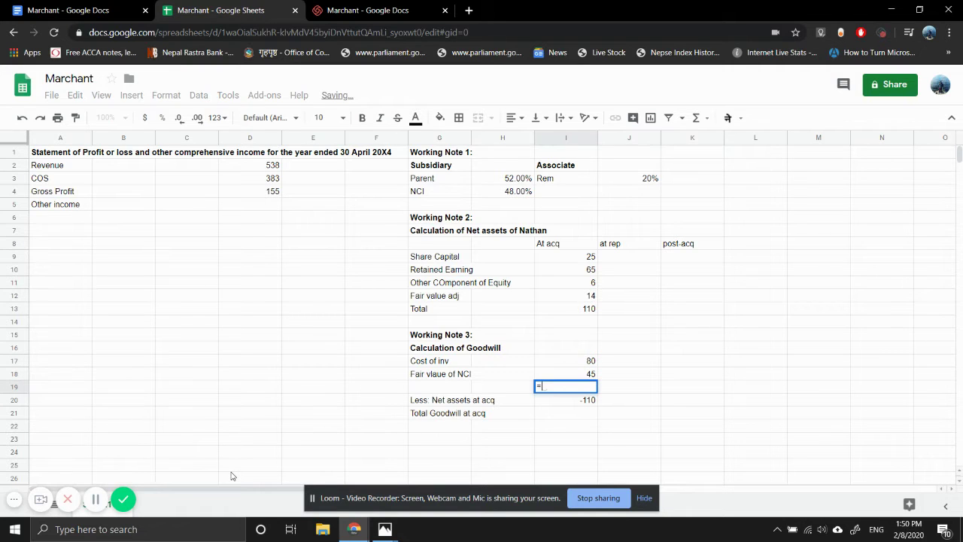
key("Up")
type("+")
key("Up")
key("Up")
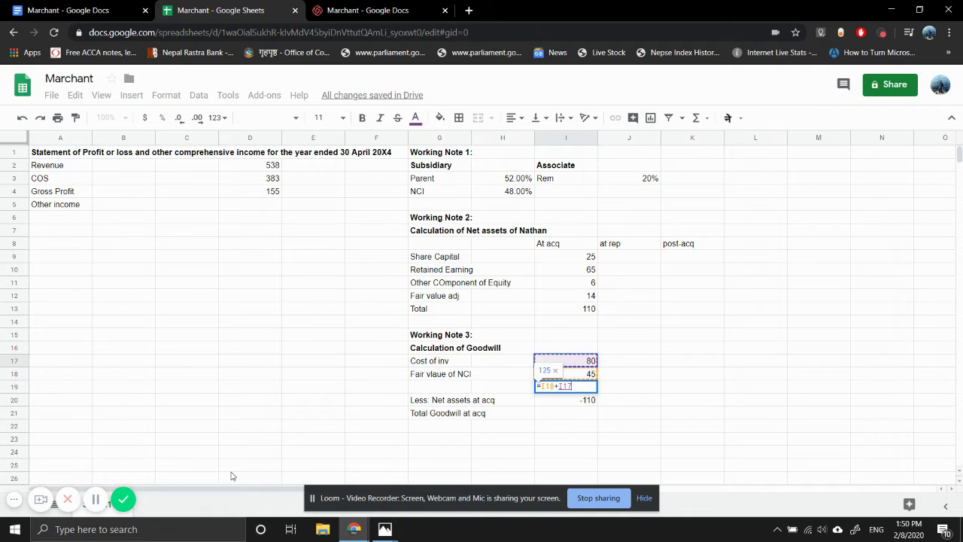
key("Return")
key("Return")
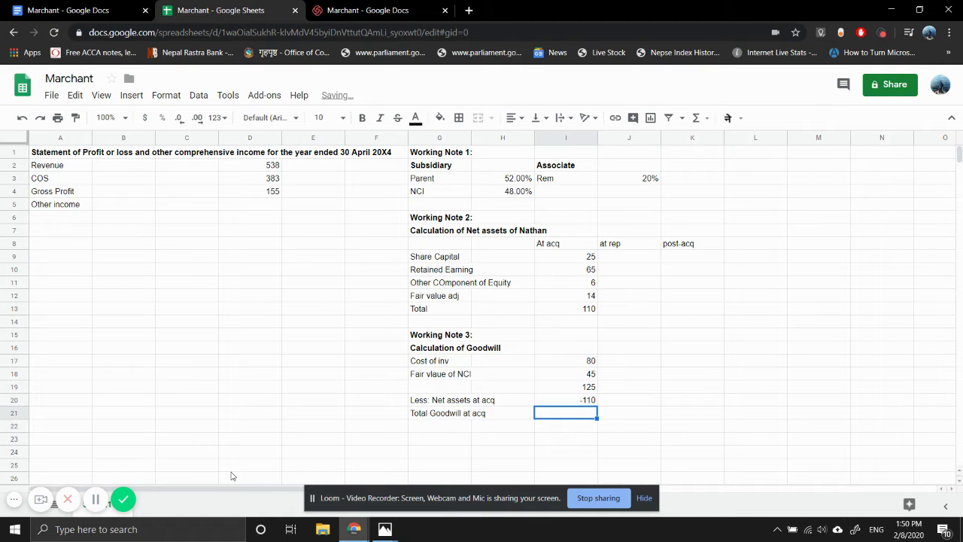
- Calculate the total goodwill at acquisition in I21 with the formula =I20+I19
type("=")
key("Up")
type("+")
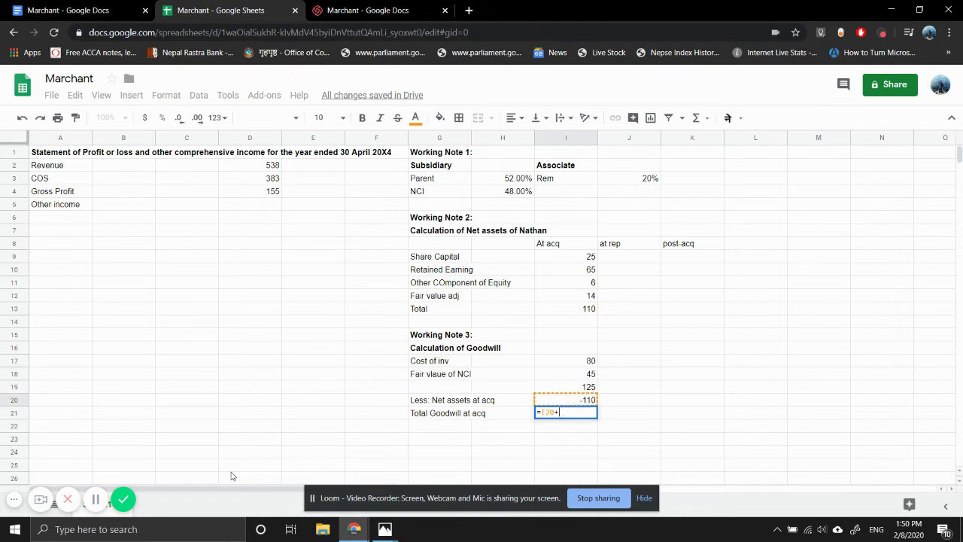
key("Up")
key("Up")
key("Return")
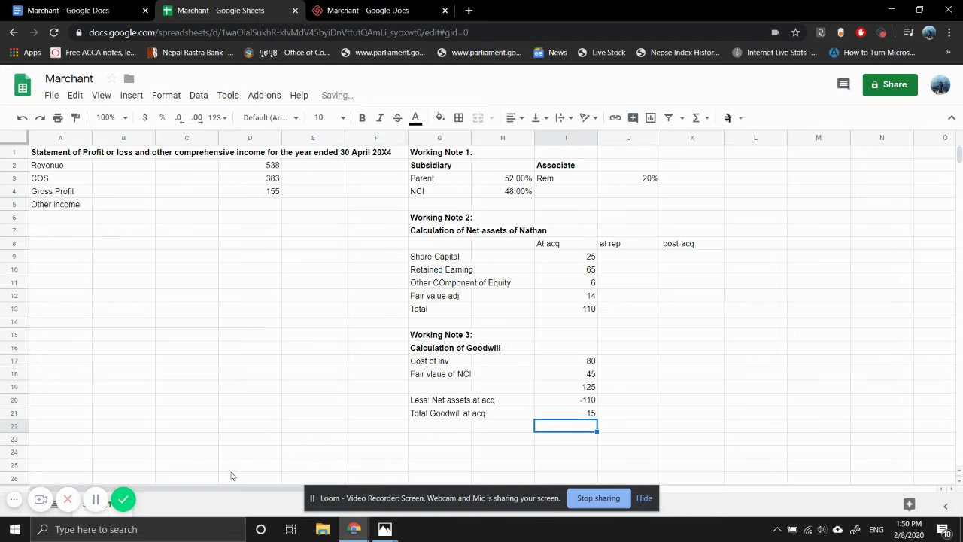
- Review the goodwill impairment note in the question photo, and calculate the impairment in I22 of the spreadsheet with the formula =I21*0.2
mouse_move(385, 529)
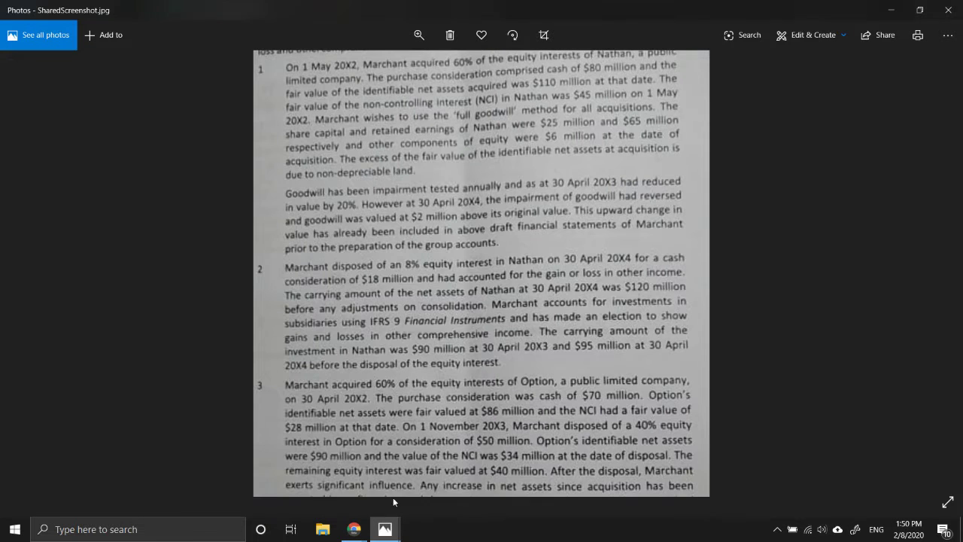
left_click(393, 499)
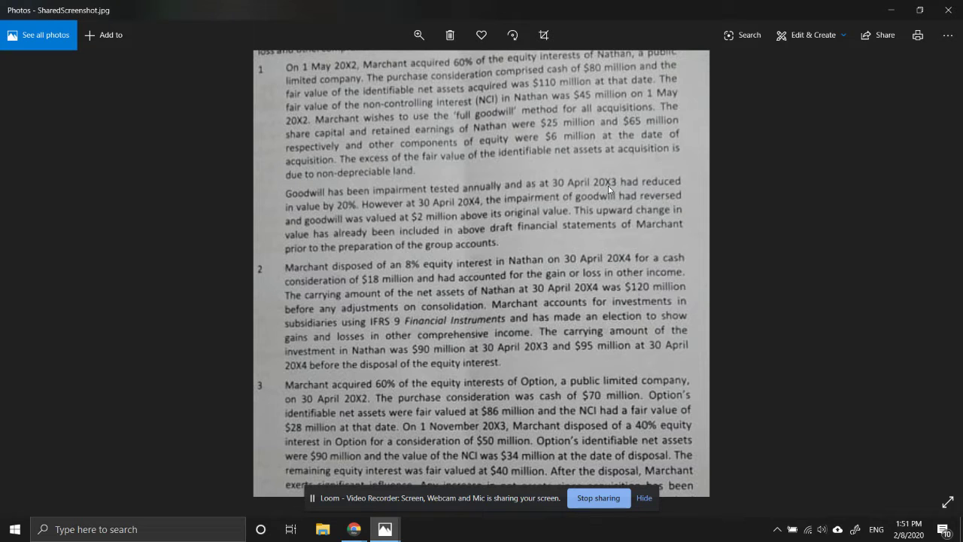
left_click(356, 535)
left_click(225, 474)
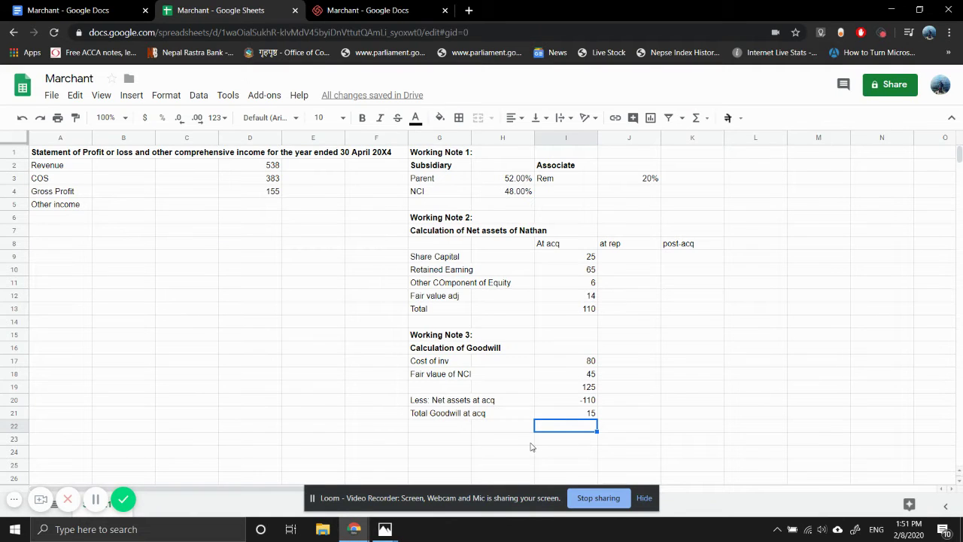
type("=I21")
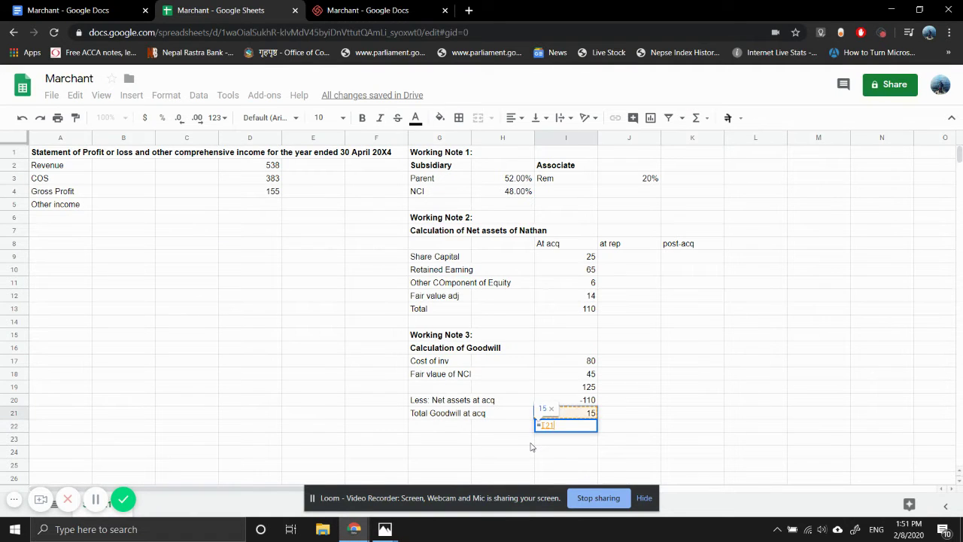
type("*20%")
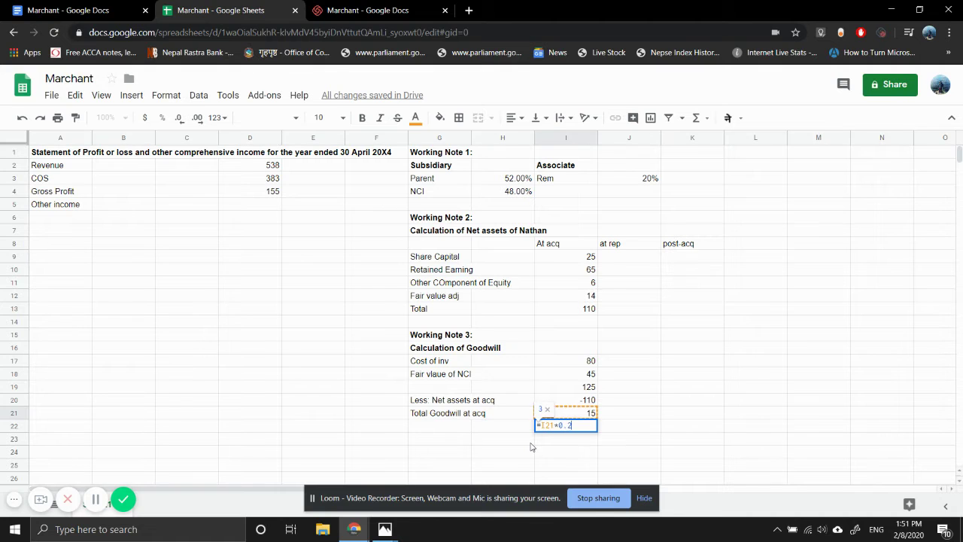
key("Return")
- Label row 22 of the goodwill calculation "Less: Impairment"
key("Up")
key("Left")
type("Less: ")
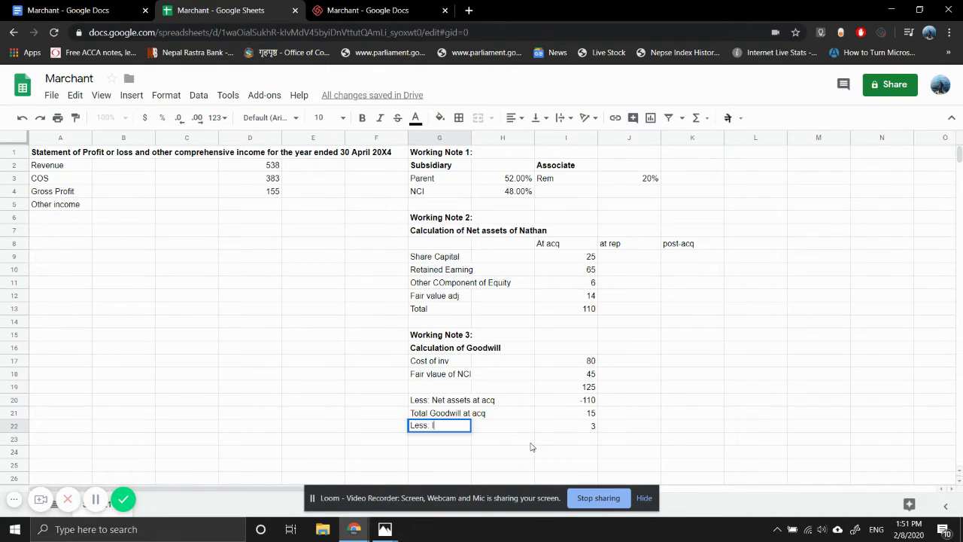
type("Impairment")
key("Return")
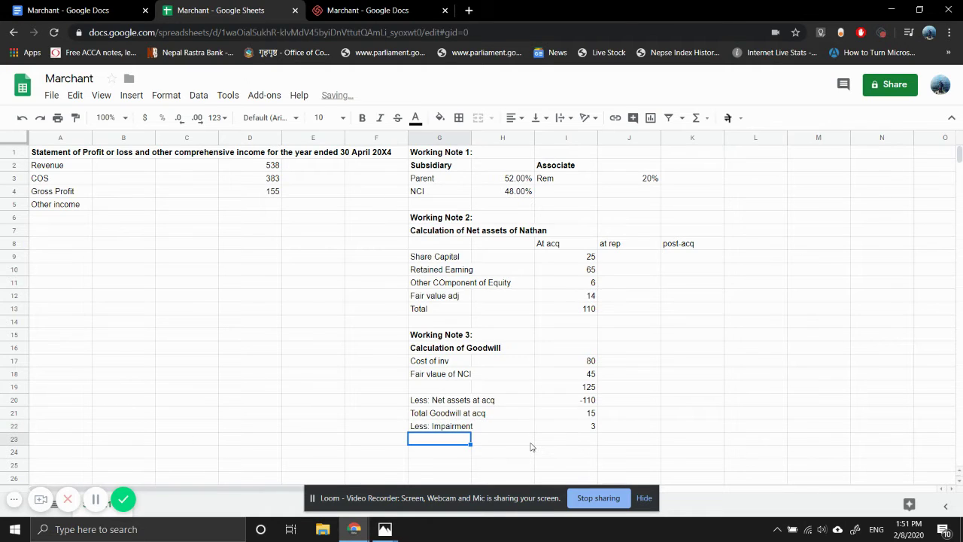
- Label row 23 of the goodwill calculation "Goodwill at 30 April 20X3"
type("Goodwill")
key("Right")
key("Right")
key("Left")
key("Left")
key("Return")
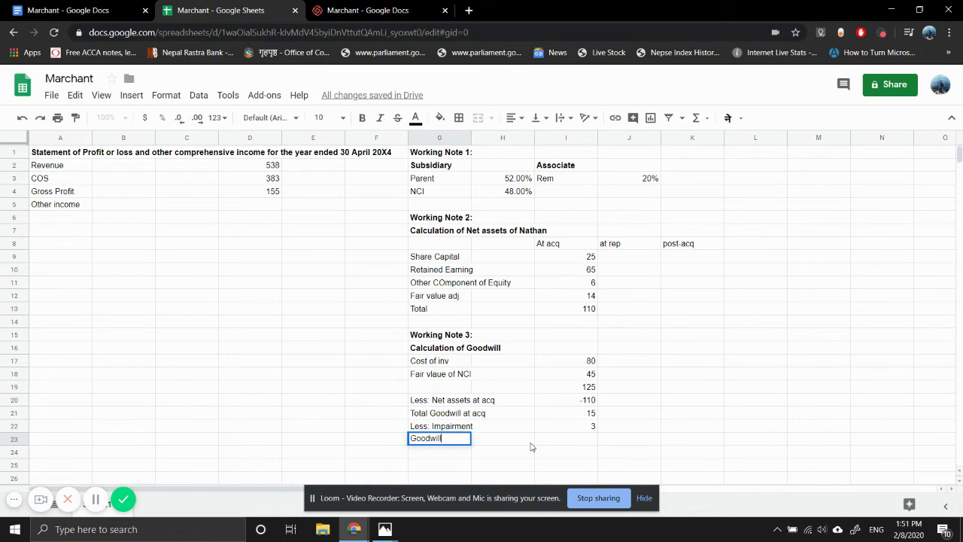
type("at 30 April ")
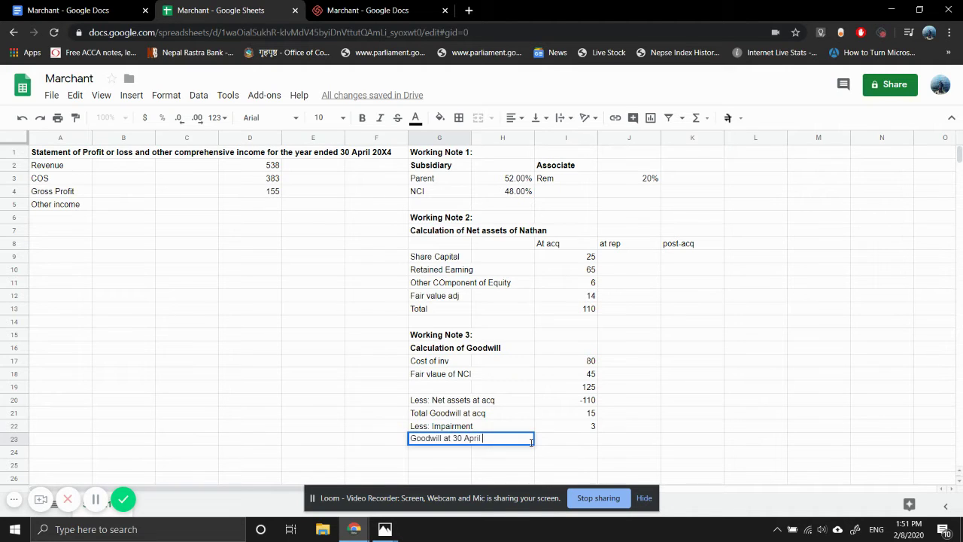
type("20X3")
key("Return")
- Calculate the goodwill at 30 April 20X3 in I23 with the formula =I21-I22
key("Up")
key("Right")
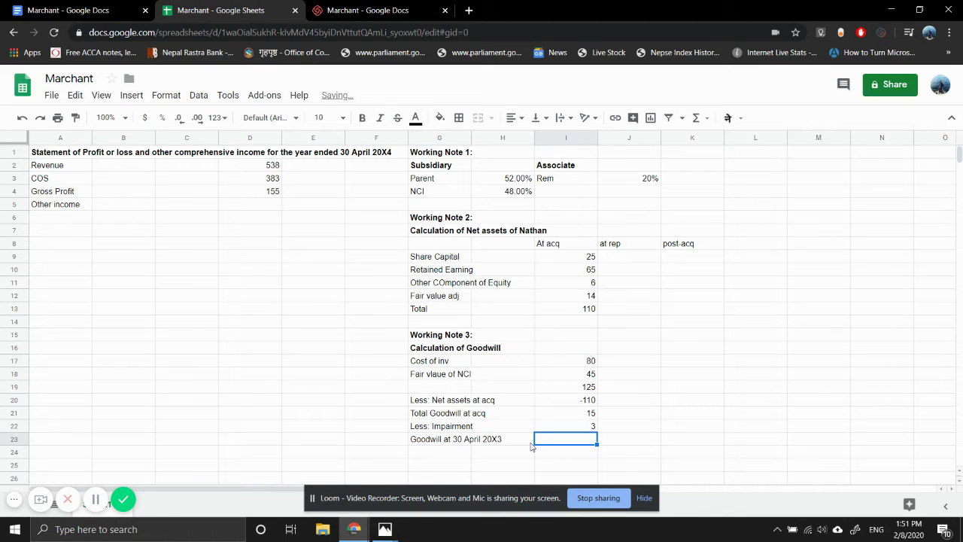
type("=I21")
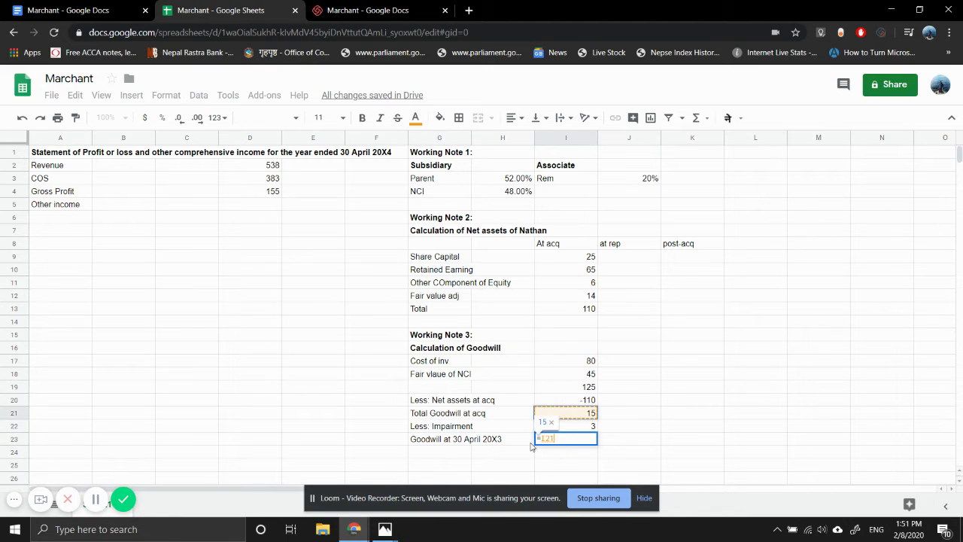
type("-I22")
key("Return")
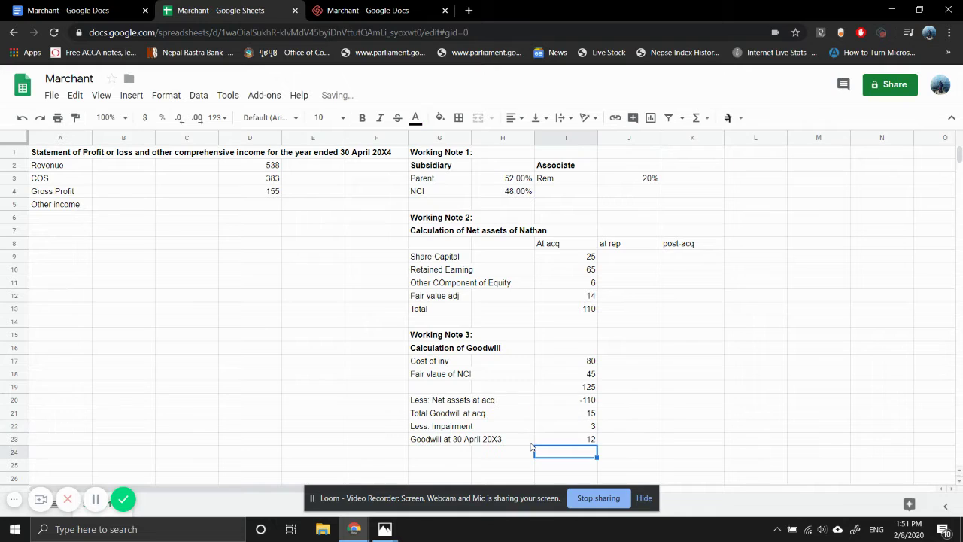
- Make the "Goodwill at 30 April 20X3" label and its value in row 23 bold
key("Up")
key("shift+Left")
key("shift+Left")
key("shift+Right")
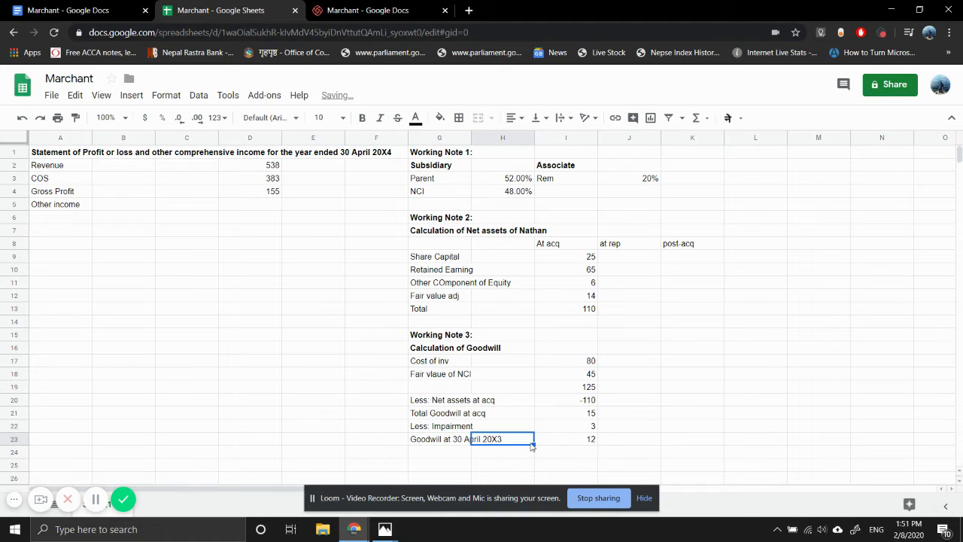
key("shift+Right")
key("shift+Left")
key("shift+Left")
key("ctrl+b")
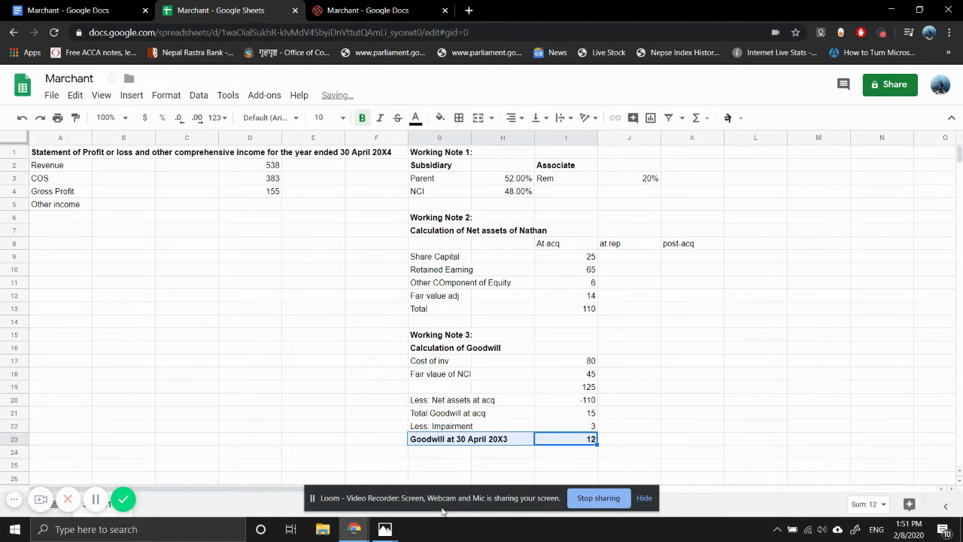
- Review the goodwill reversal note in the question photo, and calculate the revalued goodwill in J21 of the spreadsheet with the formula =I21+2
mouse_move(385, 530)
left_click(382, 467)
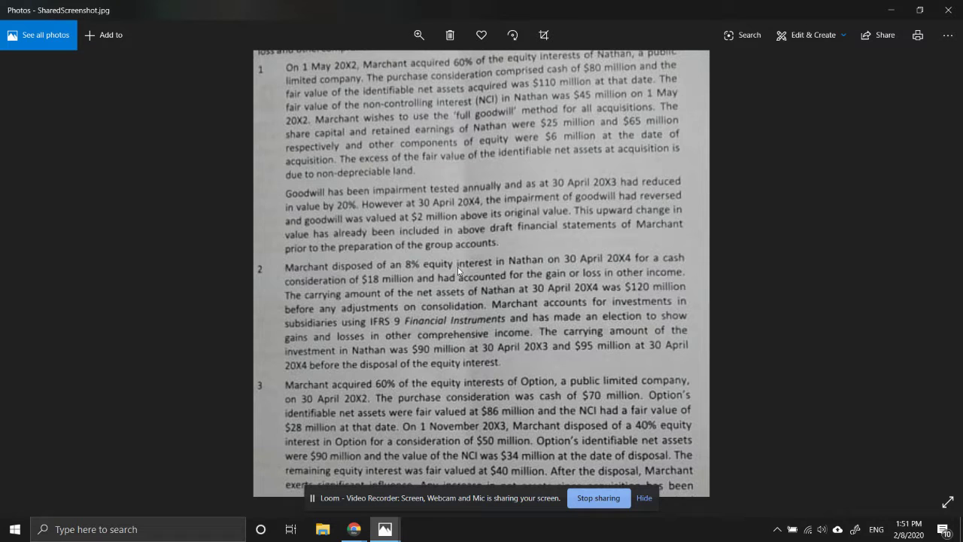
mouse_move(356, 531)
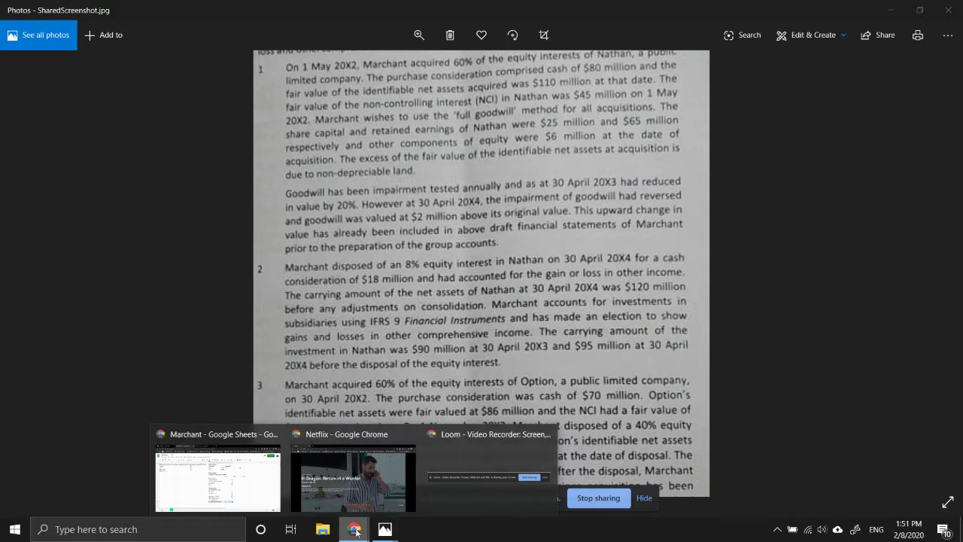
left_click(218, 459)
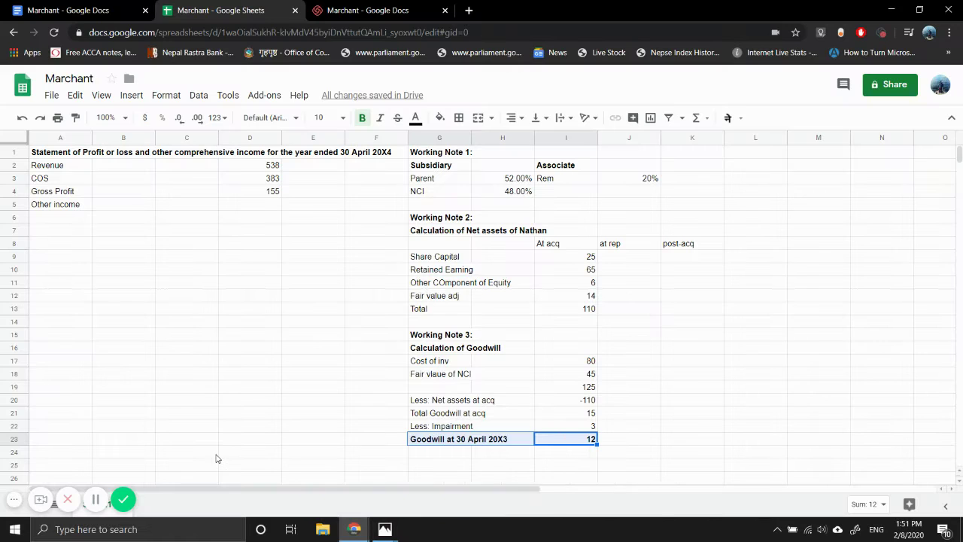
left_click(648, 418)
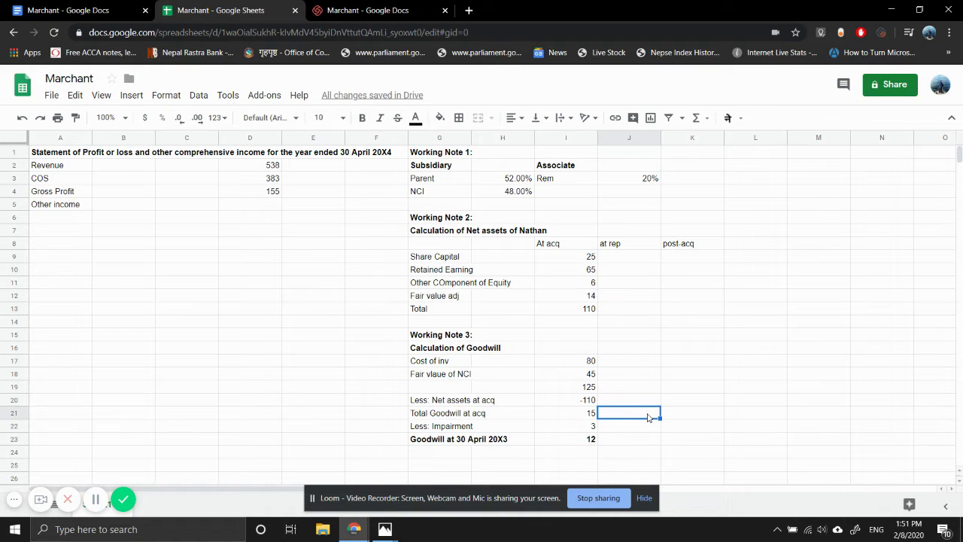
type("=I21+")
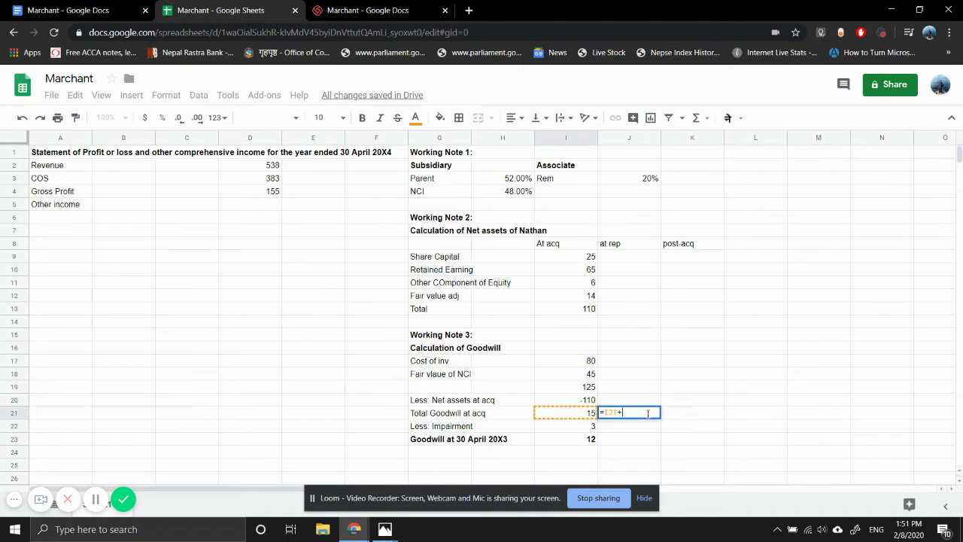
type("2")
key("Return")
left_click(648, 417)
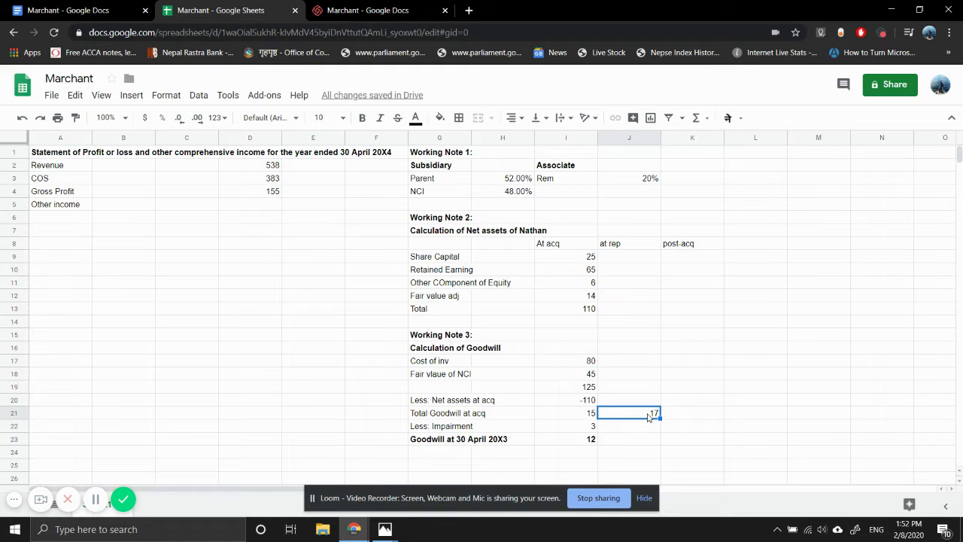
scroll(649, 416, "down", 1)
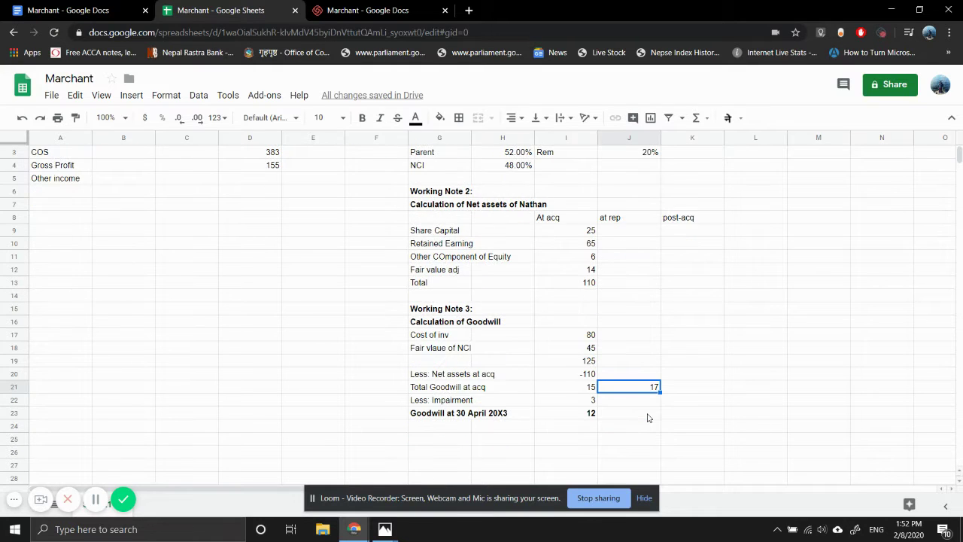
scroll(649, 417, "up", 1)
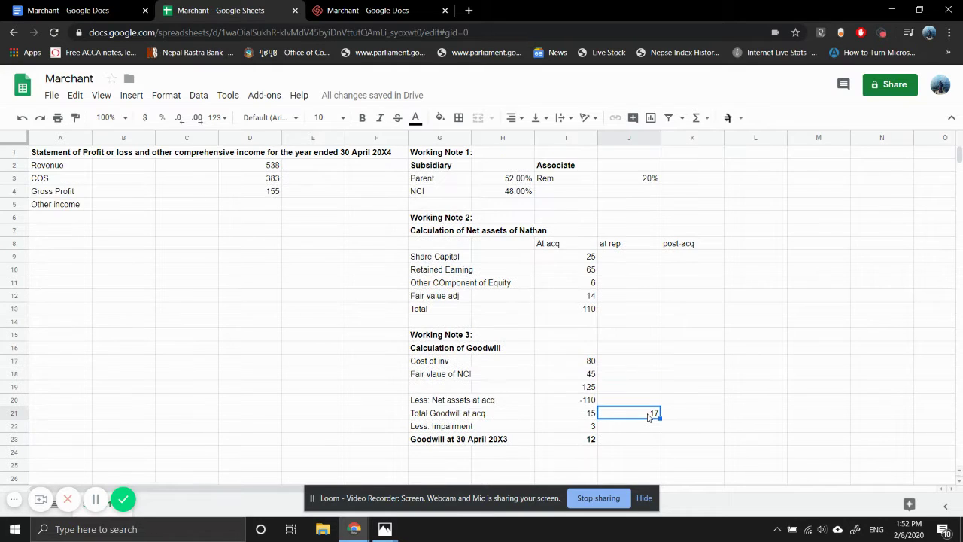
left_click(85, 208)
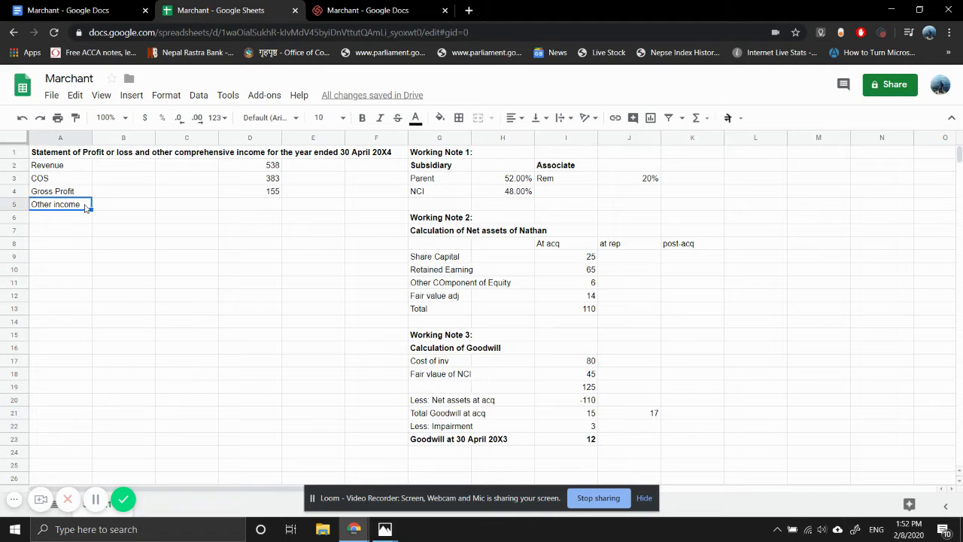
double_click(85, 209)
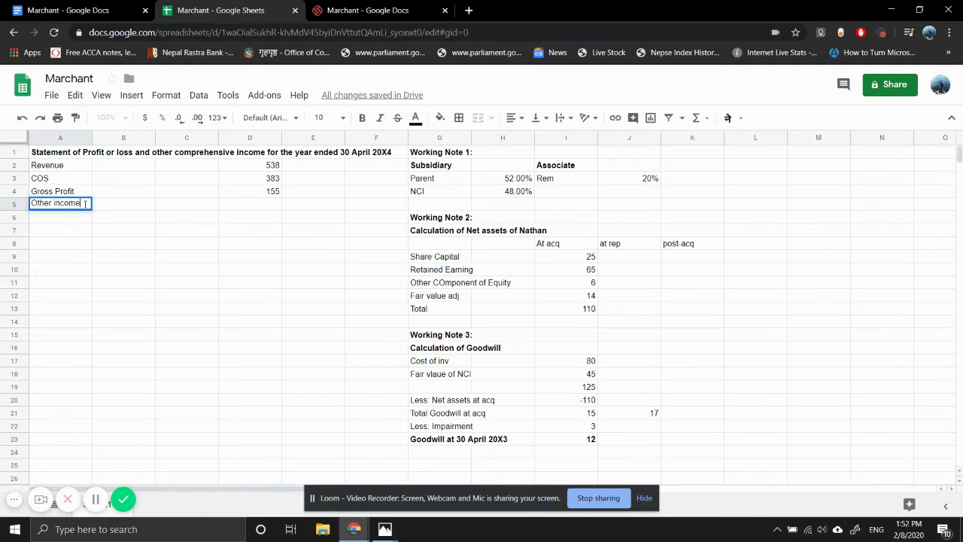
- Calculate the increase in goodwill since 30 April 20X3 in J23 with the formula =J21-I23
left_click(629, 445)
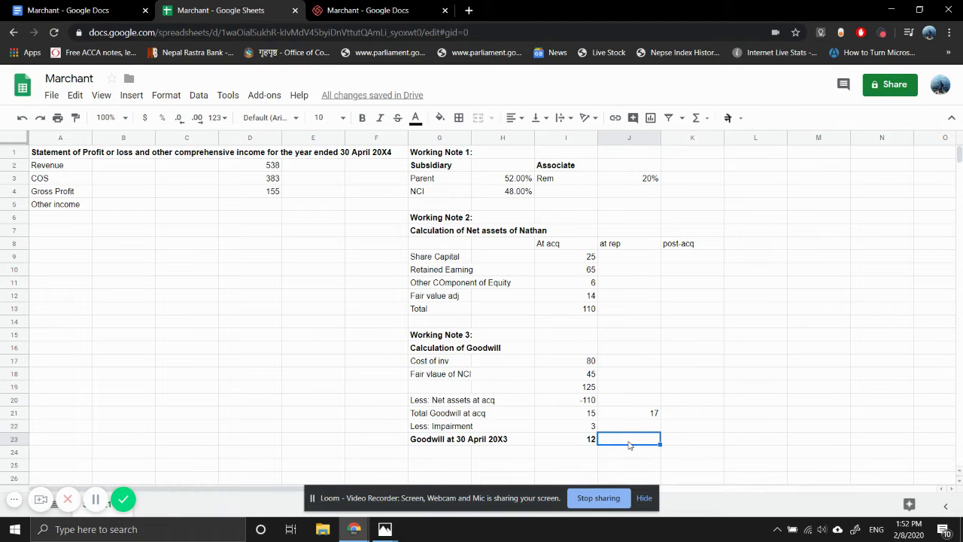
type("=J21-")
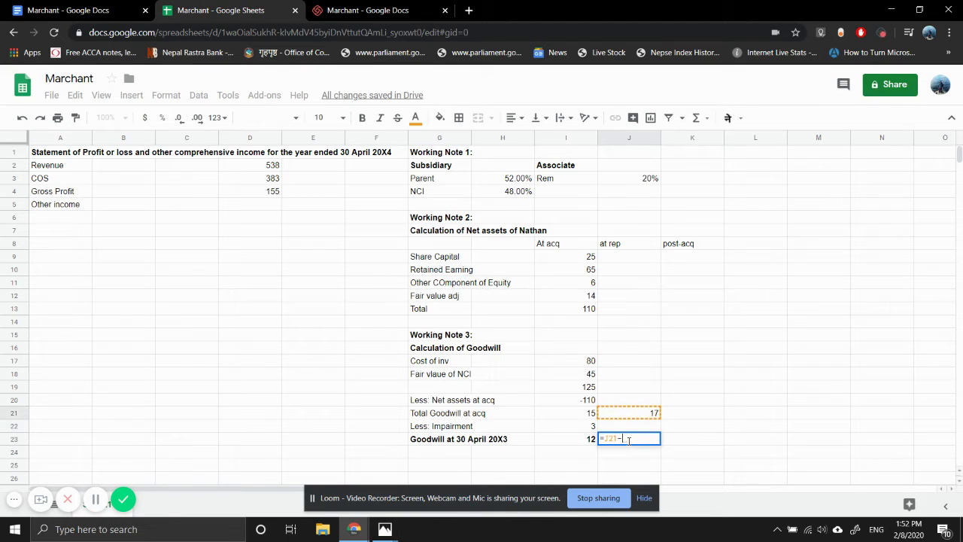
type("I23")
key("Return")
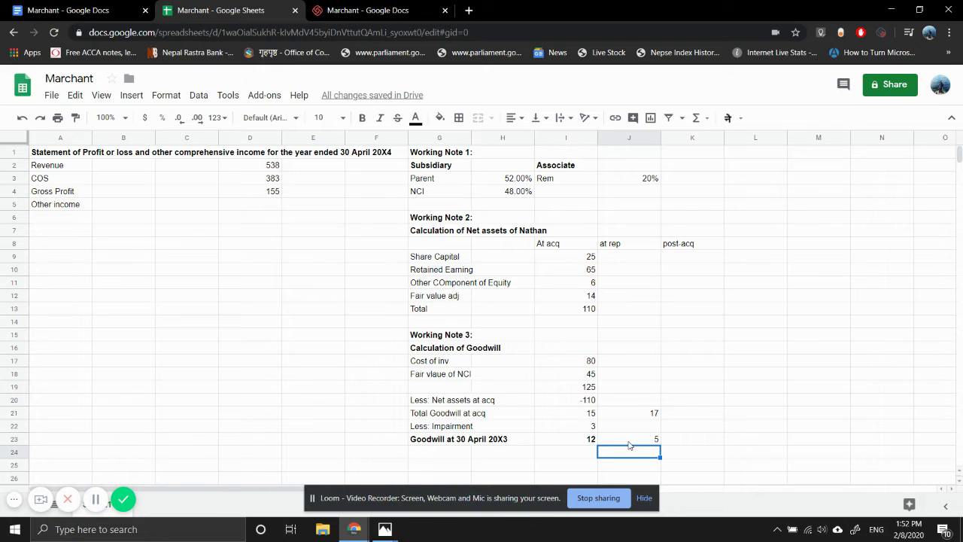
left_click(629, 444)
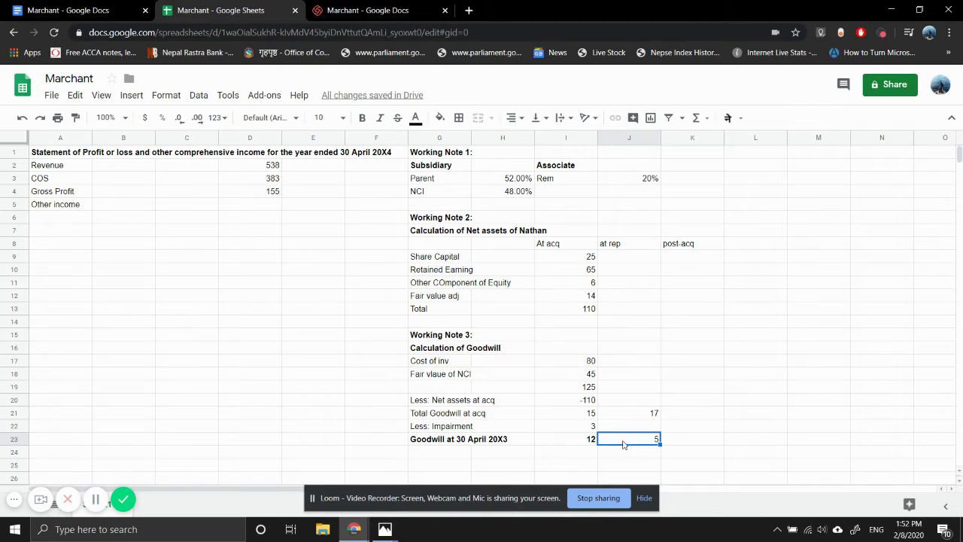
- Add the bold heading "Working Note 4:" in G25, below the goodwill calculation
scroll(510, 452, "down", 2)
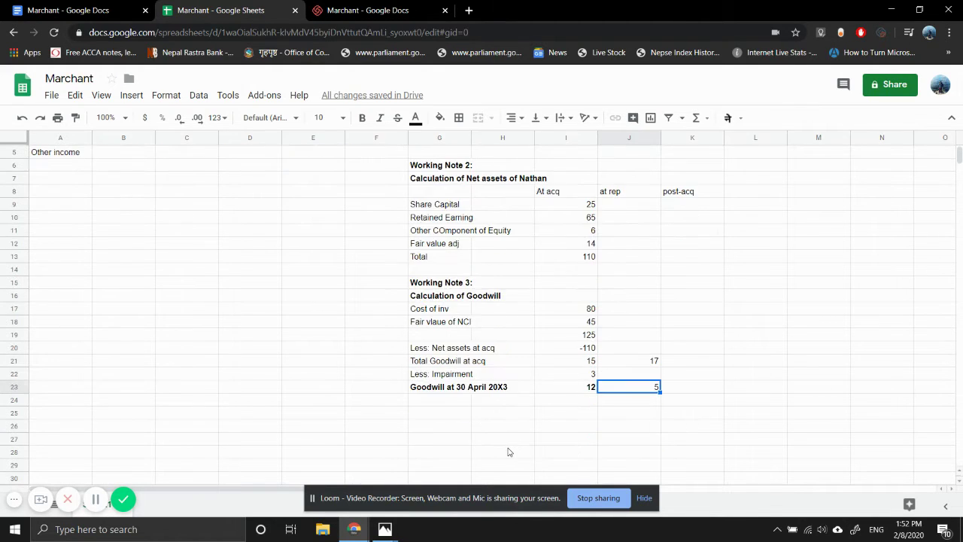
left_click(437, 417)
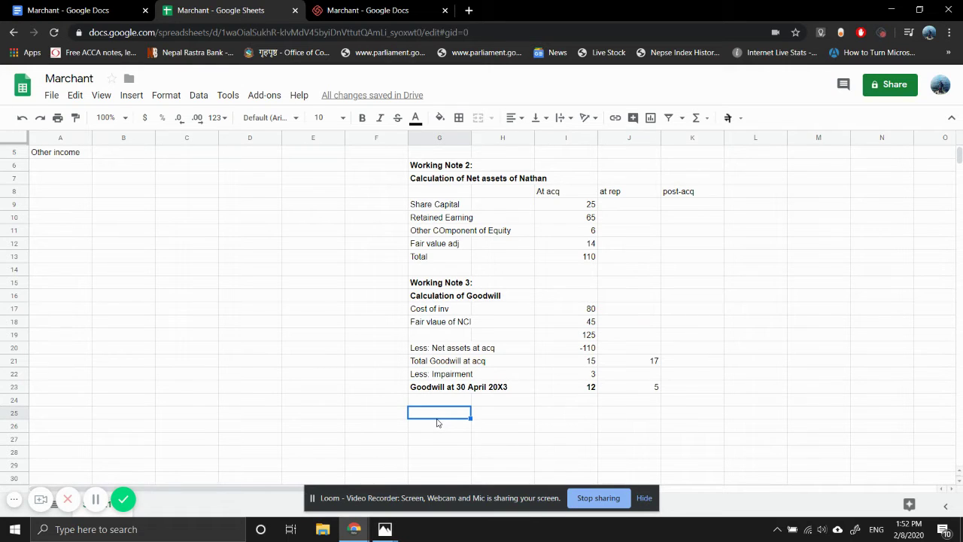
type("Working Note 4")
key("Return")
left_click(436, 416)
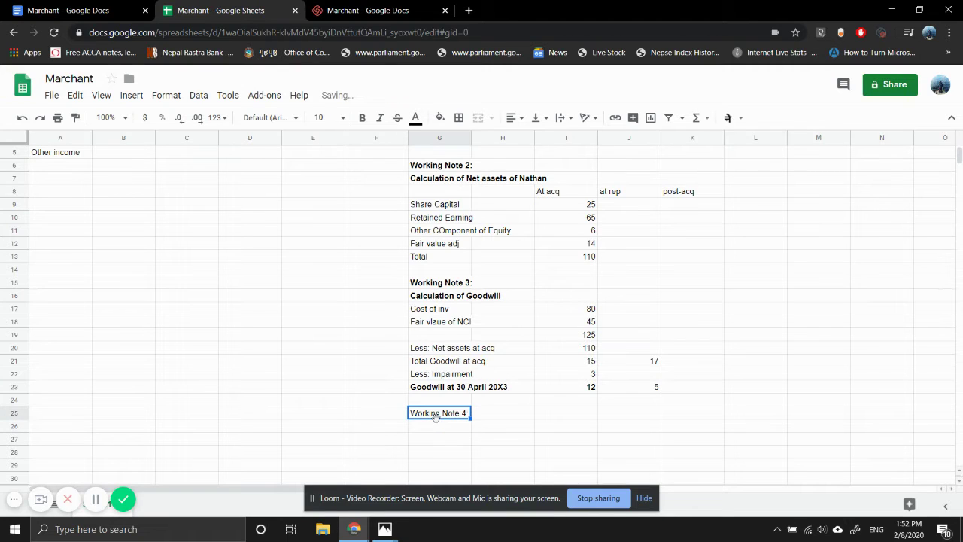
type(":")
key("ctrl+b")
key("Return")
- Enter the subheading "DIsposal of Shares in Nathan" in G26 and make it bold
type("DIspos")
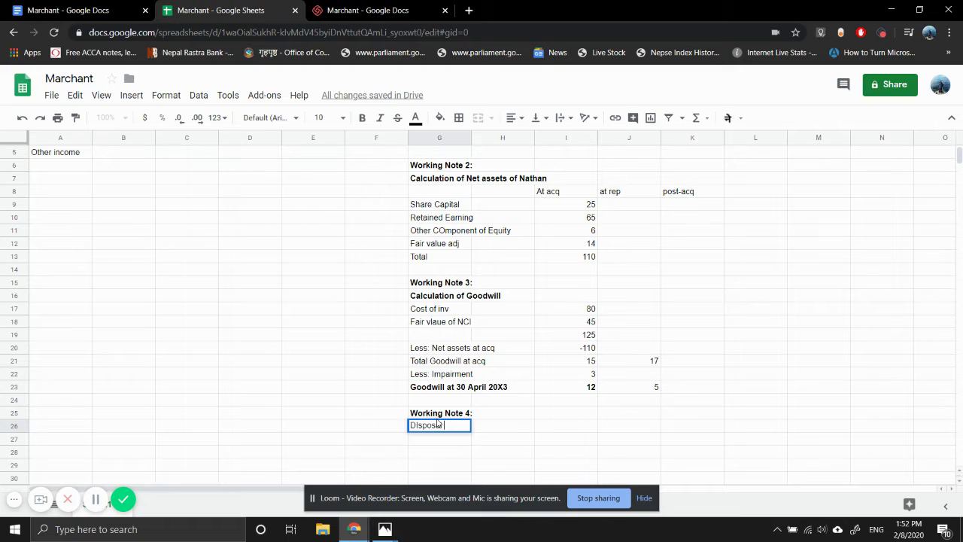
type("al of Shares in")
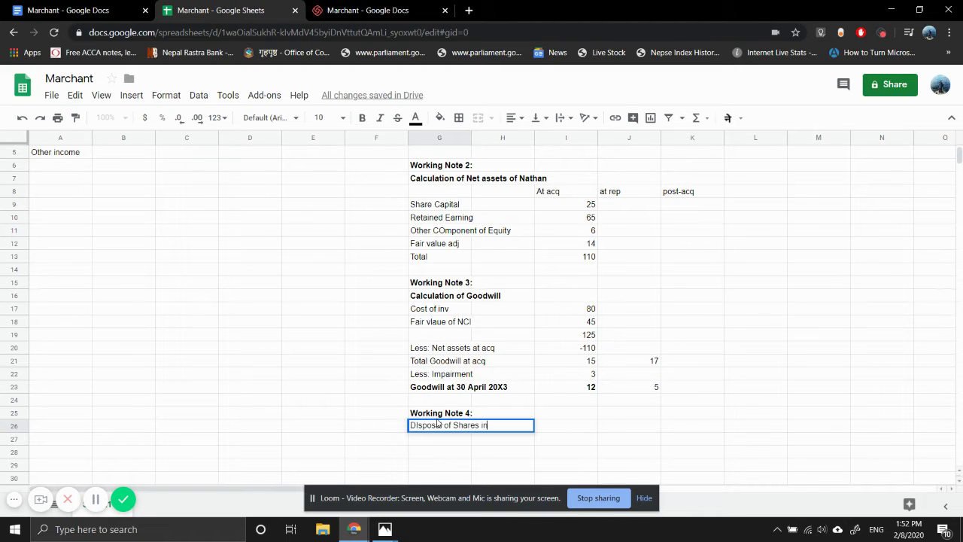
type(" Nathan")
key("Return")
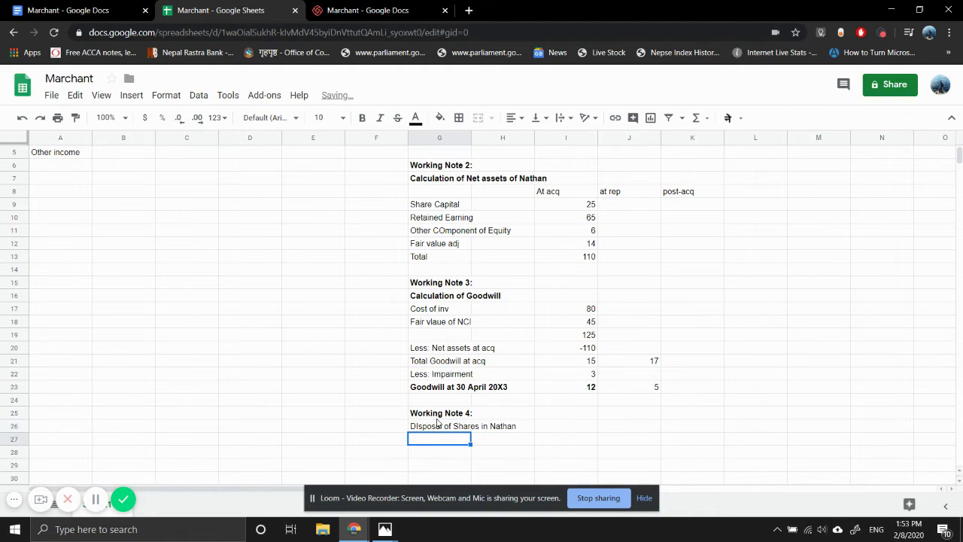
left_click(437, 424)
key("ctrl+b")
key("Return")
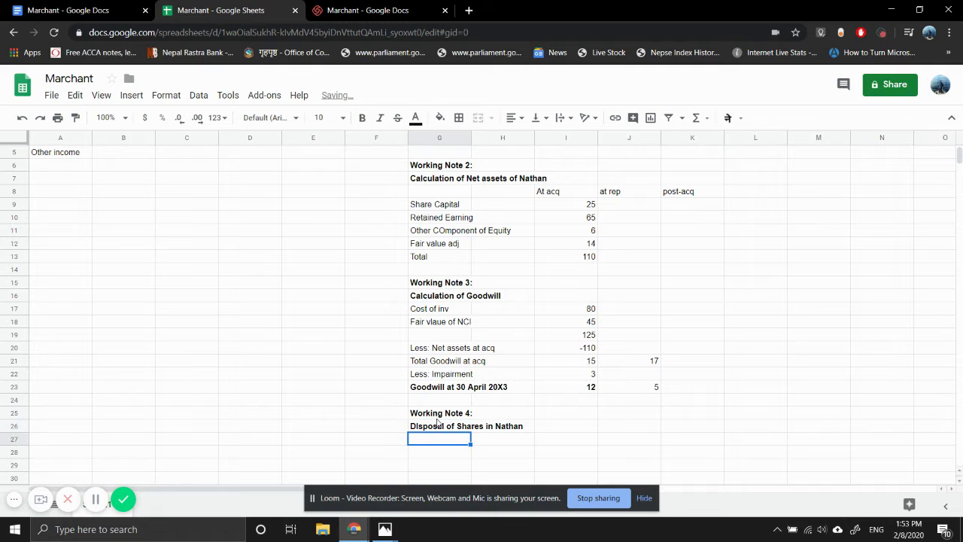
- Label rows 27 and 28 of Working Note 4 "Proceeds" and "CA of investment"
type("Prco")
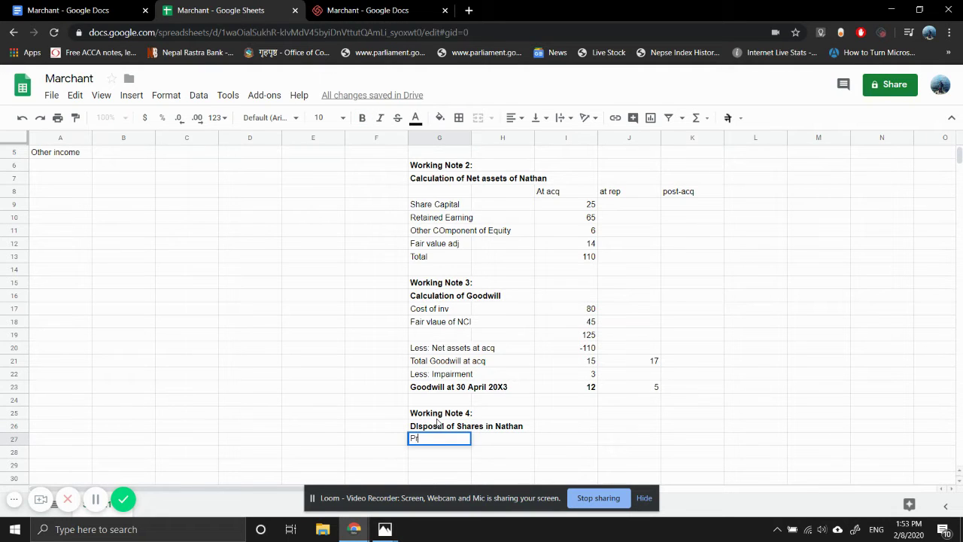
key("BackSpace")
key("BackSpace")
type("oceeds")
key("Return")
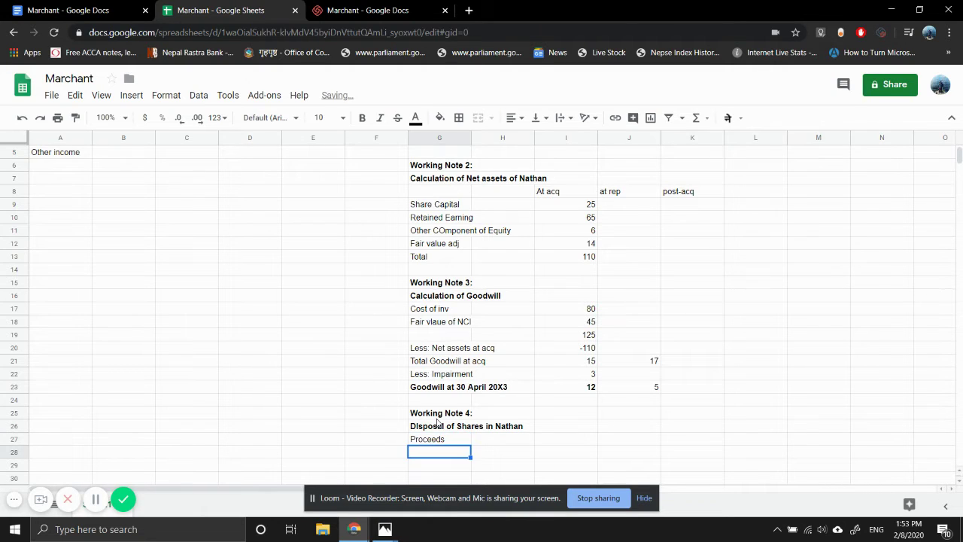
type("CA of")
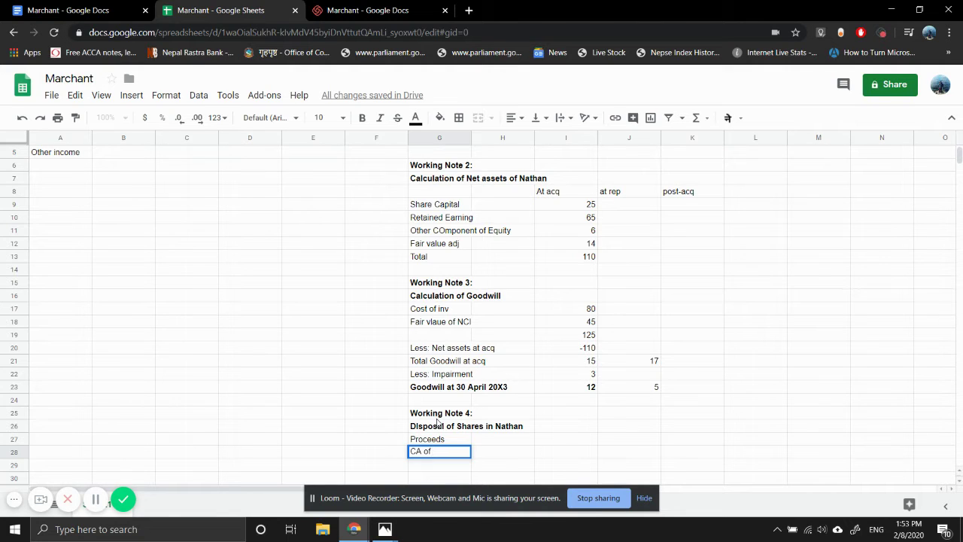
type(" investment")
key("Return")
- Review the Nathan share disposal note in the question photo, and enter the proceeds in I27 of the spreadsheet as =18
key("Up")
key("Right")
key("Right")
key("Up")
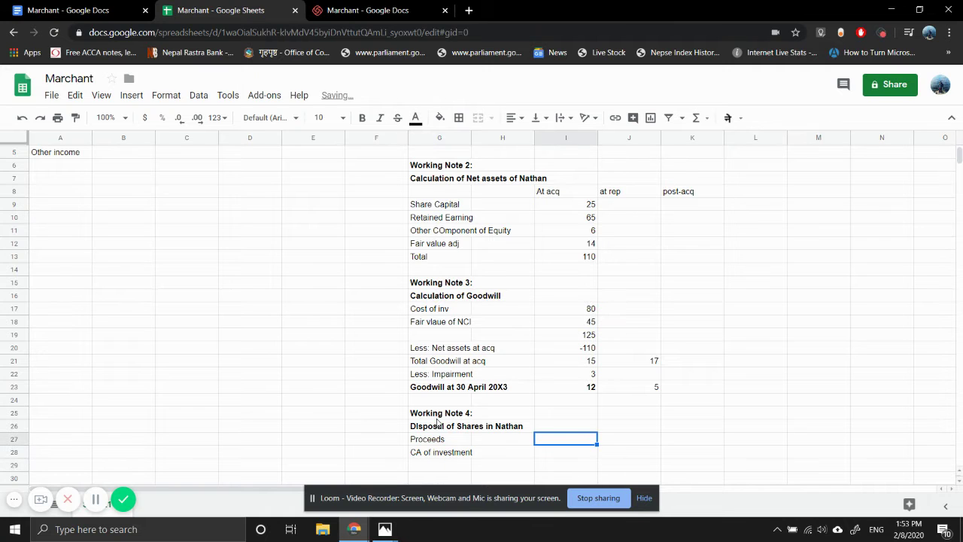
type("=")
mouse_move(385, 529)
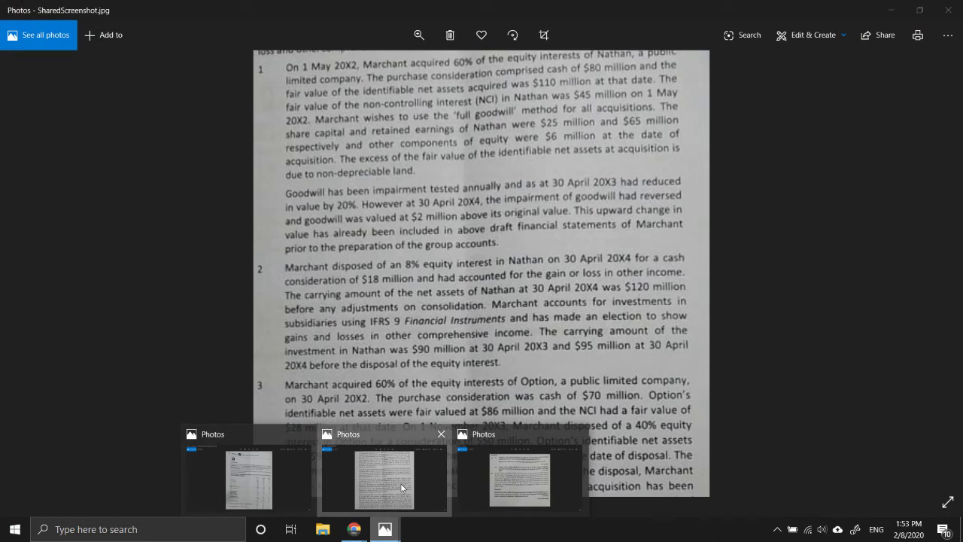
left_click(384, 478)
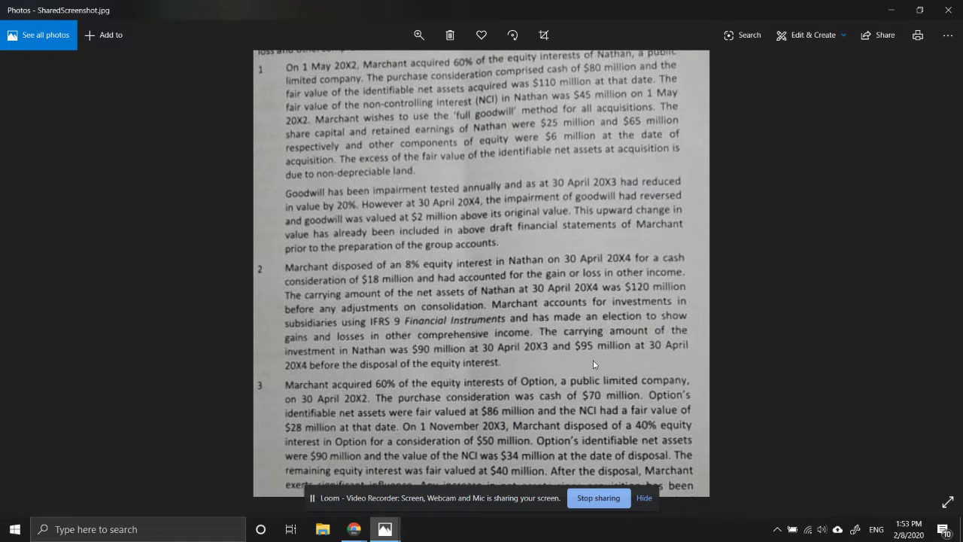
mouse_move(357, 535)
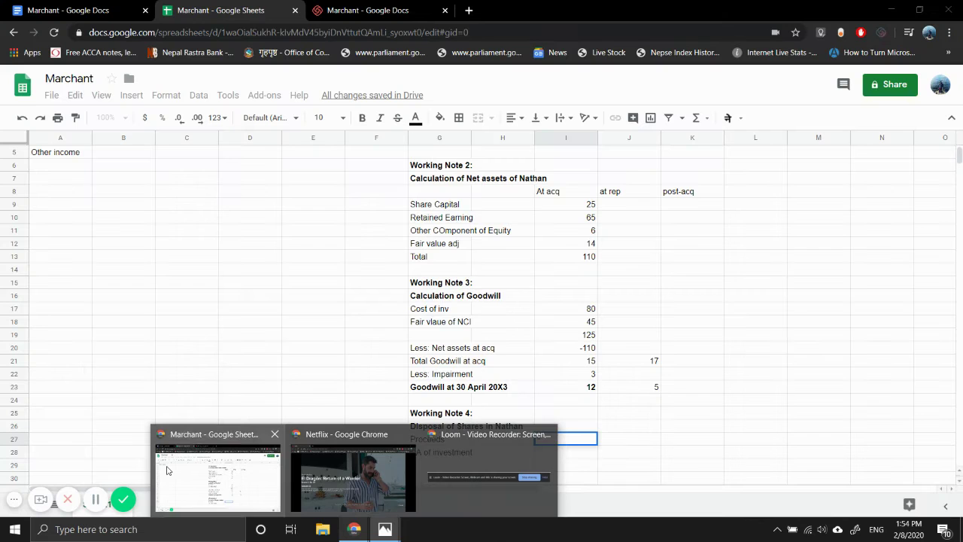
left_click(218, 478)
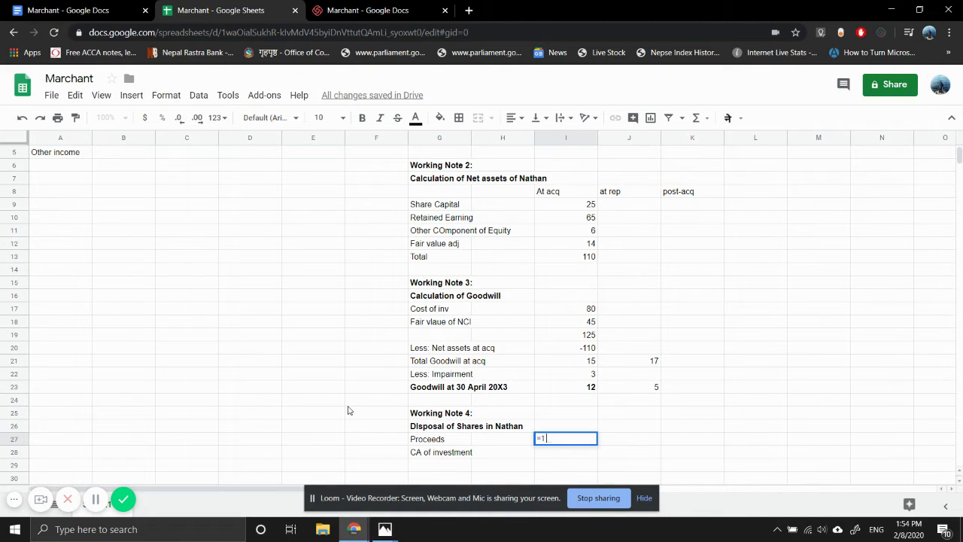
type("18")
key("Return")
- Enter the CA of investment for the Nathan disposal in I28 as the negative of 8/60*95
type("=")
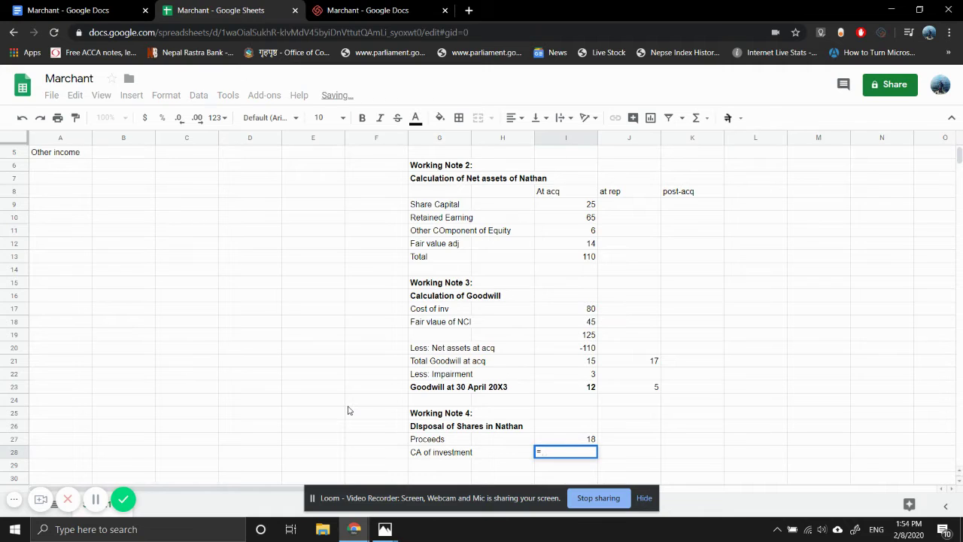
type("8/")
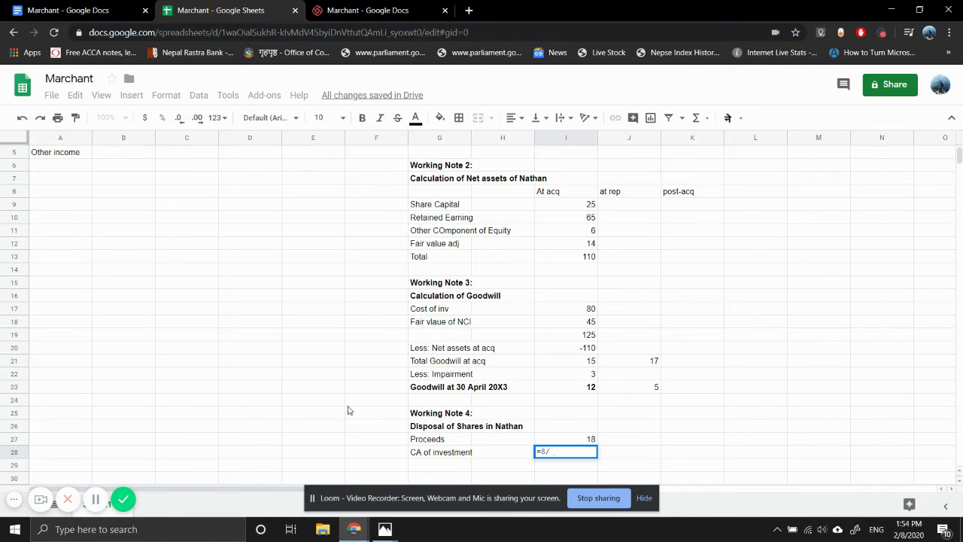
type("60")
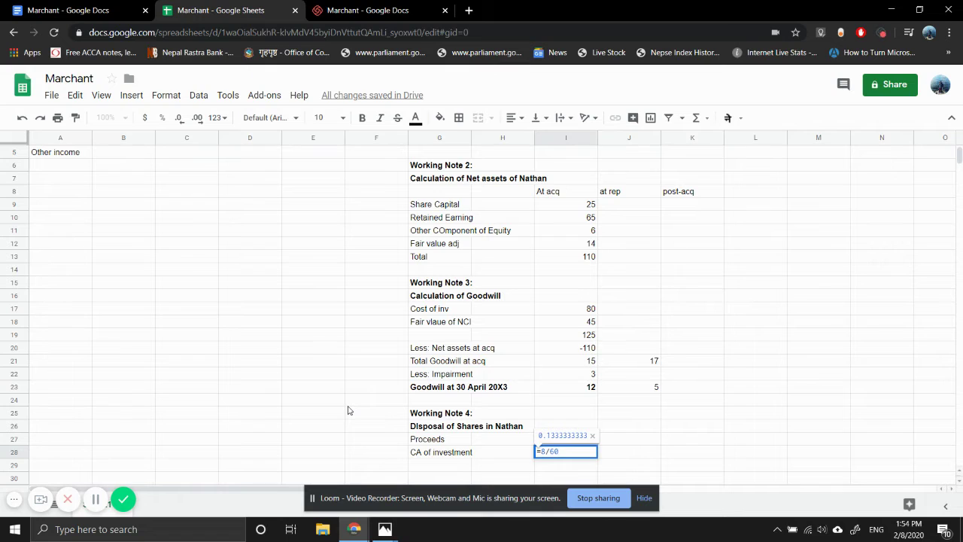
type("*95")
type("-")
key("Return")
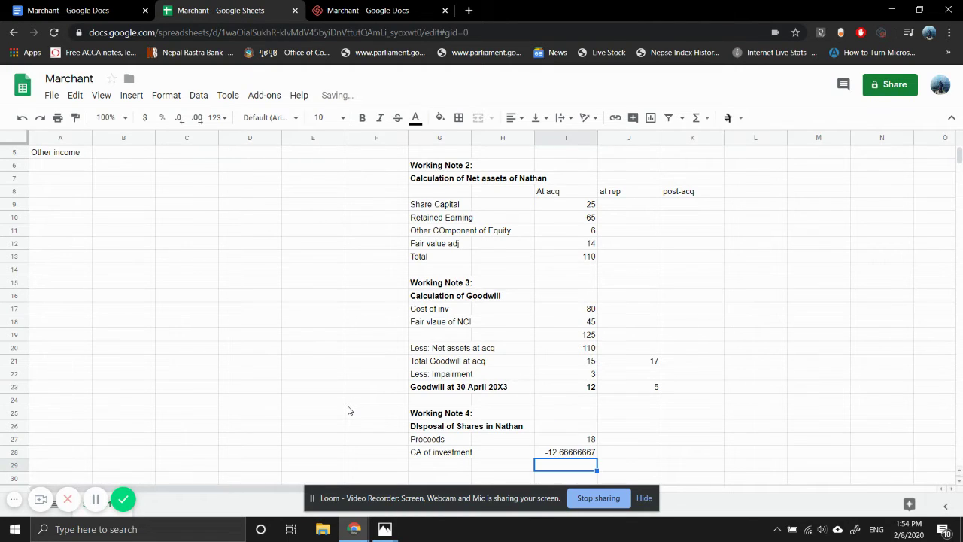
- Calculate the disposal result in I29 by adding I28 and I27
type("=")
key("Up")
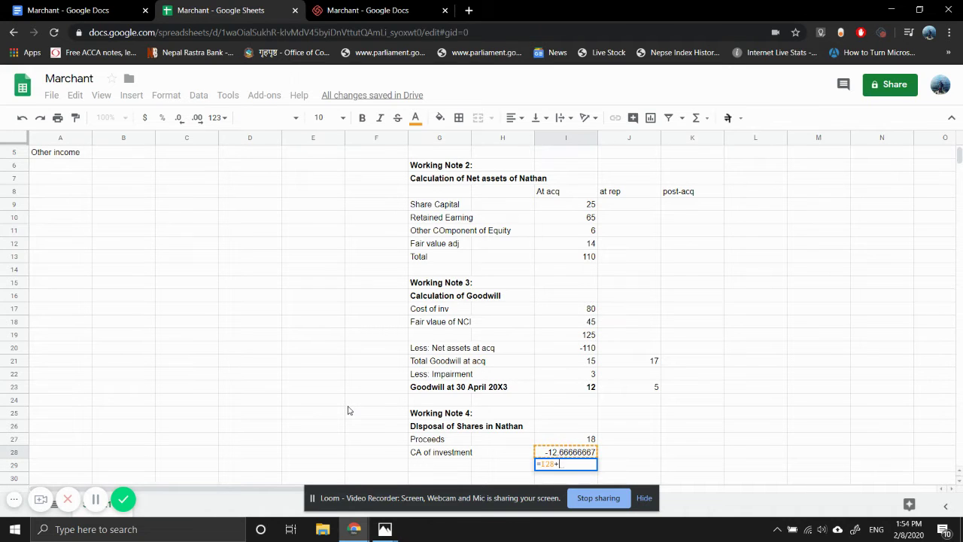
type("+")
key("Up")
key("Up")
key("Return")
- Label the result row of Working Note 4 "Profit on disposal" in G29
key("Up")
key("Left")
key("Left")
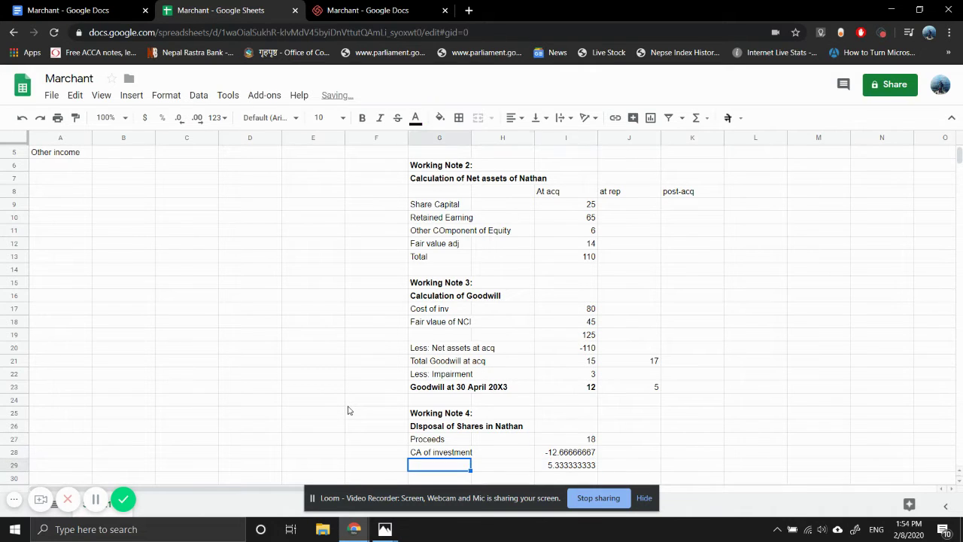
type("rofit o")
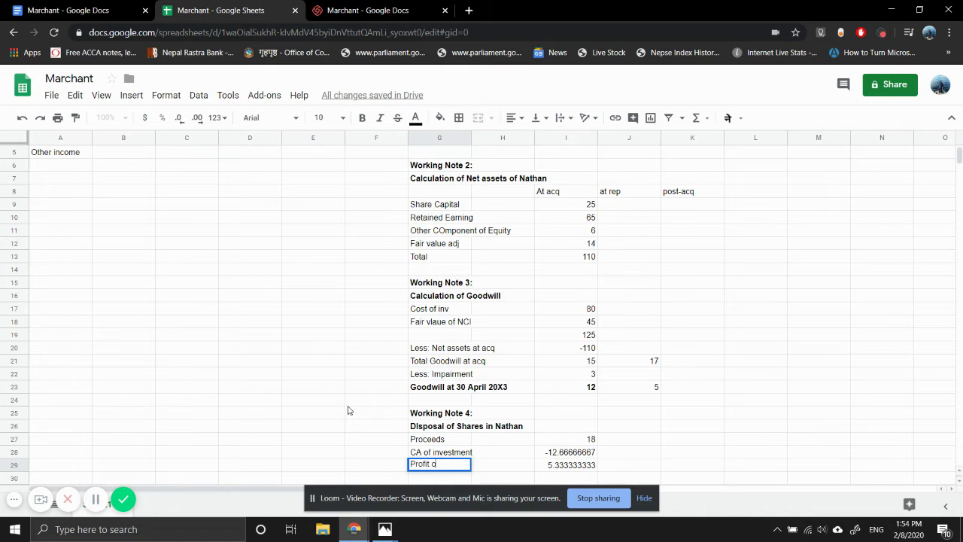
type("f n disposal")
key("Return")
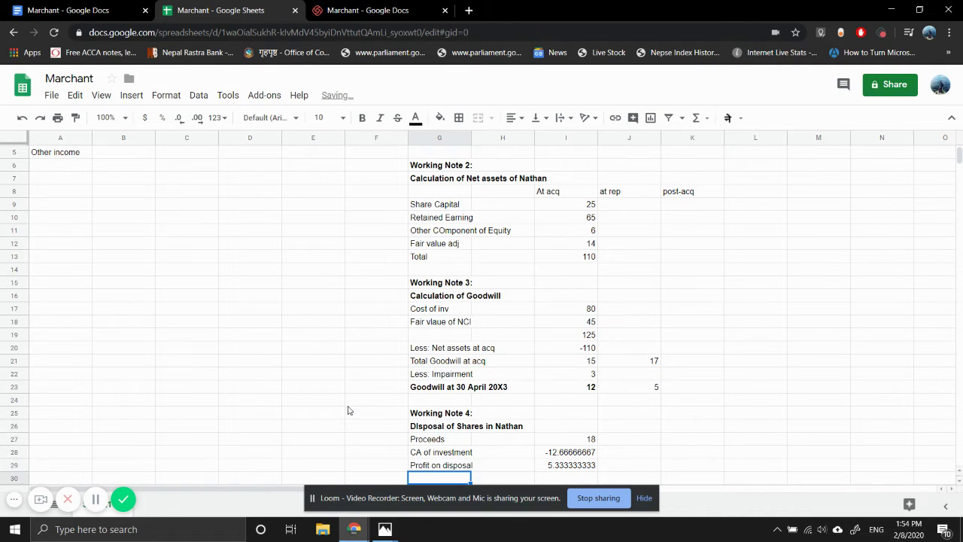
- Make the "Profit on disposal" row bold across G29:I29, and move down to G31
key("Up")
key("shift+Right")
key("shift+Right")
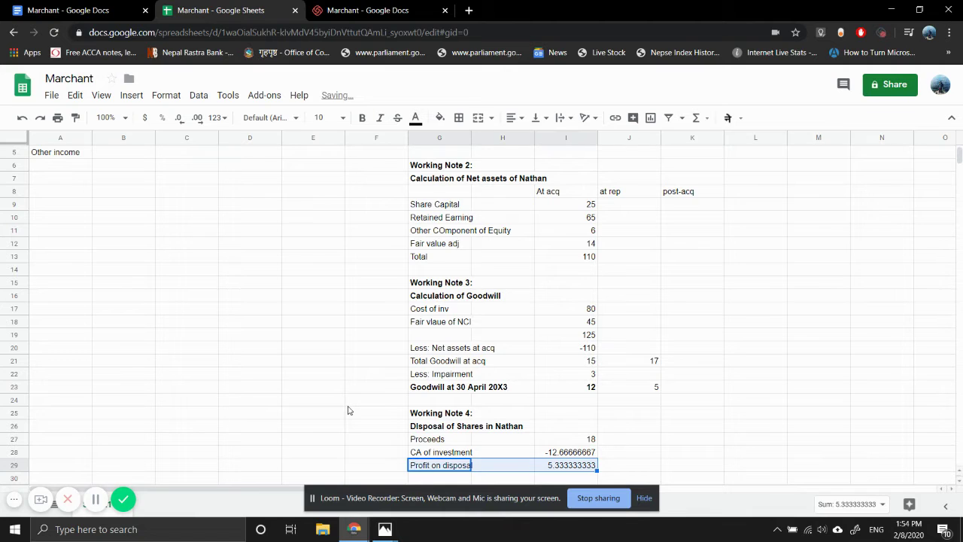
key("ctrl+b")
key("Down")
key("Down")
key("Down")
key("Down")
key("Down")
key("Down")
key("Down")
key("Down")
key("Down")
key("Up")
key("Up")
key("Up")
key("Up")
key("Up")
key("Up")
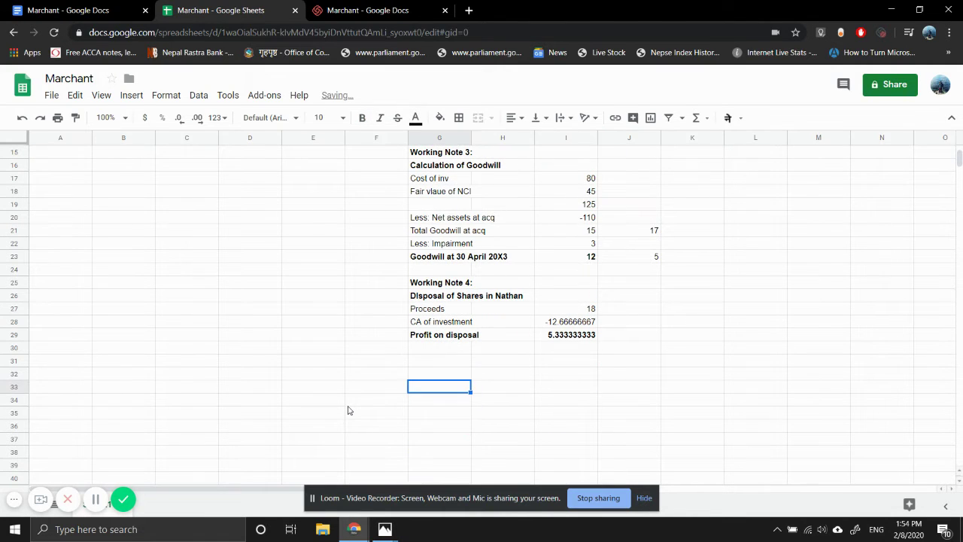
key("Up")
key("Up")
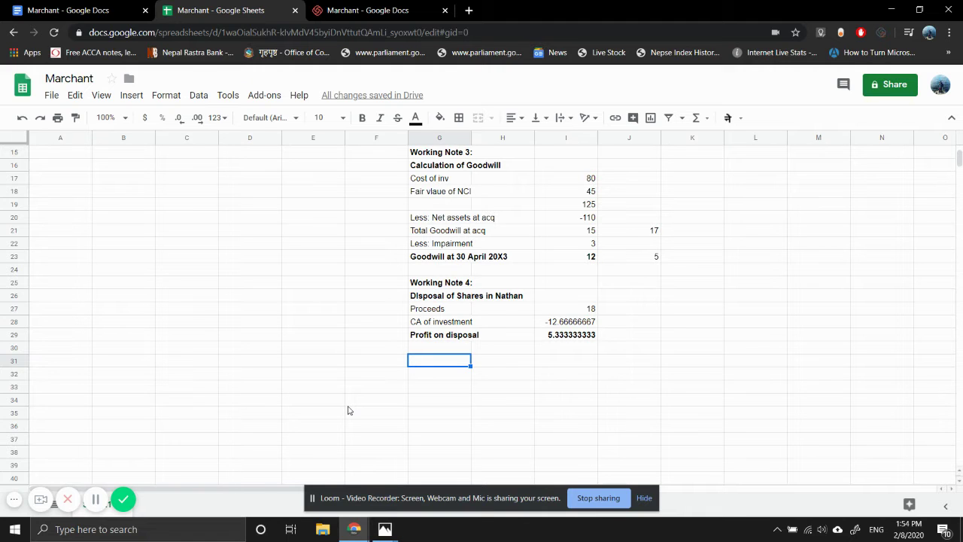
- Switch to the question photo and examine note 3 on the acquisition and part disposal of Option
mouse_move(385, 530)
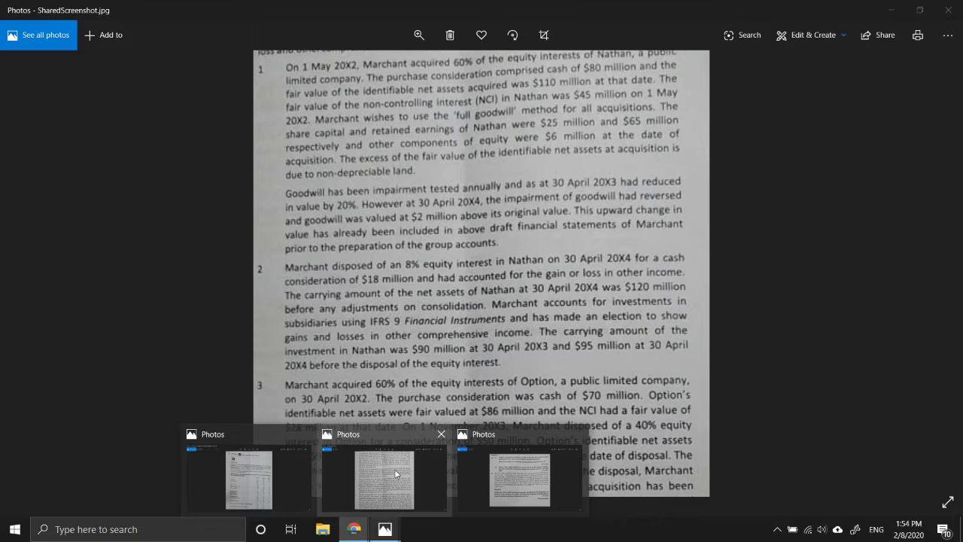
left_click(394, 469)
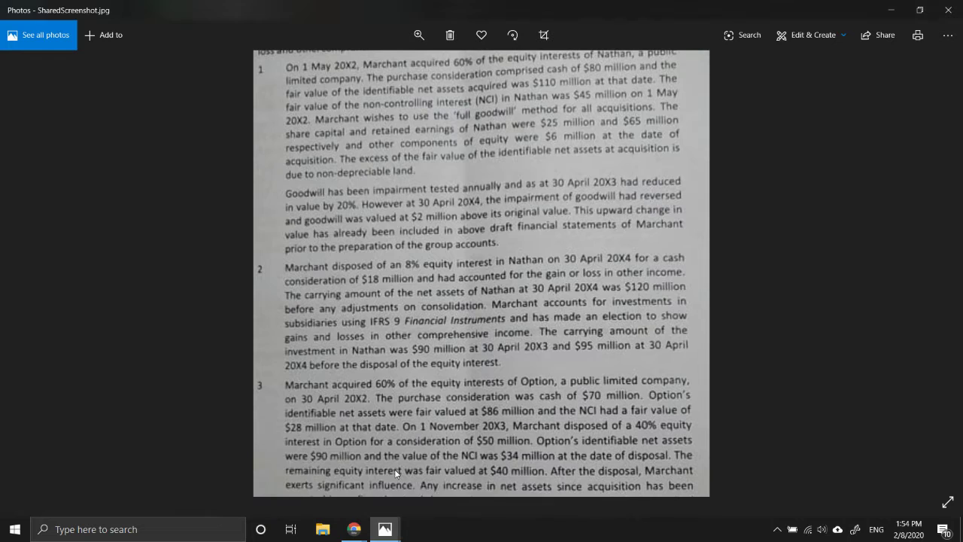
scroll(443, 370, "down", 1)
scroll(454, 325, "down", 1)
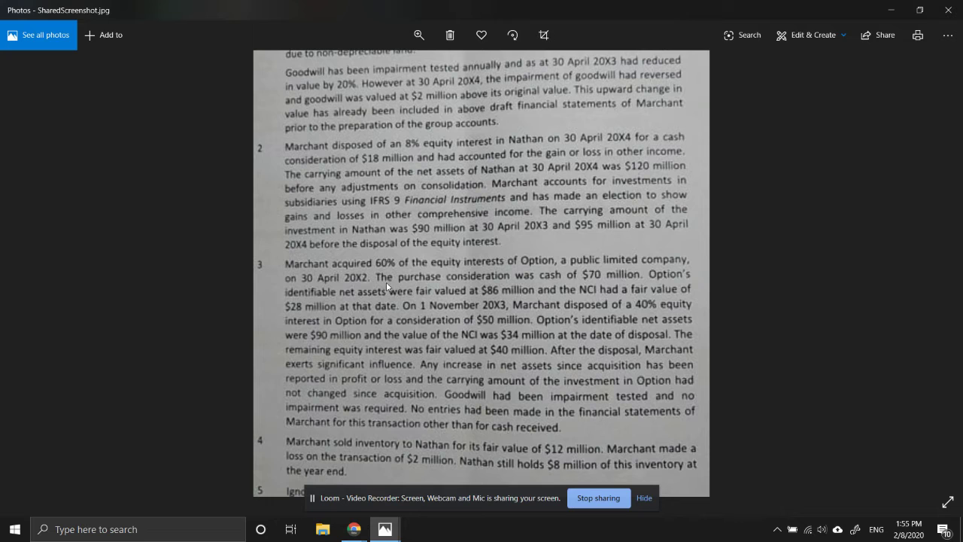
left_click(354, 529)
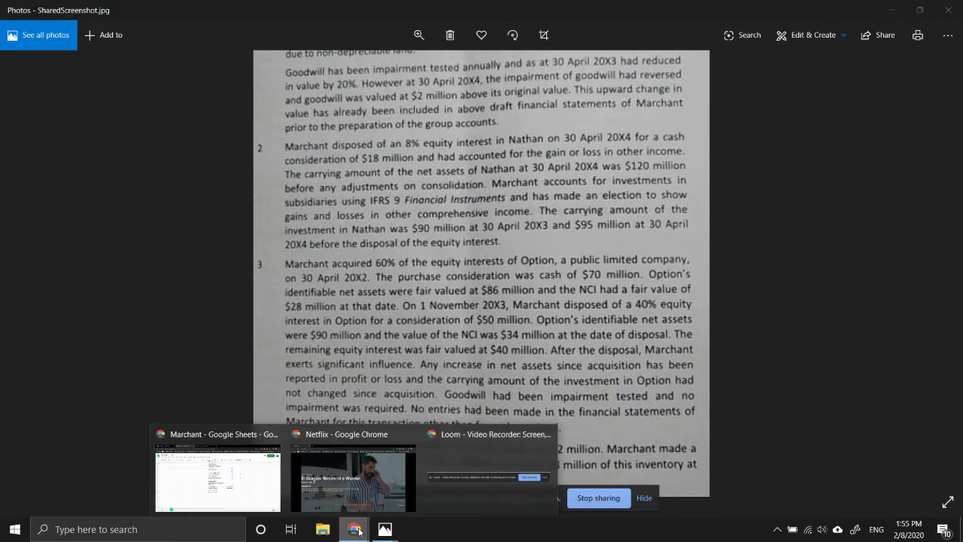
left_click(216, 487)
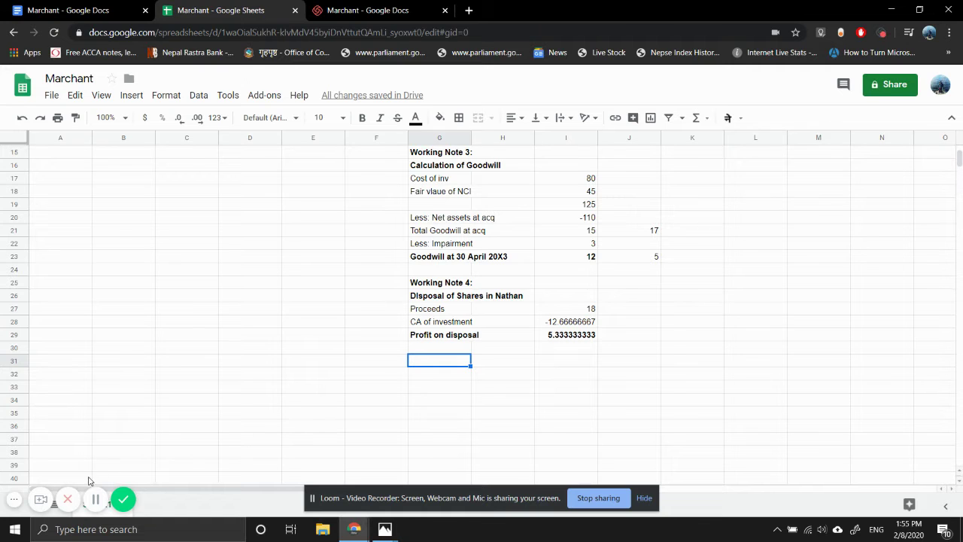
left_click(96, 500)
mouse_move(385, 529)
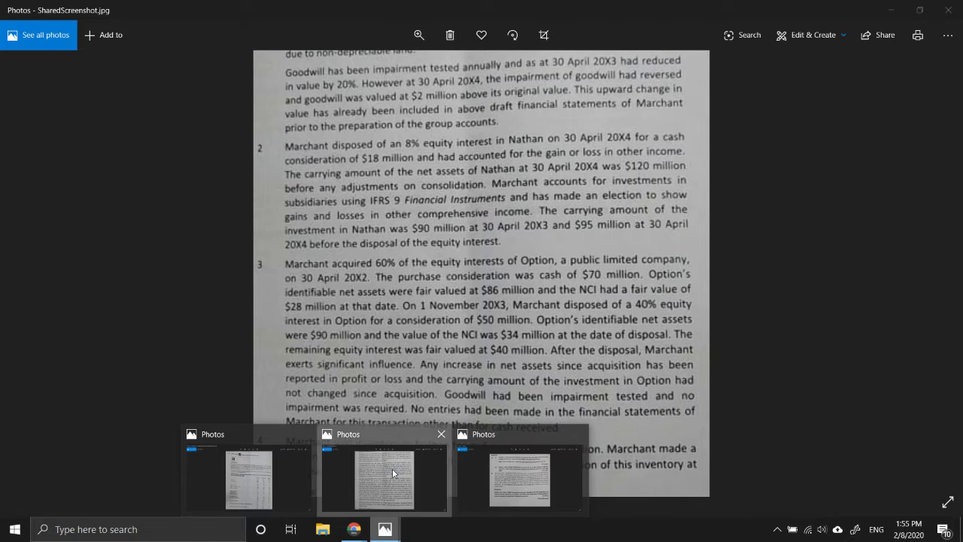
left_click(392, 469)
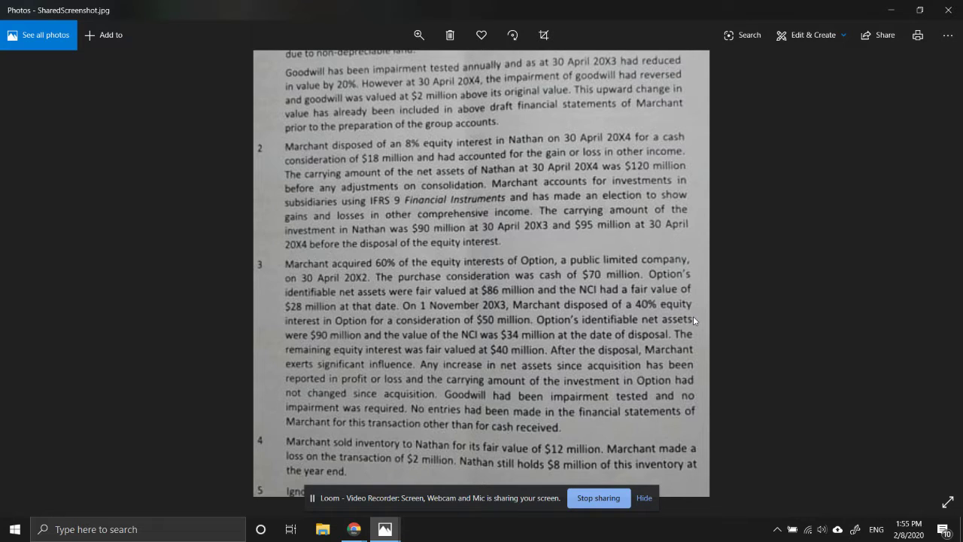
- Return to the Marchant spreadsheet and enter the heading "Working Note 5:" in G31
mouse_move(354, 530)
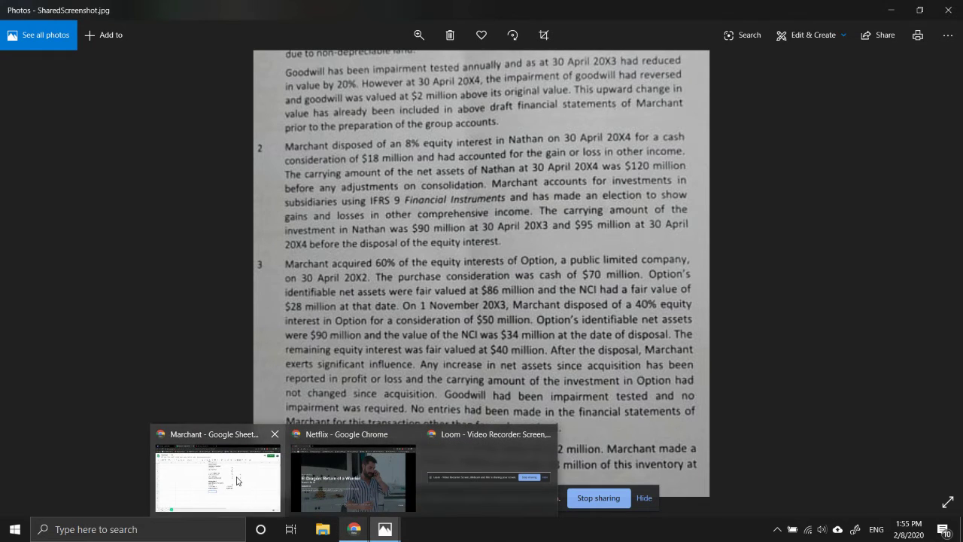
left_click(238, 480)
type("Wokring")
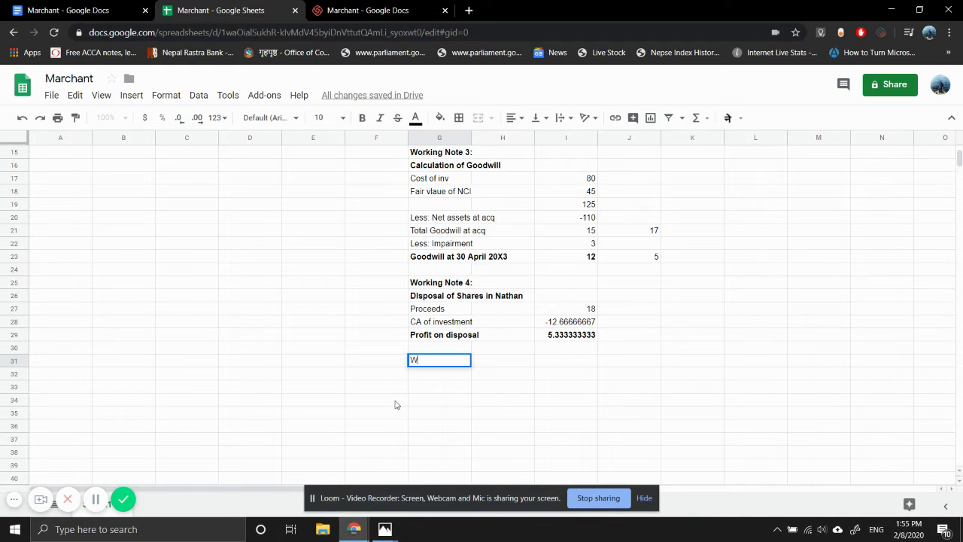
key("BackSpace")
key("BackSpace")
key("BackSpace")
key("BackSpace")
key("BackSpace")
type("rking Note")
key("Return")
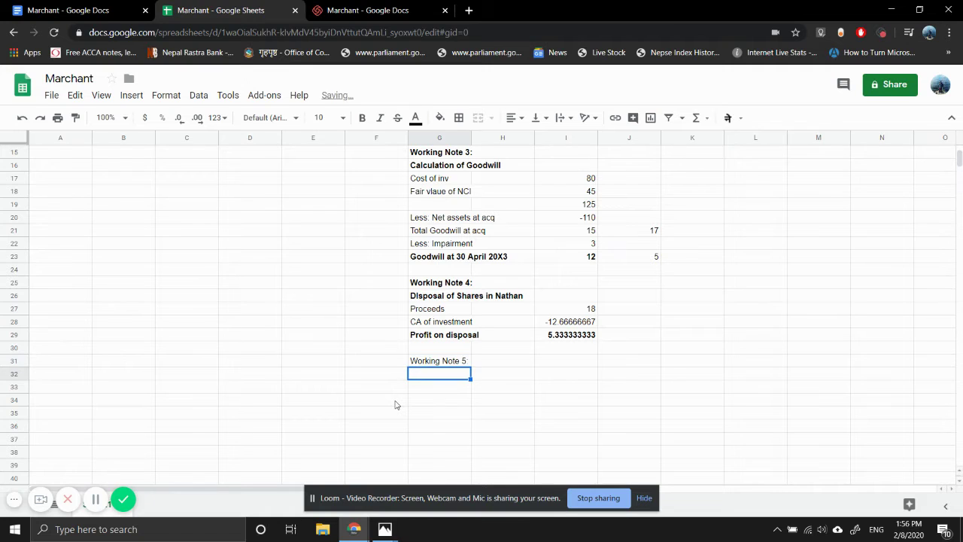
- Enter the subheading "Disposal of Option" in G32 and make both Working Note 5 headings bold
type("Disp")
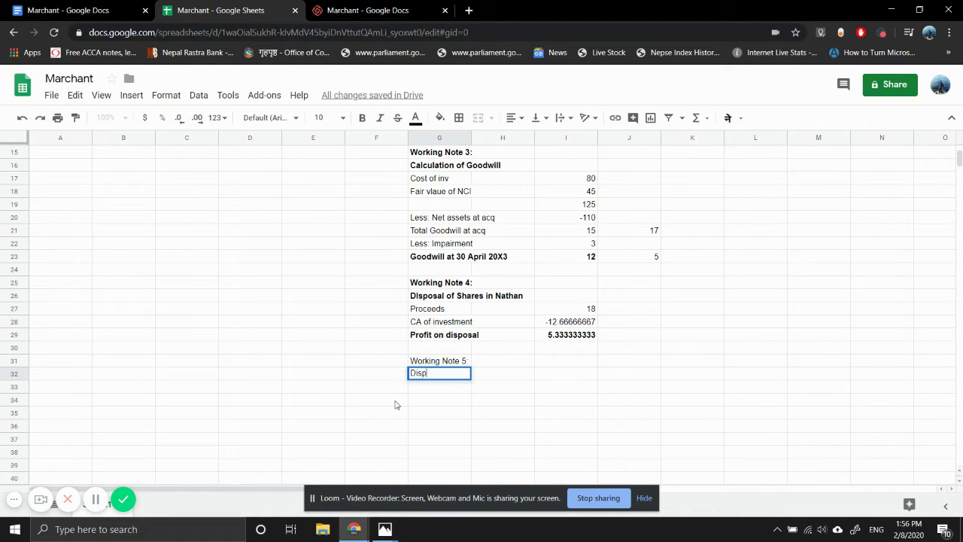
type("osal of Op")
type("tion")
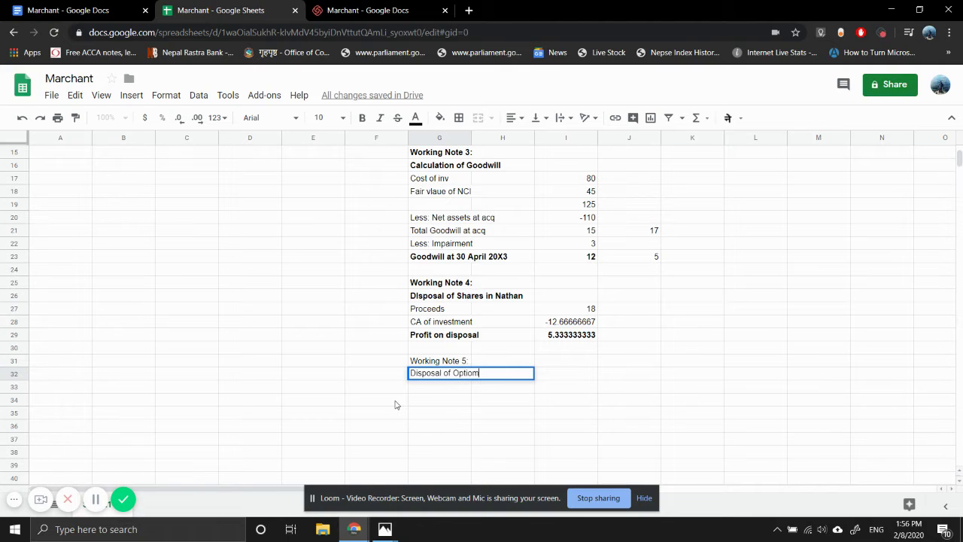
key("Return")
key("Up")
key("shift+Up")
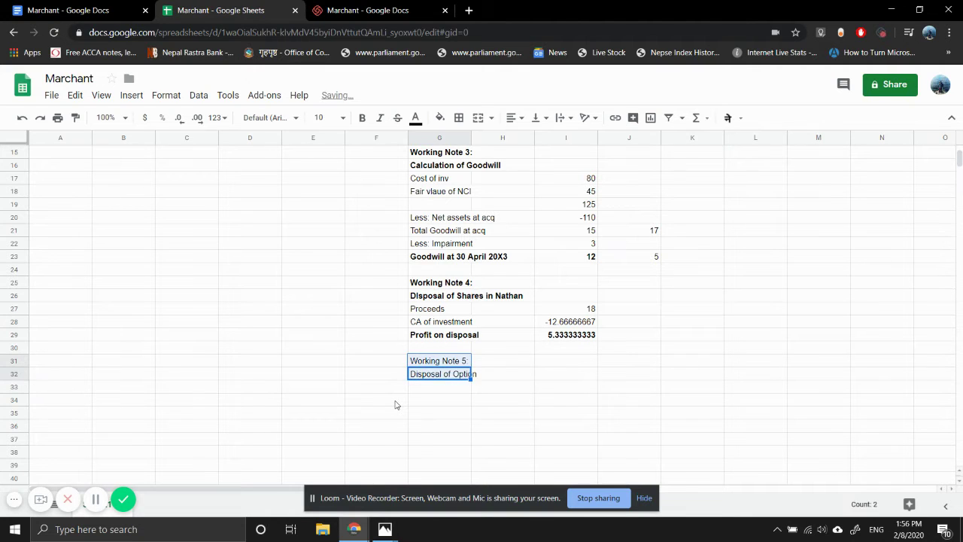
key("ctrl+b")
key("Down")
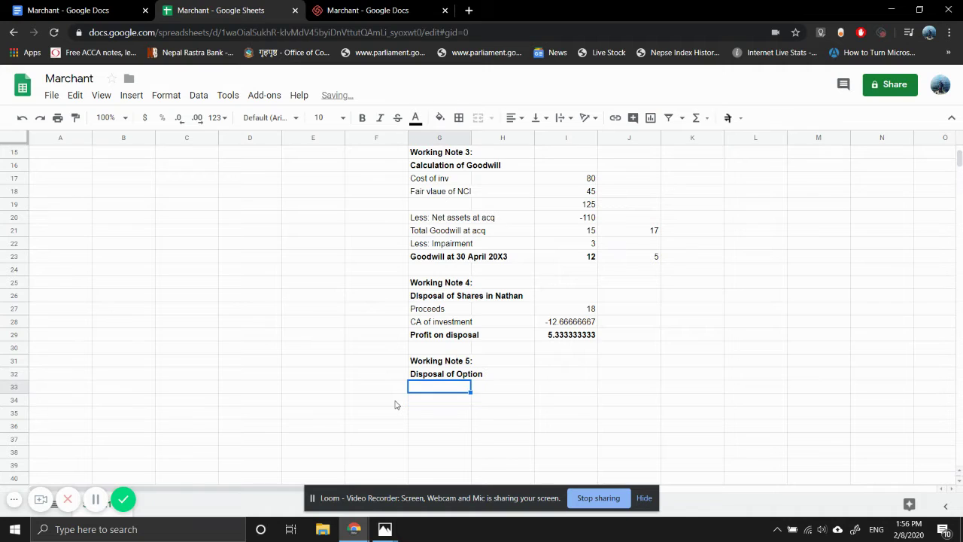
- Label rows 33 and 34 of Working Note 5 "Disposal Procceds" and "Fair vlaue of retained interest"
type("Disposal P")
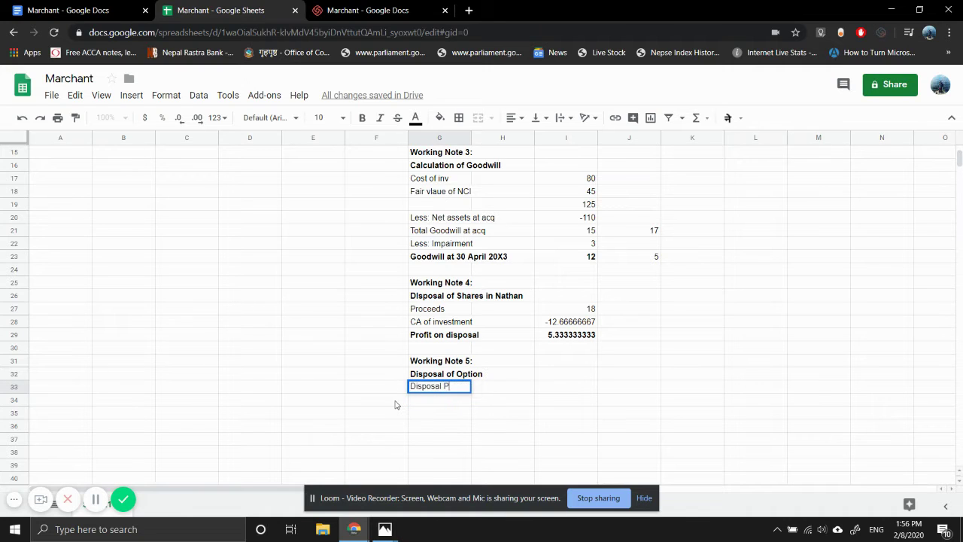
type("rocceds")
key("Return")
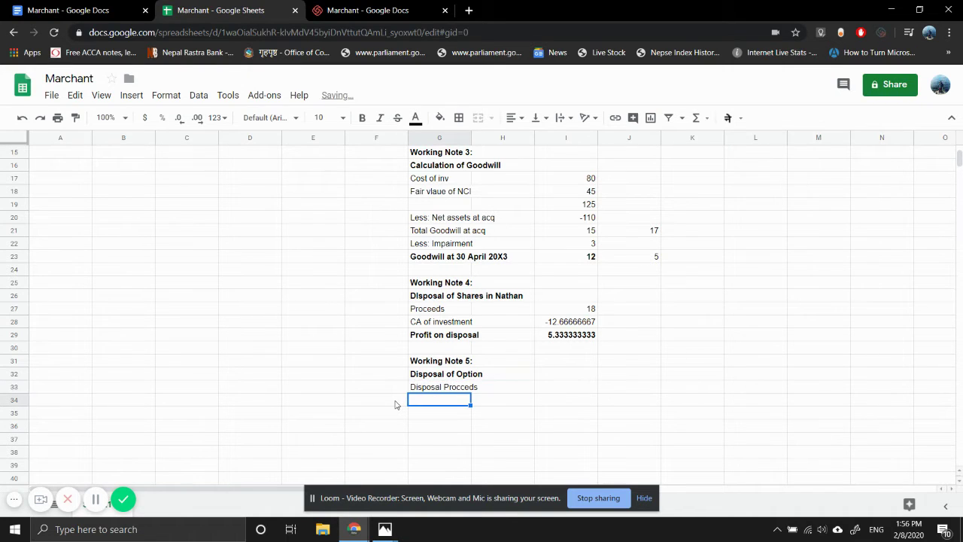
type("Fair vlaue of")
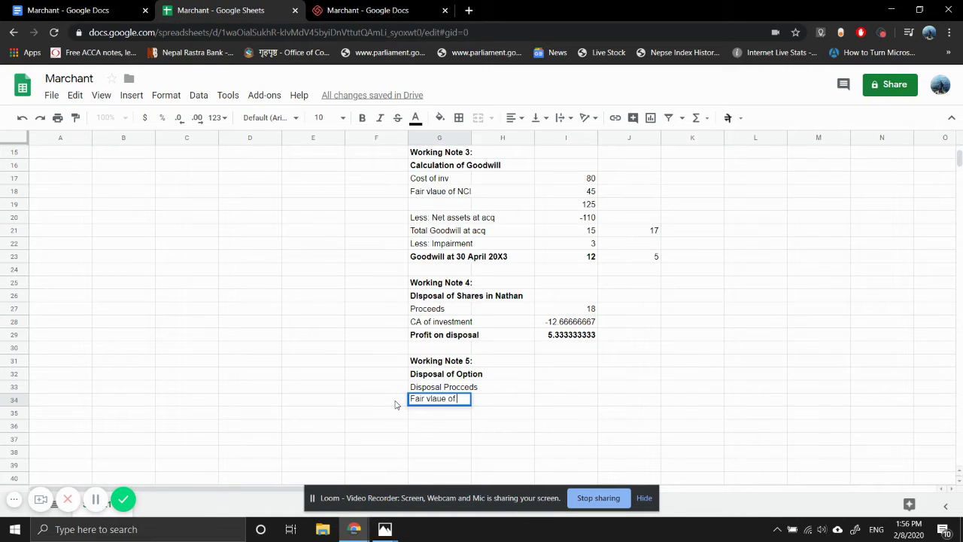
type(" retained ")
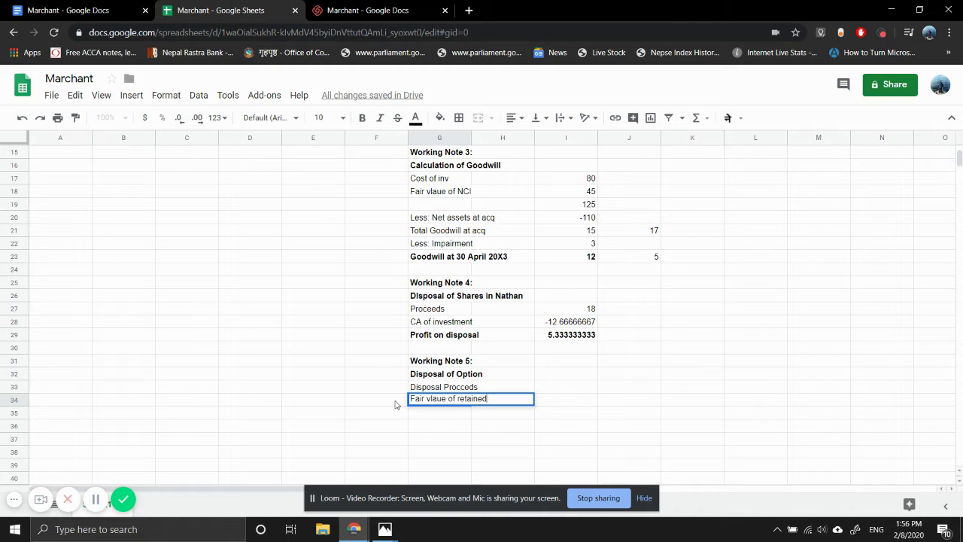
type("interest")
key("Return")
key("Return")
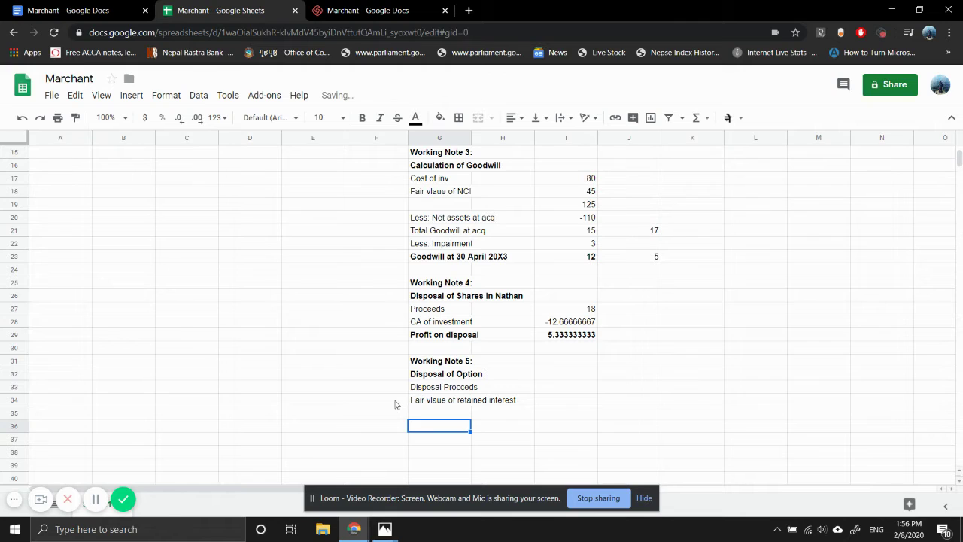
- Enter the subheading "Less: Interest disposed off:" in G36 and make it bold
type("Less: ")
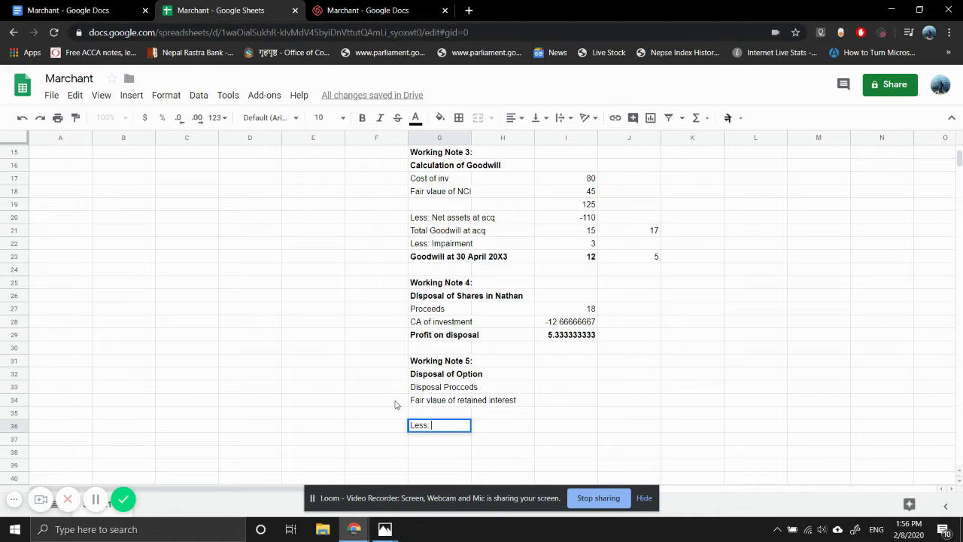
type("Interest dispos")
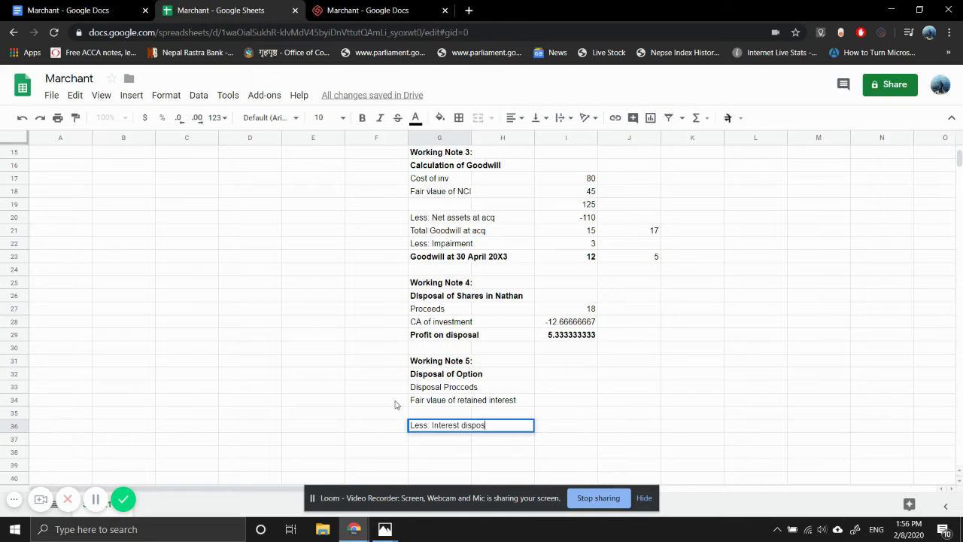
type("ed off")
type(":")
key("Return")
key("Up")
key("ctrl+b")
key("Down")
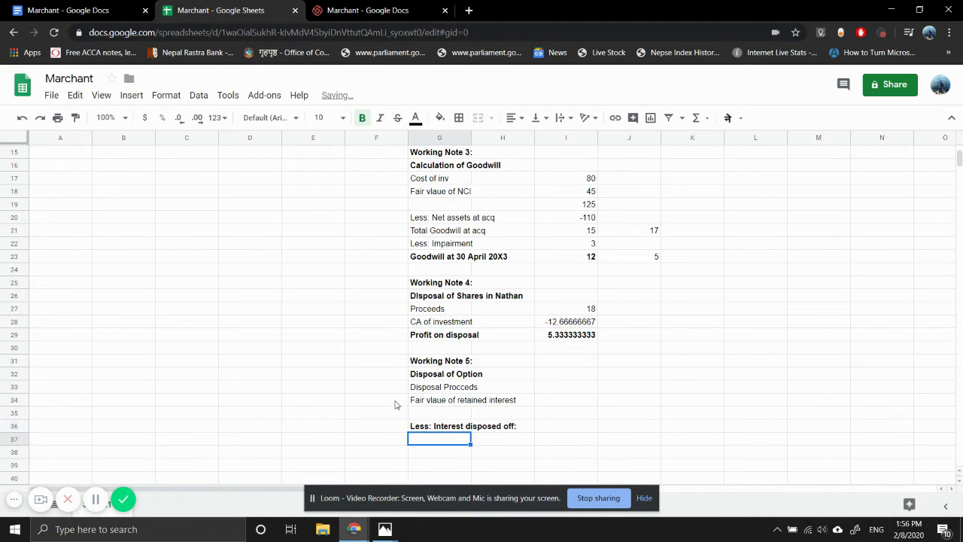
- Label rows 37 and 38 of Working Note 5 "Goodwill at disposal" and "Net assets at disposal"
type("Goodw")
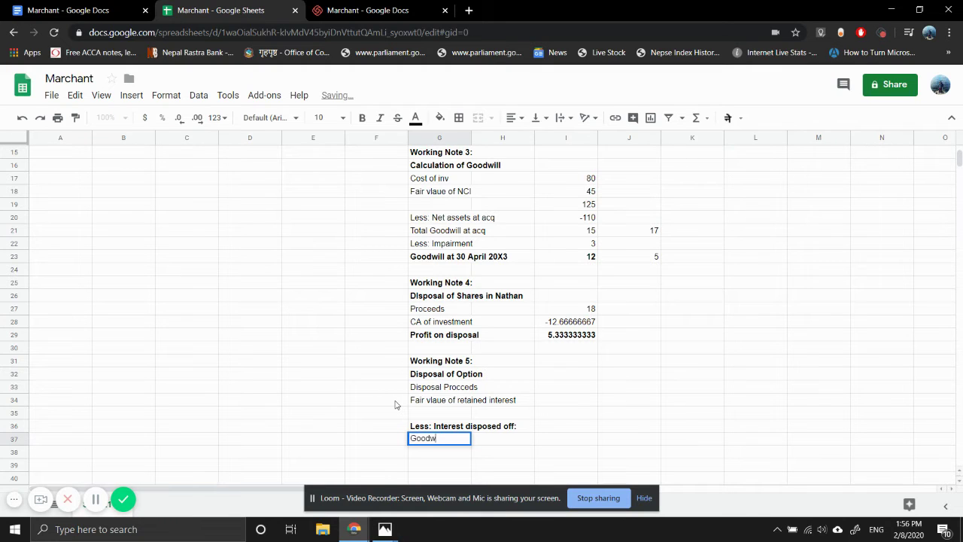
type("ill at disposal")
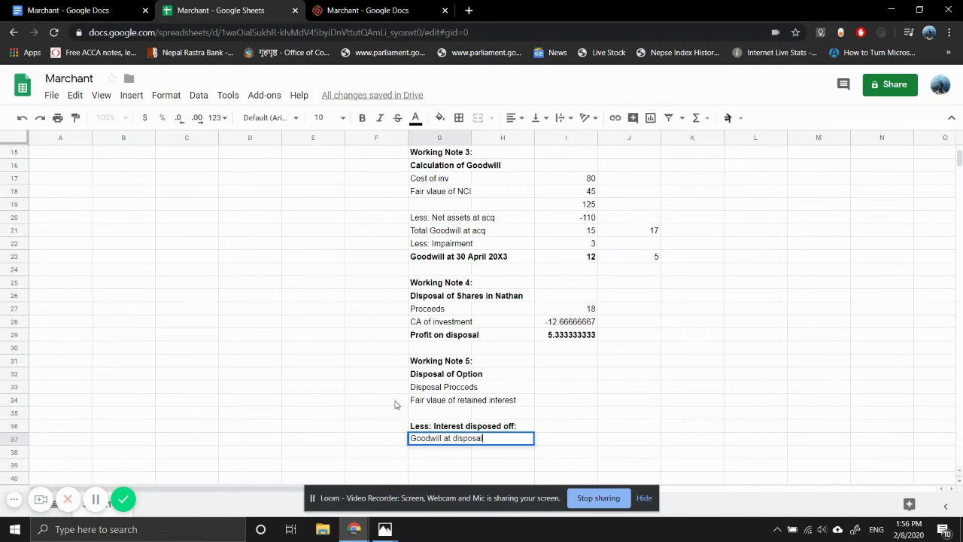
key("Return")
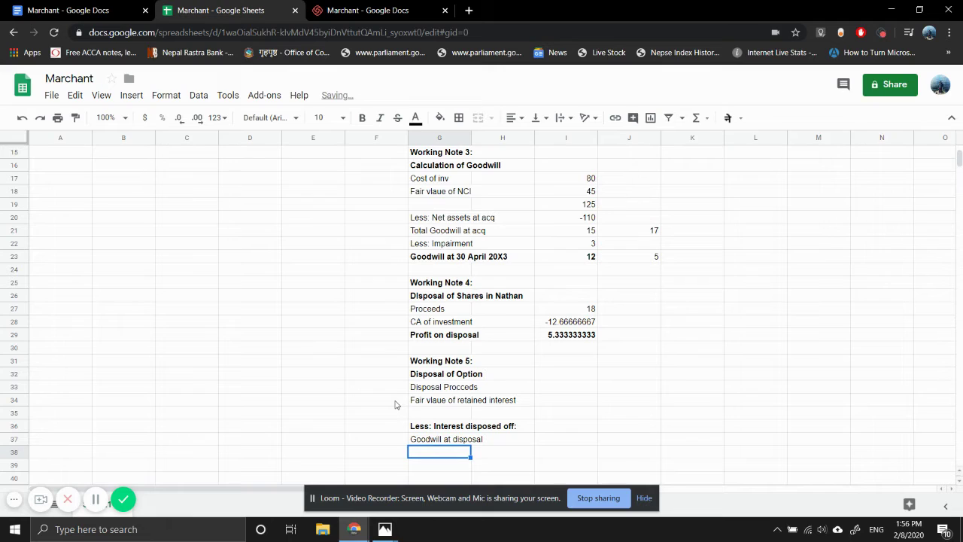
type("Net ")
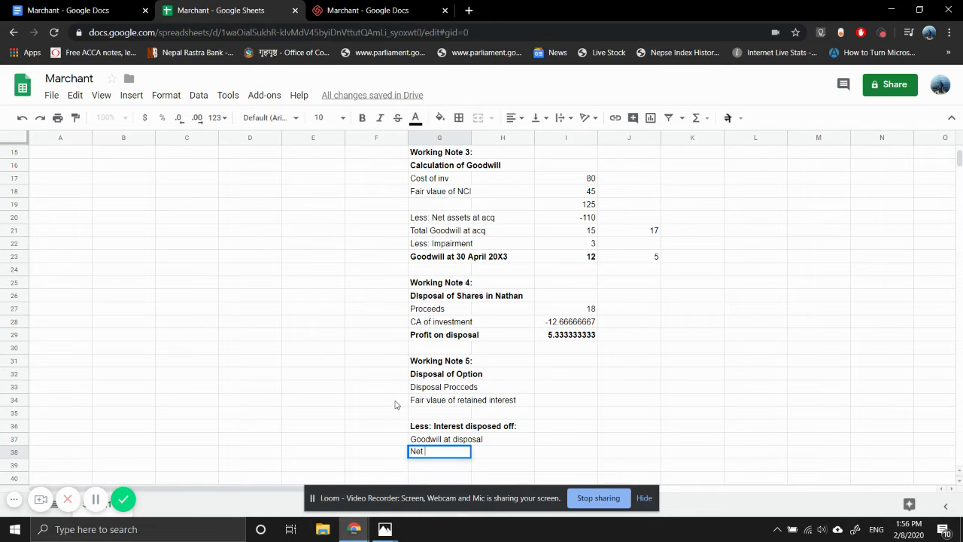
type("assets at disposal")
key("Return")
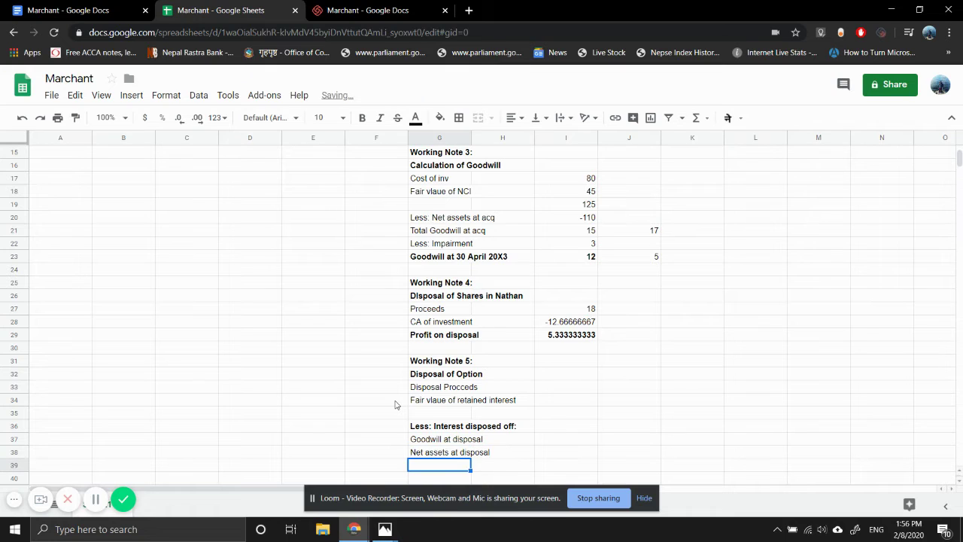
- Add the label "Less: NCI at disposal" in G39
type("Les")
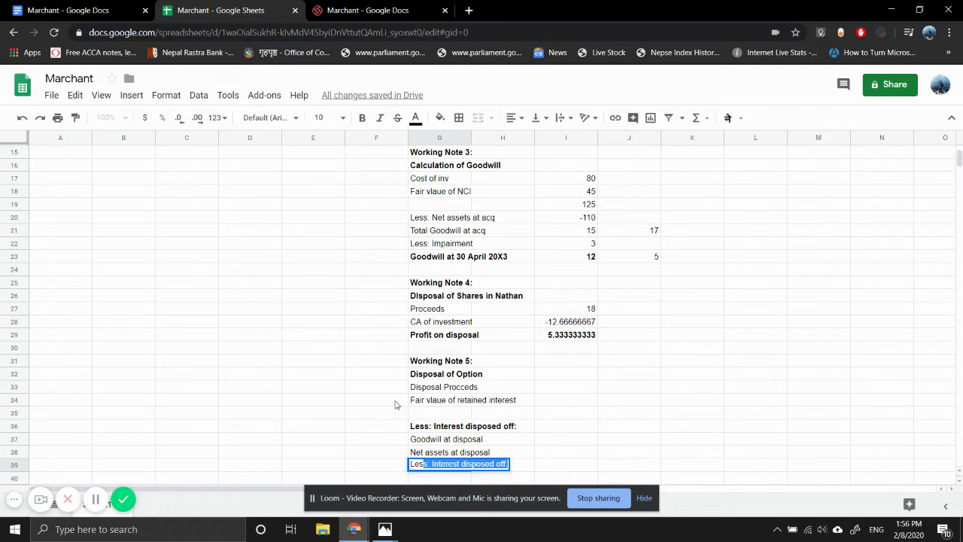
type("s: NCI at")
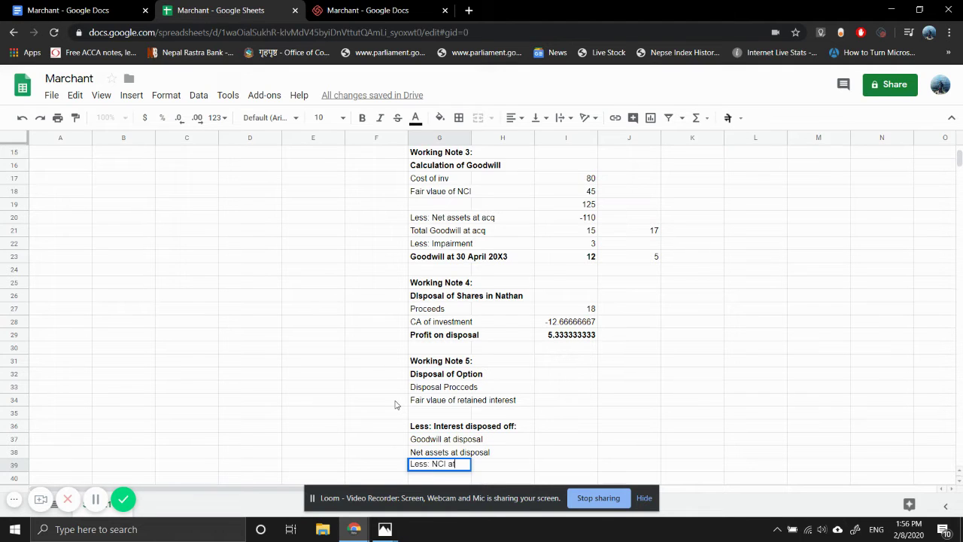
type(" disposal")
key("Return")
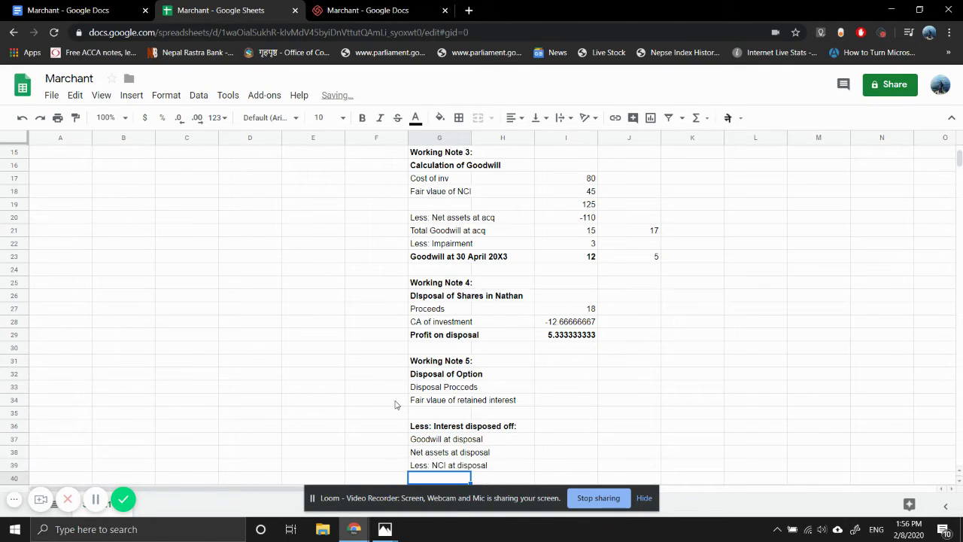
key("Return")
key("Down")
key("Down")
key("Down")
key("Up")
key("Up")
key("Up")
key("Up")
key("Up")
key("Right")
key("Right")
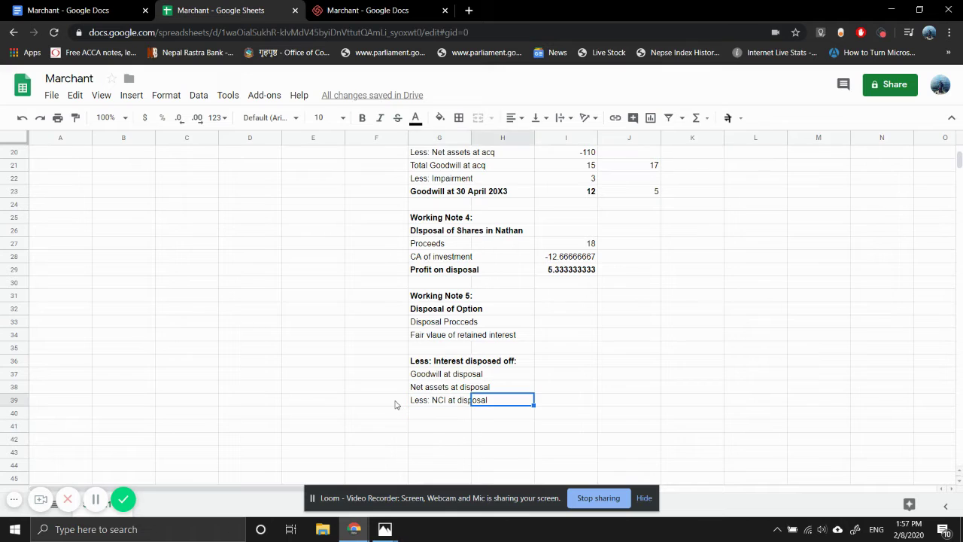
key("Up")
key("Up")
type("=")
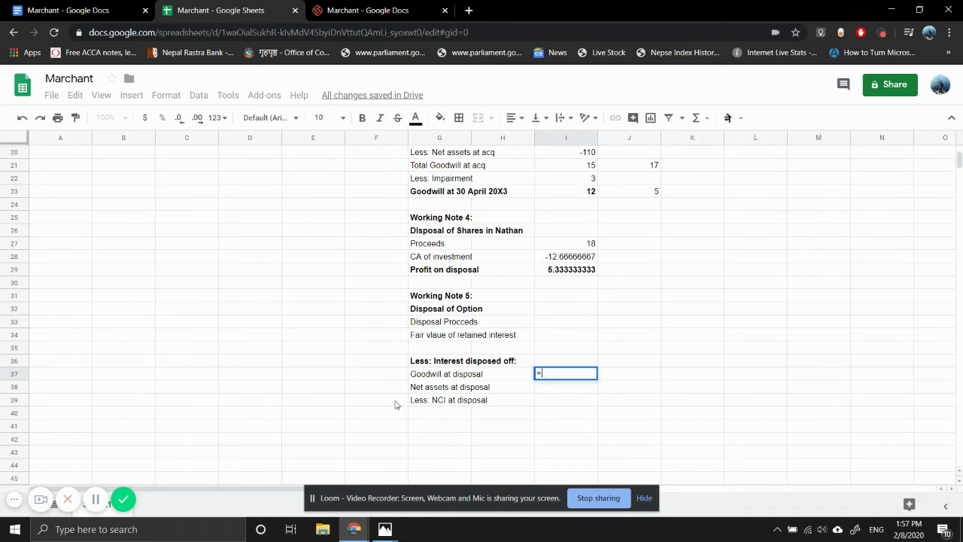
- Check note 3 on Option's acquisition and disposal in the question image in Photos, and return to the Marchant spreadsheet
mouse_move(385, 529)
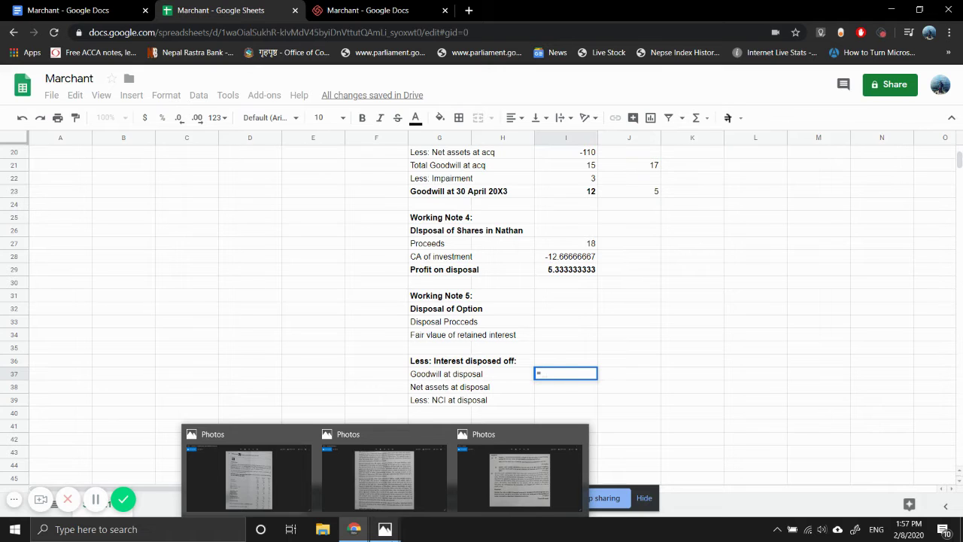
left_click(400, 483)
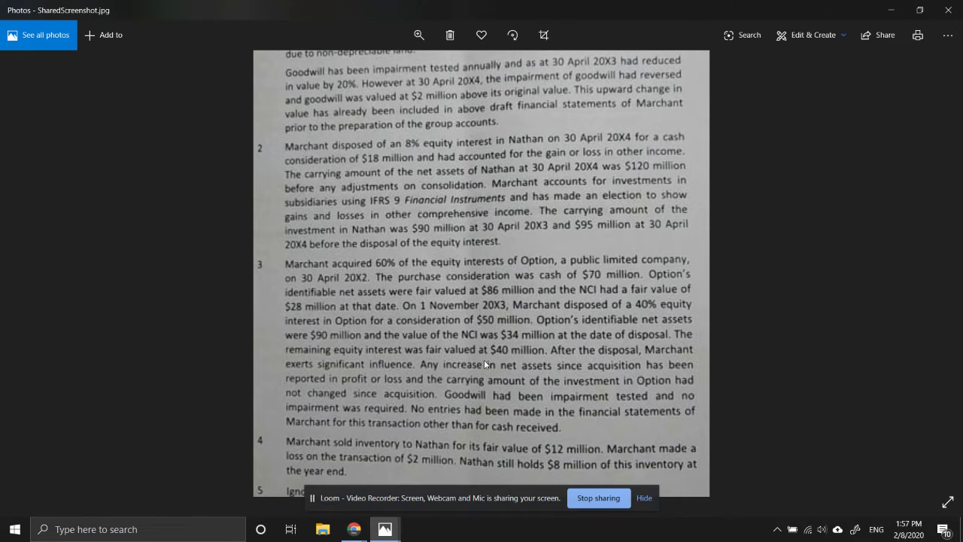
mouse_move(360, 537)
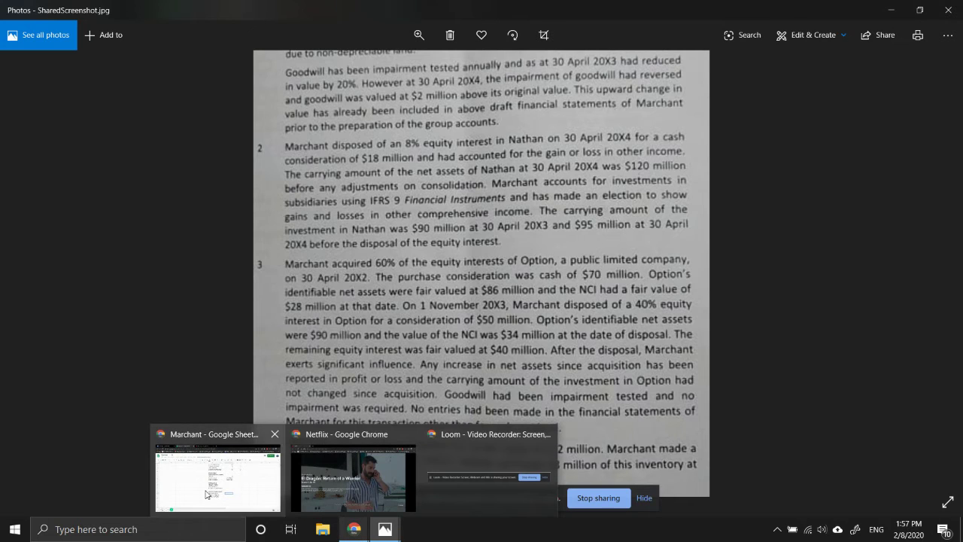
left_click(218, 466)
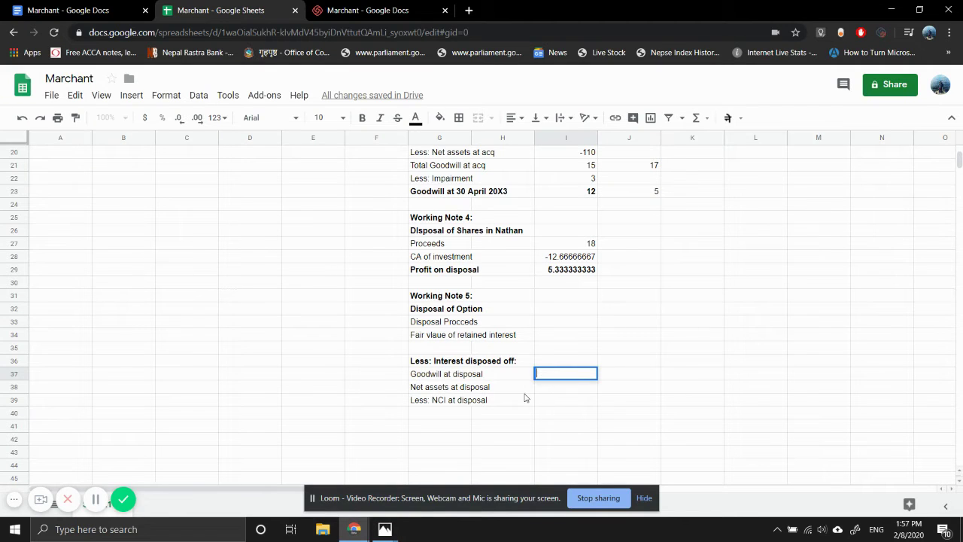
- Discard the unfinished entry in I37 and append "(WN 6)" to the "Goodwill at disposal" label in G37
key("Return")
key("ctrl+z")
key("Left")
key("Left")
key("Return")
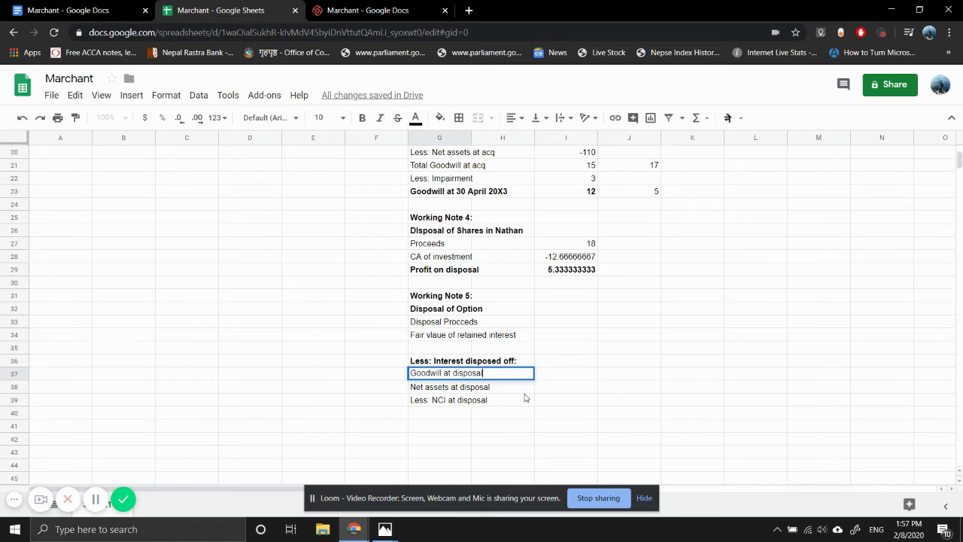
type("(WN 6)")
key("Return")
- Enter the heading "WOrking Note 6:" in G42 and make it bold
key("Down")
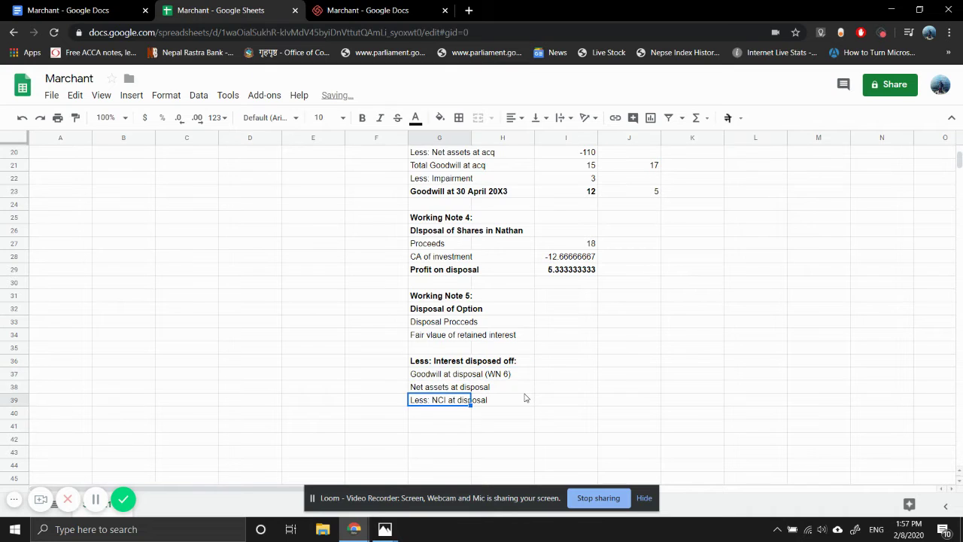
key("Down")
key("Down")
key("Down")
type("WO")
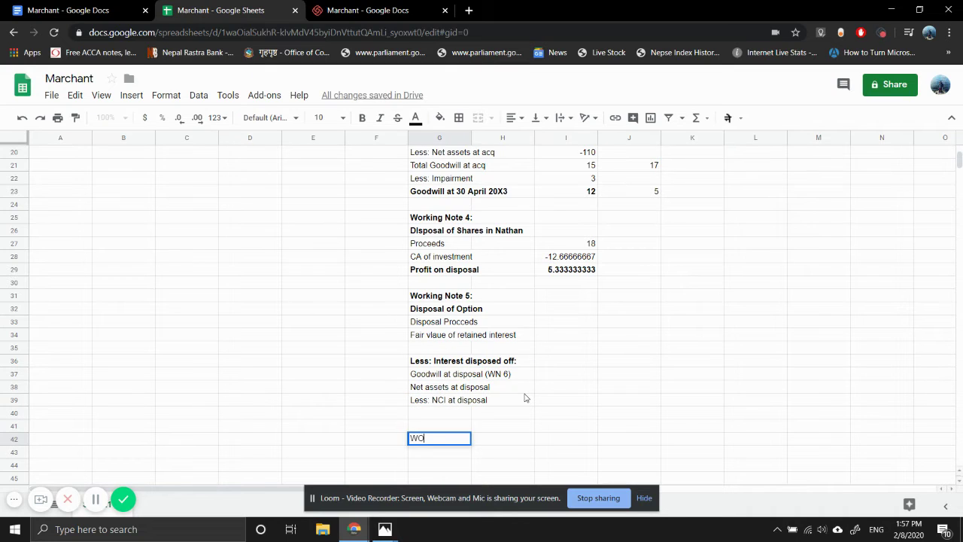
type("rking Note 6:")
key("Return")
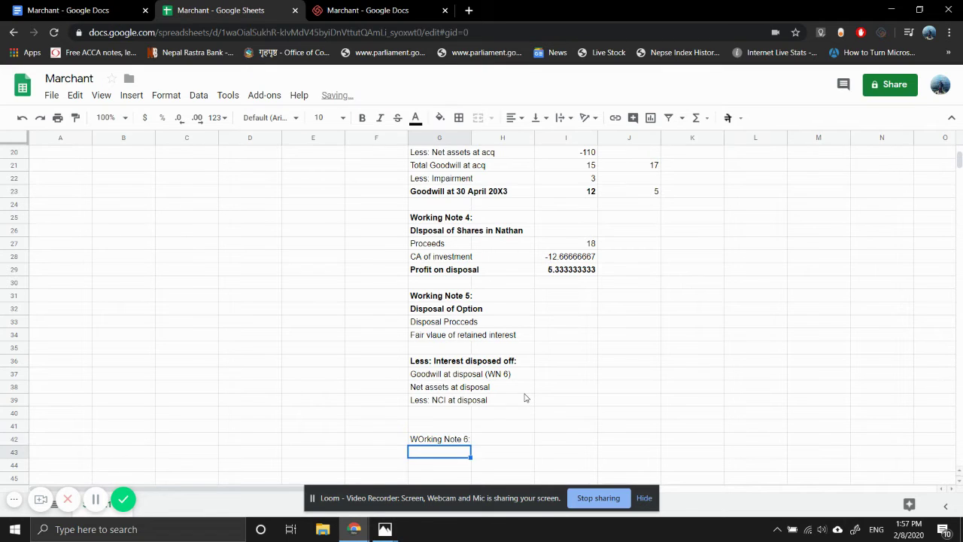
key("Up")
key("ctrl+b")
- Enter the subheading "Calculation of Goodwill of Option" in G43 and make it bold
key("Down")
type("Clac")
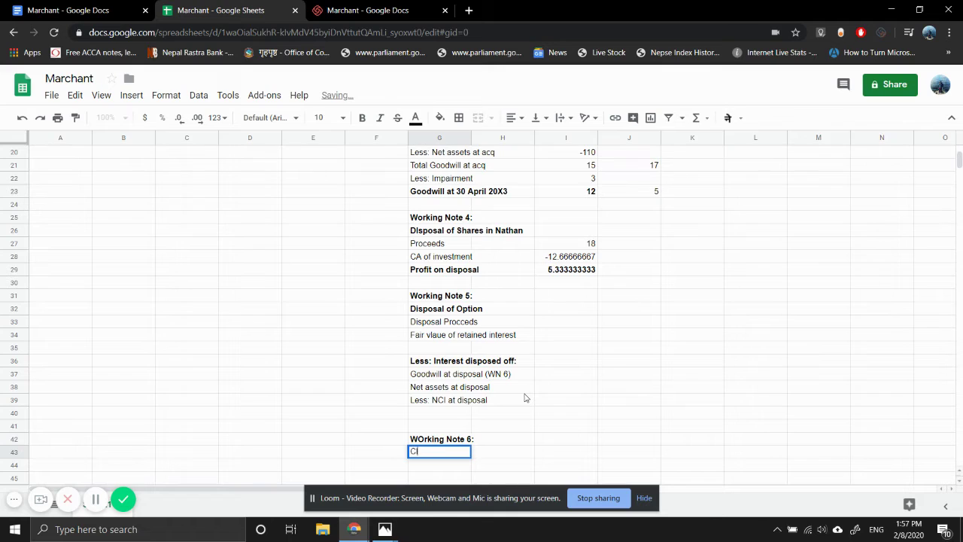
key("BackSpace")
key("BackSpace")
key("BackSpace")
type("a")
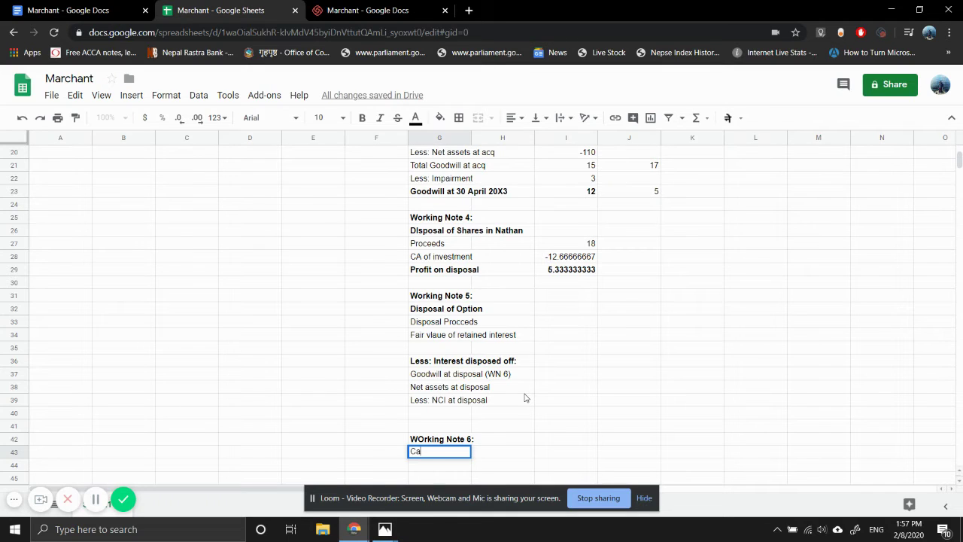
type("lculation of Goo")
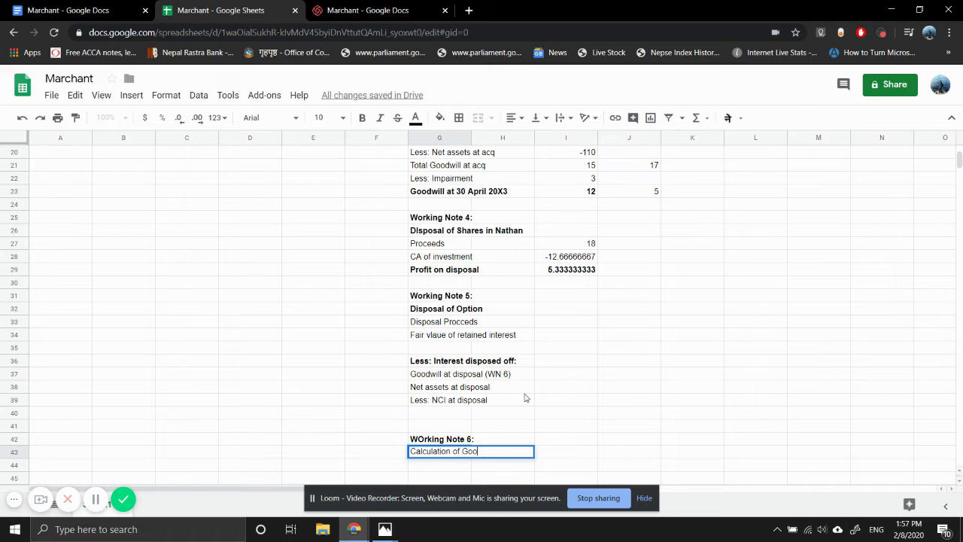
type("dwill of Option")
key("Return")
key("Up")
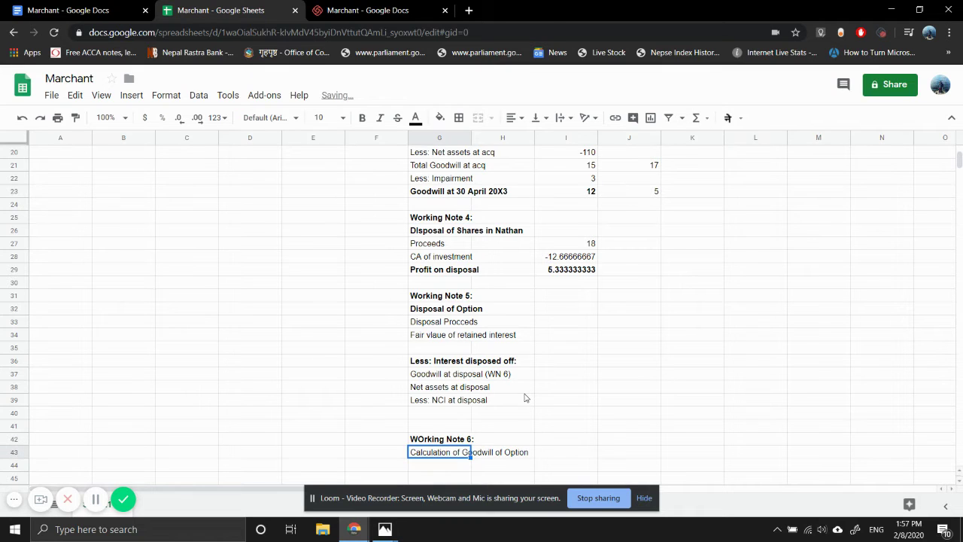
key("ctrl+b")
key("Down")
scroll(525, 398, "down", 2)
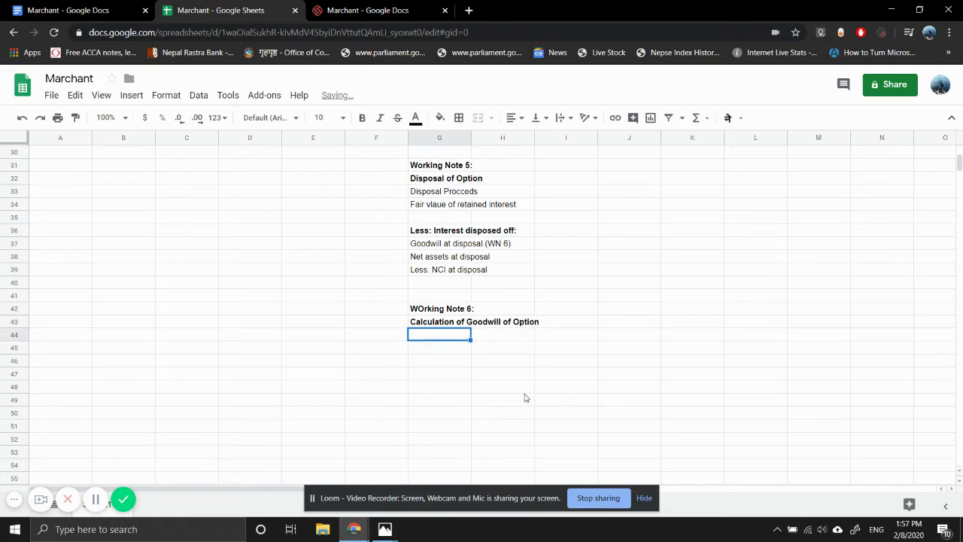
- Copy the goodwill labels in G17:G21, from "Cost of inv" to "Total Goodwill at acq", into Working Note 6 starting at G44
key("Up")
key("Up")
key("Up")
key("Up")
key("Up")
key("Up")
key("Up")
key("Up")
key("Up")
key("Up")
key("Up")
key("Up")
key("Up")
key("Up")
key("Up")
key("Up")
key("Up")
key("Up")
key("Up")
key("Up")
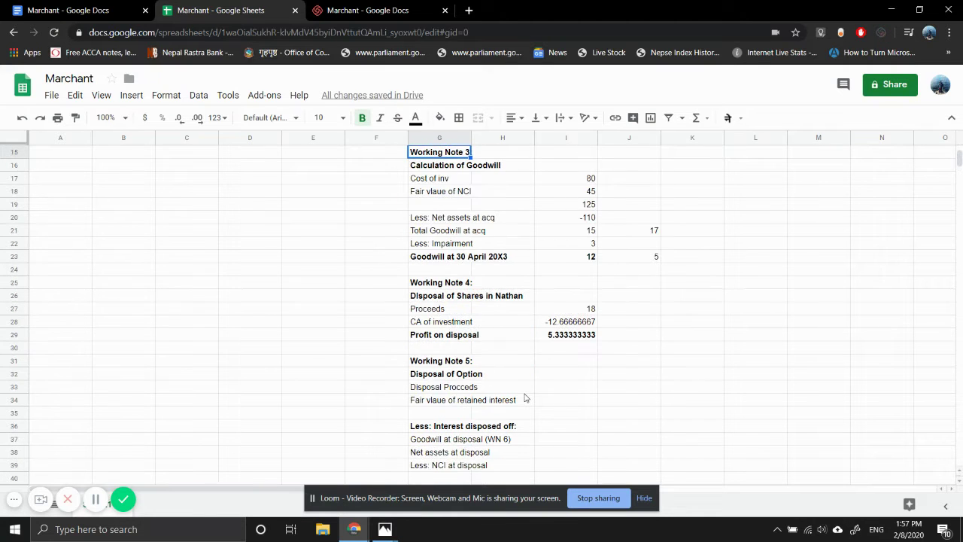
key("Down")
key("Down")
key("shift+Down")
key("shift+Down")
key("shift+Down")
key("shift+Down")
key("shift+Down")
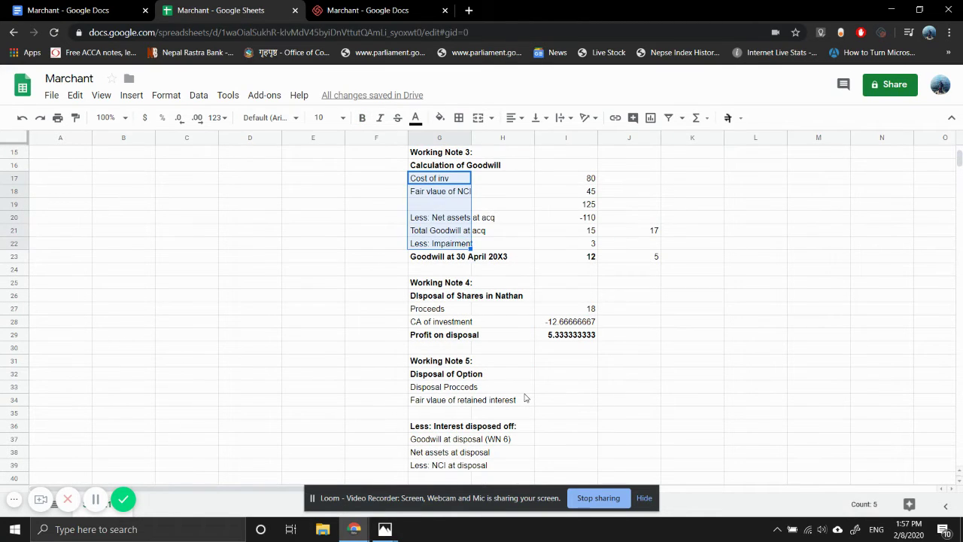
key("shift+Down")
key("shift+Up")
key("shift+Up")
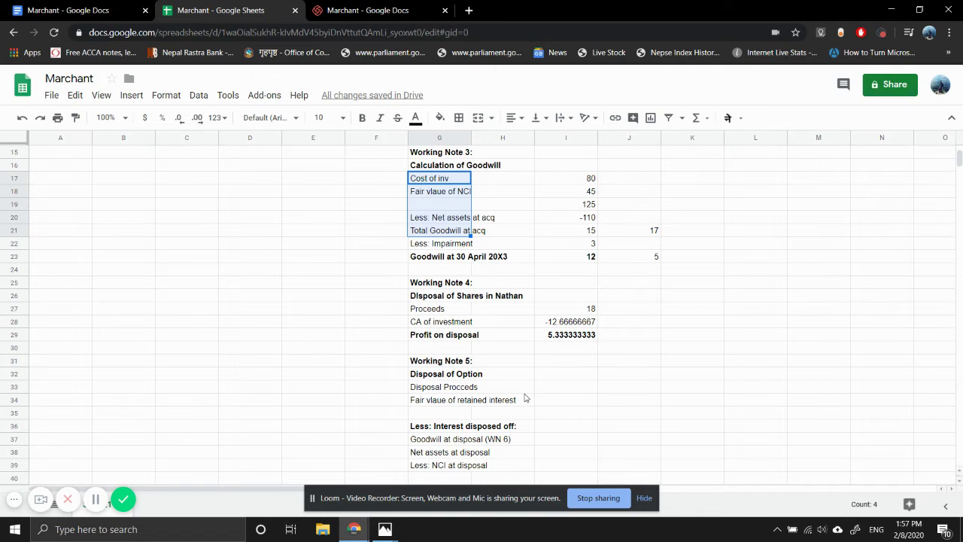
key("ctrl+c")
key("Down")
key("Down")
key("Down")
key("Down")
key("Down")
key("Down")
key("Down")
key("Down")
key("Down")
key("Down")
key("Down")
key("Down")
key("Down")
key("Down")
key("Down")
key("Down")
key("Down")
key("Down")
key("Down")
key("Down")
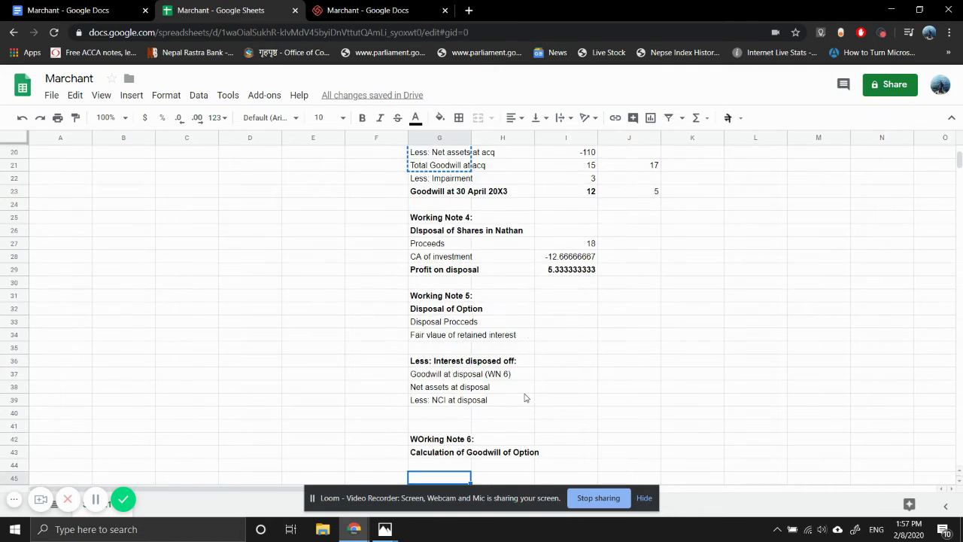
key("Up")
key("ctrl+v")
- Using the question image in Photos, enter Option's cost of investment as 70 in I44 and fair value of NCI as 28 in I45
key("Down")
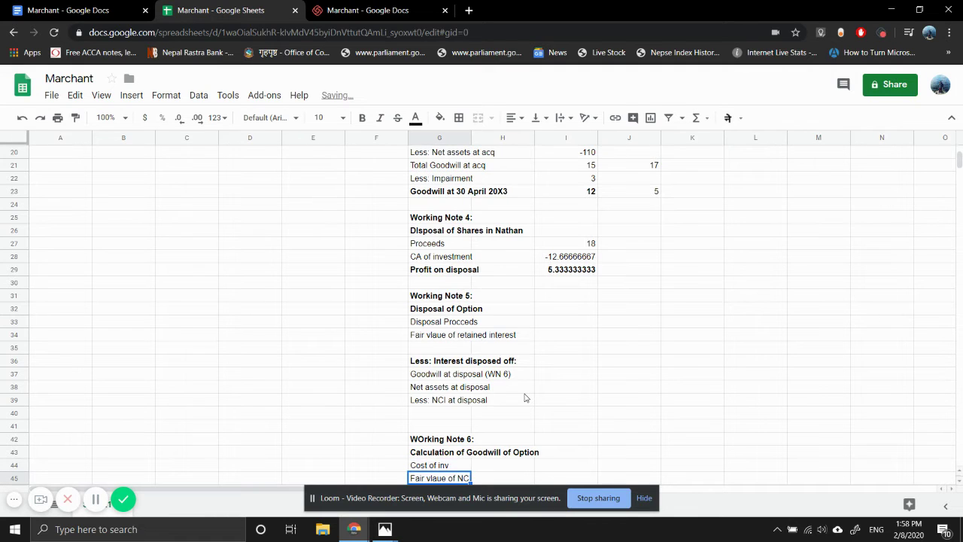
key("Down")
key("Down")
key("Down")
key("Down")
key("Down")
key("Down")
key("Down")
key("Down")
key("Down")
key("Down")
key("Up")
key("Up")
key("Up")
key("Up")
key("Up")
key("Up")
key("Up")
key("Up")
key("Up")
key("Up")
key("Up")
key("Up")
key("Down")
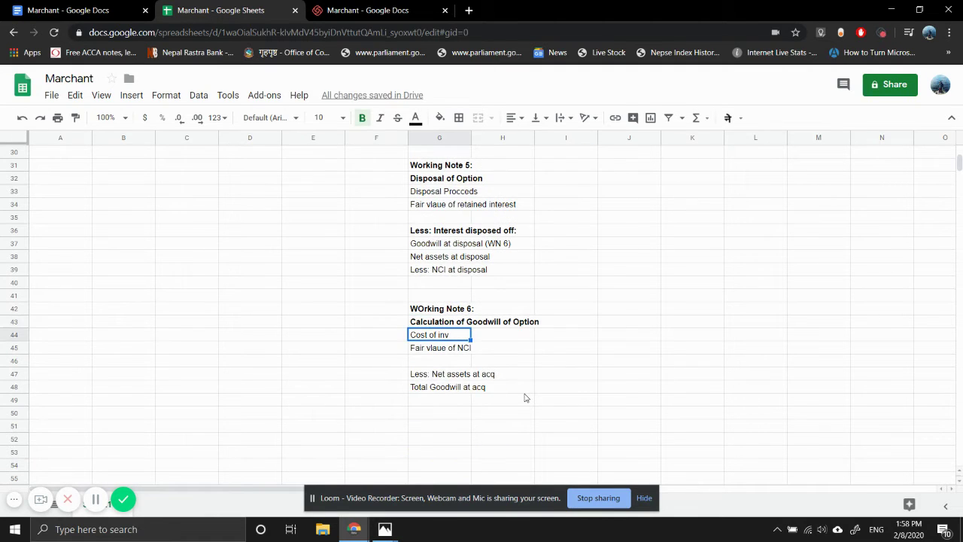
key("Right")
key("Right")
type("=")
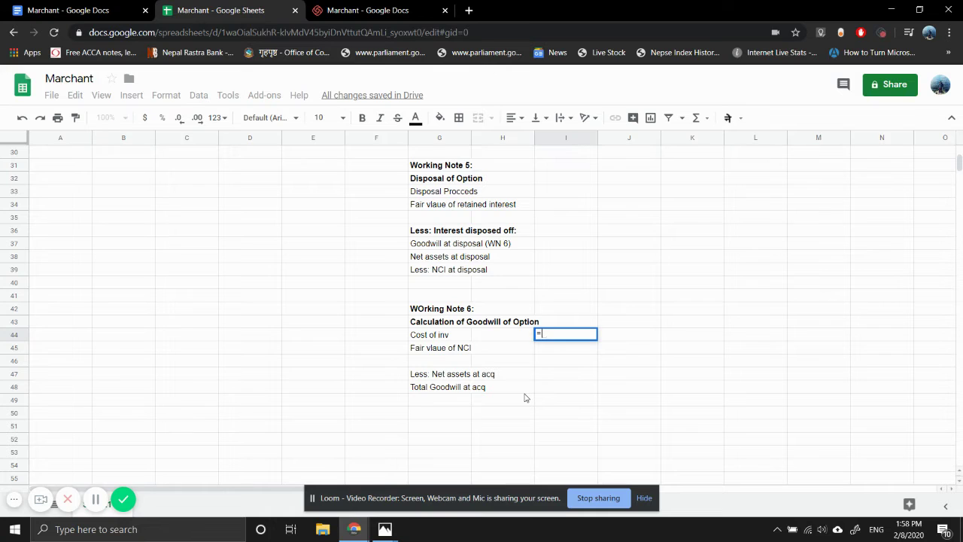
mouse_move(381, 536)
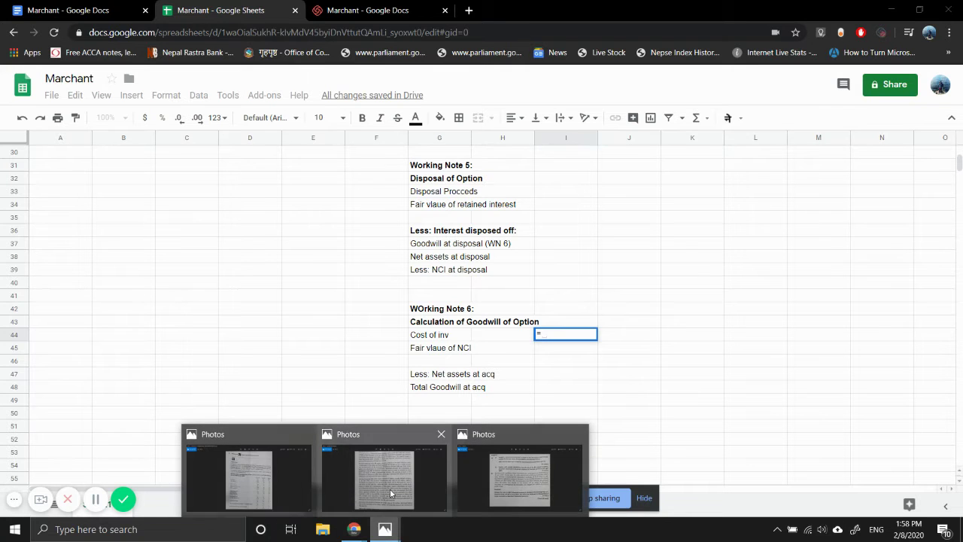
mouse_move(390, 490)
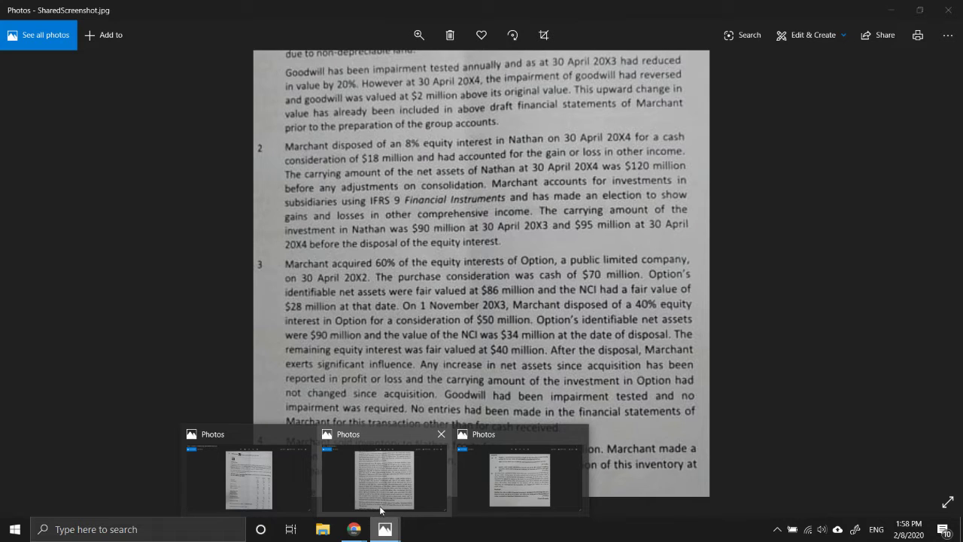
left_click(356, 529)
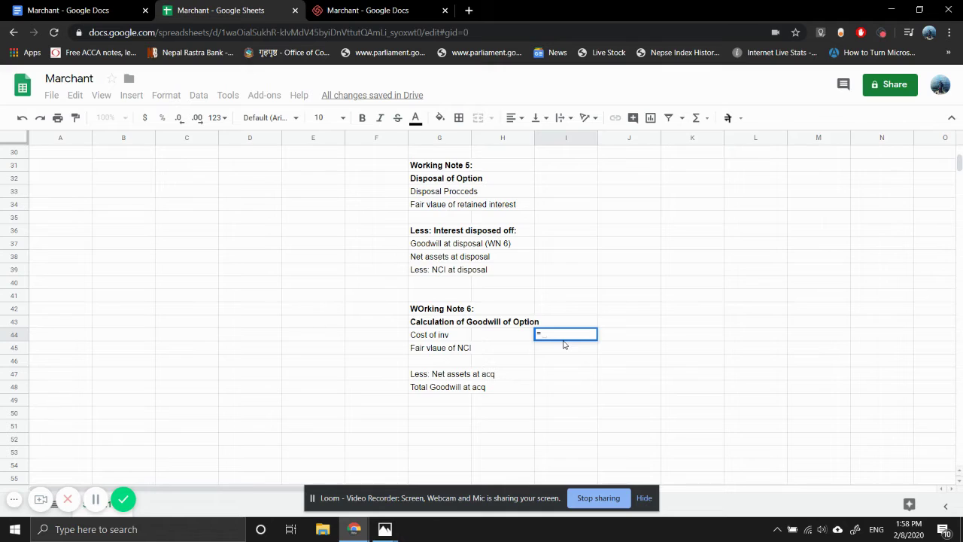
type("70")
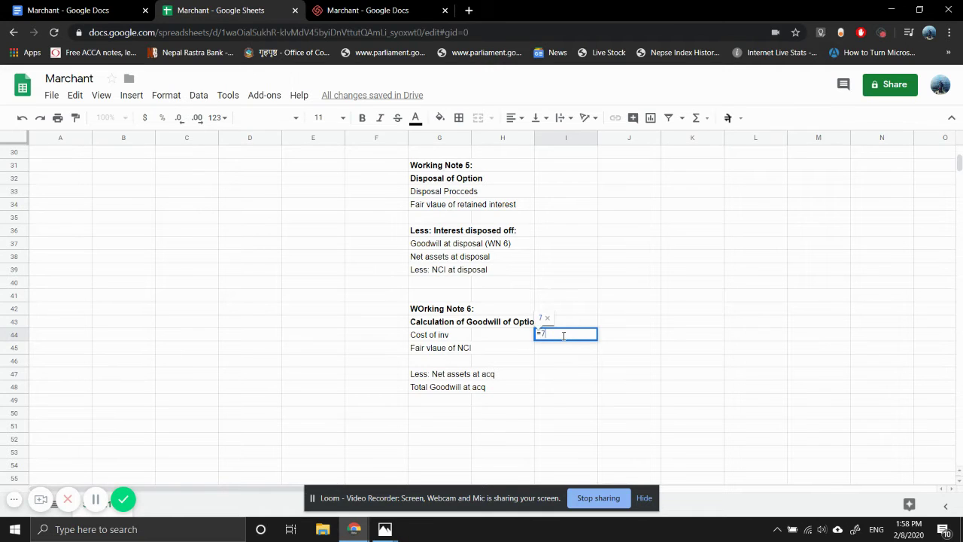
key("Return")
type("28")
key("Return")
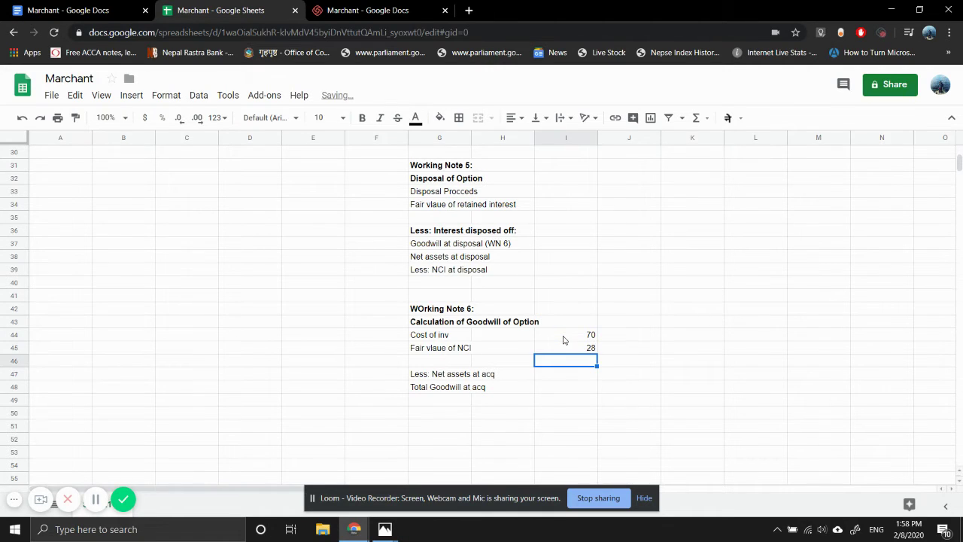
- Subtotal Option's cost of investment and fair value of NCI in I46 with the formula =I45+I44
type("=")
key("Up")
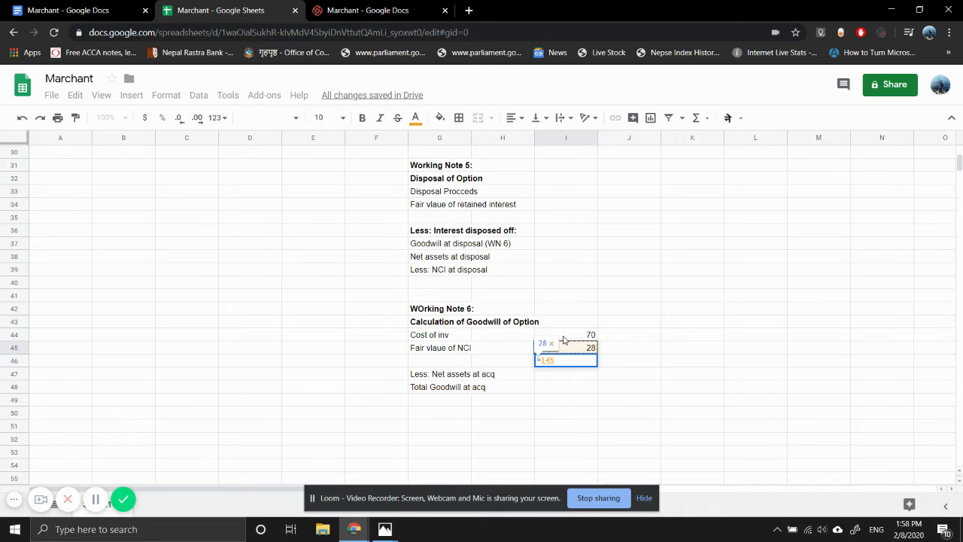
type("+")
key("Up")
key("Up")
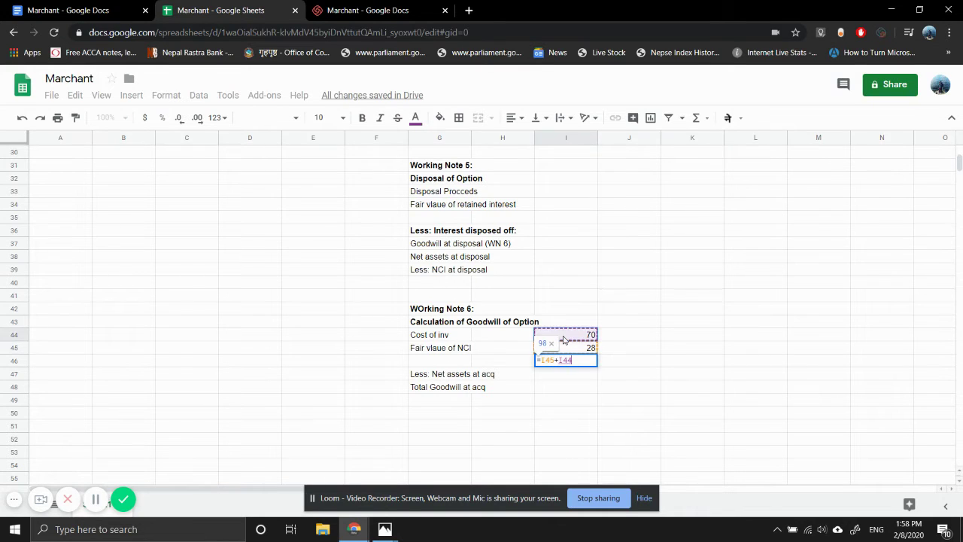
key("Return")
- Using the question image in Photos, enter Option's net assets at acquisition in I47 as a deduction of 86
type("=")
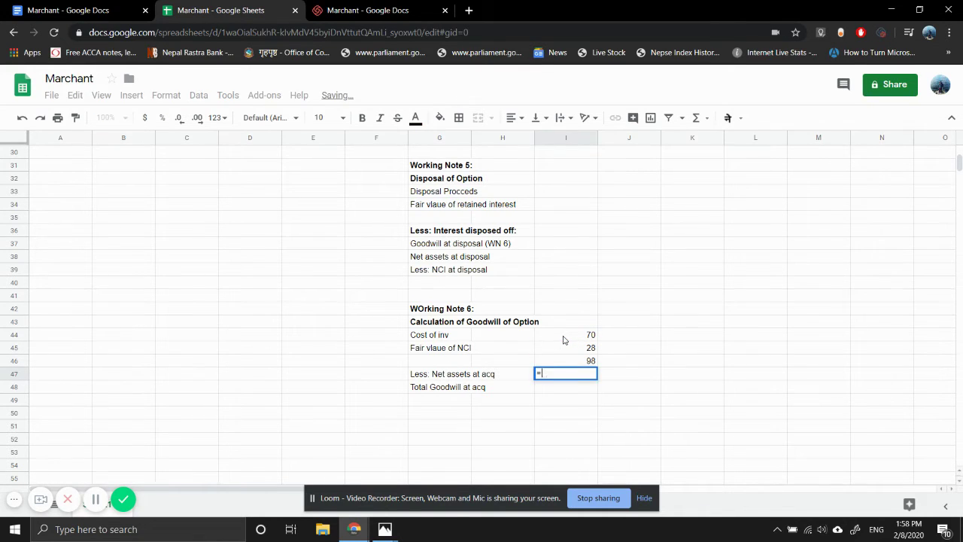
type("-")
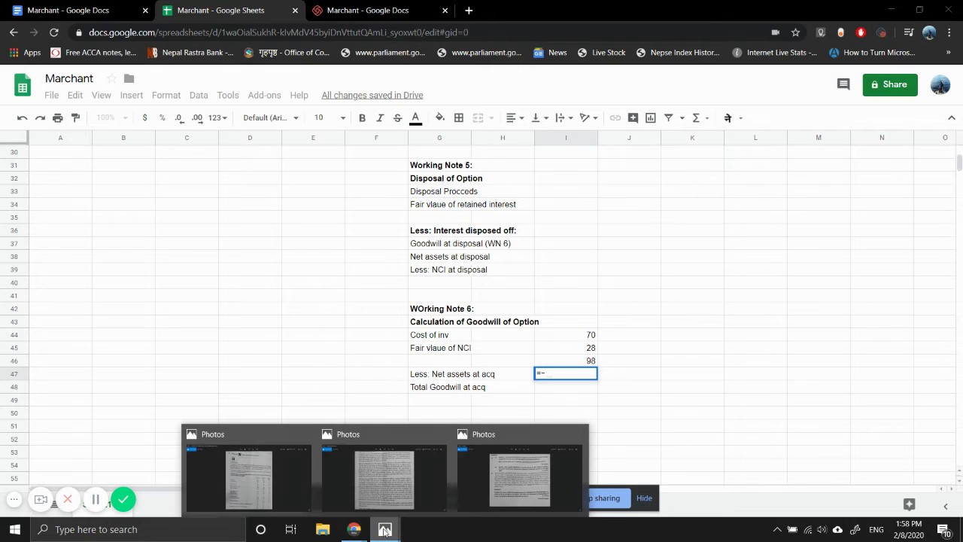
left_click(379, 480)
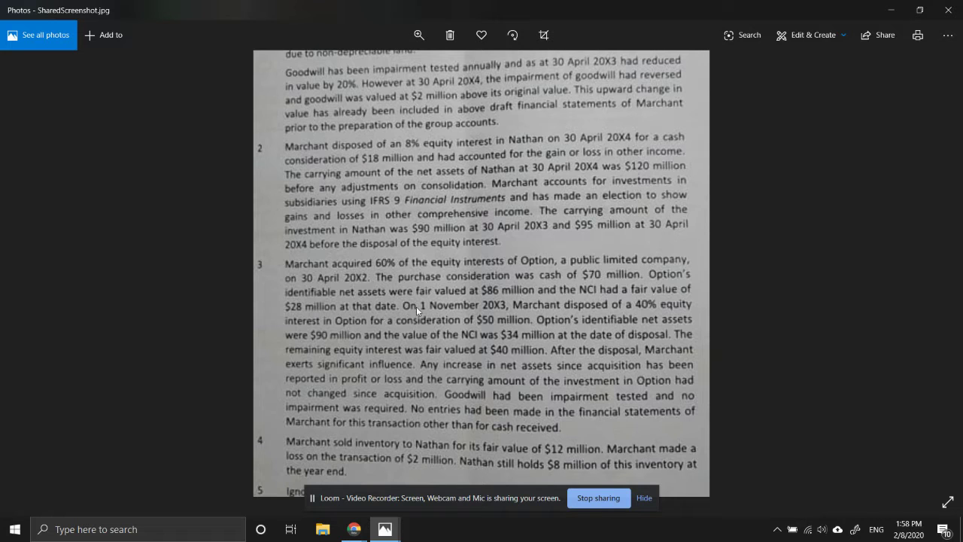
left_click(362, 527)
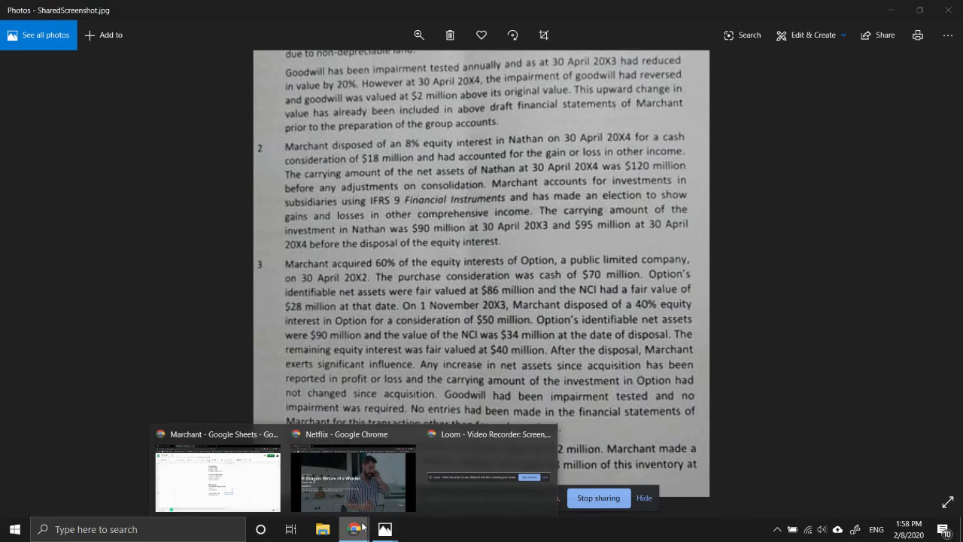
left_click(223, 444)
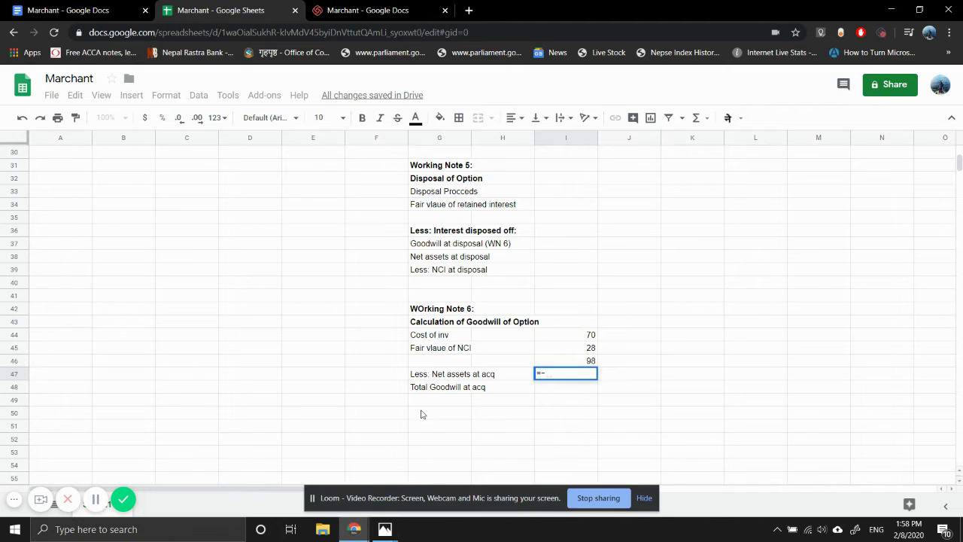
type("86")
key("Return")
- Calculate Option's total goodwill at acquisition in I48 with the formula =I47+I46
type("=")
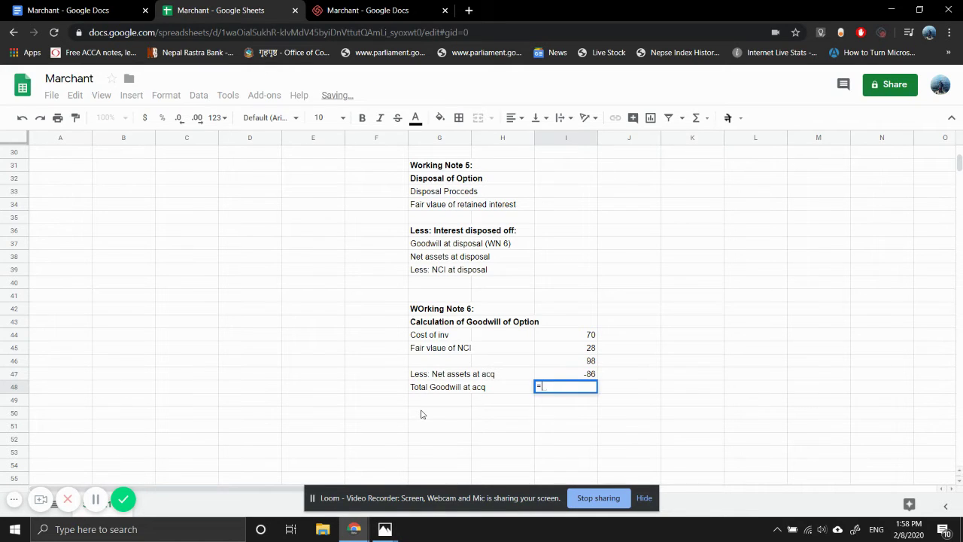
key("Up")
key("Up")
type("+")
key("Up")
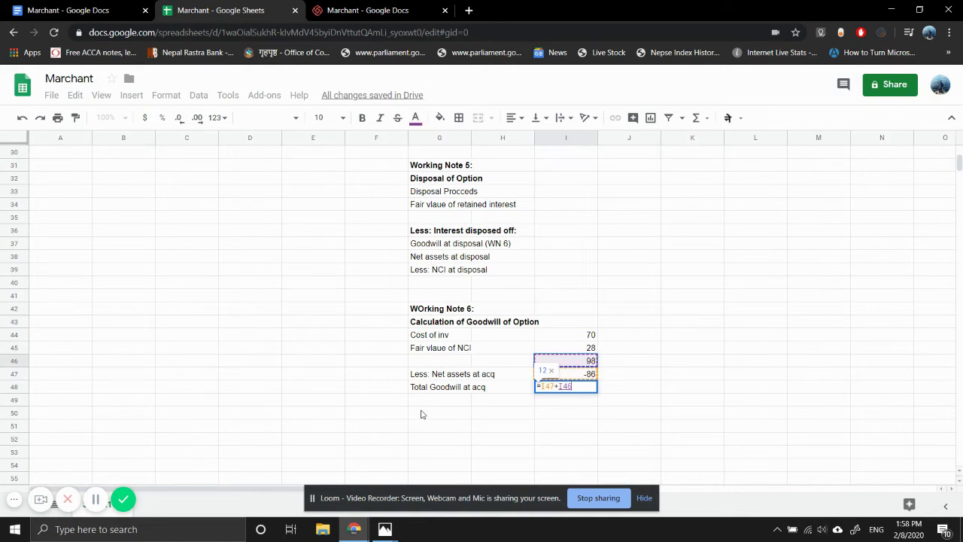
key("Return")
- Make the "Total Goodwill at acq" row in G48:I48 bold
key("Up")
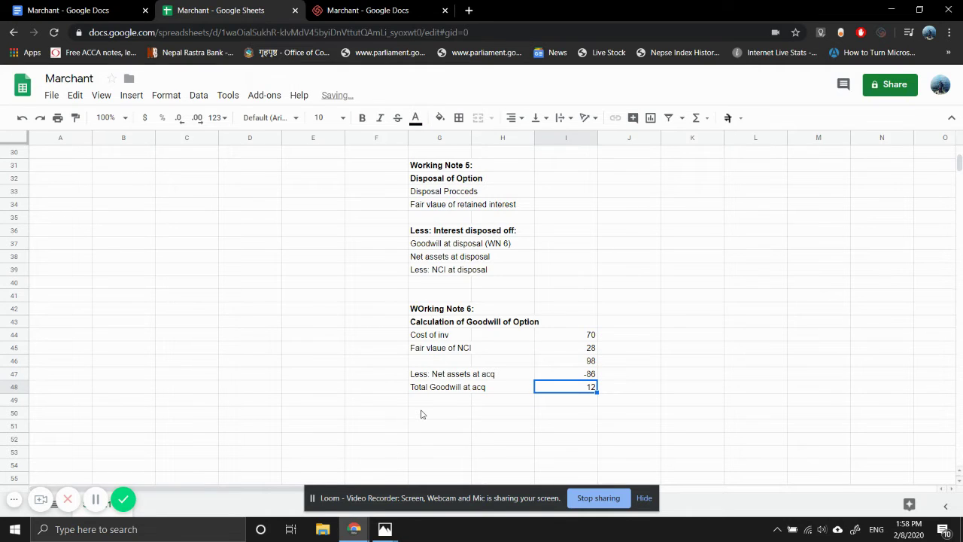
key("shift+Left")
key("shift+Left")
key("ctrl+b")
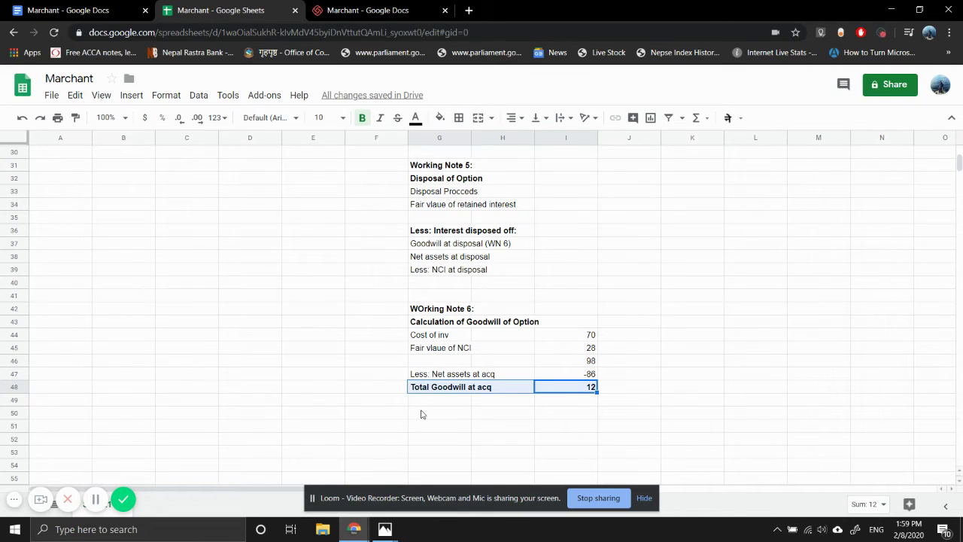
- Using the question image in Photos, enter Option's net assets at disposal as 90 in I38 and NCI at disposal as =-34 in I39
key("Up")
key("Up")
key("Up")
key("Up")
key("Up")
key("Up")
key("Up")
key("Up")
key("Up")
key("Up")
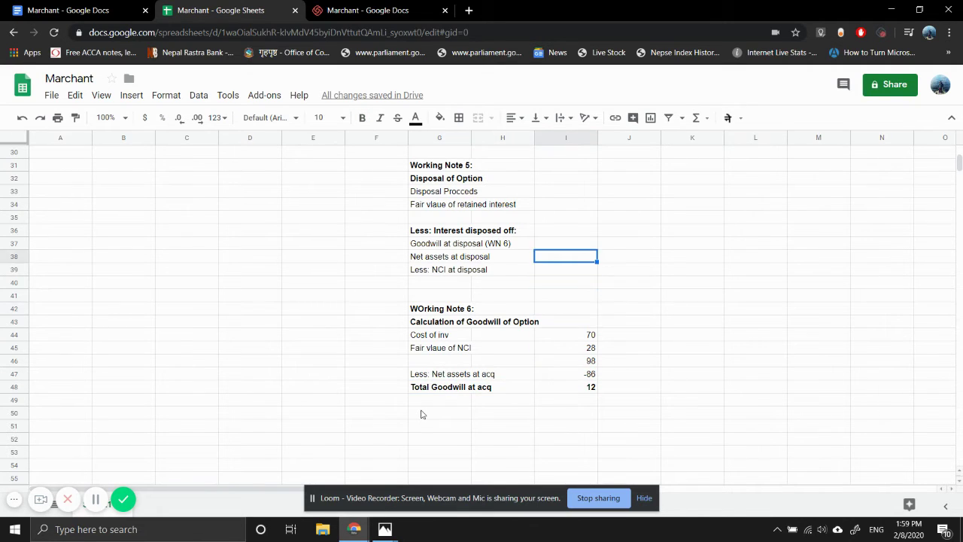
mouse_move(389, 530)
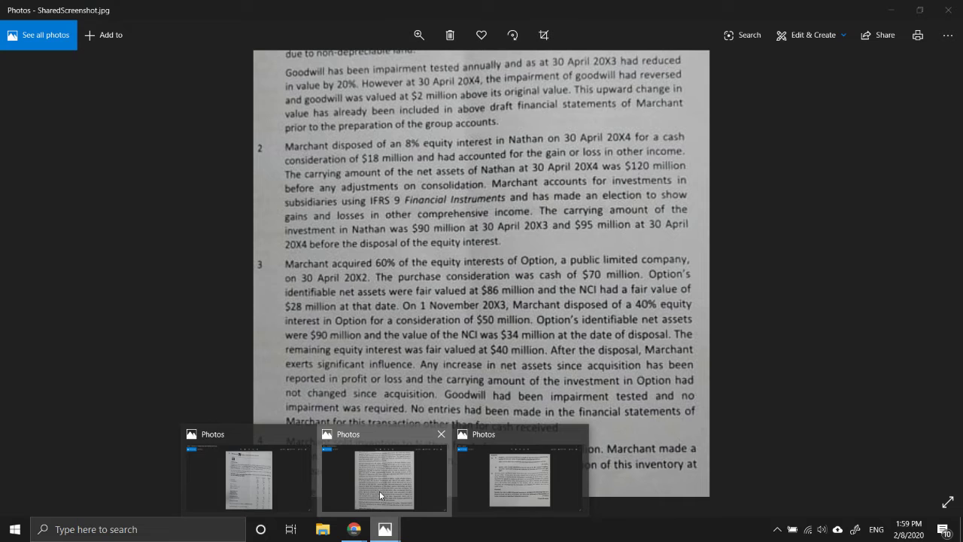
left_click(379, 491)
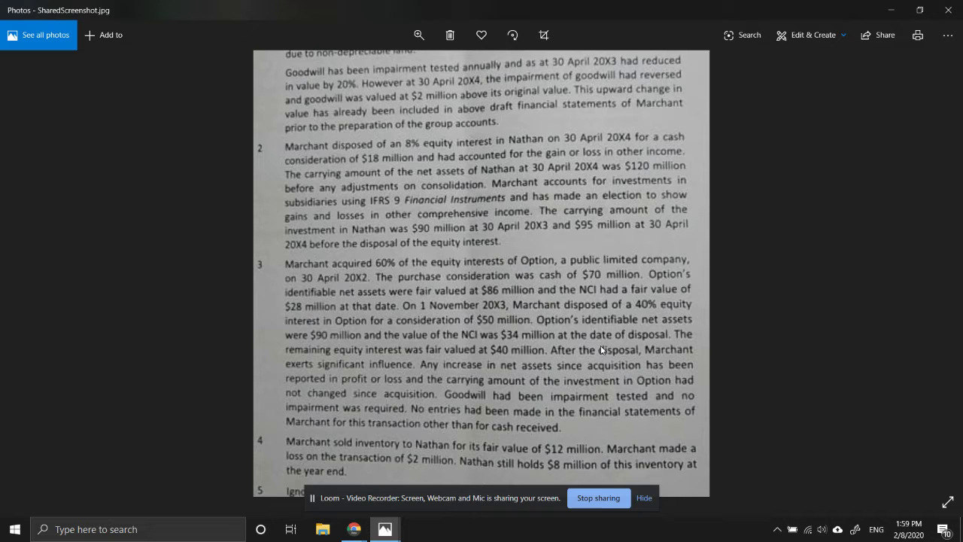
mouse_move(354, 529)
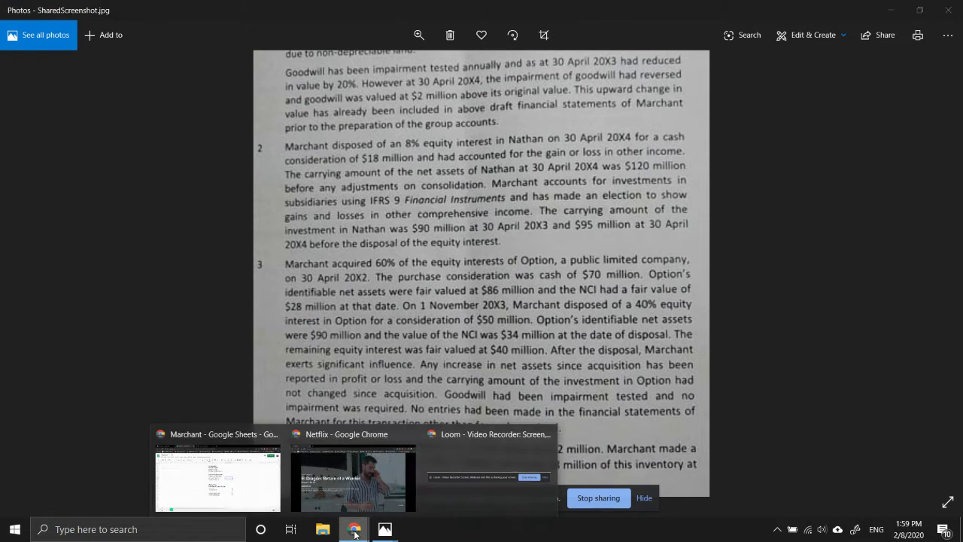
left_click(179, 483)
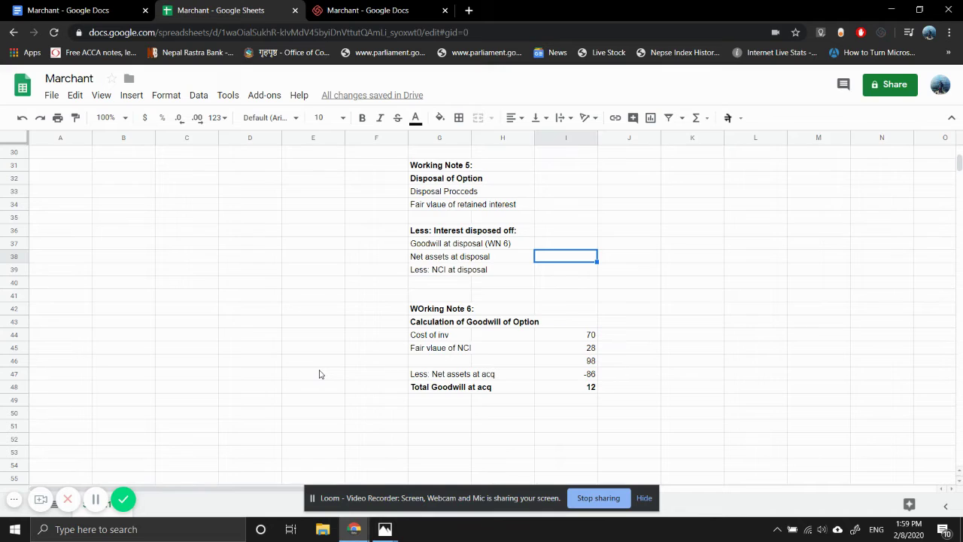
type("90")
key("Return")
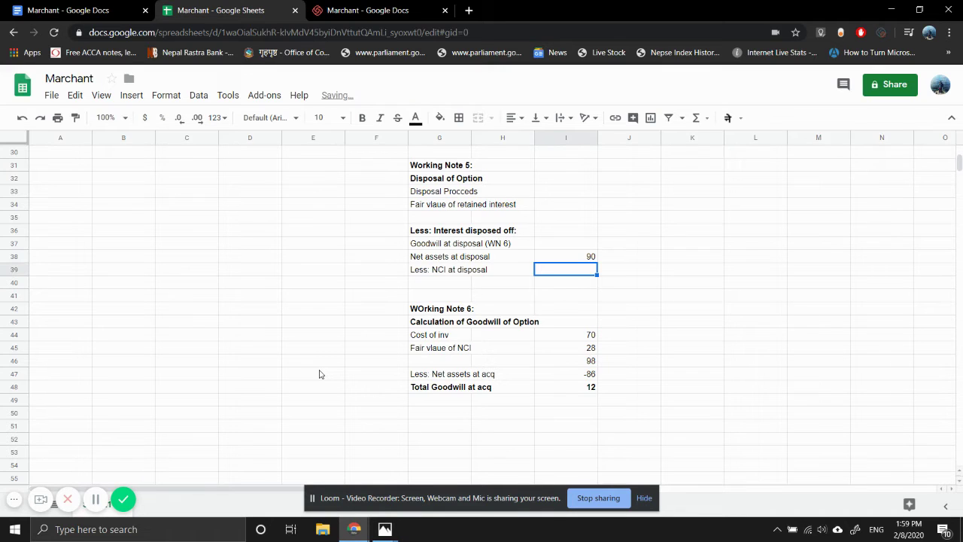
type("=-34")
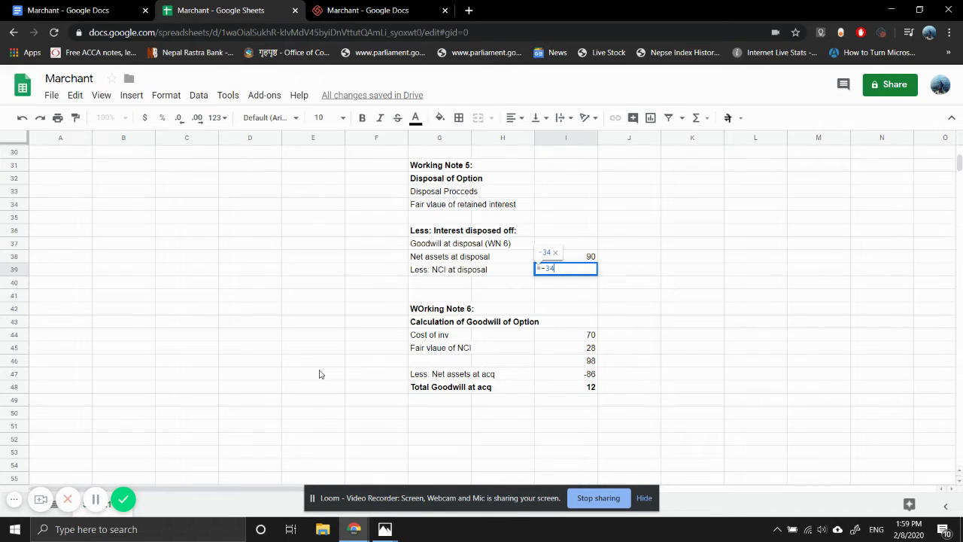
key("Return")
- Link goodwill at disposal in I37 to Option's total goodwill in Working Note 6 with =I48
key("Up")
key("Up")
key("Up")
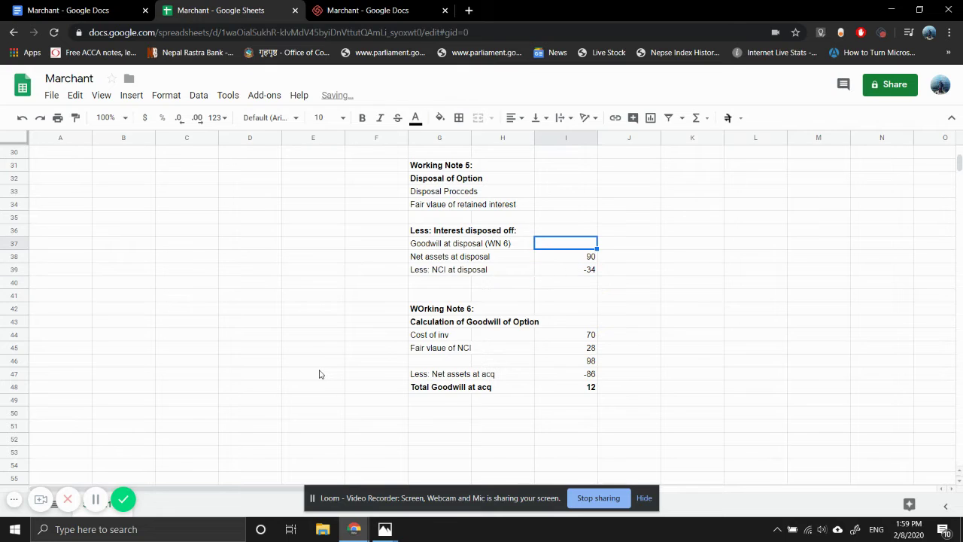
type("=")
left_click(579, 391)
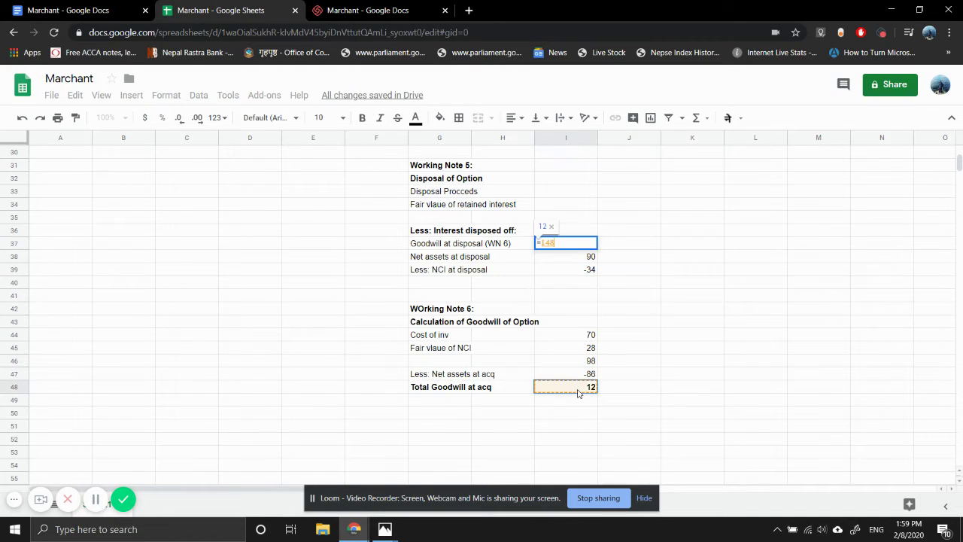
key("Return")
- Total the interest disposed of in J39 by summing I37:I39
key("Down")
key("Right")
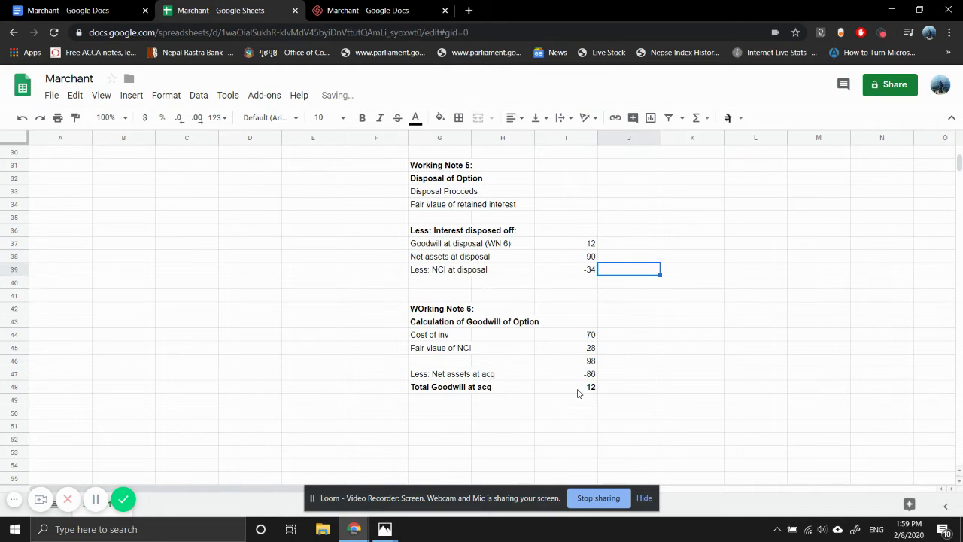
type("=SUM(")
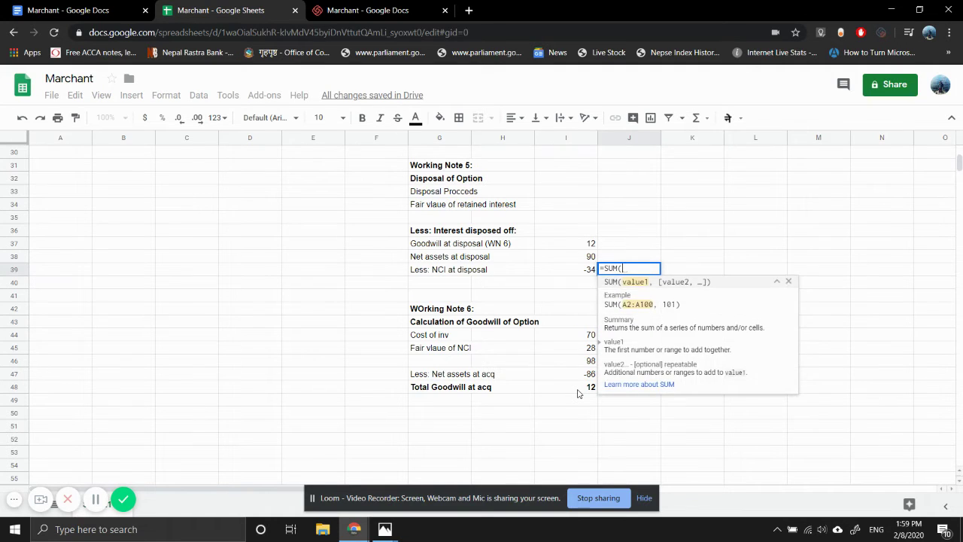
key("Left")
key("shift+Up")
key("shift+Up")
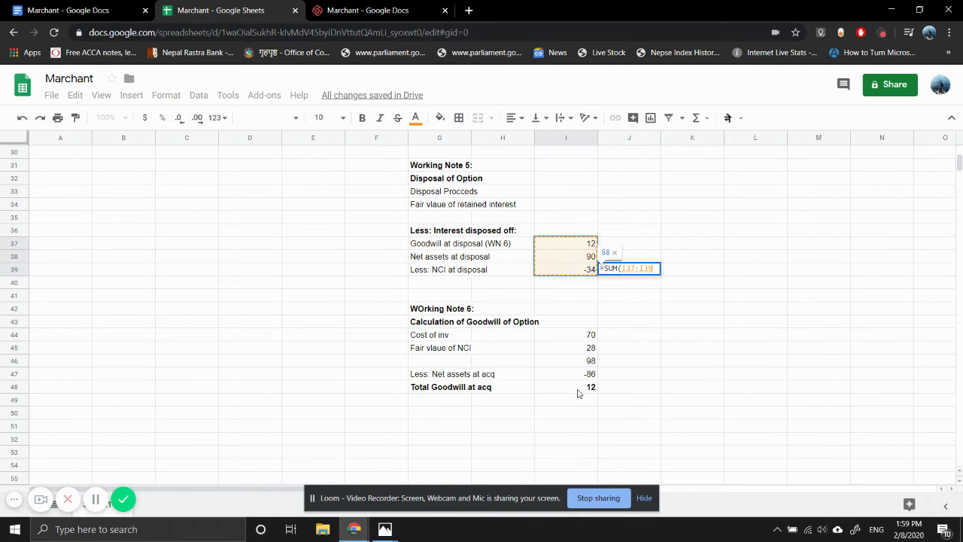
key("Return")
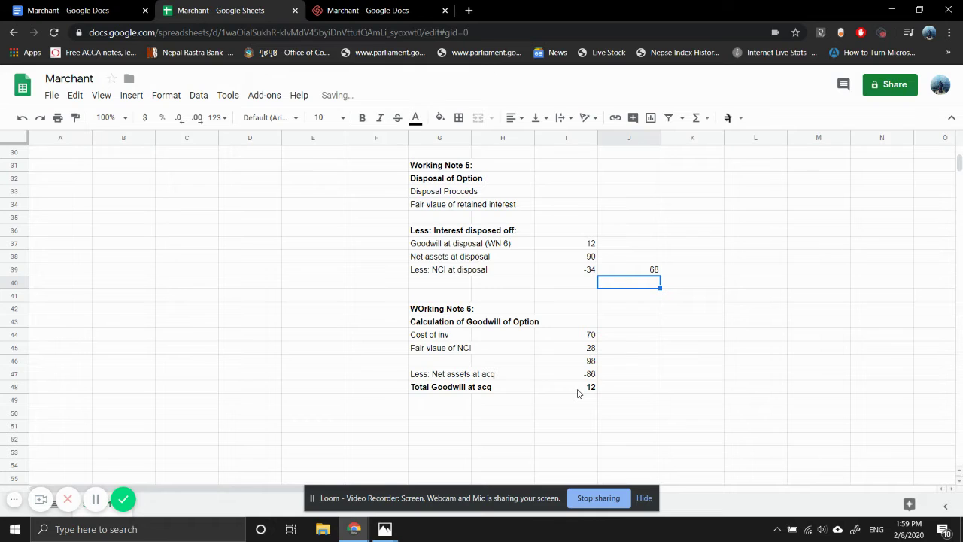
- Using the question image in Photos, enter Option's disposal proceeds as 50 in J33 and fair value of retained interest as 40 in J34
scroll(525, 258, "up", 2)
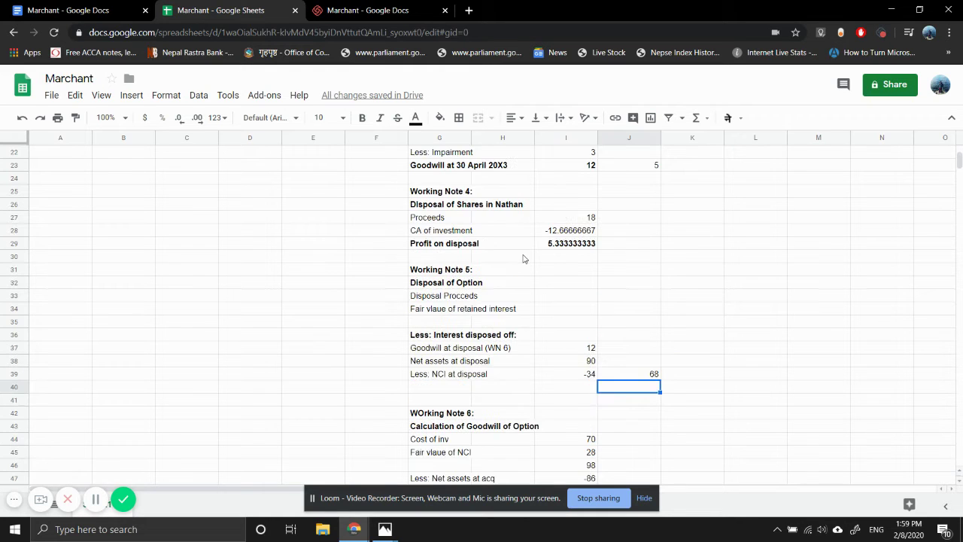
left_click(602, 302)
type("=")
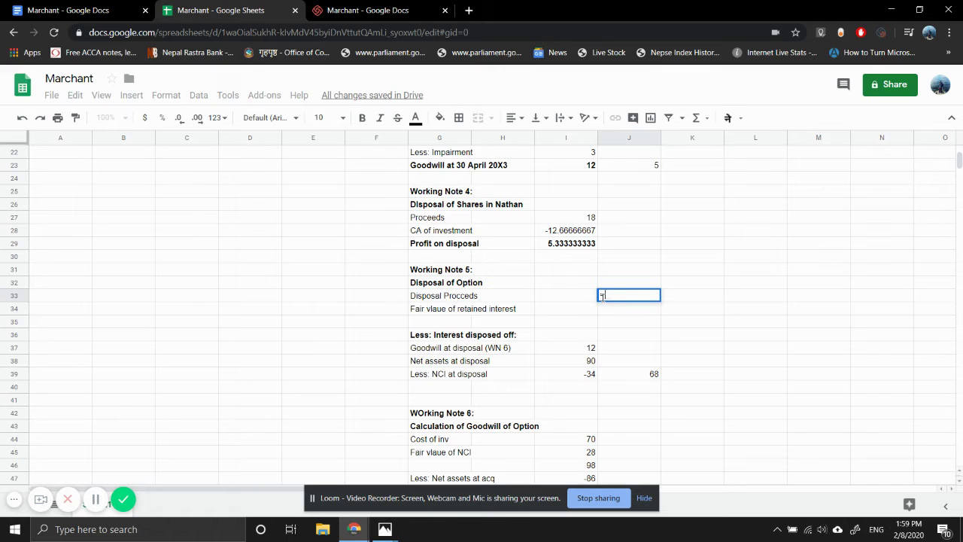
mouse_move(389, 531)
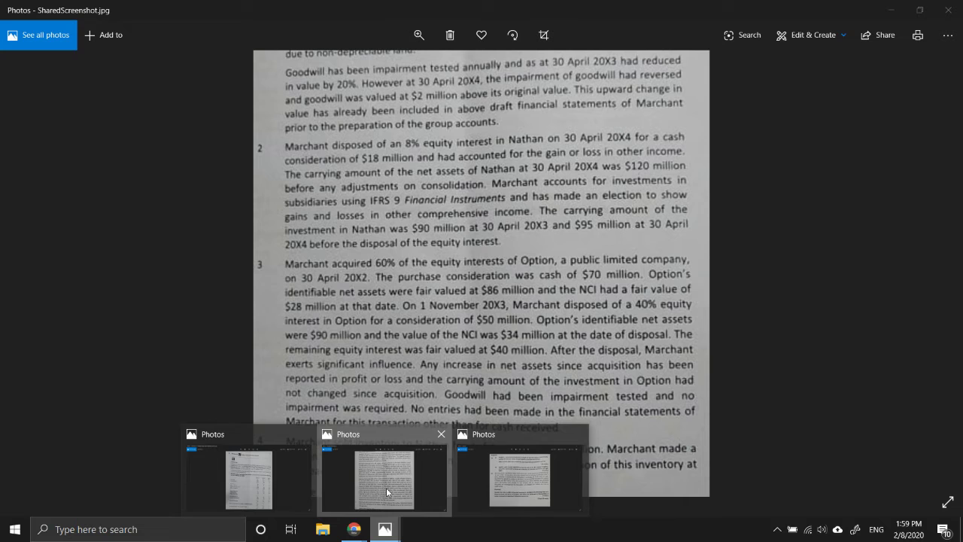
left_click(386, 487)
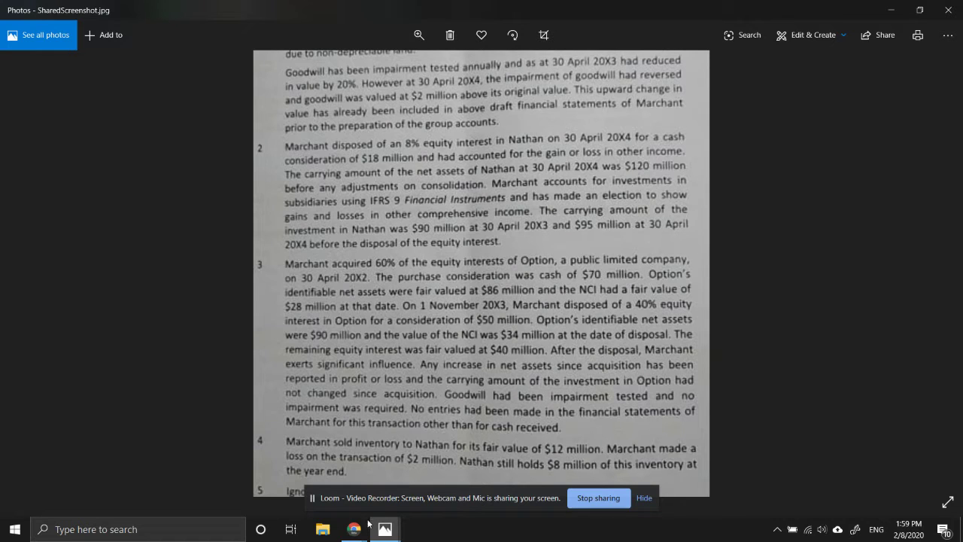
mouse_move(356, 533)
left_click(263, 471)
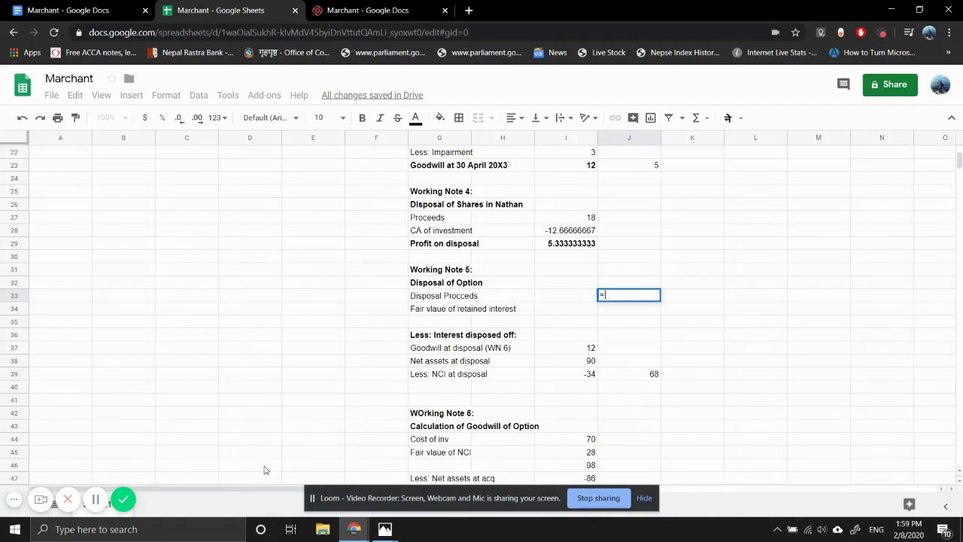
type("50")
key("Return")
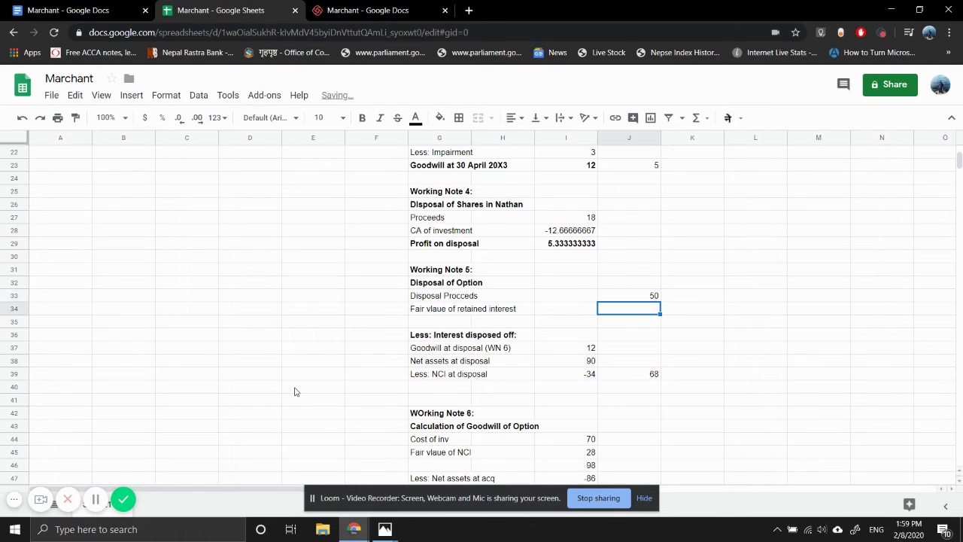
type("=40")
key("Return")
- Add the disposal proceeds and fair value of retained interest in J35 with the formula =J34+J33
type("=")
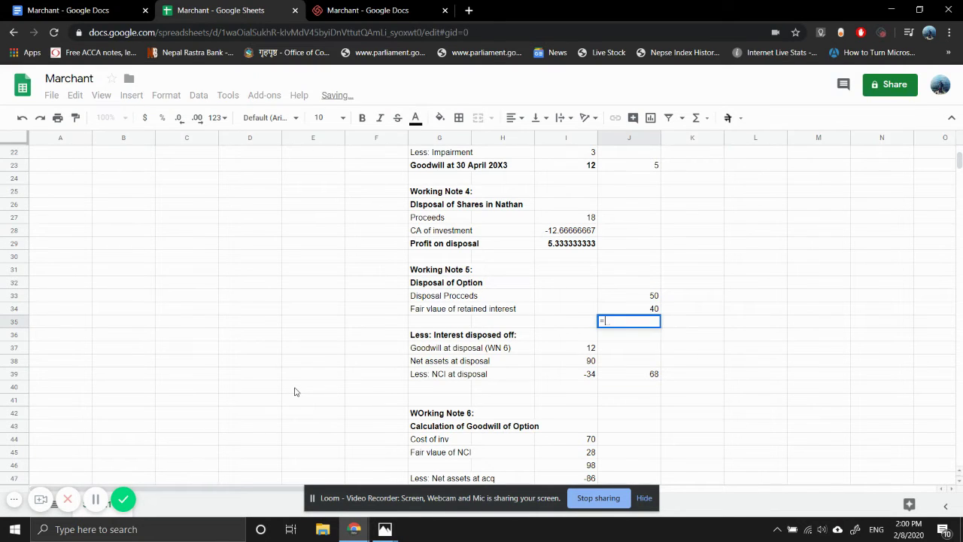
key("Up")
type("+")
key("Up")
key("Up")
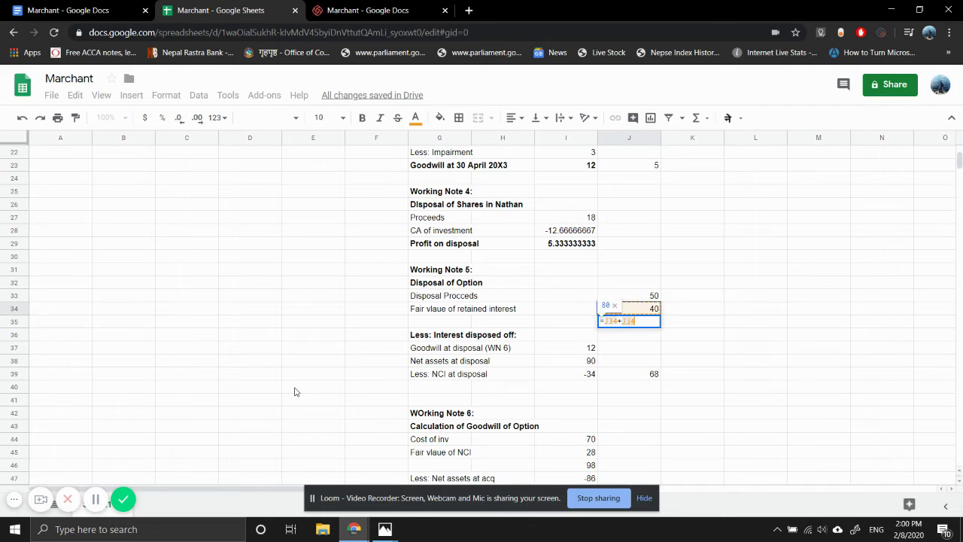
key("Return")
- Calculate the profit on Option's disposal in J40 by subtracting the interest disposed of in J39 from J35
key("Down")
key("Down")
key("Down")
key("Down")
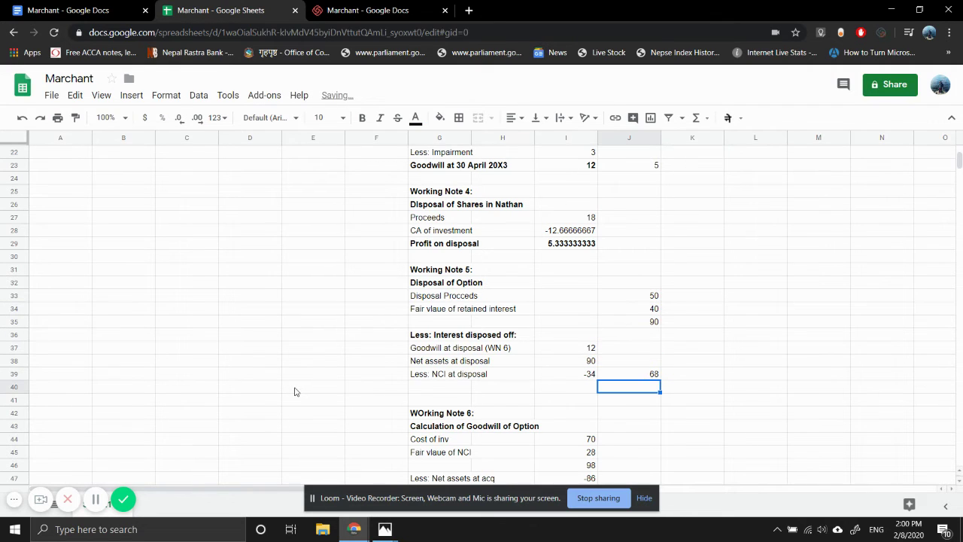
type("=")
key("Up")
key("Up")
key("Up")
key("Up")
key("Up")
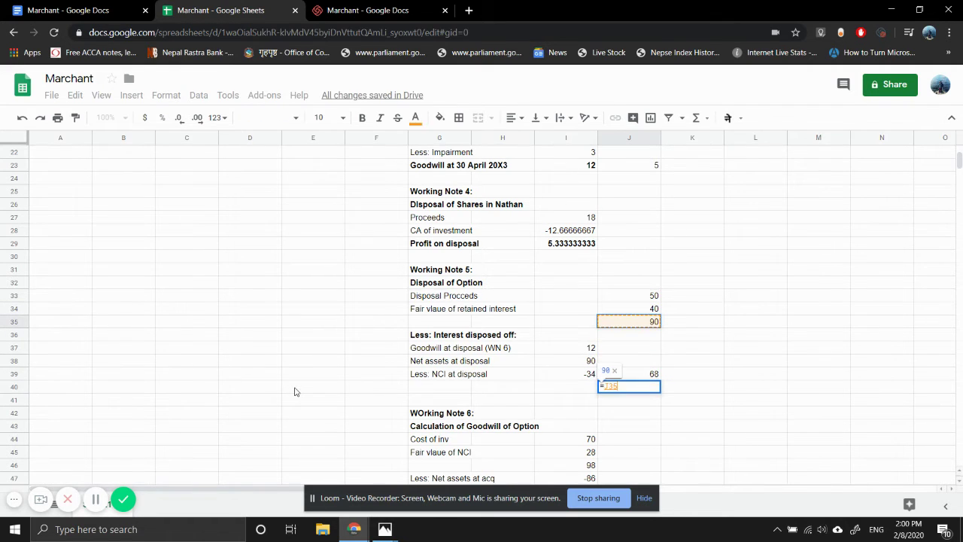
type("-")
key("Up")
key("Return")
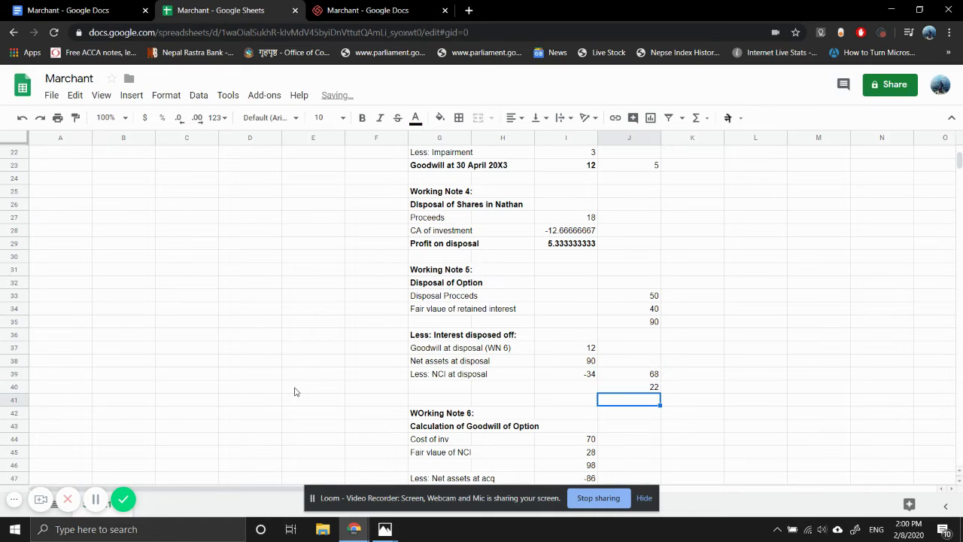
- Label the Option disposal result in G40 as "Profit on disposal"
key("Up")
key("Left")
key("Left")
key("Left")
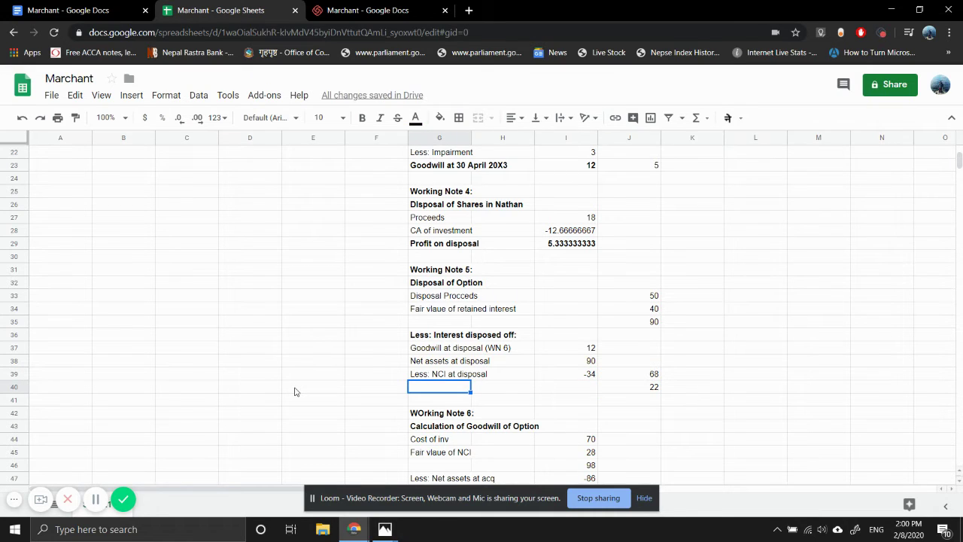
type("Total")
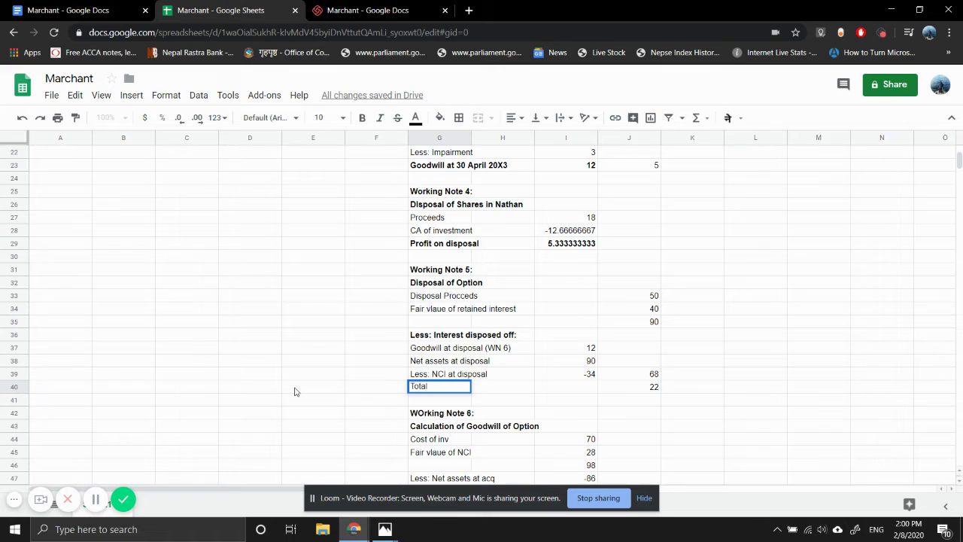
key("BackSpace")
key("BackSpace")
key("BackSpace")
key("BackSpace")
key("BackSpace")
type("Profit on disposal")
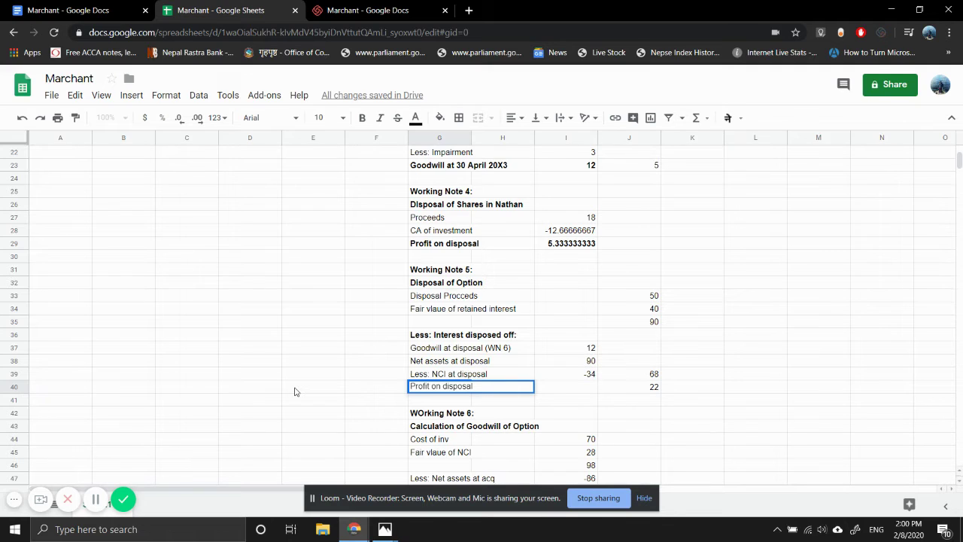
key("Return")
- Bold the profit on disposal row across G40:J40
key("Up")
key("shift+Right")
key("shift+Right")
key("shift+Right")
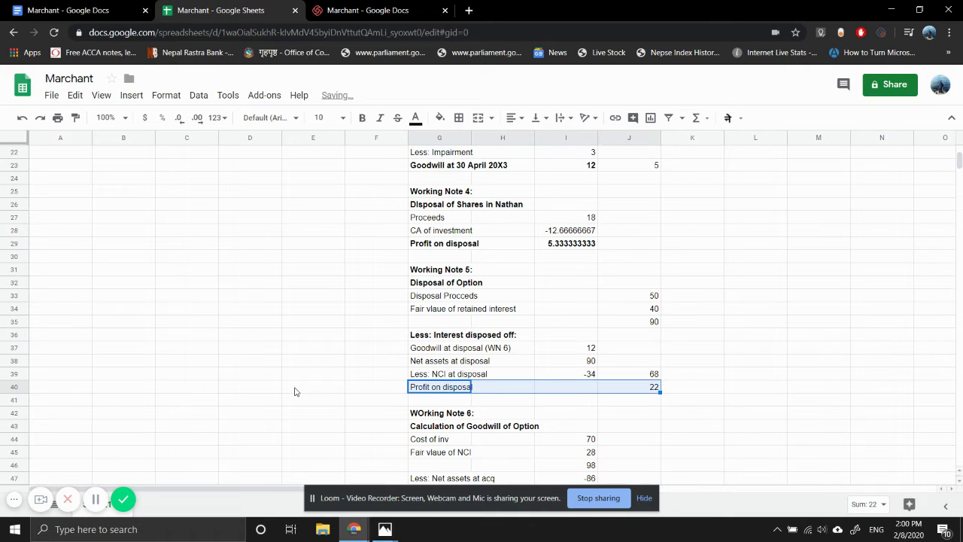
key("ctrl+b")
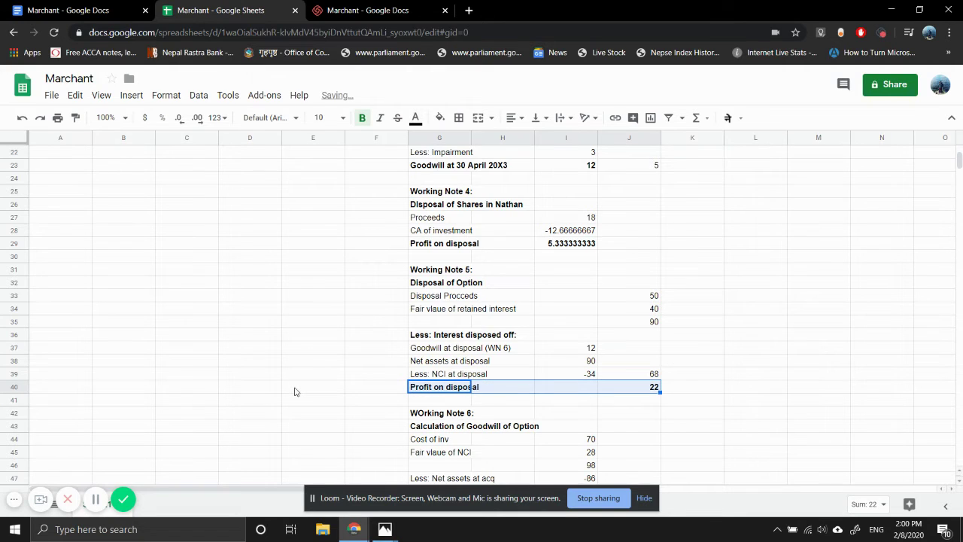
- Clear the "Profit on disposal" label from G29 in Working Note 4
left_click(436, 250)
key("Delete")
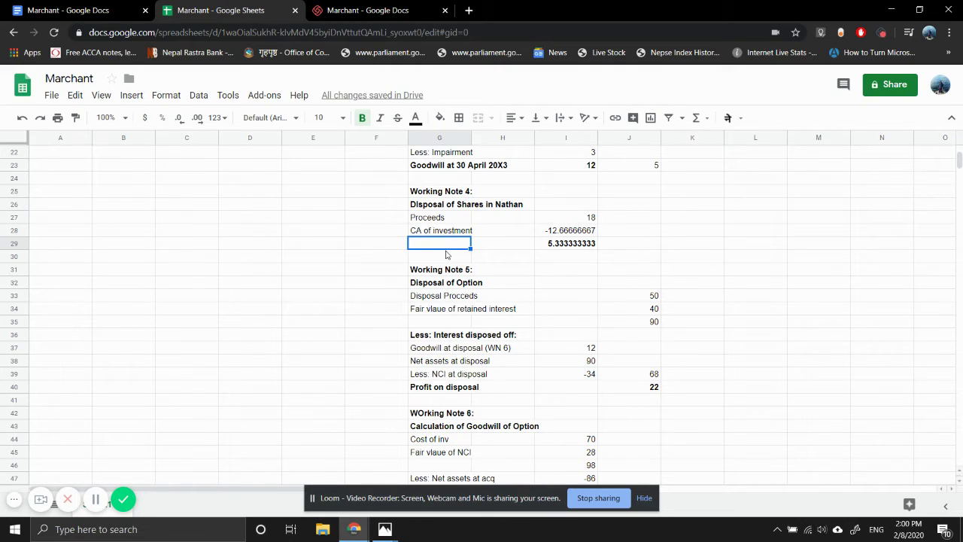
- Start the other income formula in D5 as =21+7+2, taking the three companies' figures from the question image in Photos
scroll(447, 255, "up", 1)
scroll(446, 255, "up", 8)
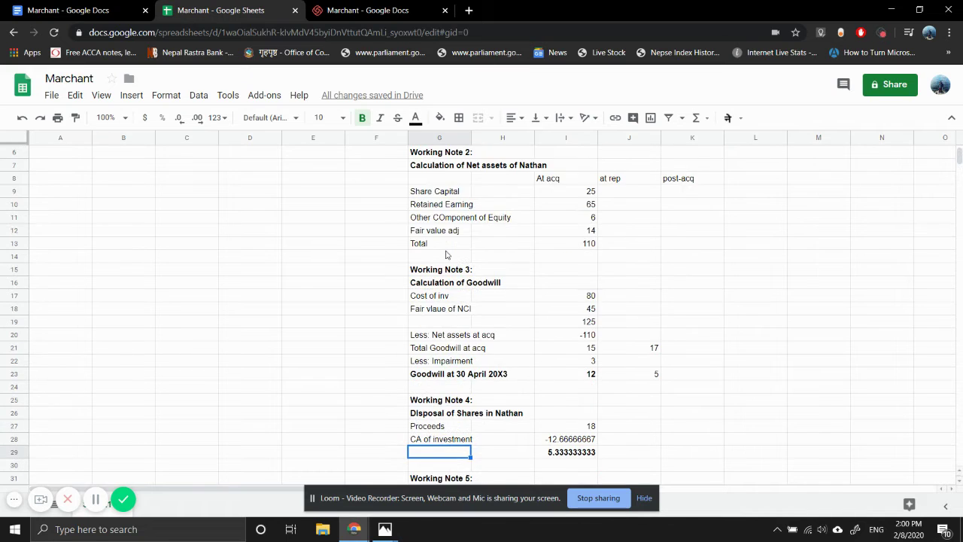
left_click(259, 205)
type("=")
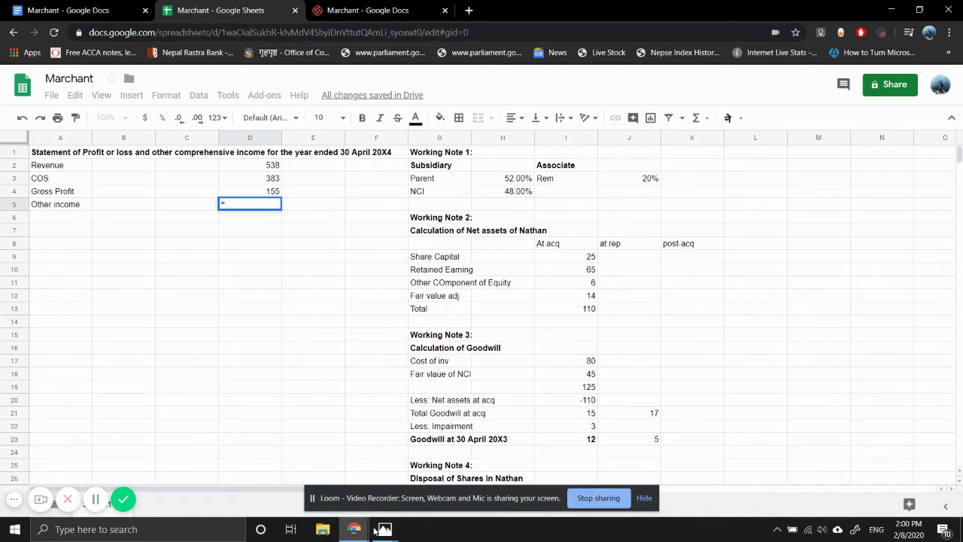
mouse_move(385, 529)
left_click(206, 460)
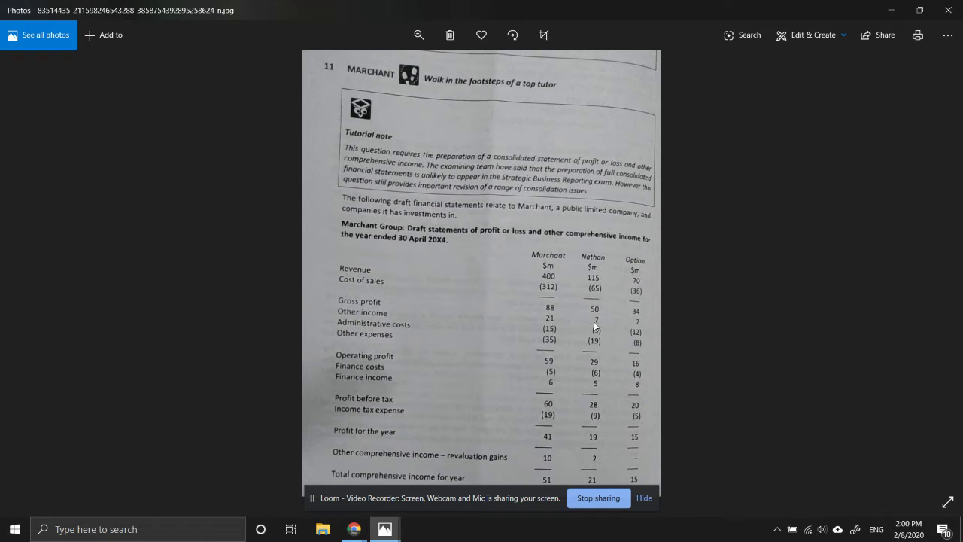
mouse_move(354, 529)
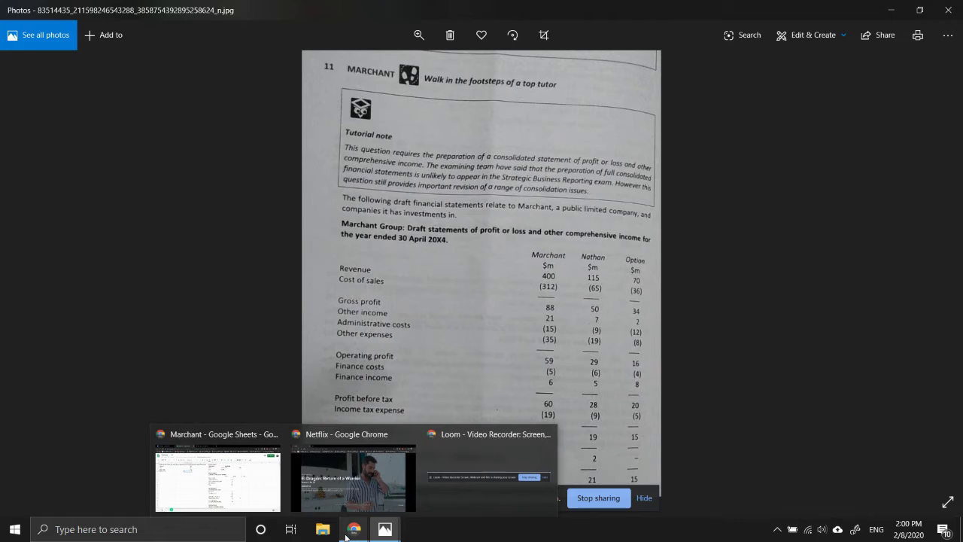
left_click(231, 502)
type("21+")
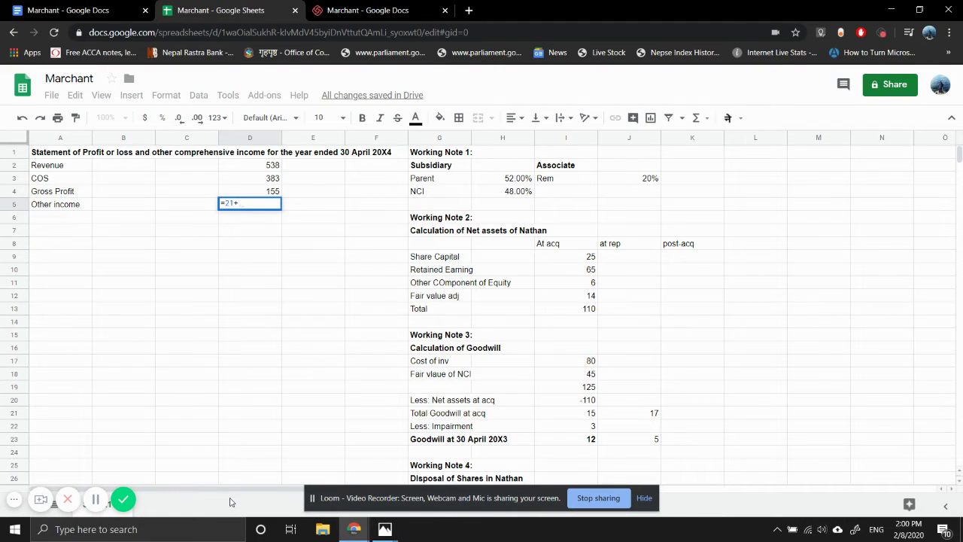
type("7+2")
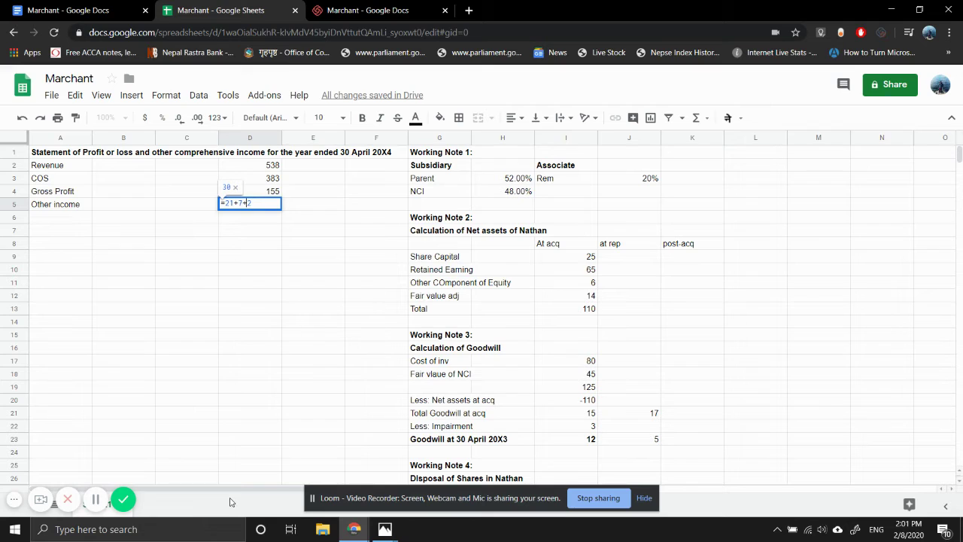
- Time-apportion Option's other income in D5 as (2*6/12) and subtract the profit on Nathan's share disposal in I29
type("(")
key("Right")
type("*")
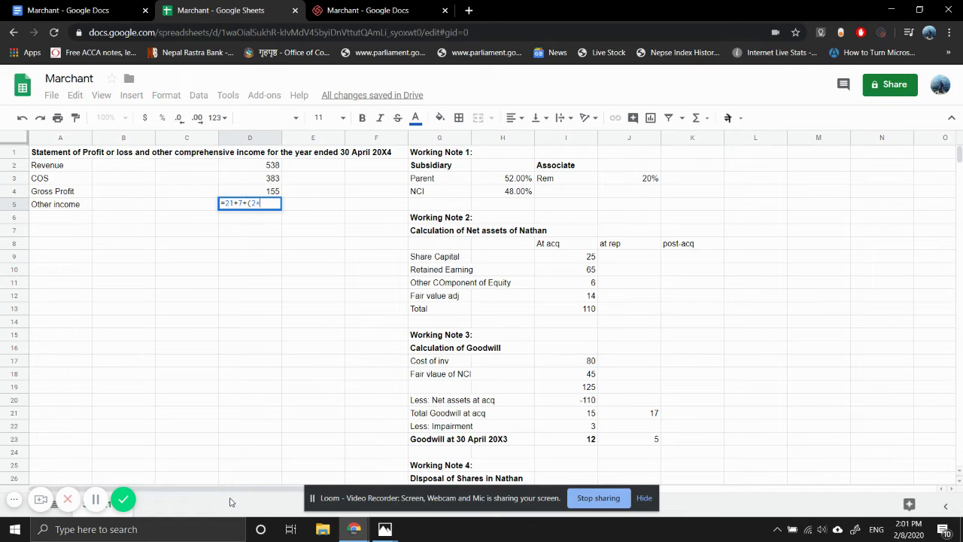
type("6/12)")
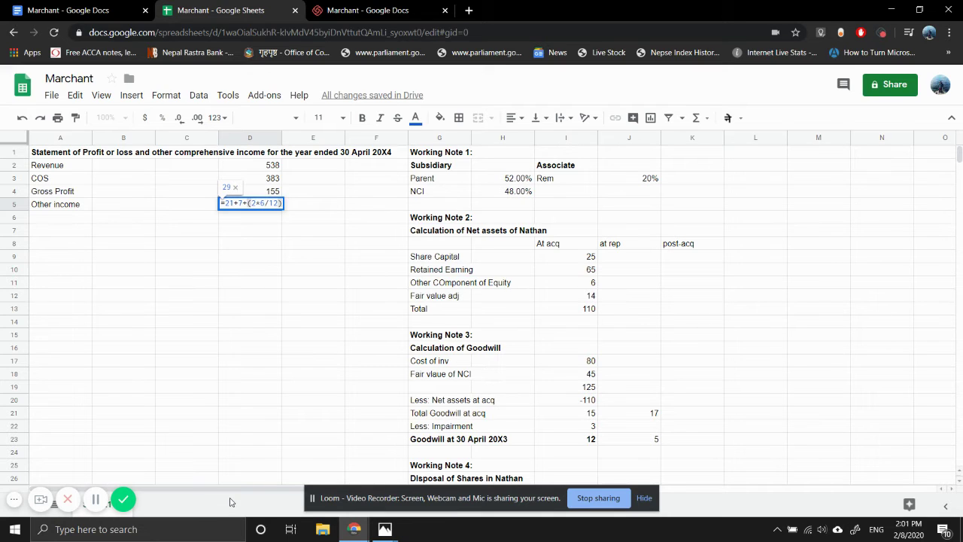
type("-")
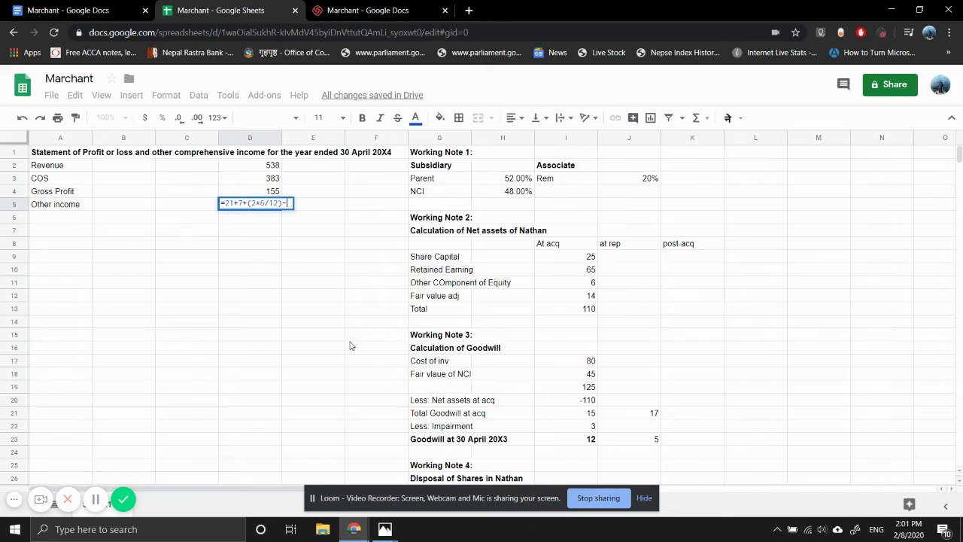
scroll(349, 346, "down", 1)
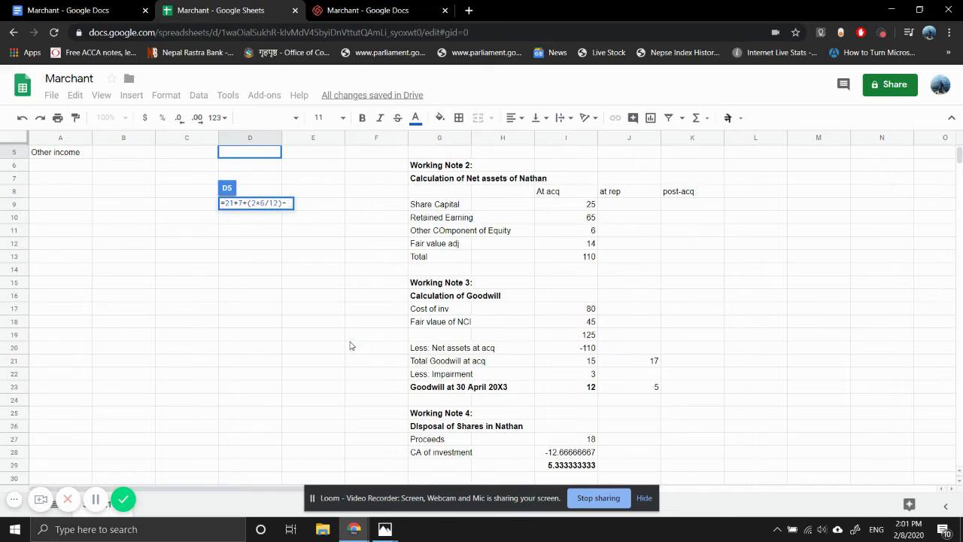
left_click(553, 467)
key("Return")
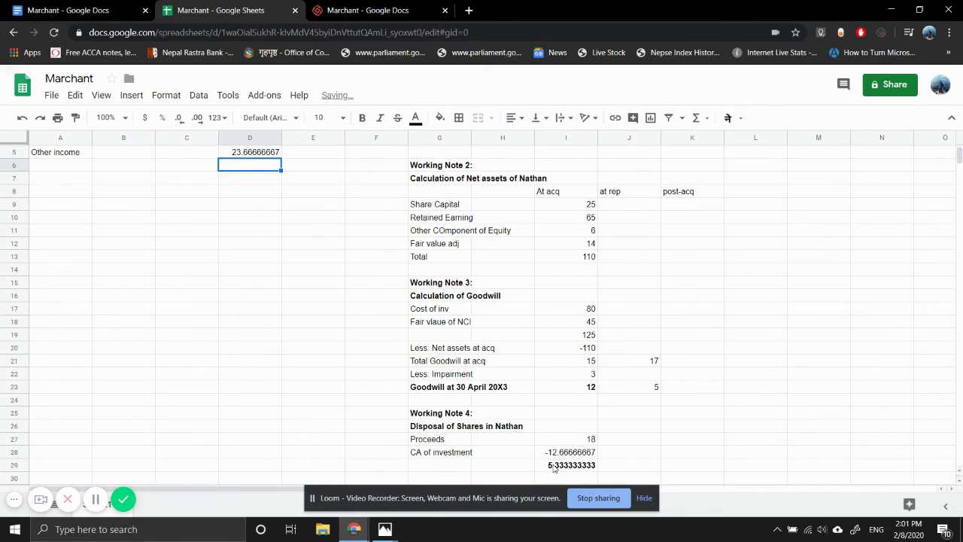
- Format the other income figure in D5 to one decimal place
scroll(553, 466, "up", 1)
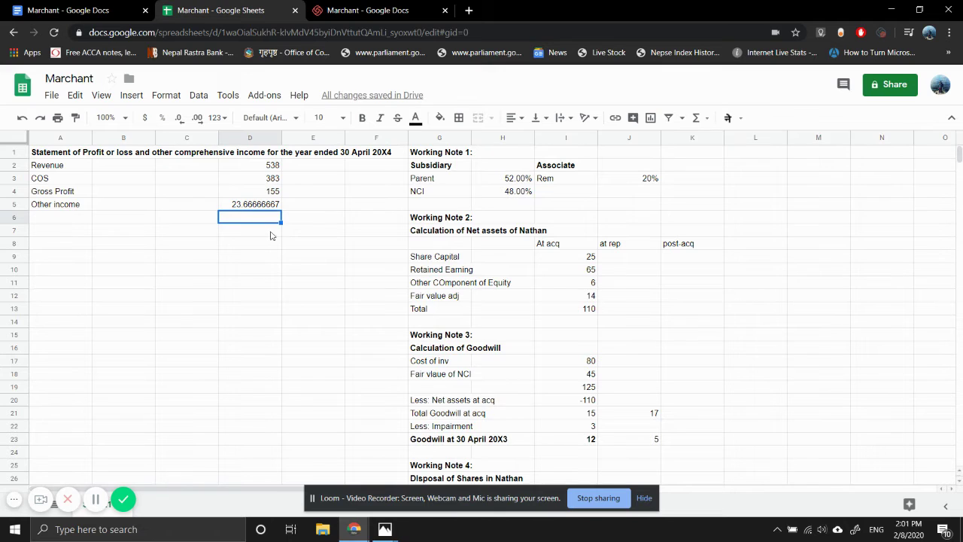
left_click(248, 204)
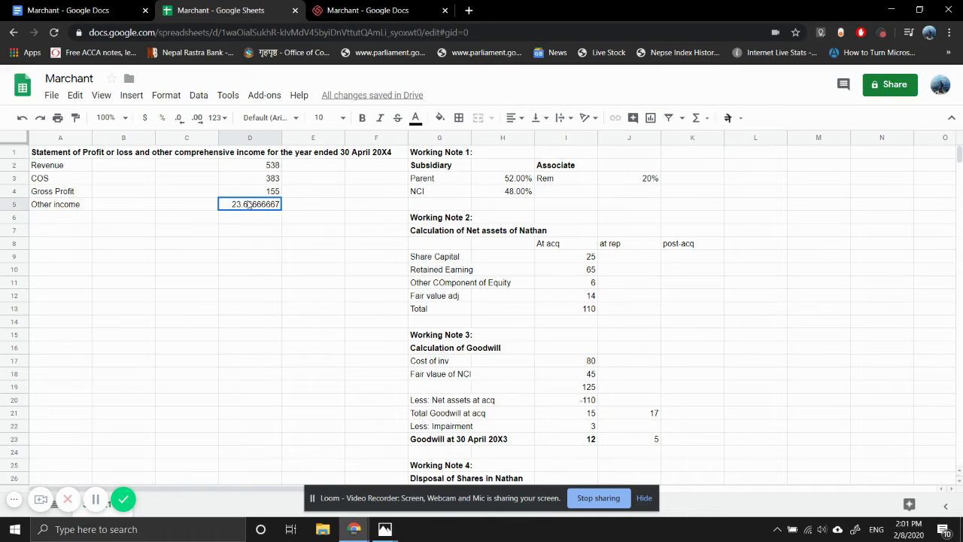
left_click(179, 120)
left_click(179, 121)
left_click(179, 121)
left_click(178, 121)
left_click(178, 121)
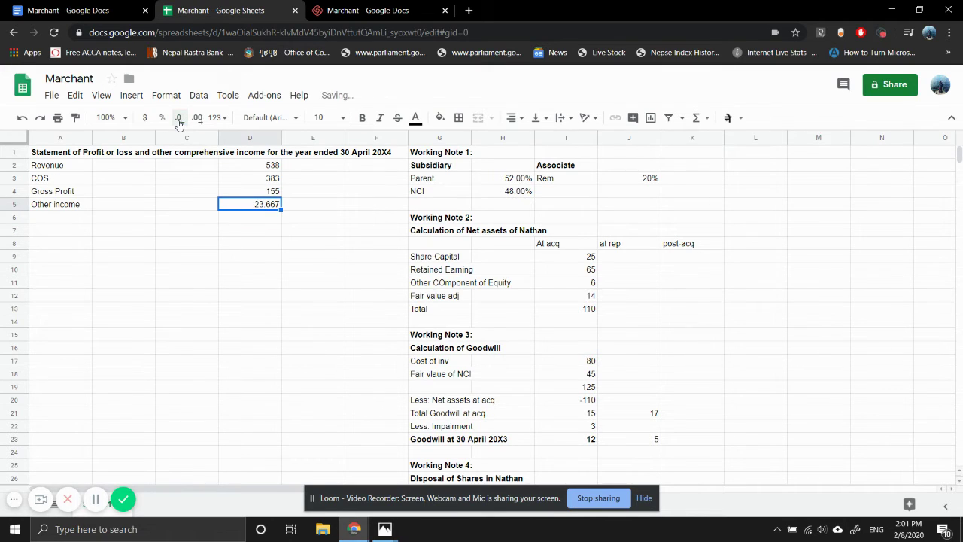
left_click(179, 123)
left_click(179, 124)
- Check the next line item in the Photos question image and label A6 as "Administrative Cost"
left_click(63, 218)
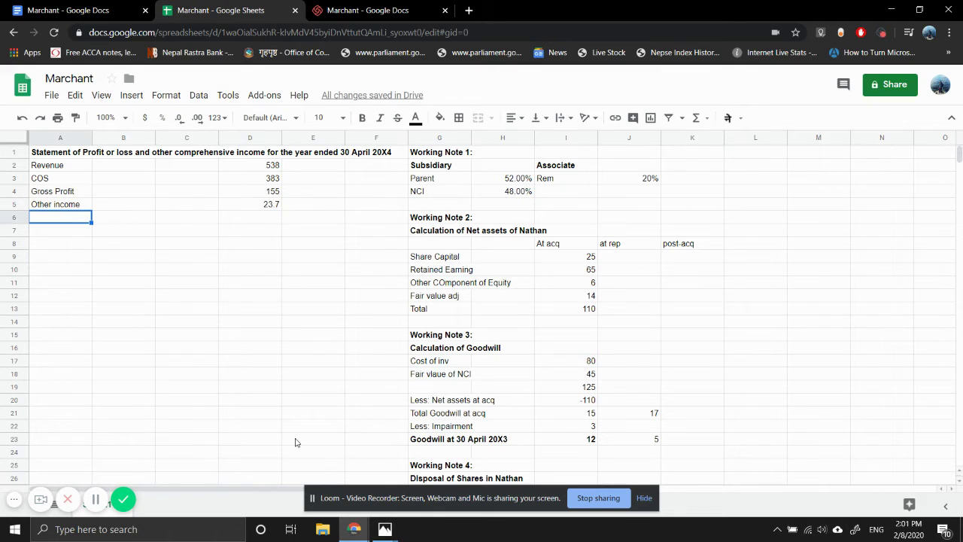
mouse_move(385, 529)
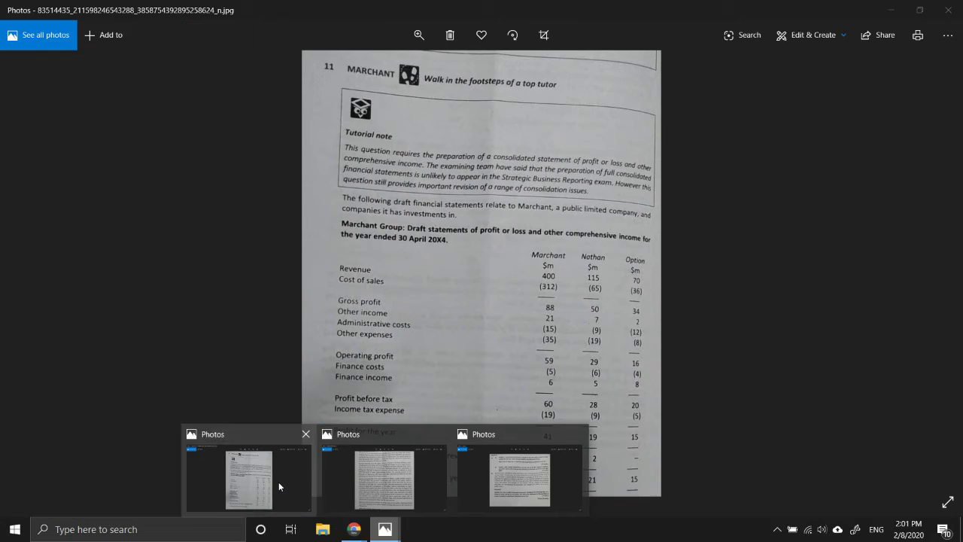
left_click(278, 482)
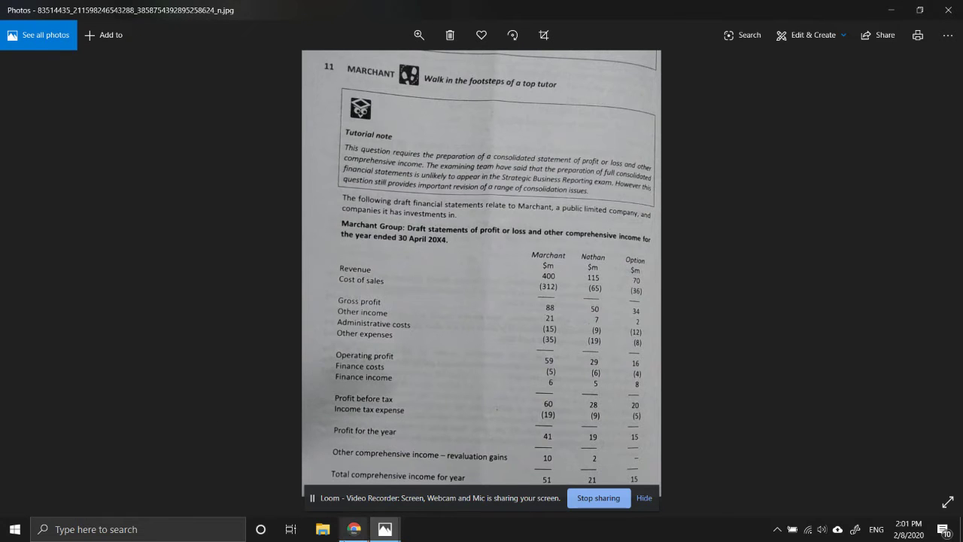
mouse_move(354, 529)
left_click(243, 490)
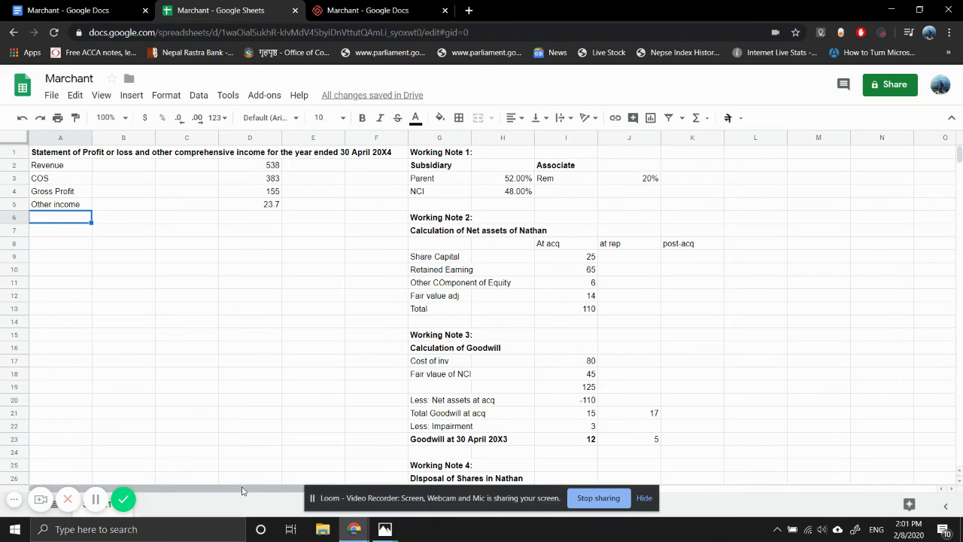
type("Admini")
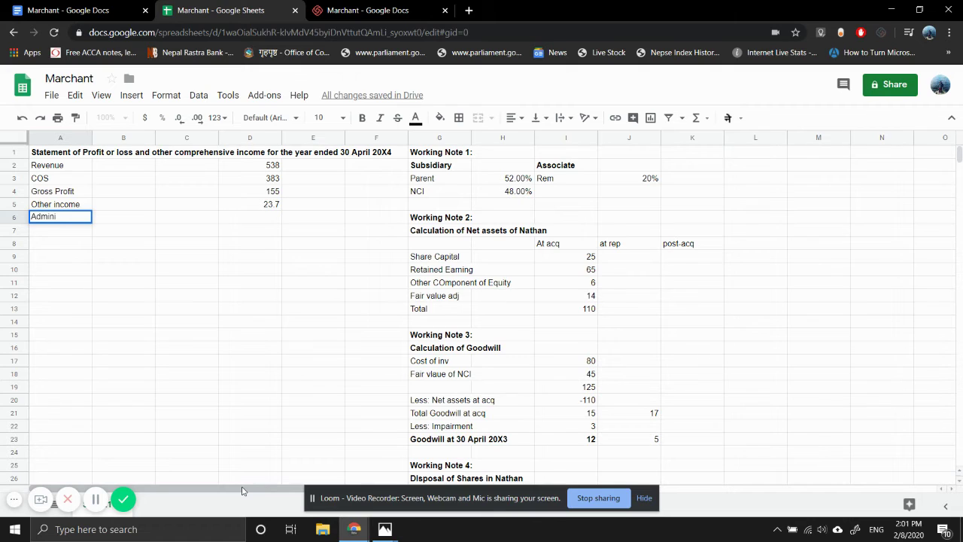
type("strative COst")
key("Return")
key("Up")
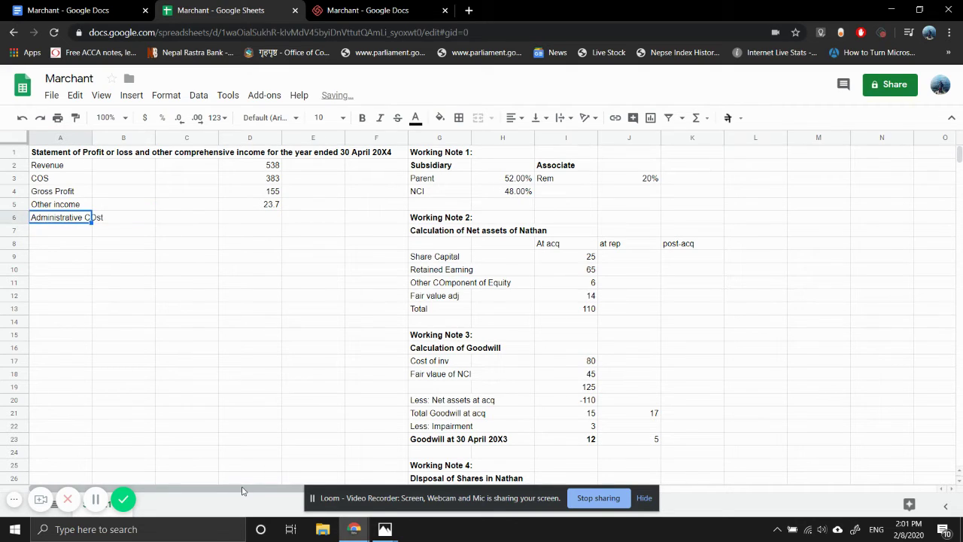
key("Return")
key("BackSpace")
key("BackSpace")
key("BackSpace")
type("ost")
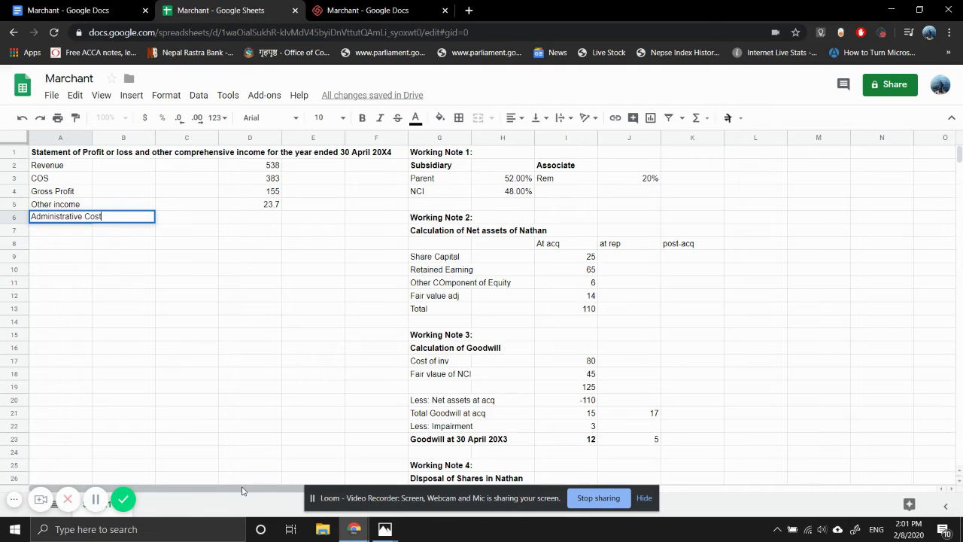
key("Return")
- Enter the administrative cost formula in D6 as =15+9+12*6/12, taking the three companies' figures from the question image in Photos
key("Up")
key("Right")
key("Right")
key("Right")
key("Right")
key("Left")
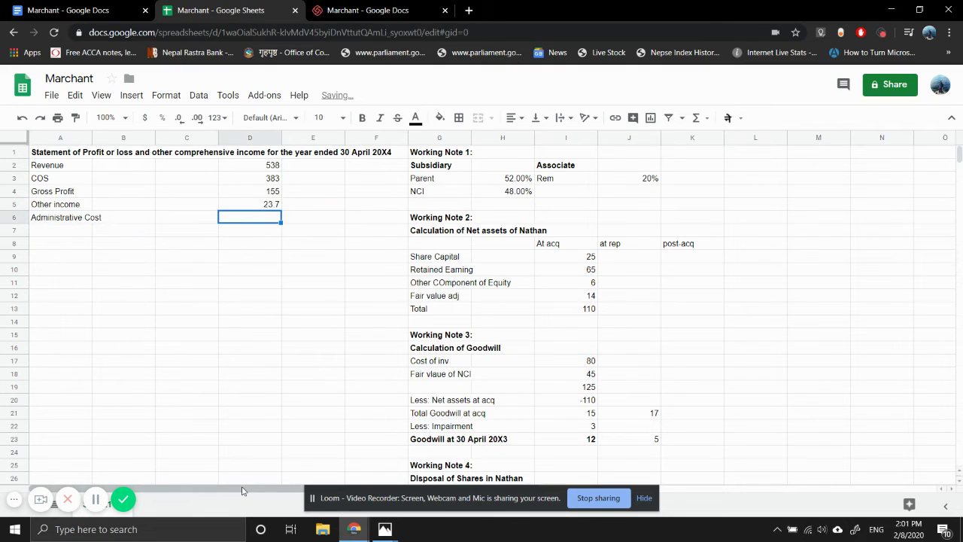
mouse_move(385, 529)
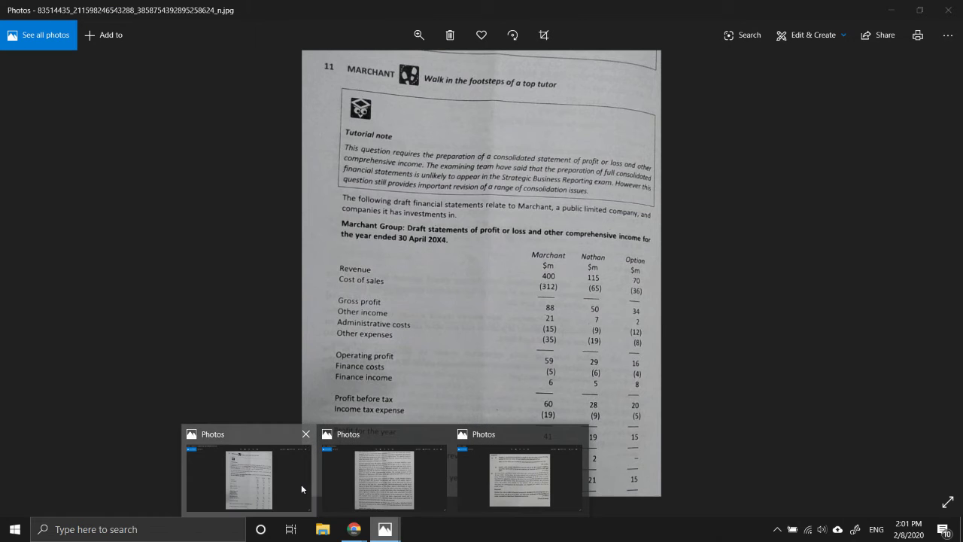
left_click(301, 484)
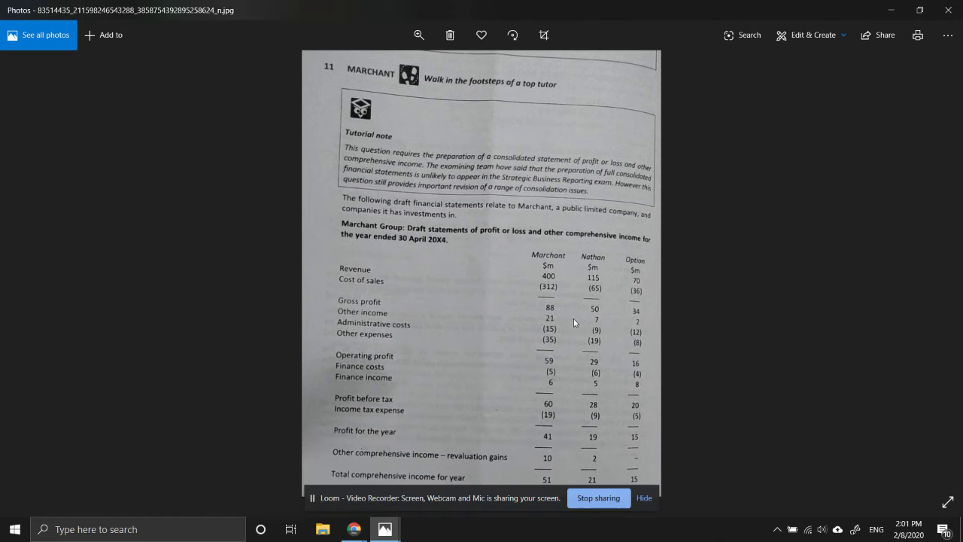
left_click(355, 530)
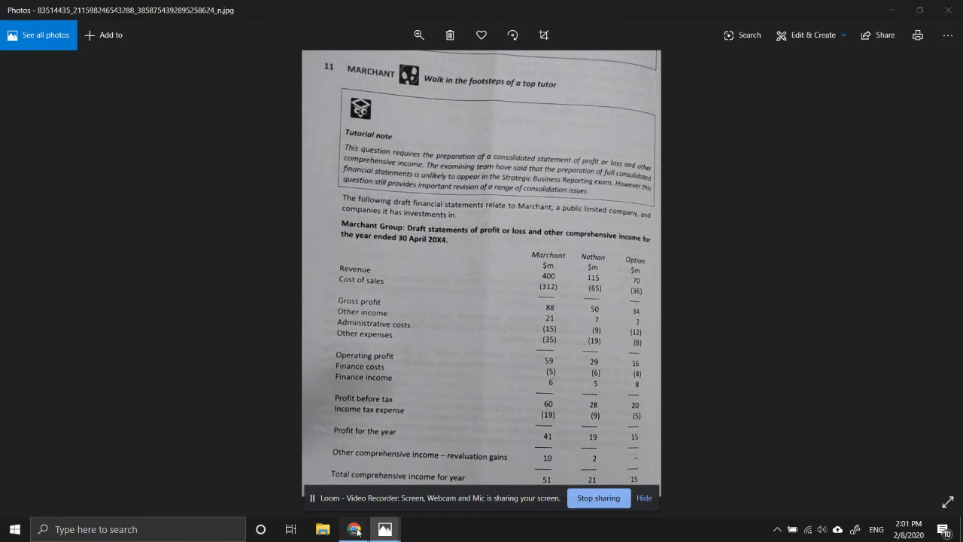
left_click(233, 480)
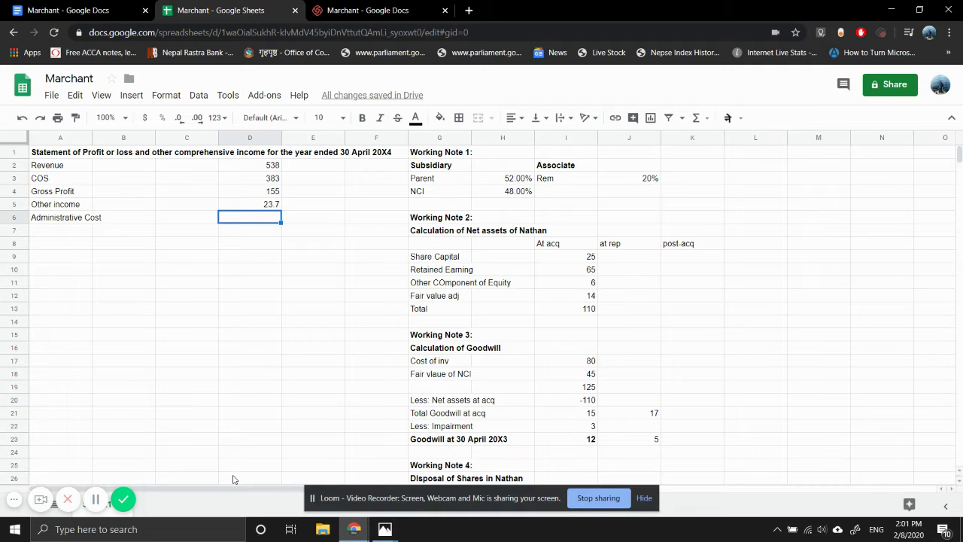
type("=15+")
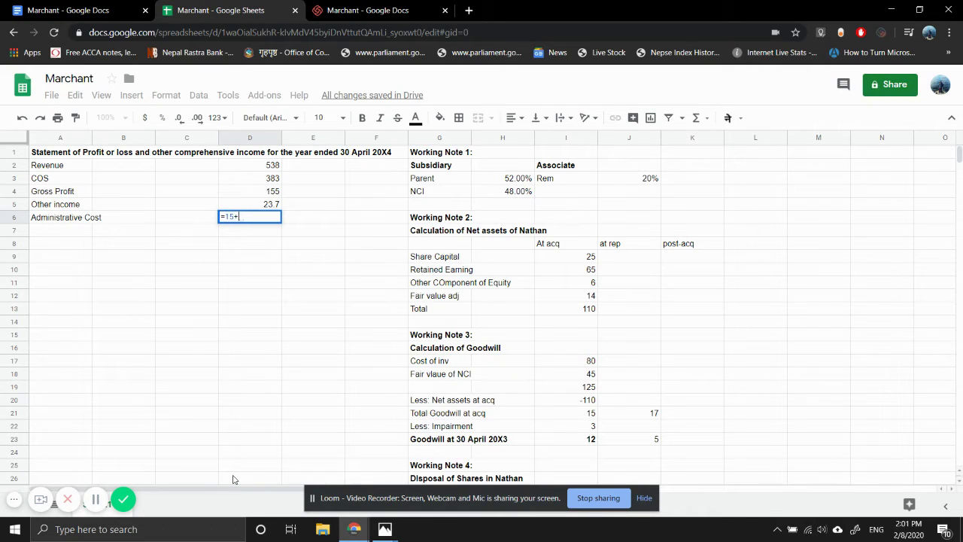
type("9+12*6")
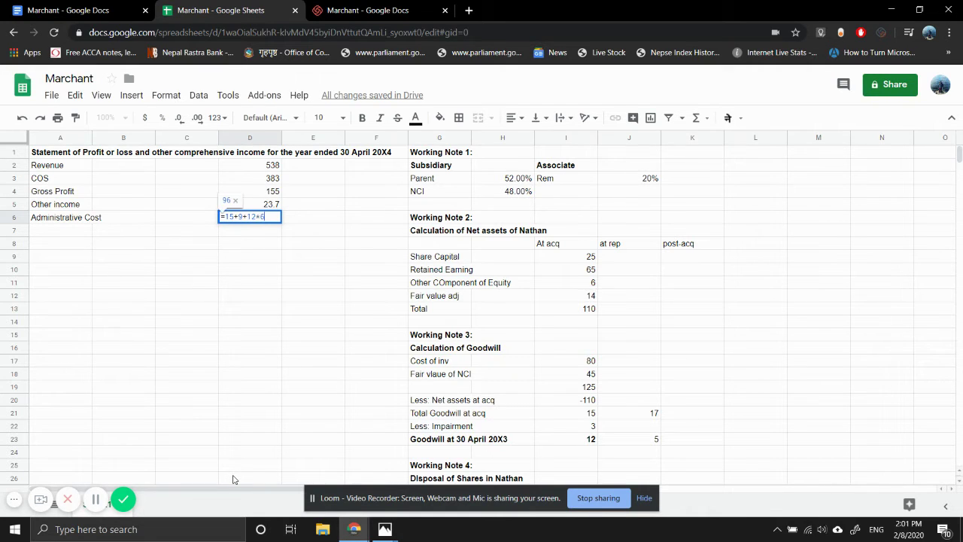
type("/12")
- Review notes 1 to 5 in the Photos question image for administrative cost adjustments and commit the D6 formula in the spreadsheet
mouse_move(385, 529)
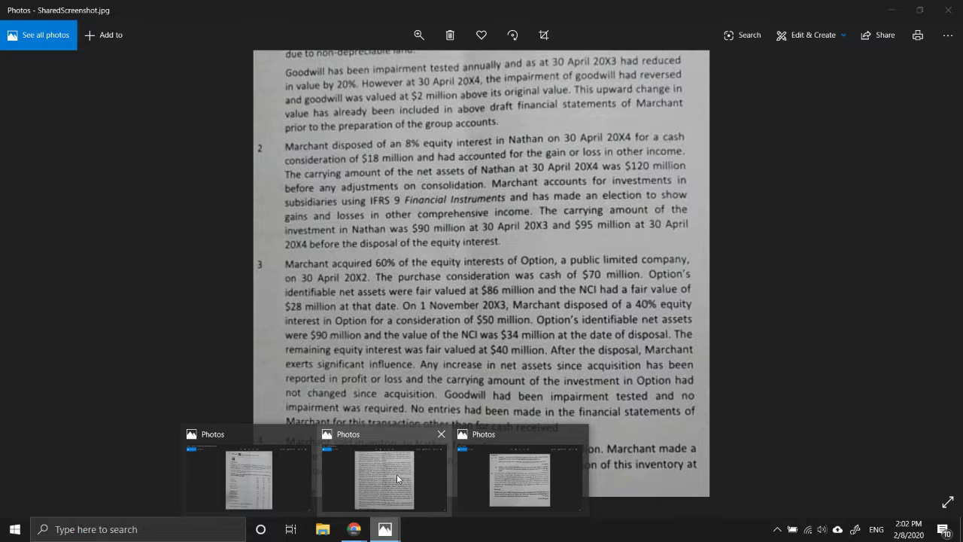
left_click(397, 474)
scroll(446, 407, "down", 3)
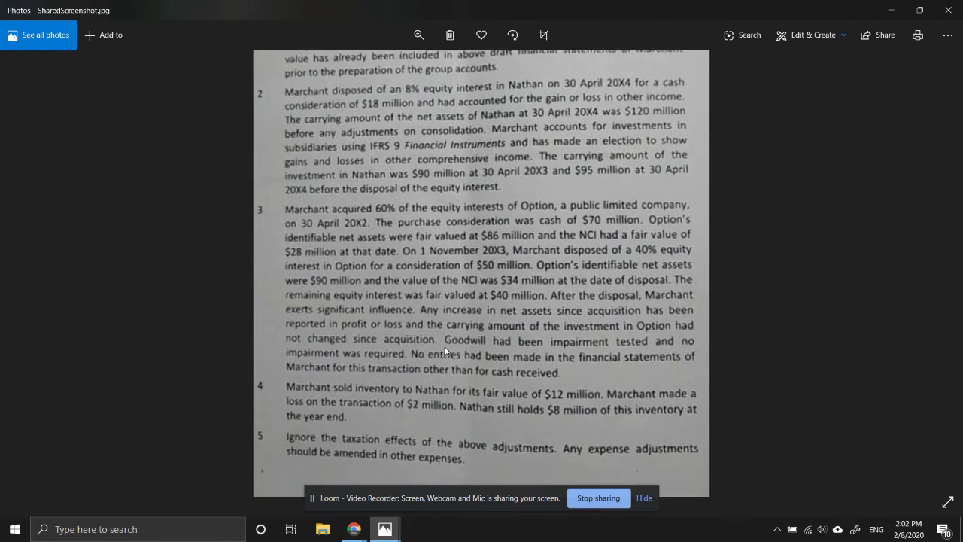
left_click_drag(444, 346, 437, 305)
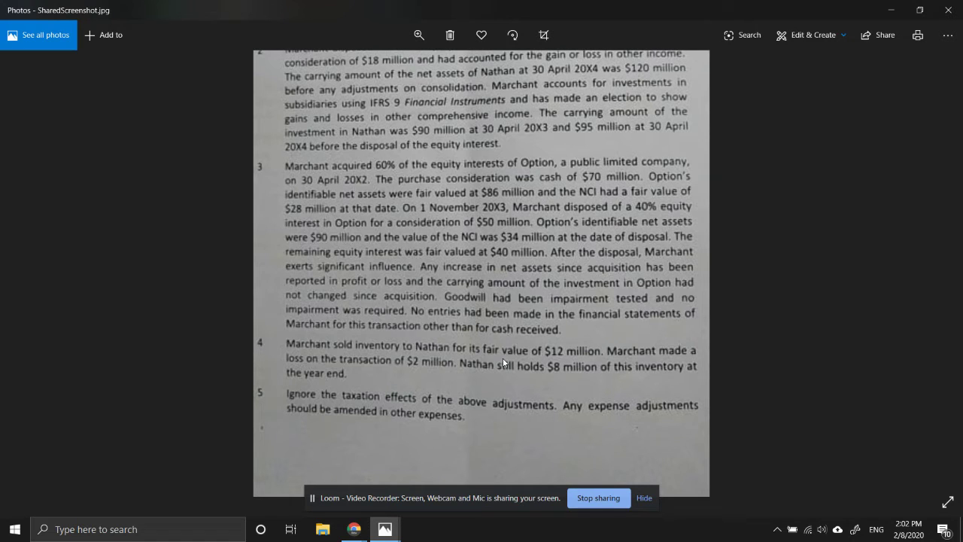
left_click_drag(484, 182, 446, 298)
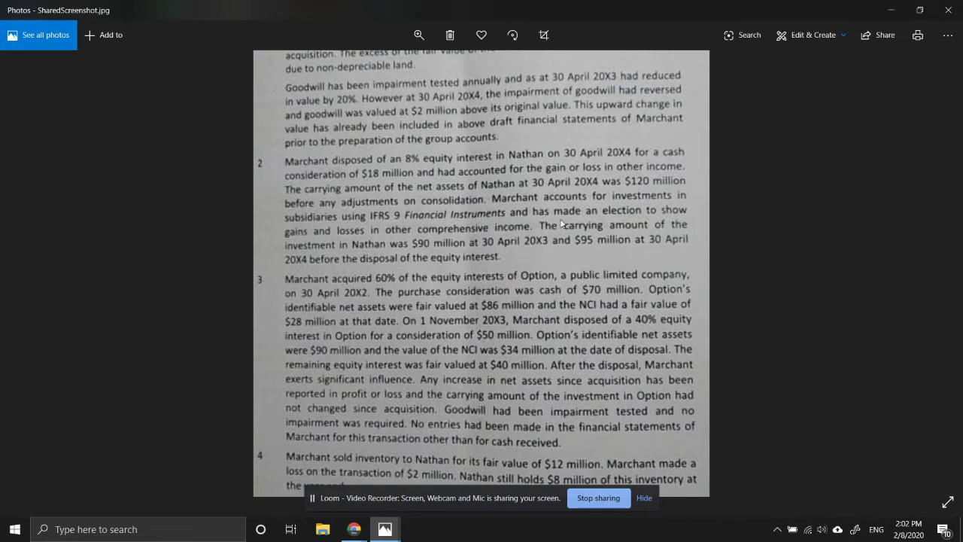
left_click_drag(528, 185, 517, 286)
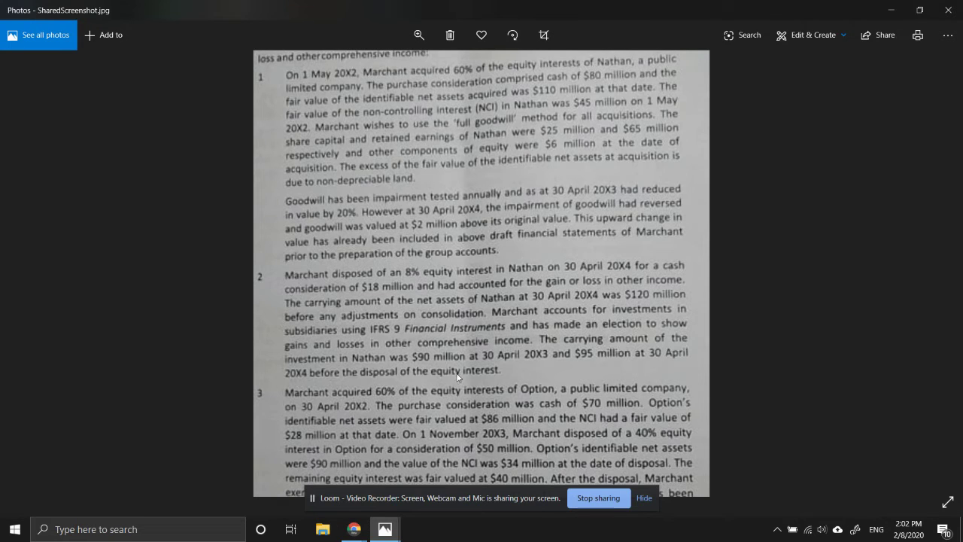
mouse_move(357, 537)
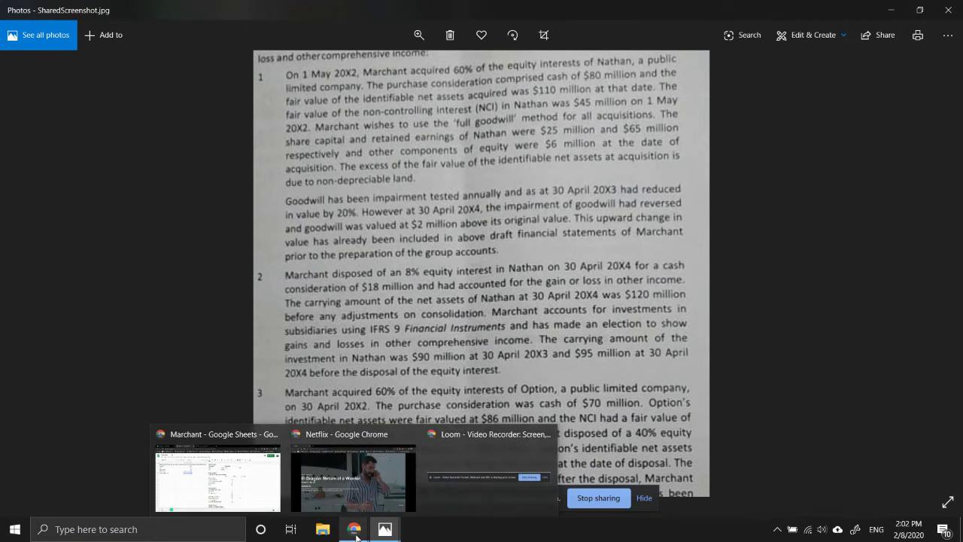
left_click(256, 489)
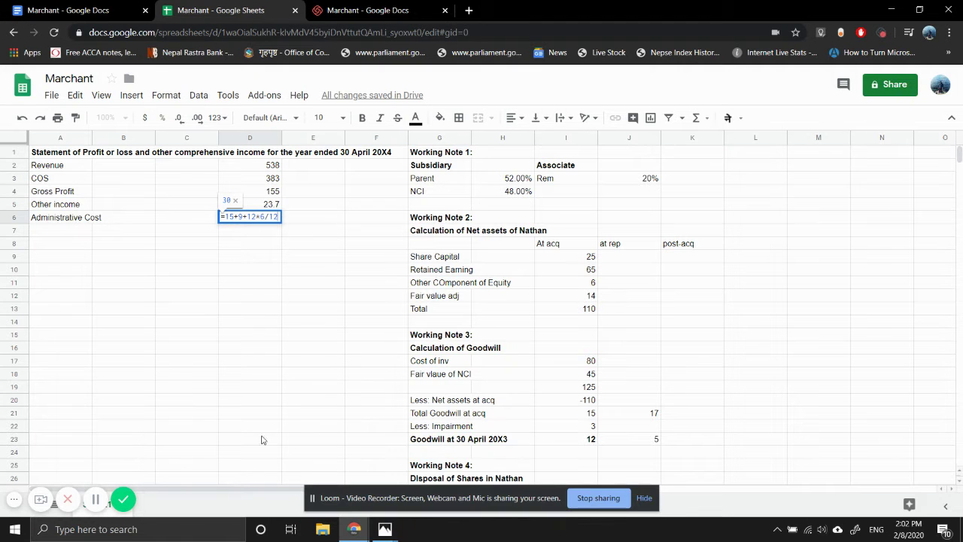
key("Return")
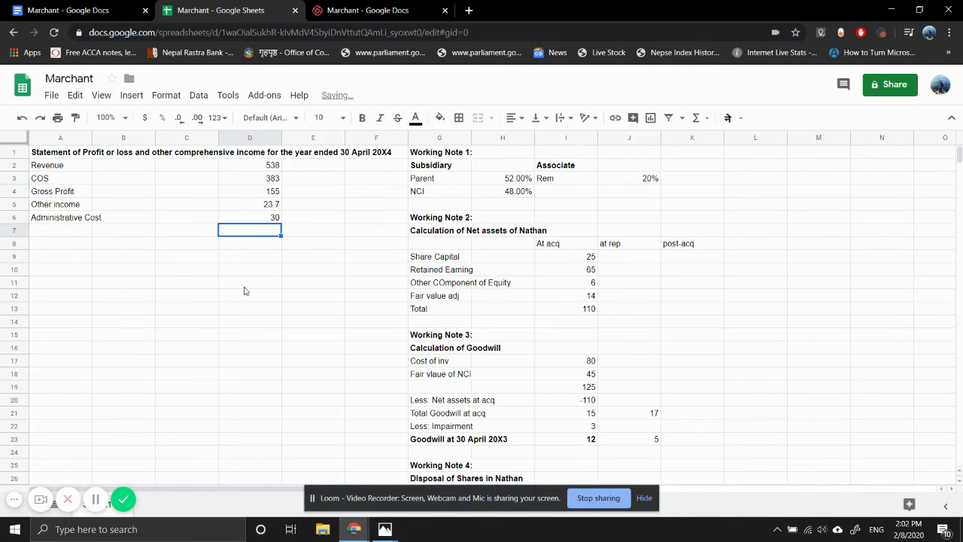
- Label A7 as "Other expenses"
key("Left")
key("Left")
key("Left")
type("Ot")
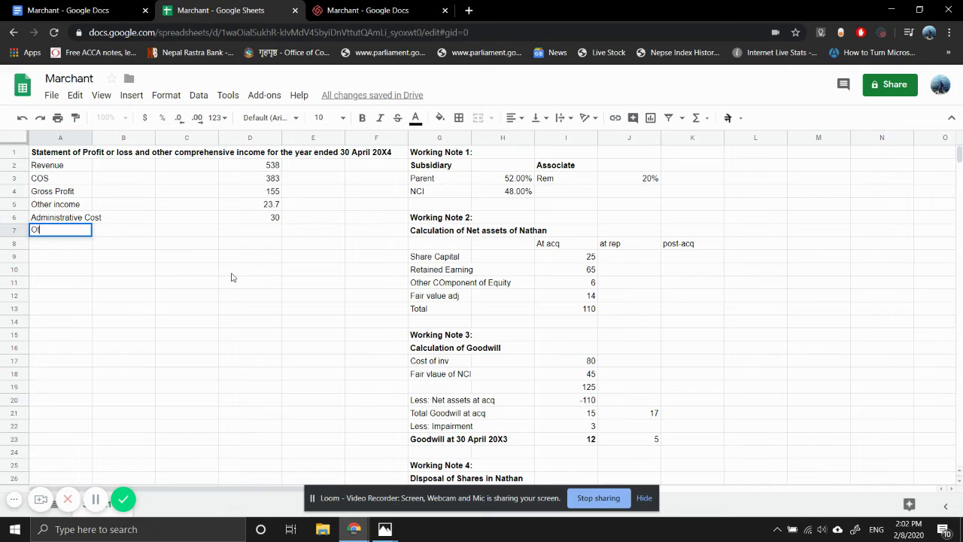
type("her expenses")
key("Return")
- Start the other expenses formula in D7 as =35+19+8, taking the three companies' figures from the question image in Photos
key("Up")
key("Right")
key("Right")
key("Right")
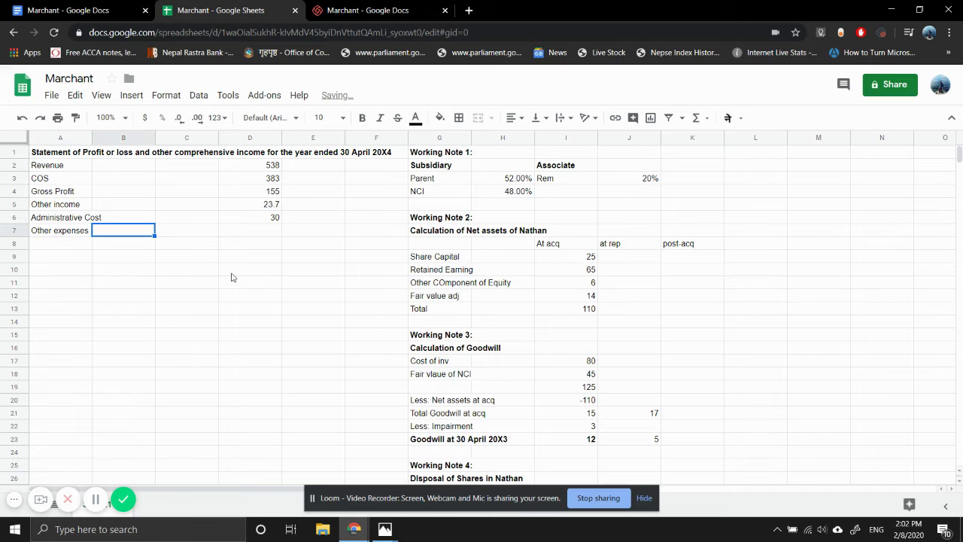
type("=")
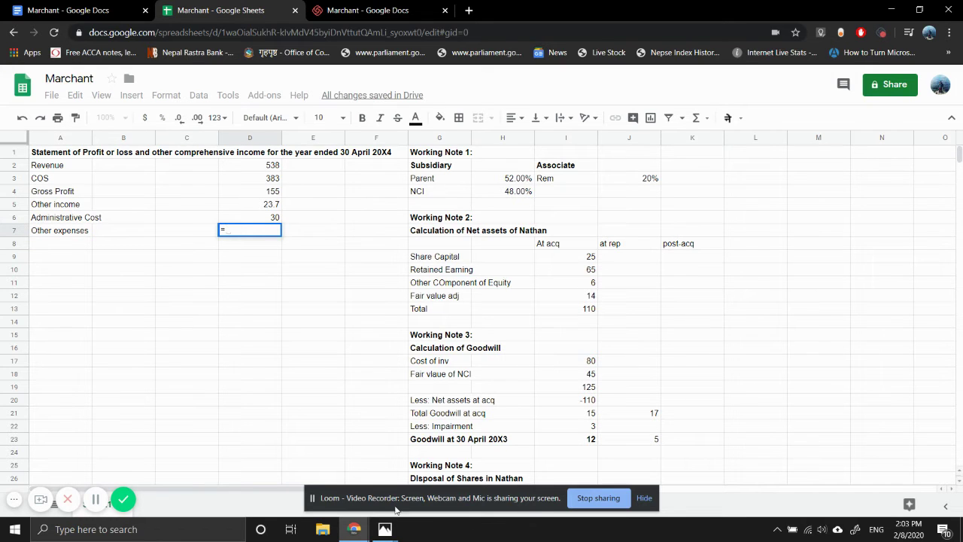
mouse_move(380, 531)
left_click(214, 475)
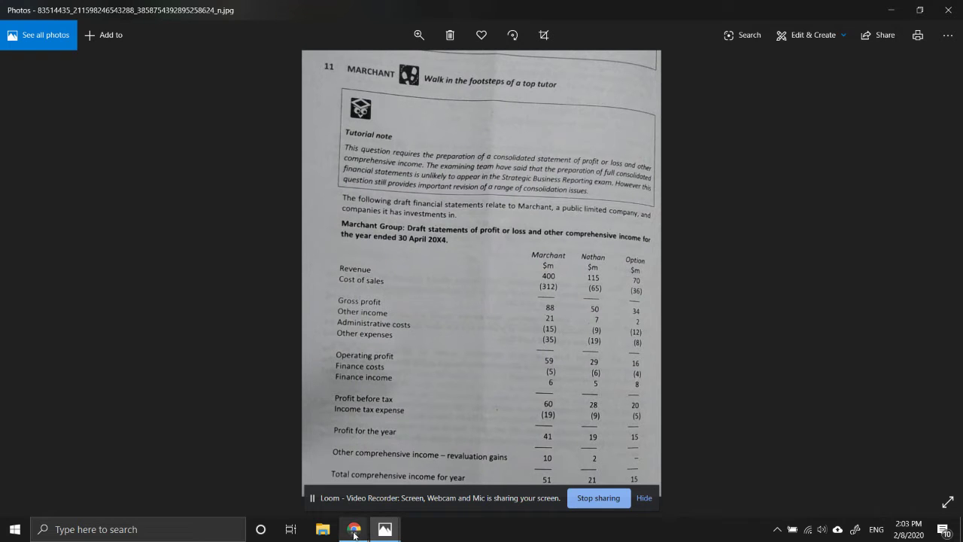
mouse_move(354, 533)
left_click(226, 476)
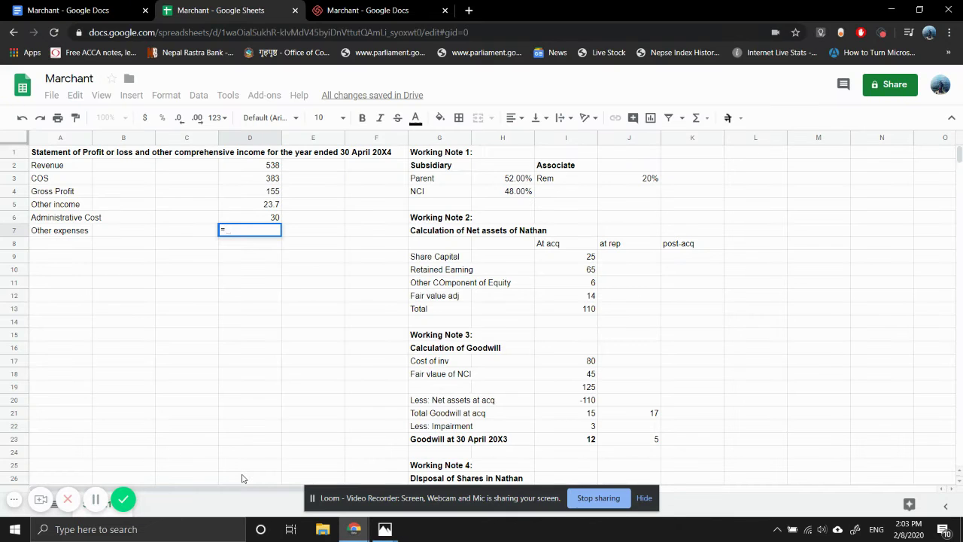
type("35+19+8")
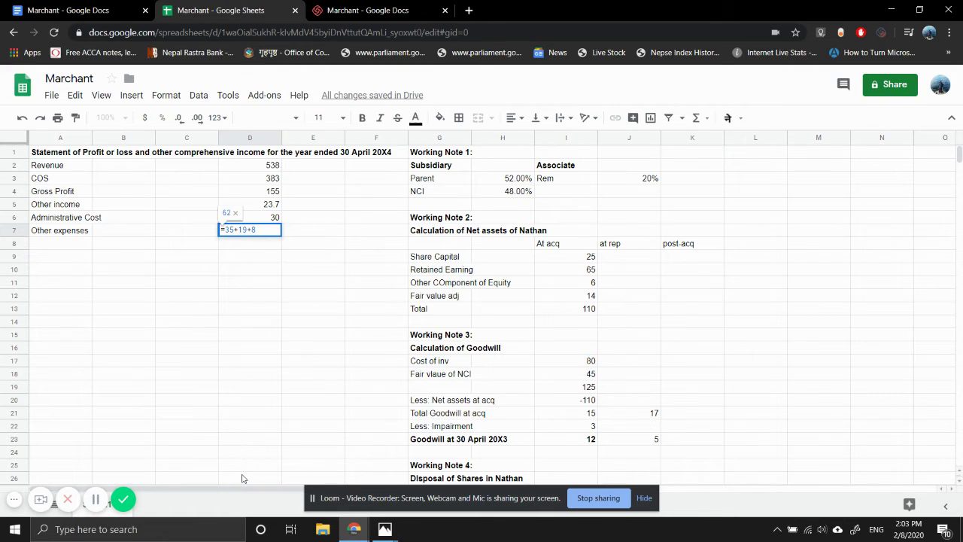
- Time-apportion Option's other expenses in D7 as (8*6/12) and add the goodwill adjustment in J23
type("(")
key("Right")
type("*")
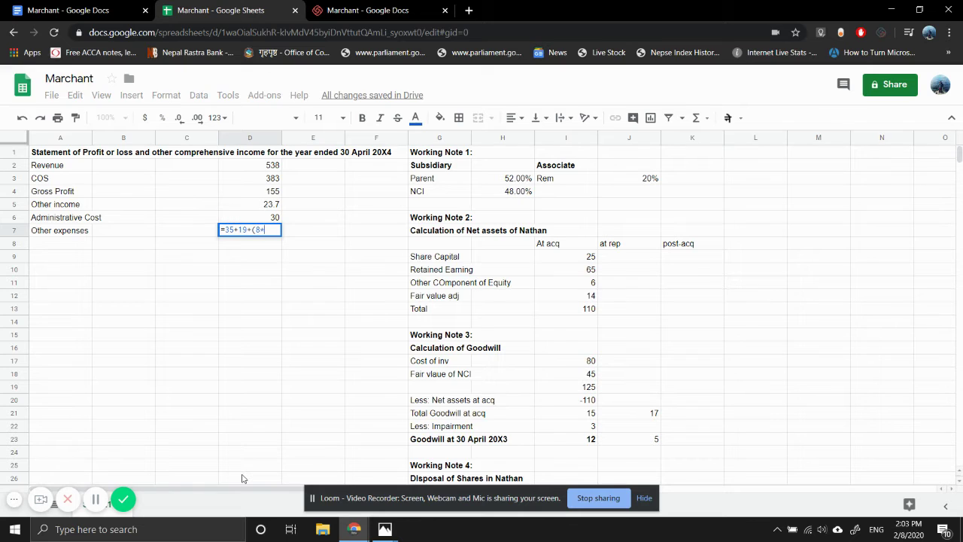
type("6/12)")
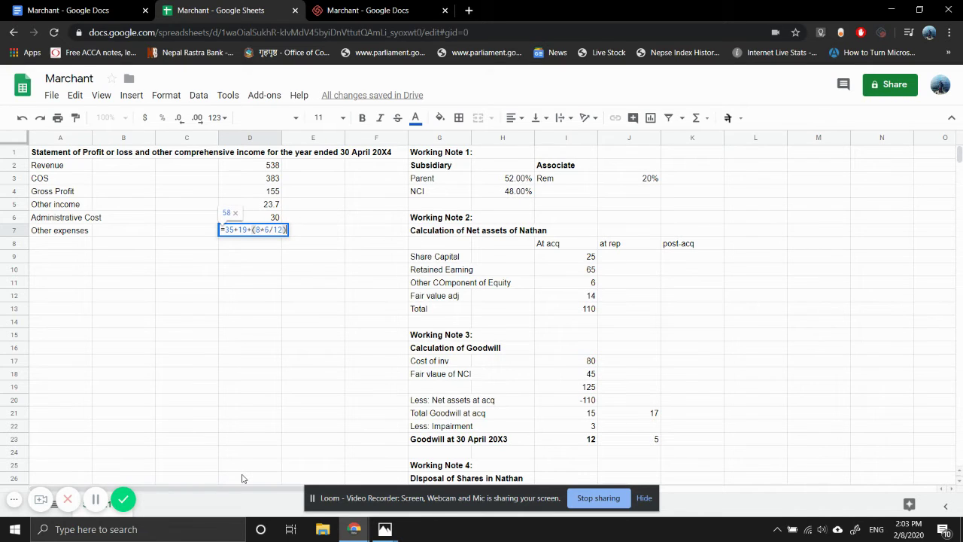
type("+")
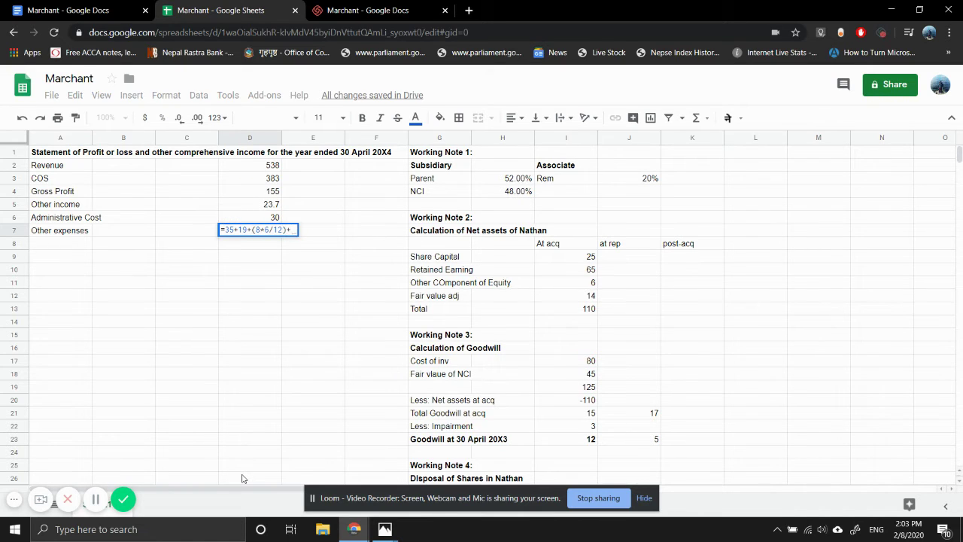
scroll(368, 424, "down", 2)
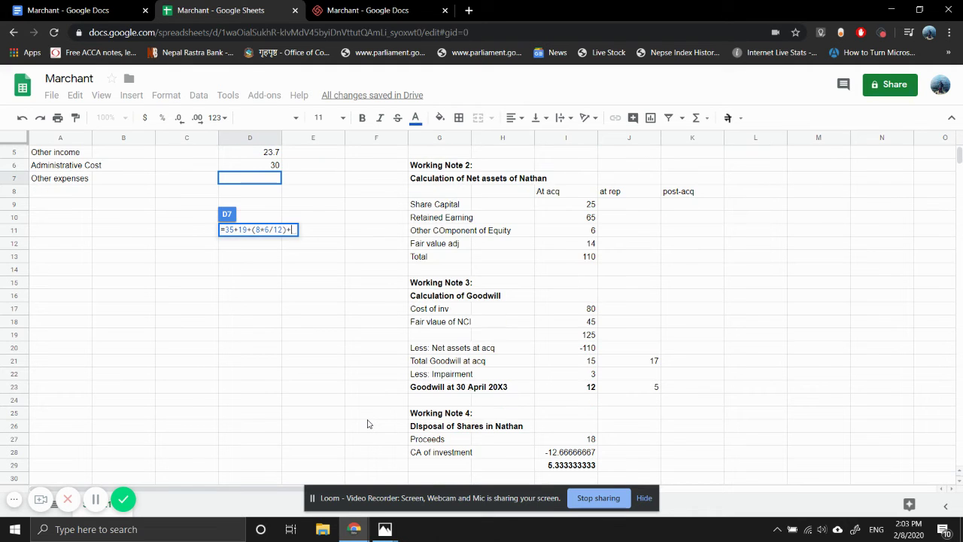
left_click(639, 388)
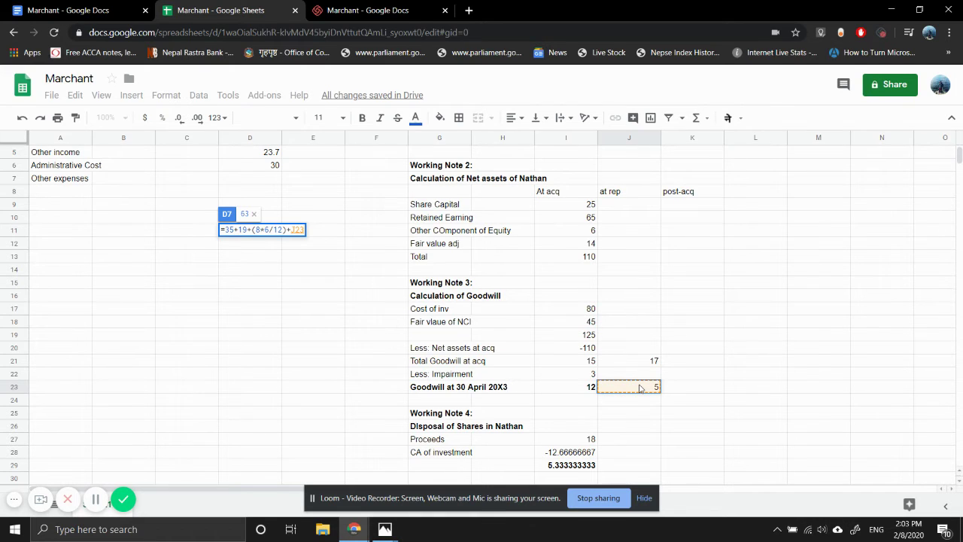
key("Return")
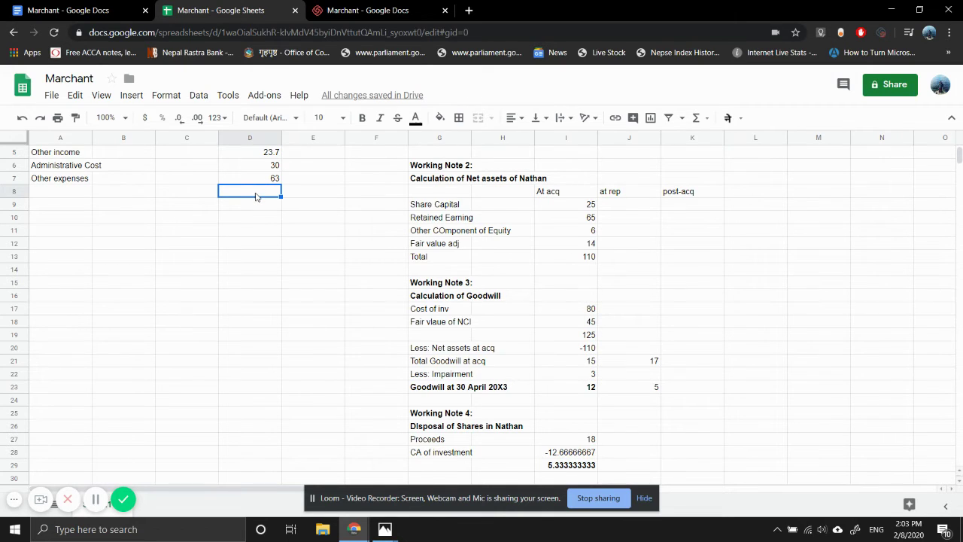
- Start a subtotal formula in D8 as =D4-D5, using the gross profit and other income figures
scroll(256, 197, "up", 2)
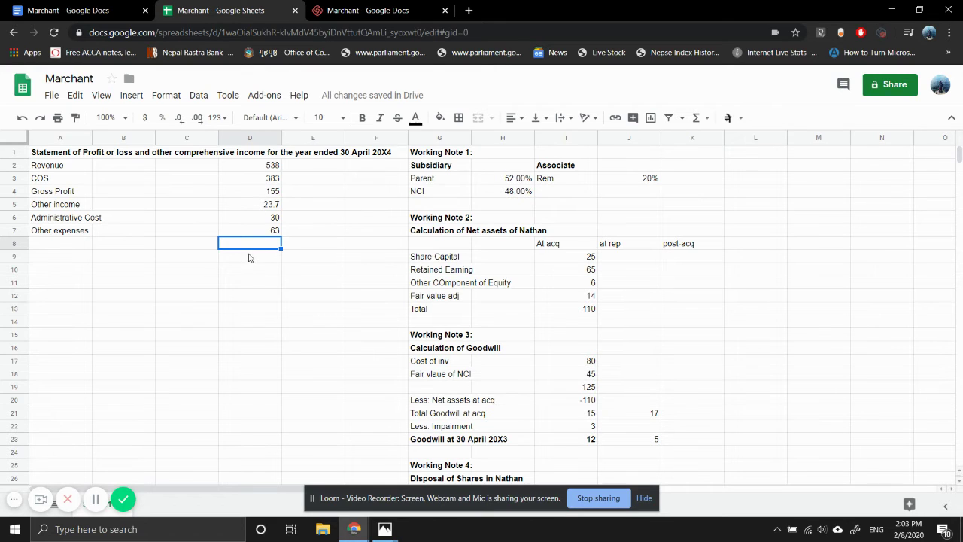
type("=")
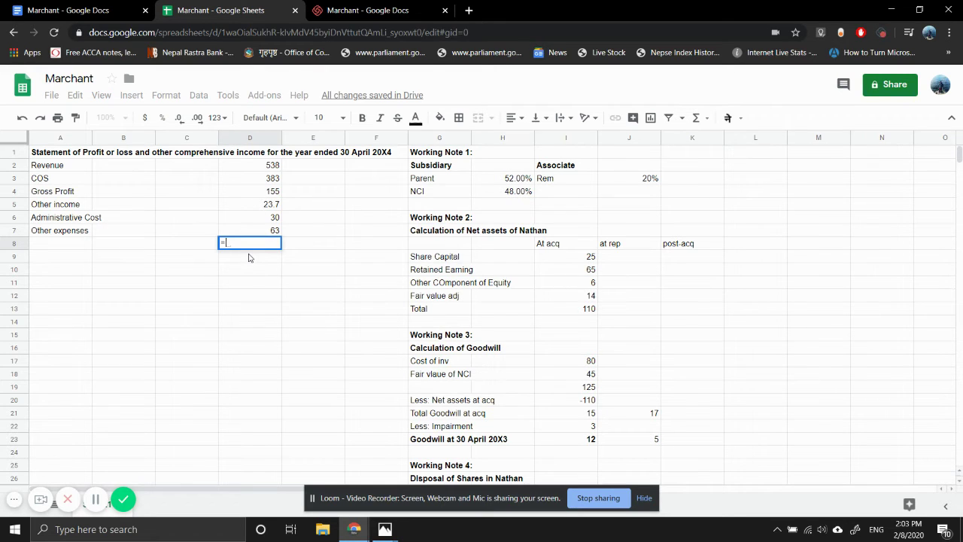
key("Up")
key("Up")
key("Up")
key("Up")
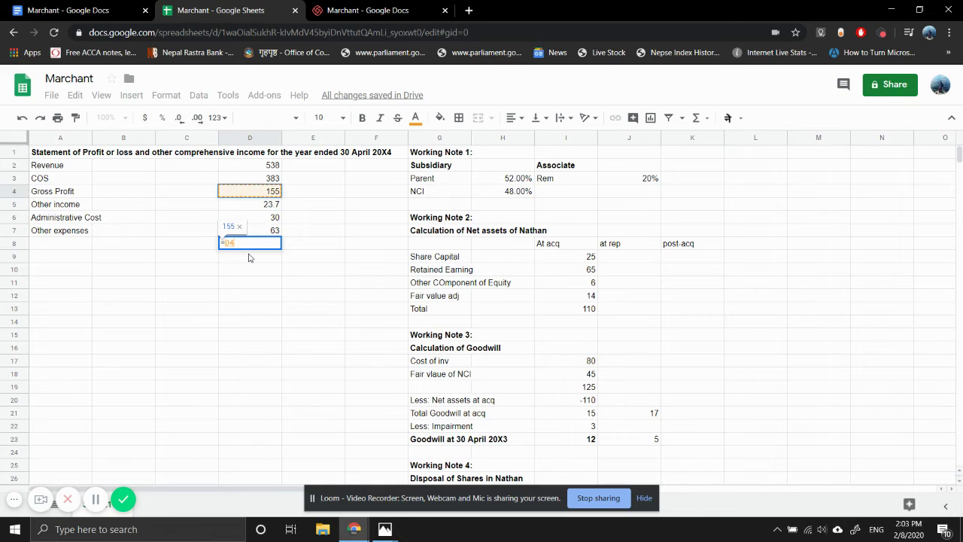
type("-")
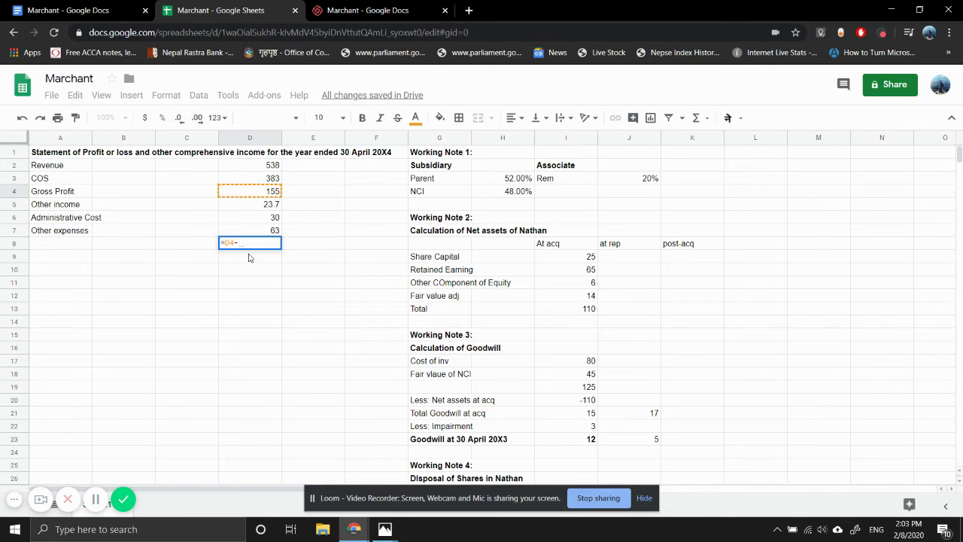
key("Up")
key("Up")
key("Up")
- Subtract the administrative cost in D6 and the other expenses in D7 to complete the D8 formula
type("-")
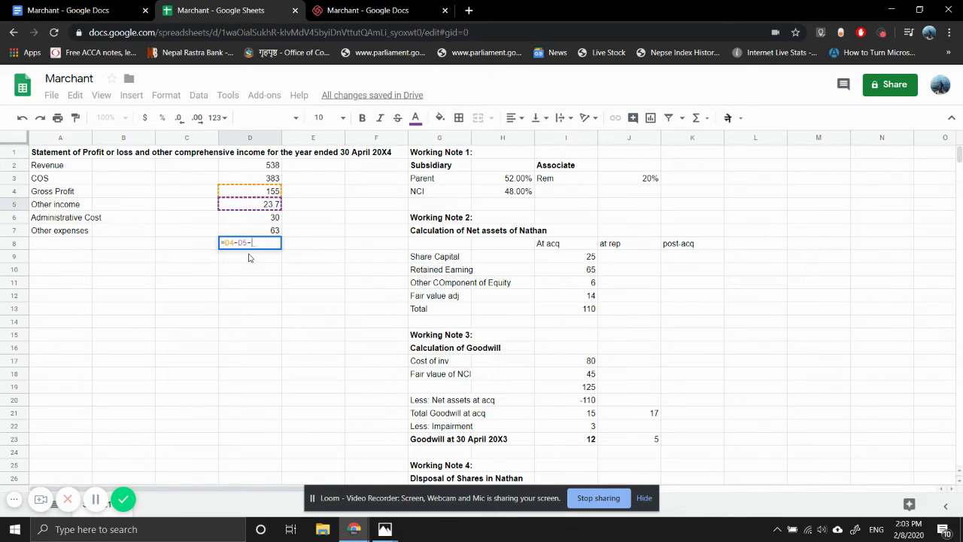
key("Up")
key("Up")
type("-")
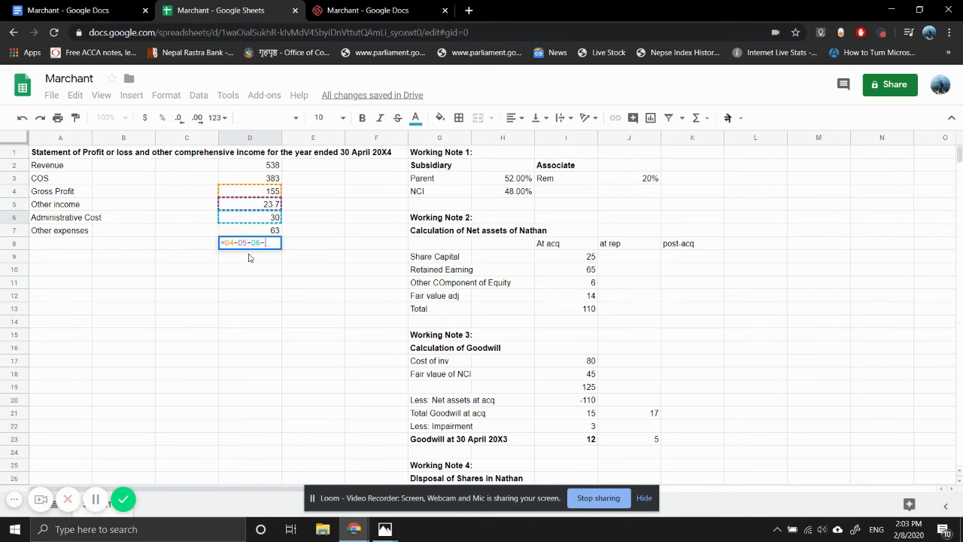
key("Up")
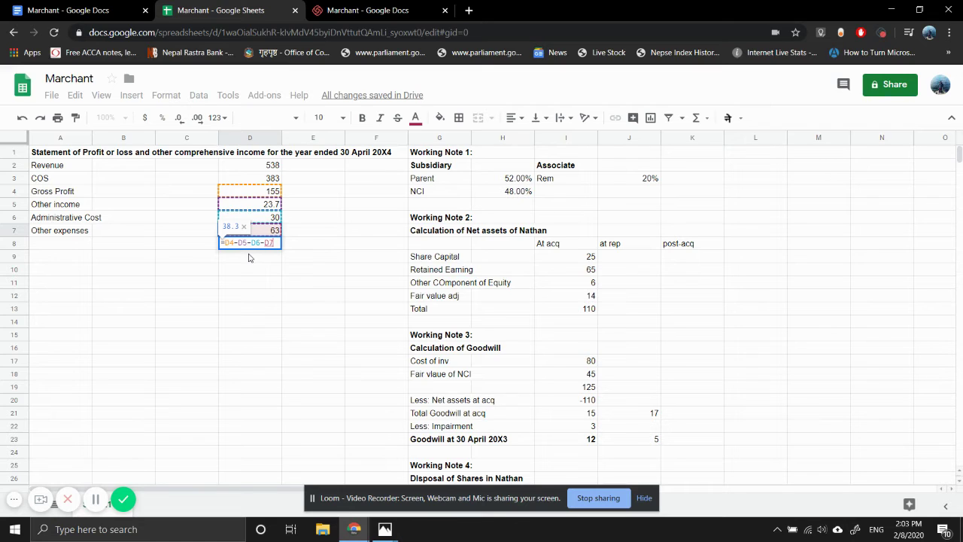
key("Left")
key("Left")
key("Right")
key("Right")
key("Return")
- Correct the D8 formula so other income in D5 is added: =D4+D5-D6-D7
key("Up")
key("Return")
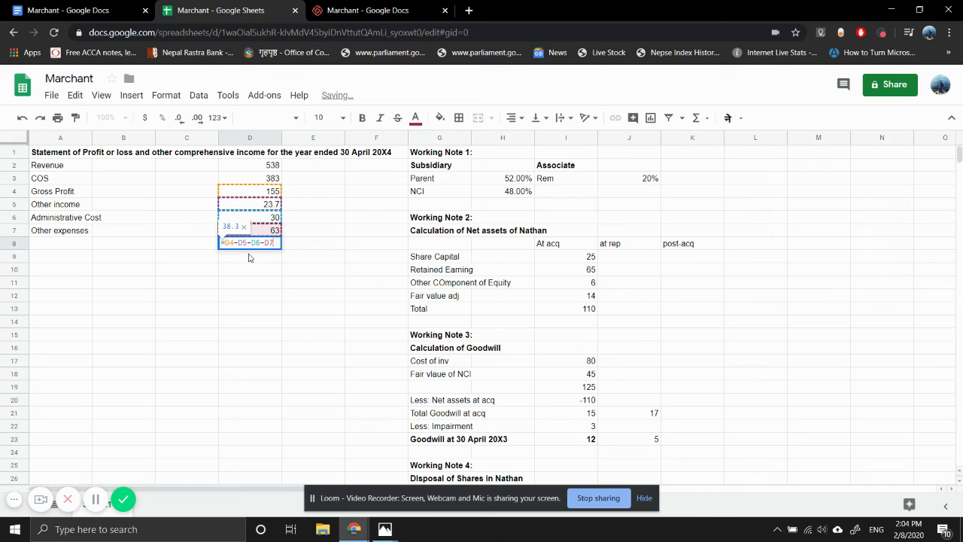
key("Left")
key("Left")
key("Left")
key("Left")
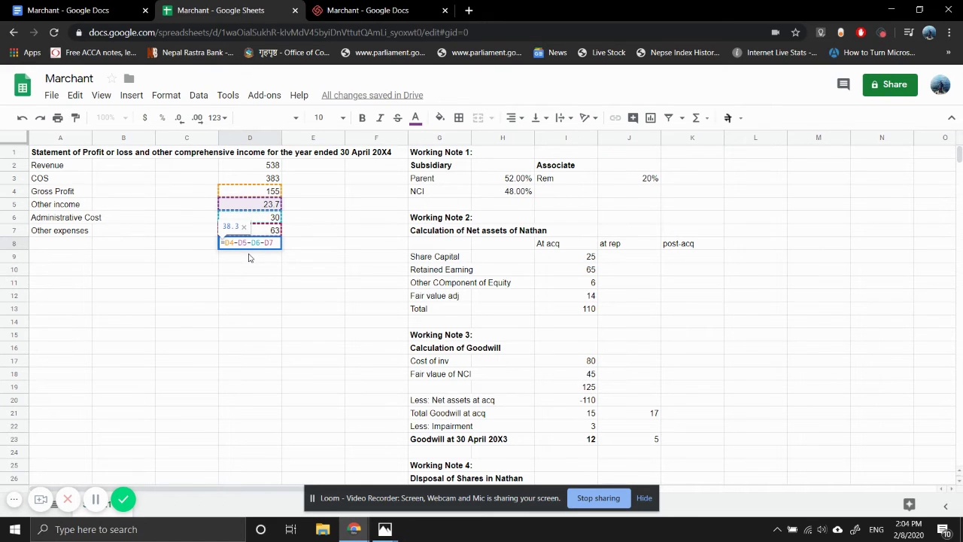
key("BackSpace")
type("+")
key("Return")
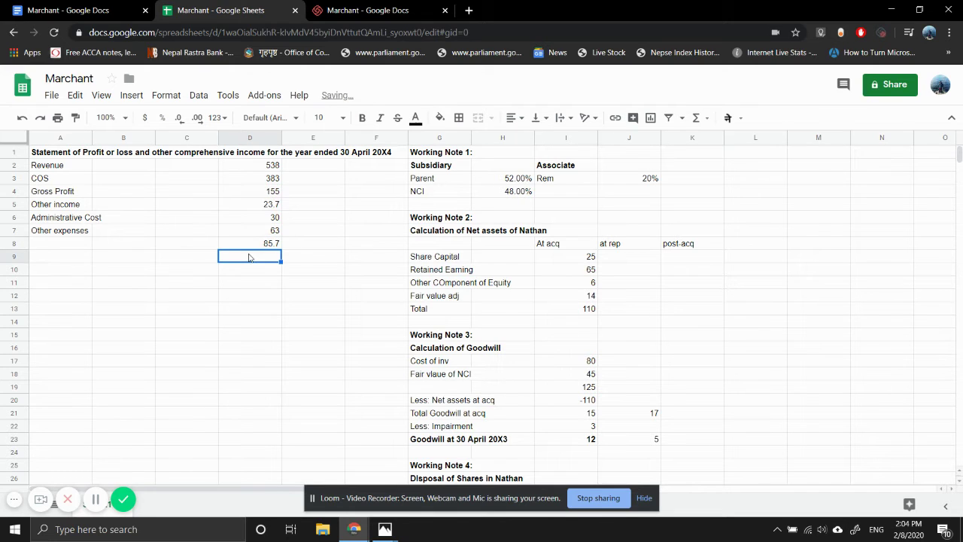
- Label the subtotal in row 8 as Operating Profit in A8
key("Left")
key("Left")
key("Left")
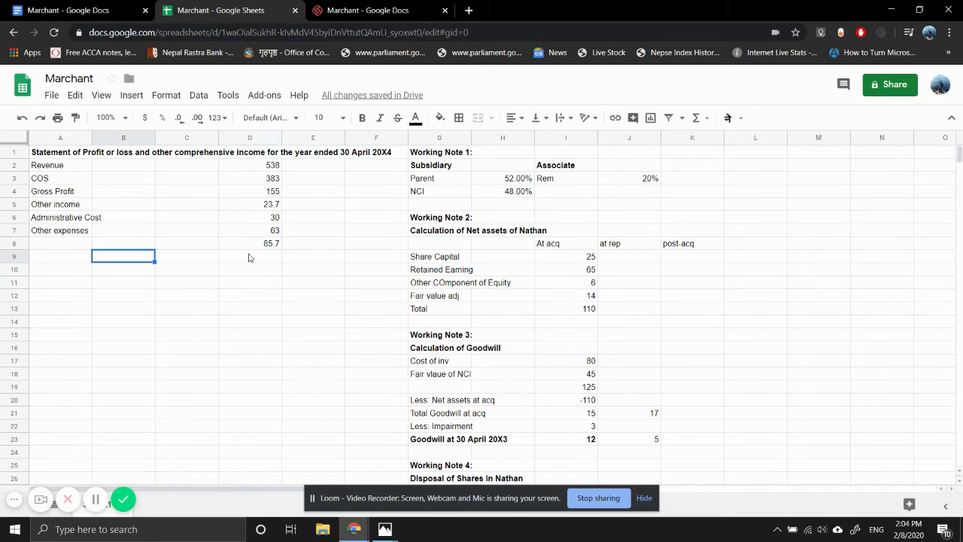
key("Up")
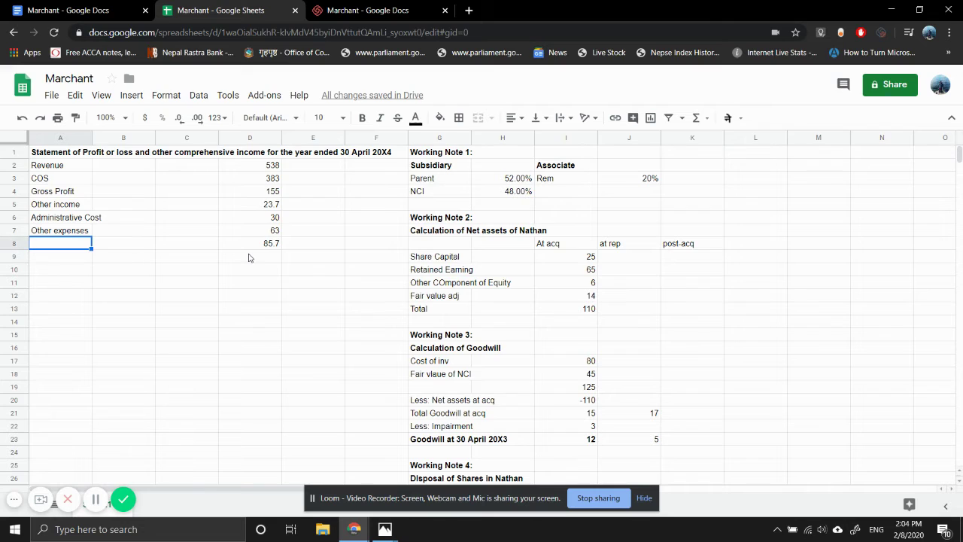
type("Operating Profit")
key("Return")
key("Up")
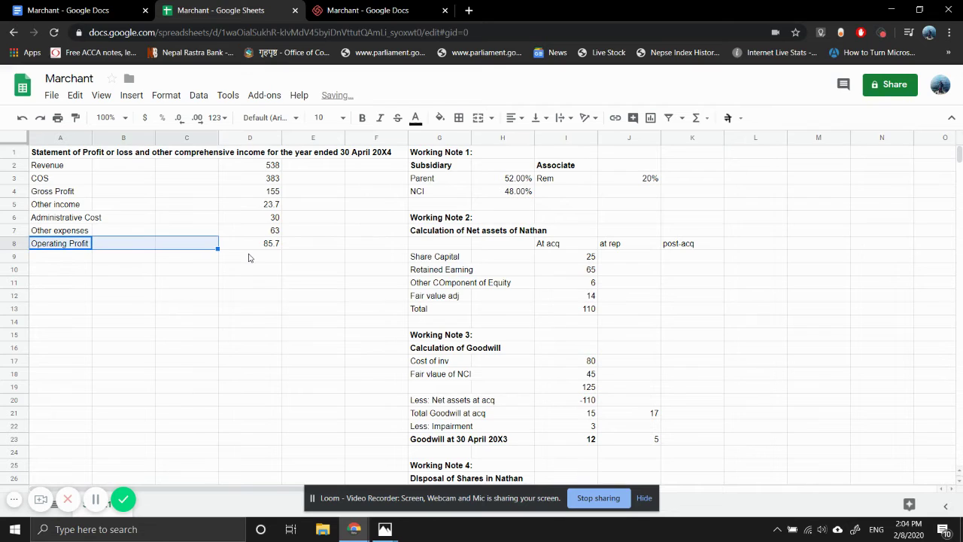
- Enter the line item label "Profit on disposal (WN 4)" in A9, under Operating Profit
key("Down")
type("Share")
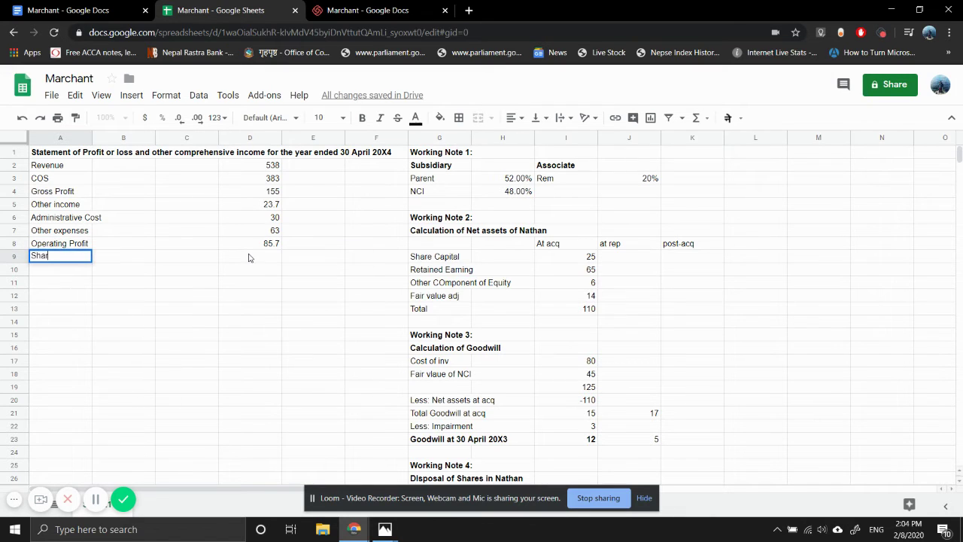
key("BackSpace")
key("BackSpace")
key("BackSpace")
key("BackSpace")
key("BackSpace")
type("Profit on disposal")
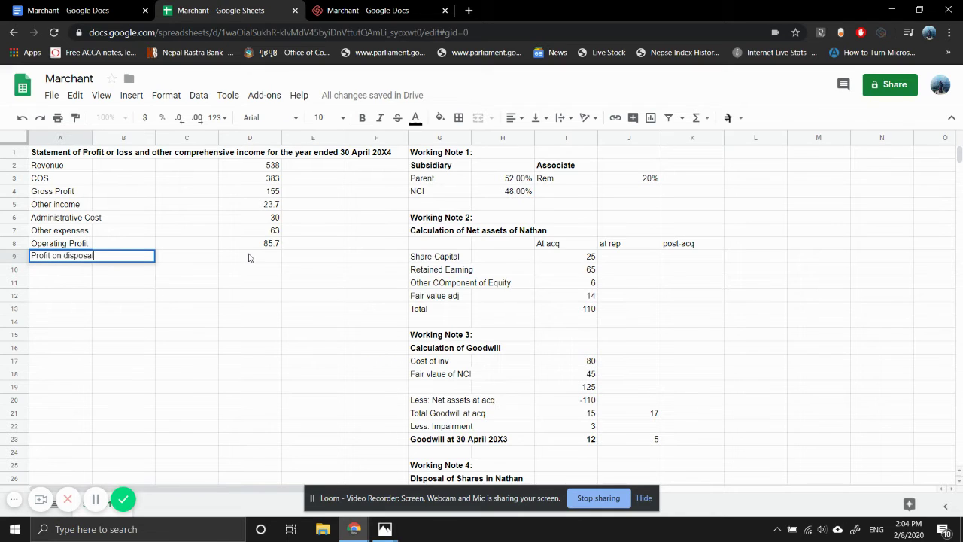
type("(WN 4")
- Link D9 to the profit on disposal of Option in J40 of Working Note 5
left_click(252, 259)
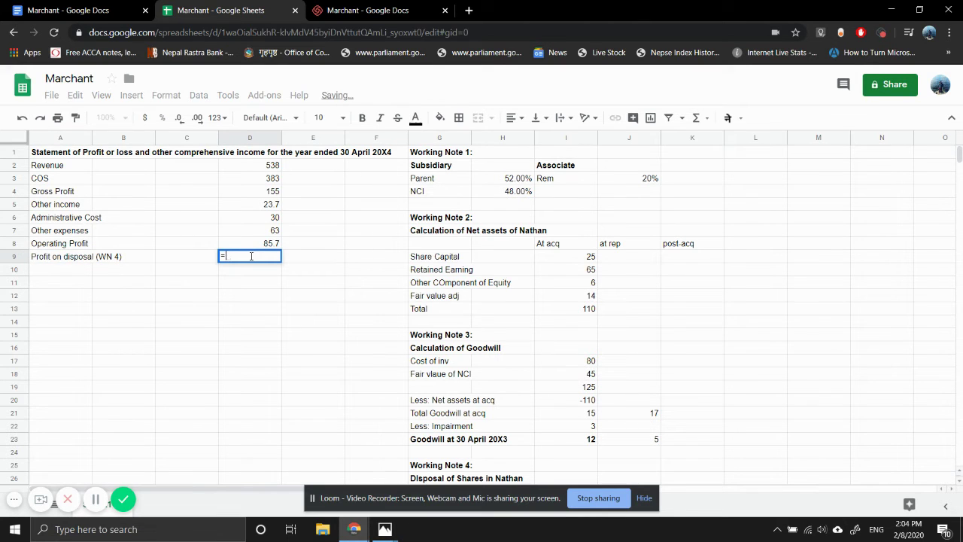
scroll(353, 312, "down", 2)
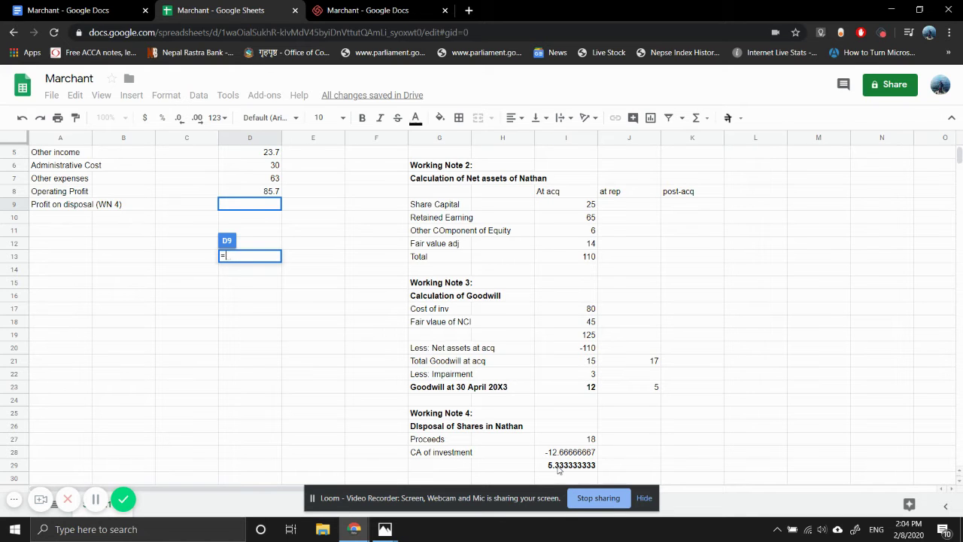
scroll(562, 400, "down", 3)
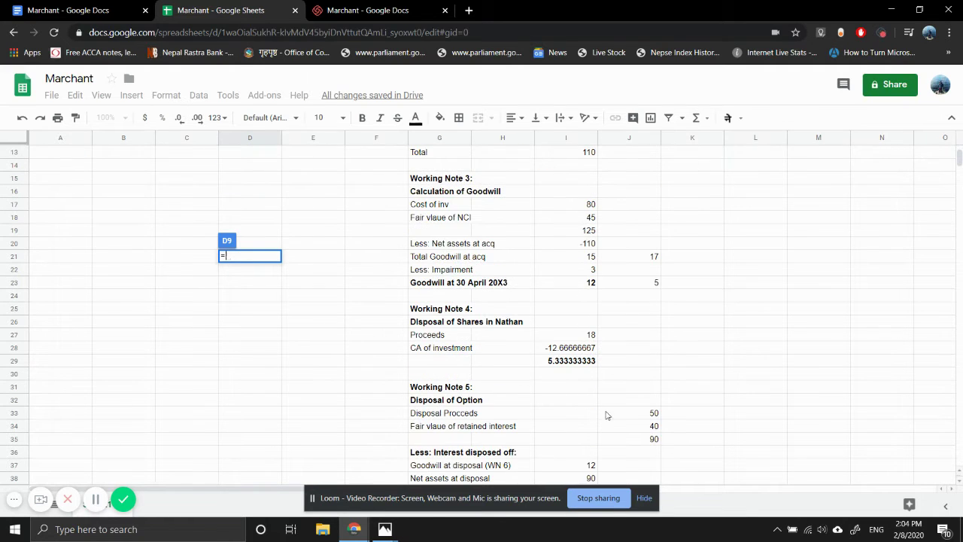
scroll(617, 414, "down", 3)
scroll(617, 415, "right", 1)
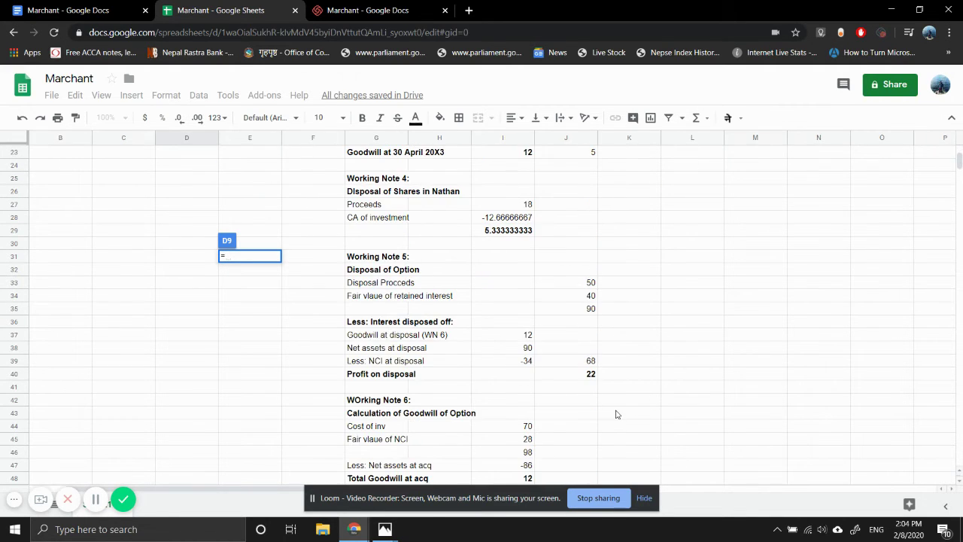
left_click(576, 378)
key("Return")
- Change the working note reference in the A9 profit on disposal label to WN 5
key("Home")
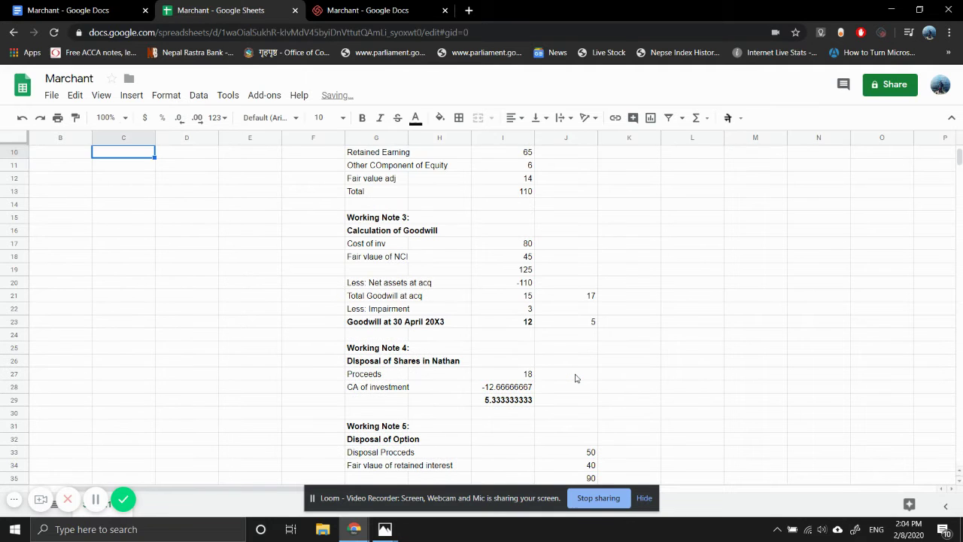
key("Up")
key("ctrl+Up")
key("Down")
key("Down")
key("Down")
key("Down")
key("Down")
key("Down")
key("Down")
key("Down")
key("Down")
key("Down")
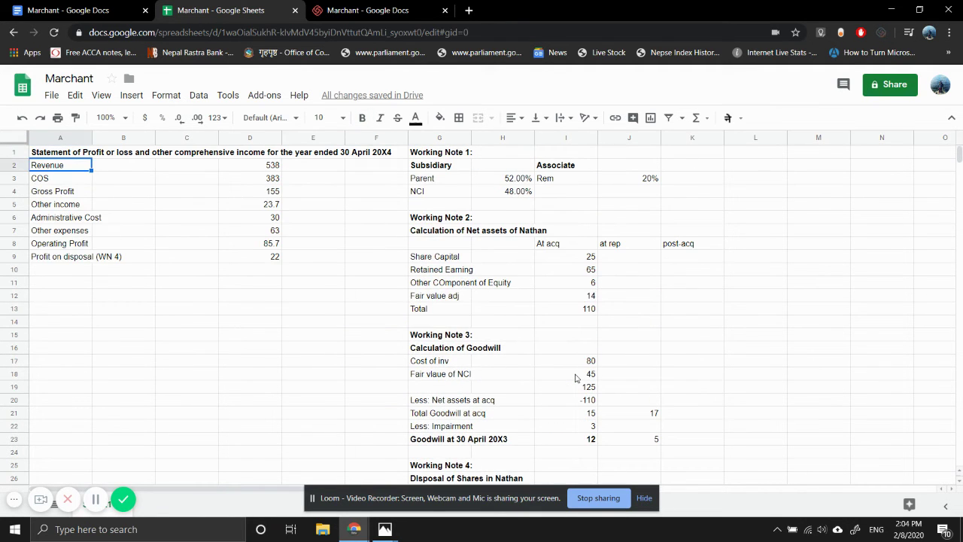
key("Up")
key("Up")
key("Return")
key("Left")
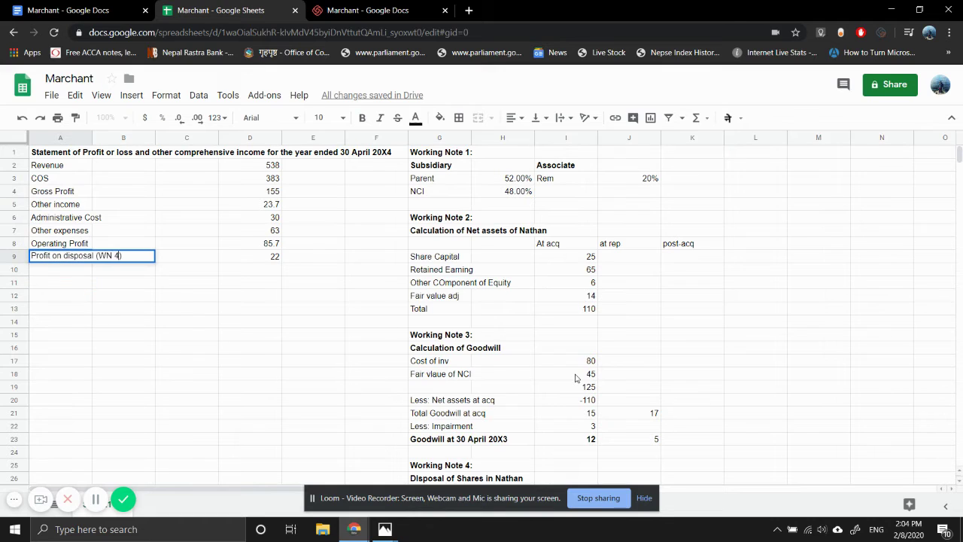
key("BackSpace")
type("5")
key("Return")
- Enter the heading Working Note 7 in G50, below Option's goodwill calculation
key("Down")
key("Down")
key("Down")
key("Down")
key("Down")
key("Down")
key("Down")
key("Down")
key("Down")
key("Down")
key("Down")
key("Down")
key("Down")
key("Down")
key("Down")
key("Down")
key("Down")
key("Down")
key("Down")
key("Down")
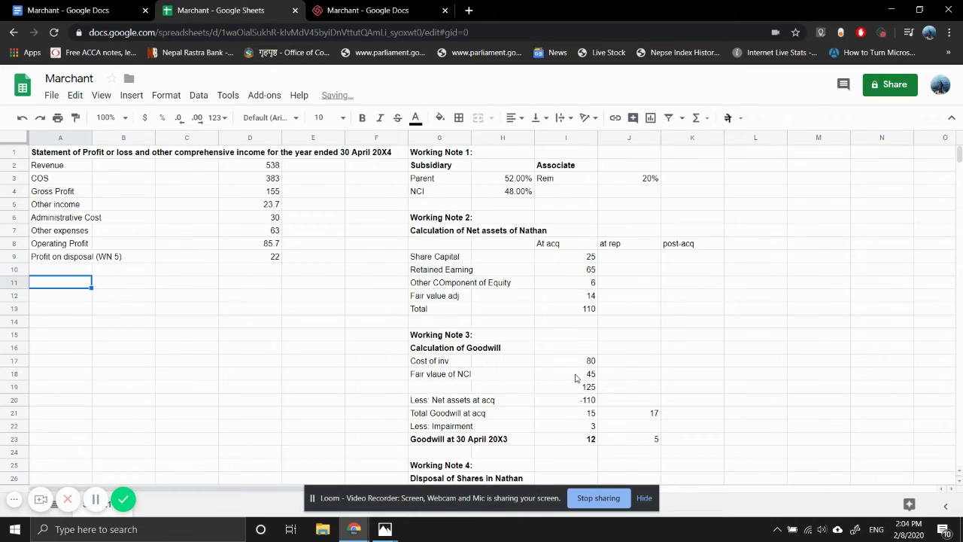
key("Right")
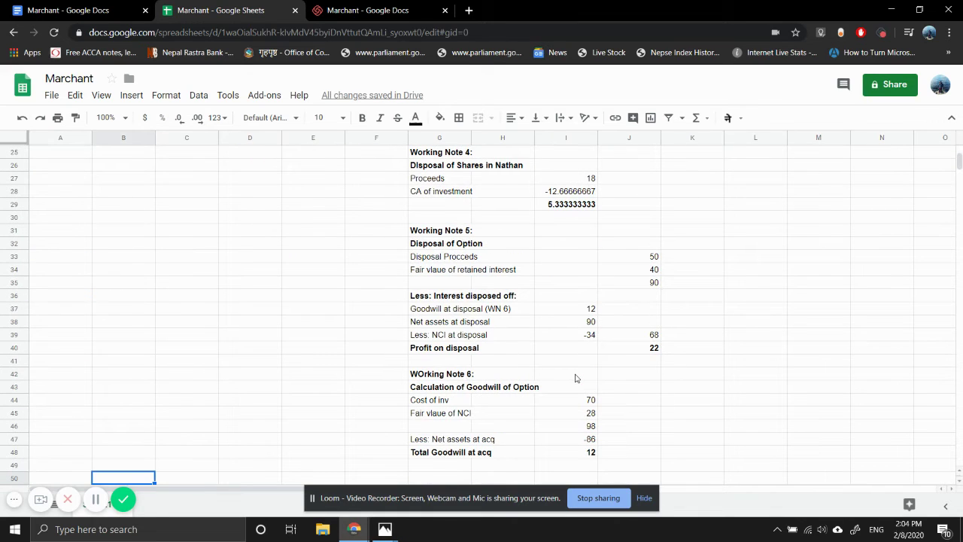
key("Right")
key("Down")
key("Right")
key("Right")
key("Right")
key("Right")
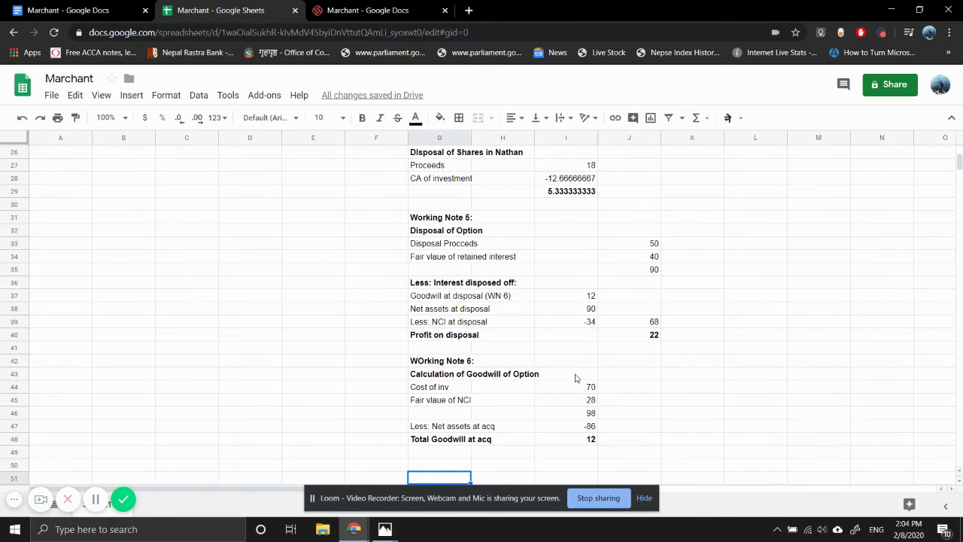
key("Up")
type("WOrking")
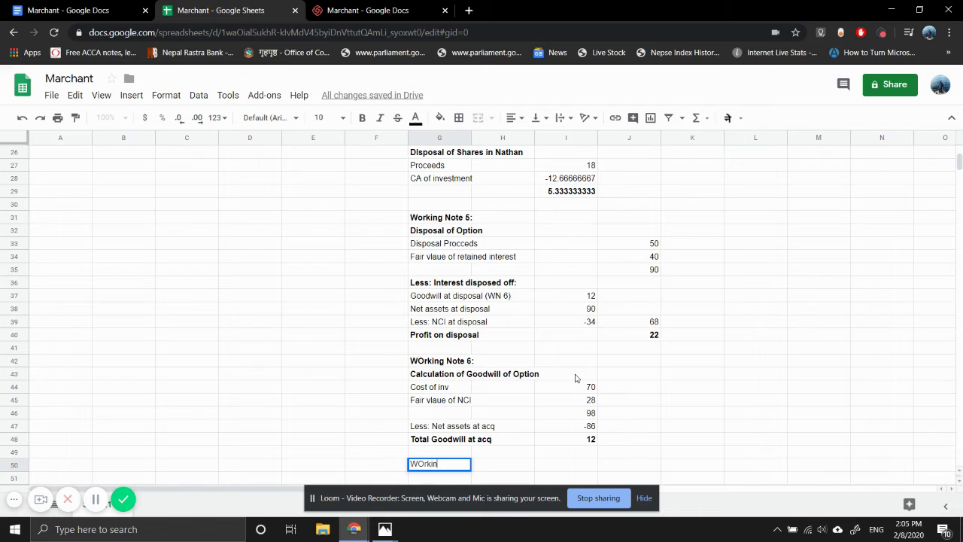
key("BackSpace")
key("BackSpace")
key("BackSpace")
key("BackSpace")
key("BackSpace")
key("BackSpace")
key("BackSpace")
type("orking nOt")
key("BackSpace")
key("BackSpace")
key("BackSpace")
type("Note 7")
key("Return")
key("Up")
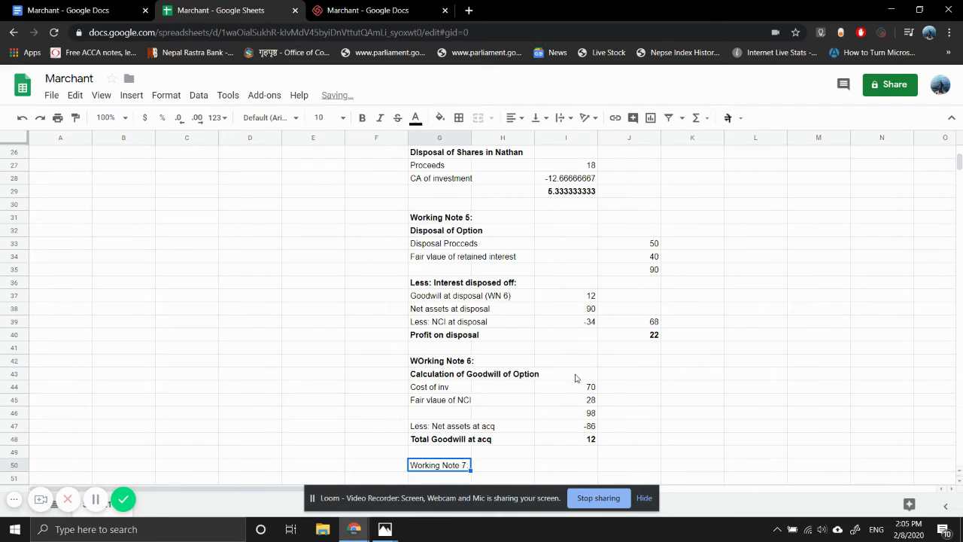
- Make the Working Note 7 heading in G50 bold and end it with a colon
key("ctrl+b")
scroll(576, 378, "down", 2)
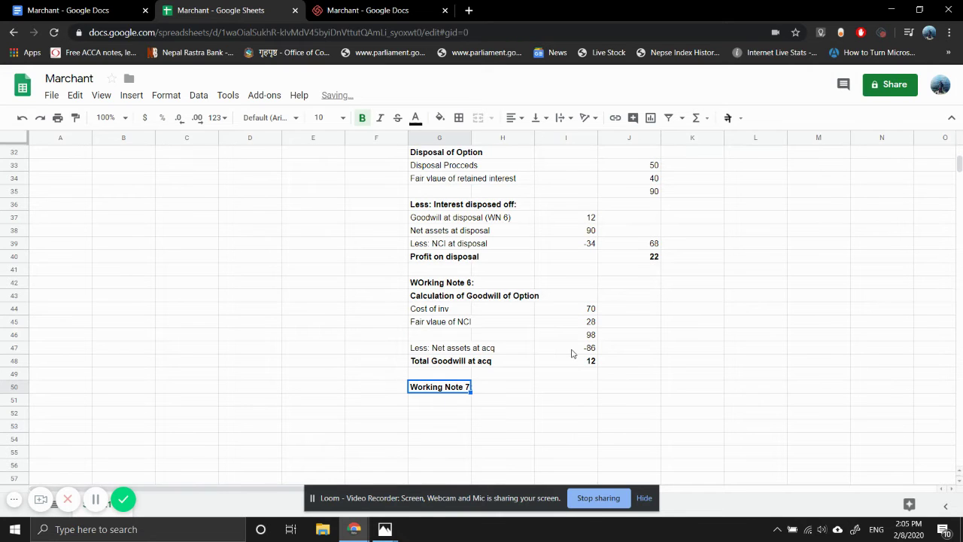
type(":")
key("Return")
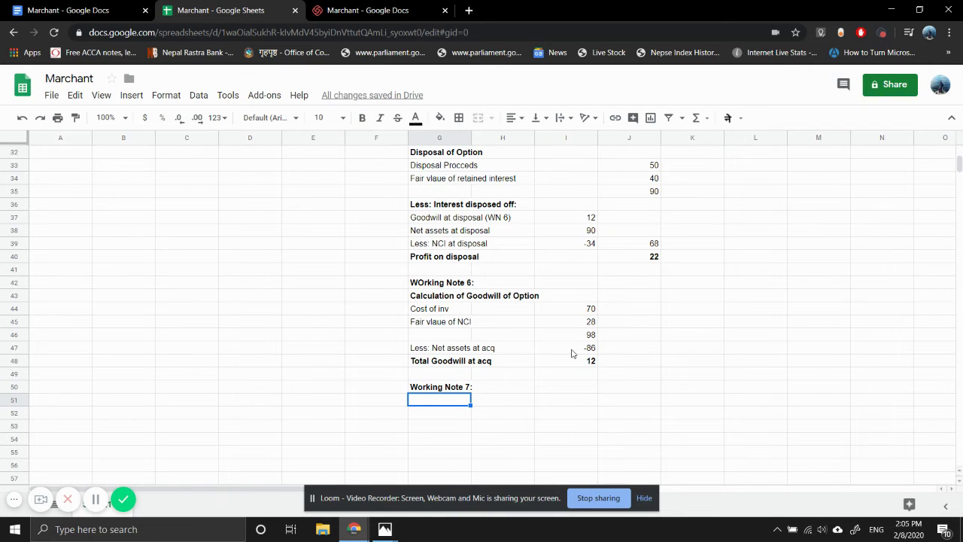
- Start entering the title of Working Note 7 in G51, directly below its heading
type("Ine")
type("stm")
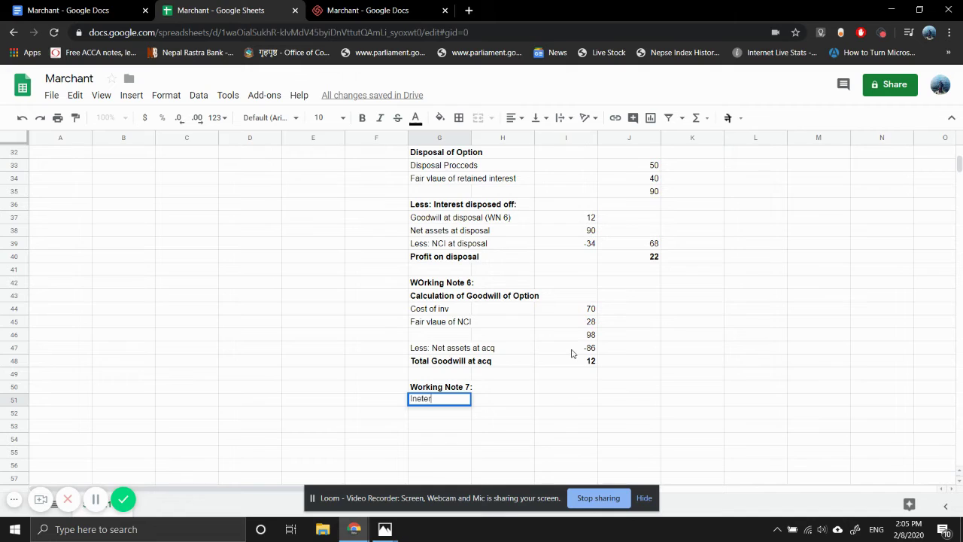
- Enter the heading "Inter-group transaction" in cell G51 below Working Note 7 and make it bold
key("BackSpace")
key("BackSpace")
key("BackSpace")
key("BackSpace")
type("ter-group transaction")
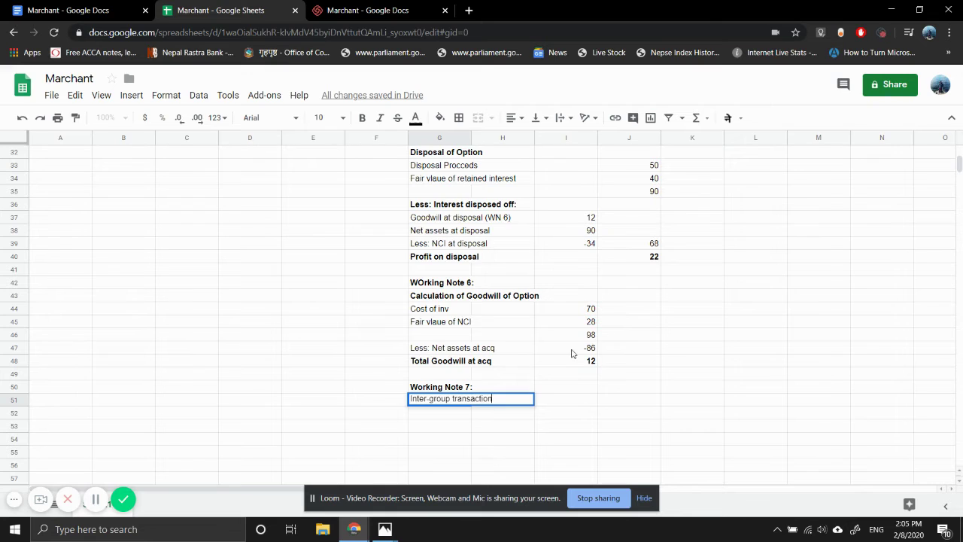
key("Return")
key("Up")
key("ctrl+b")
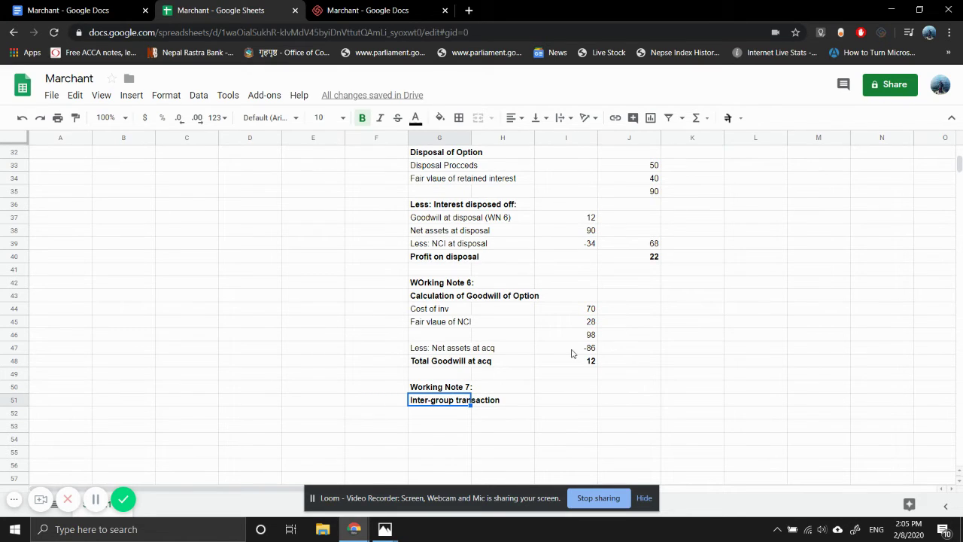
- Check note 4 on the inventory sale to Nathan in Photos, return to the Marchant sheet and enter =12 in cell I51
mouse_move(386, 536)
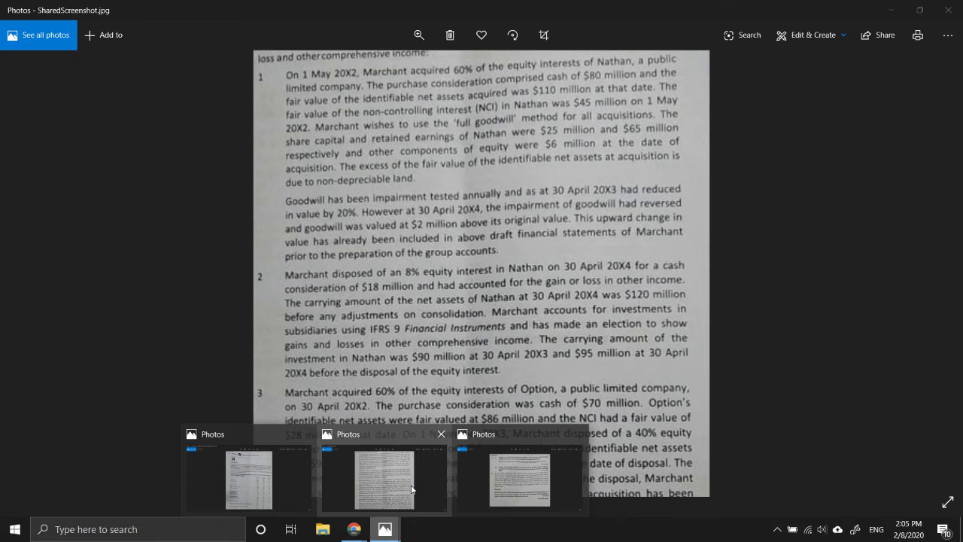
left_click(382, 470)
left_click_drag(451, 377, 435, 87)
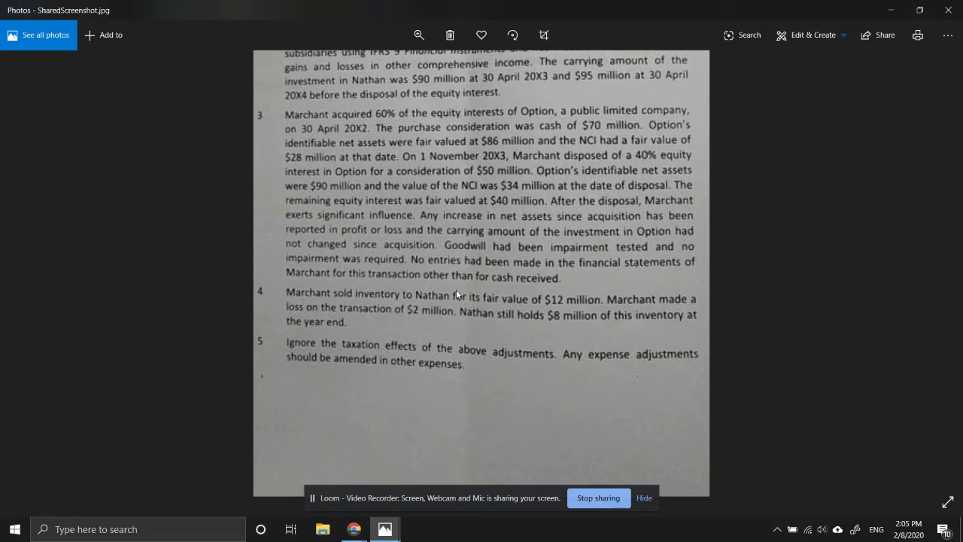
mouse_move(354, 527)
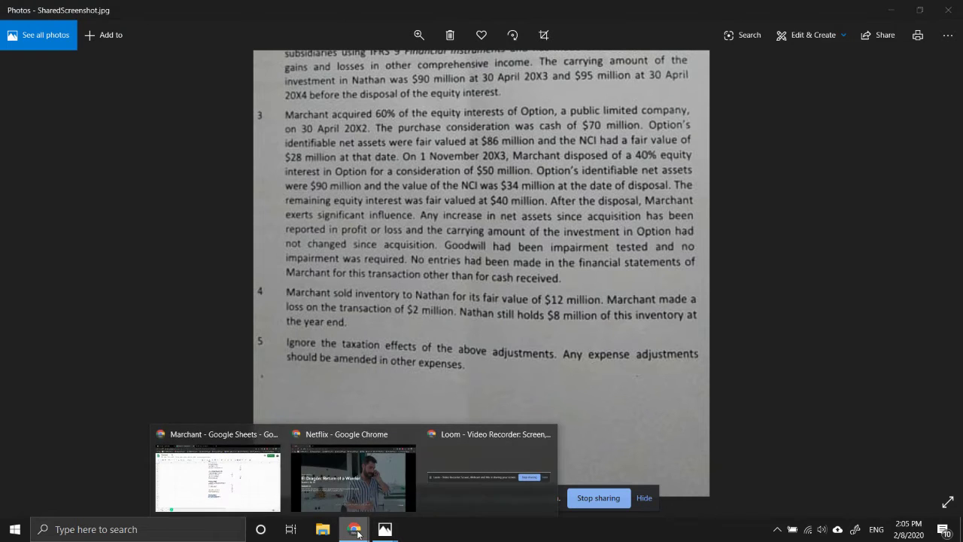
left_click(216, 475)
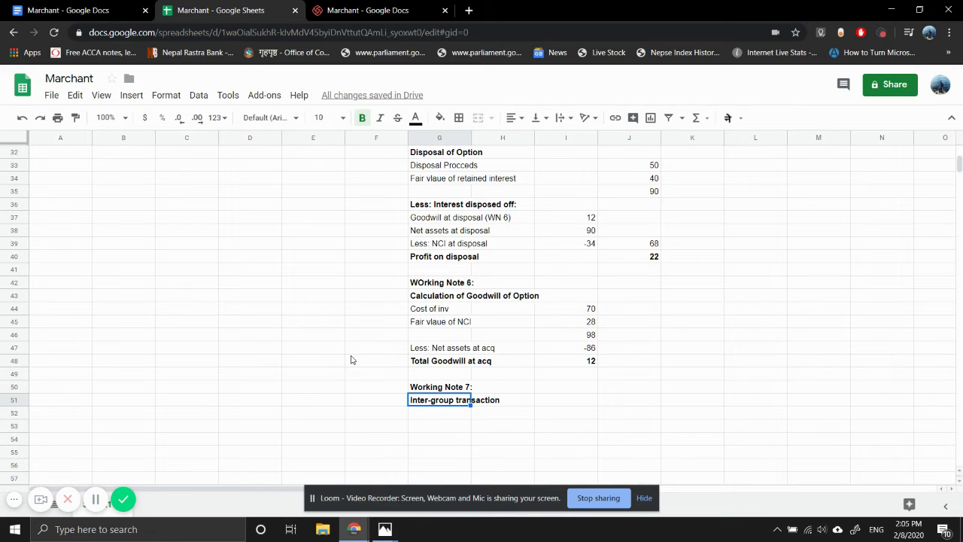
key("Down")
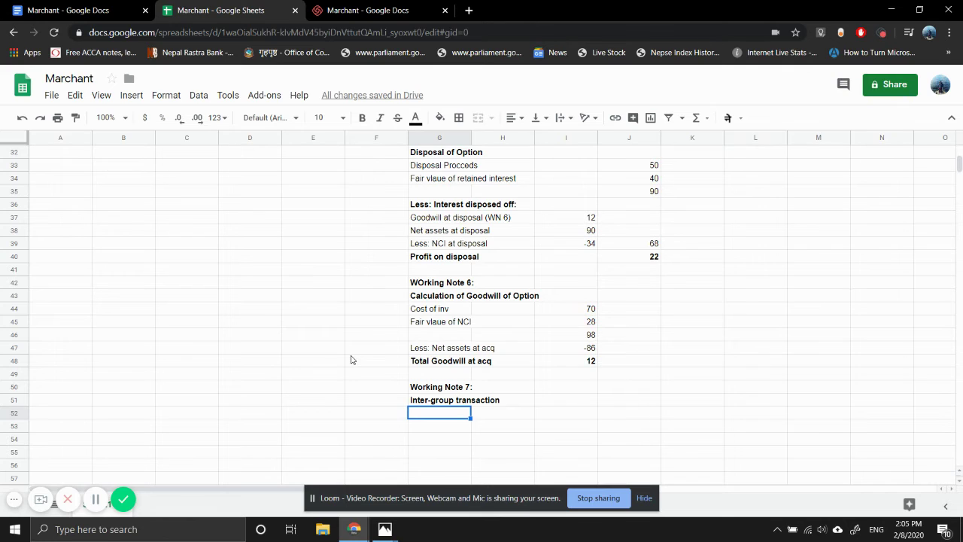
key("Right")
key("Up")
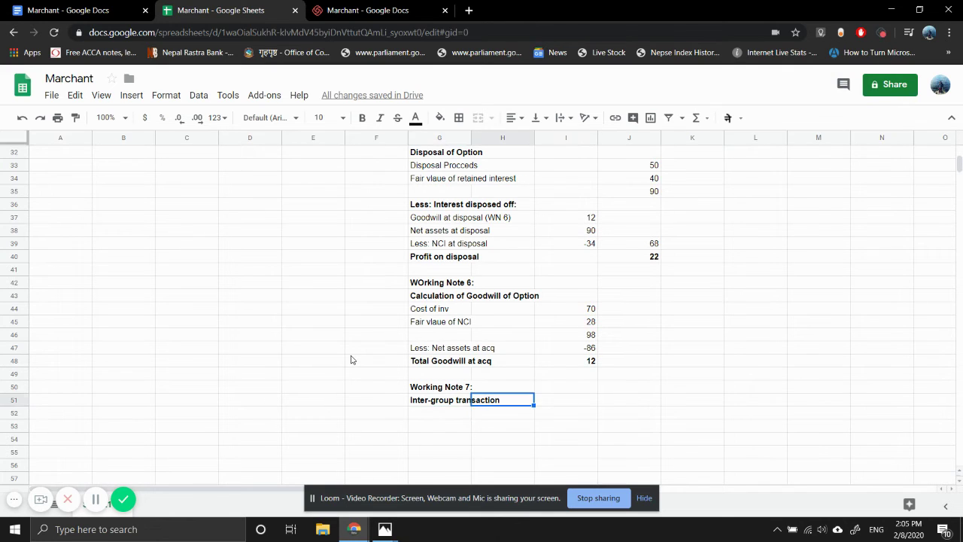
key("Right")
type("=12")
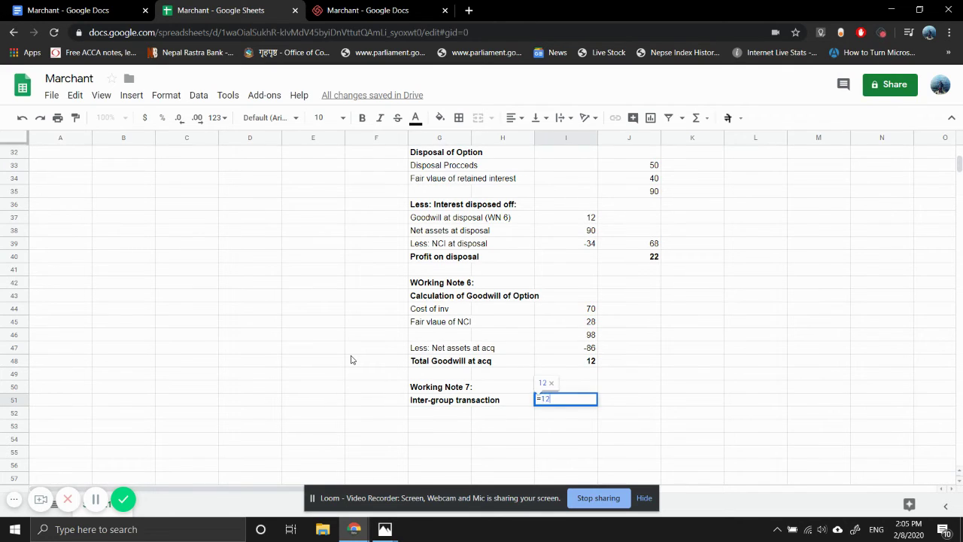
key("Return")
- Append the reference "(WN 7)" to the Revenue and COS labels in the profit or loss statement
scroll(188, 284, "up", 9)
scroll(187, 284, "up", 2)
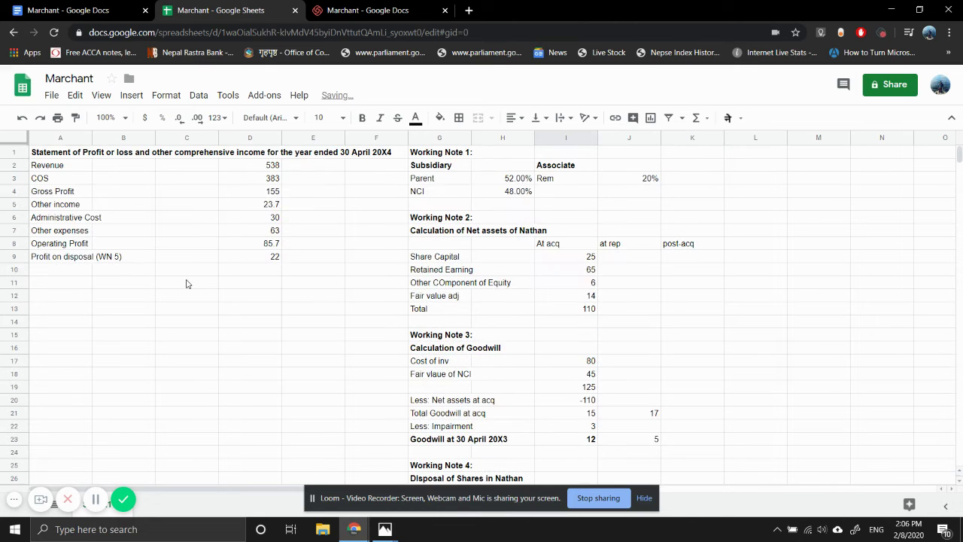
left_click(64, 164)
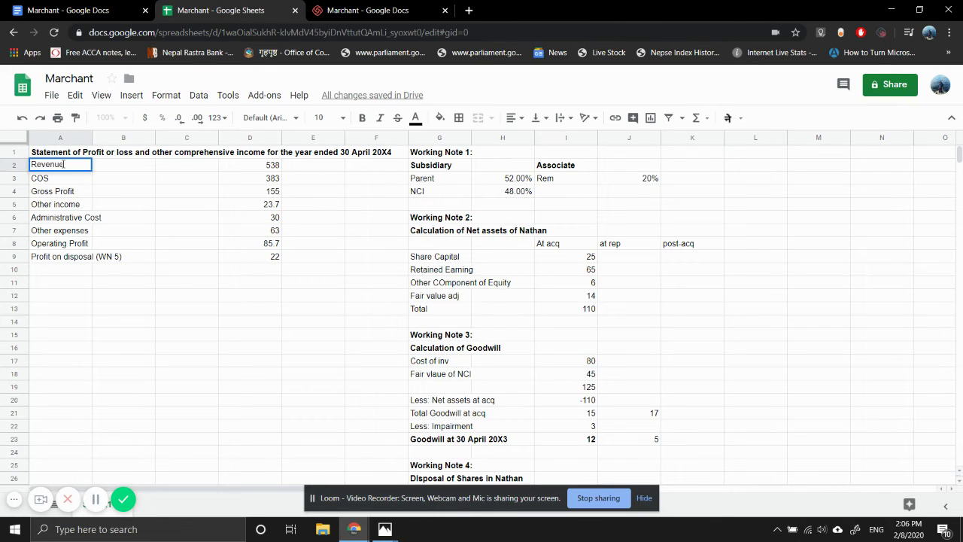
type("(WN 7)")
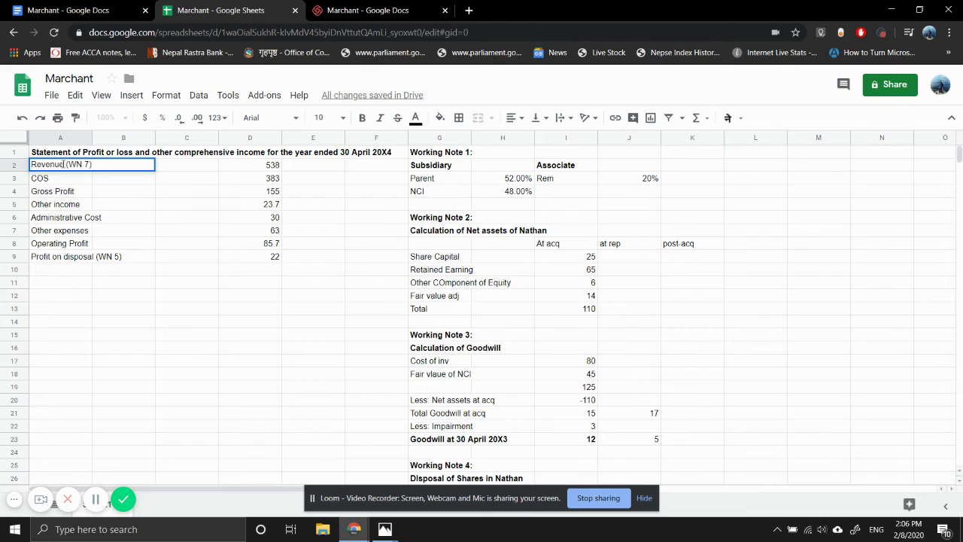
key("Return")
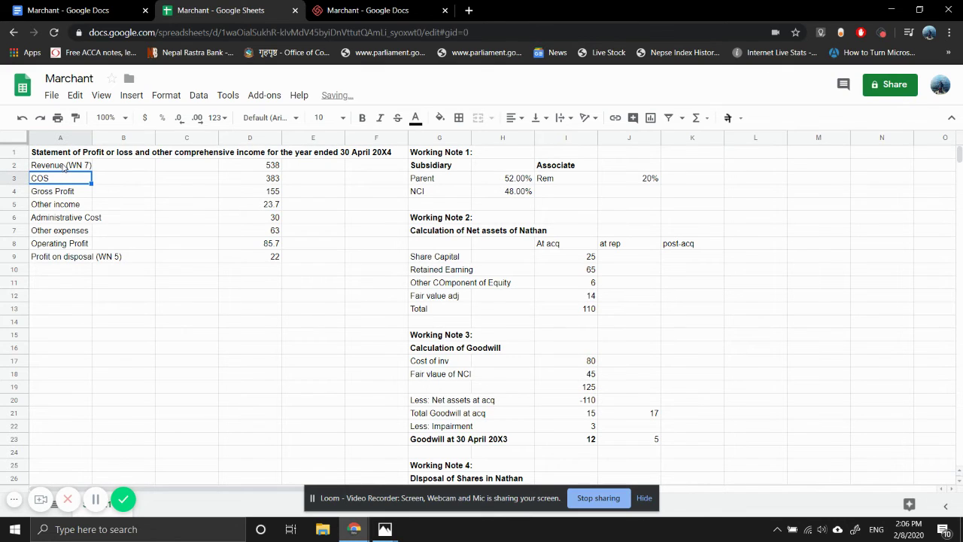
key("Return")
type("(WN")
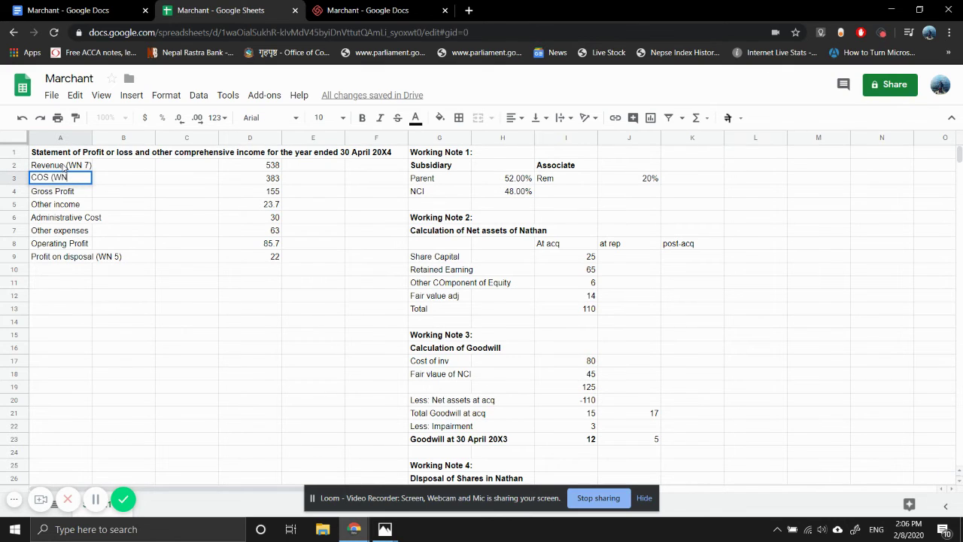
type(" 7)")
key("Return")
- Append "(WN 4)" to the Other income label and "(WN 2)" to the Other expenses label
key("Down")
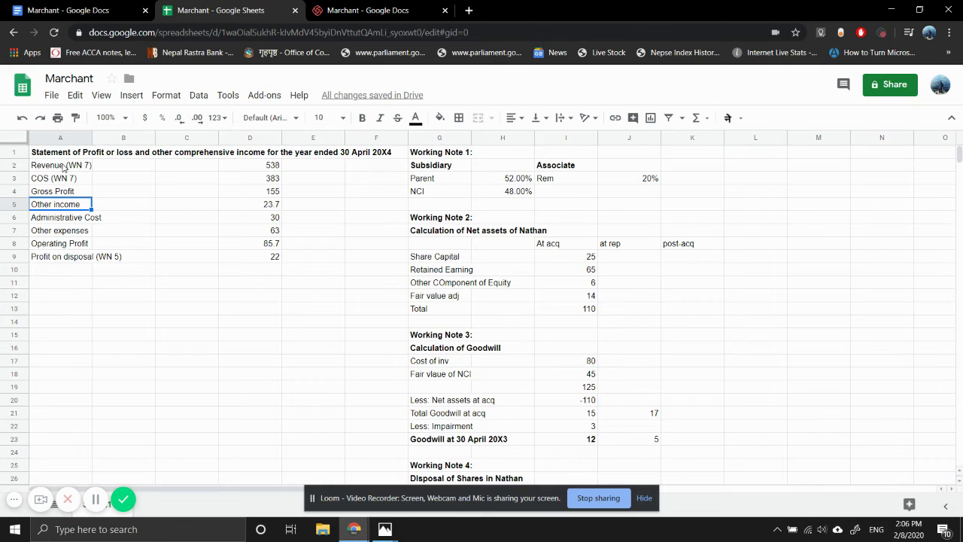
key("Return")
type("(")
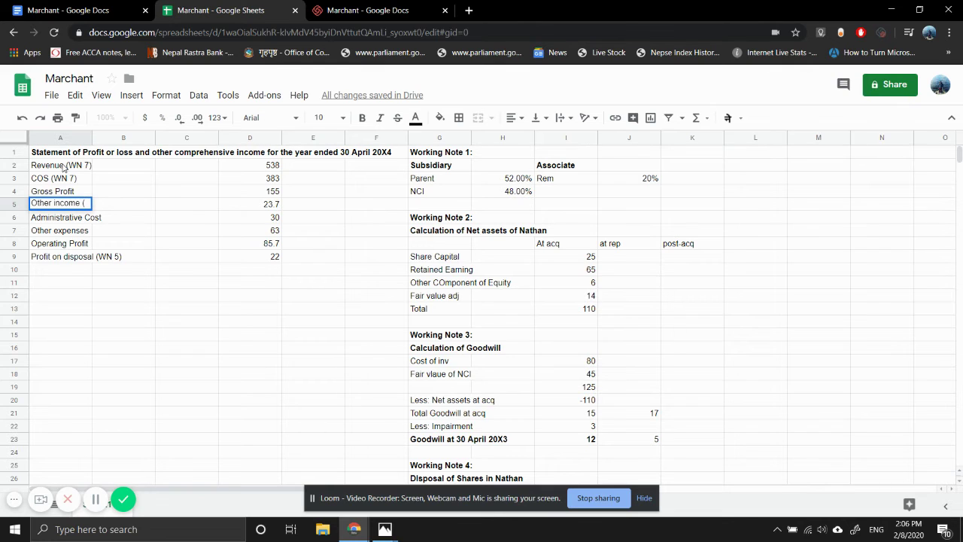
type("WN 4")
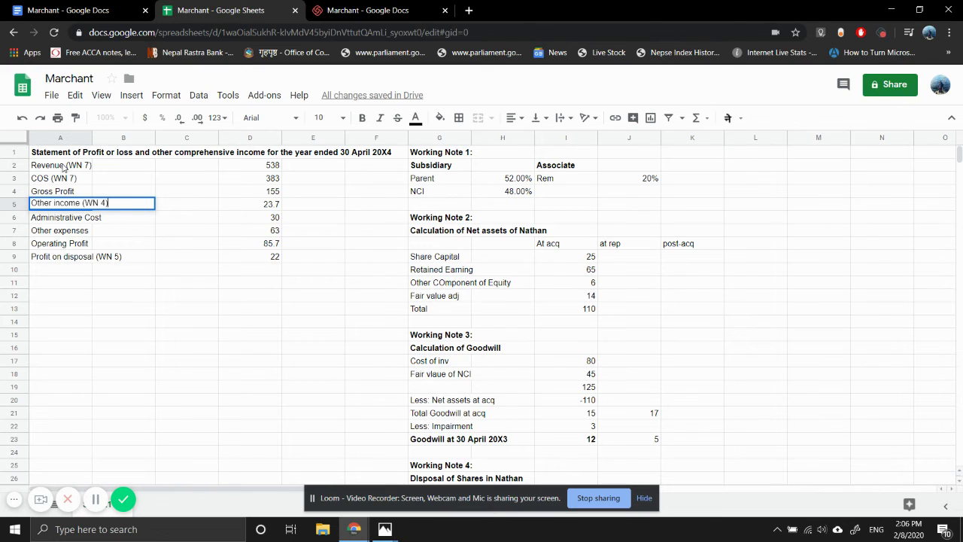
key("Return")
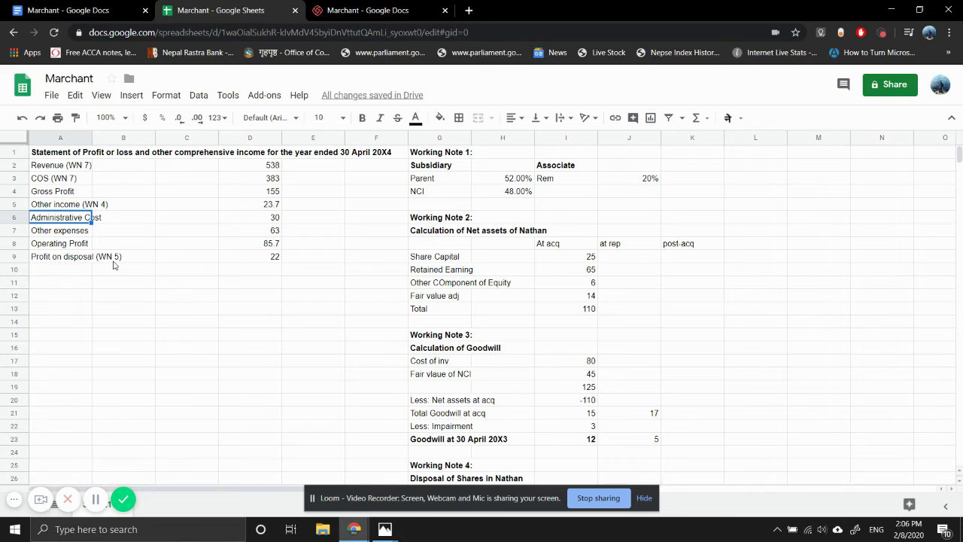
left_click(79, 233)
double_click(80, 233)
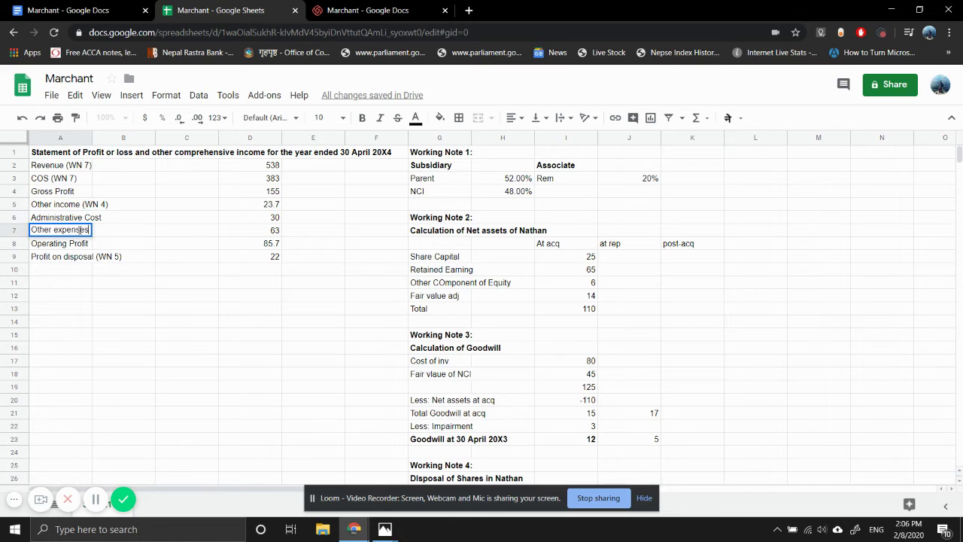
type("(")
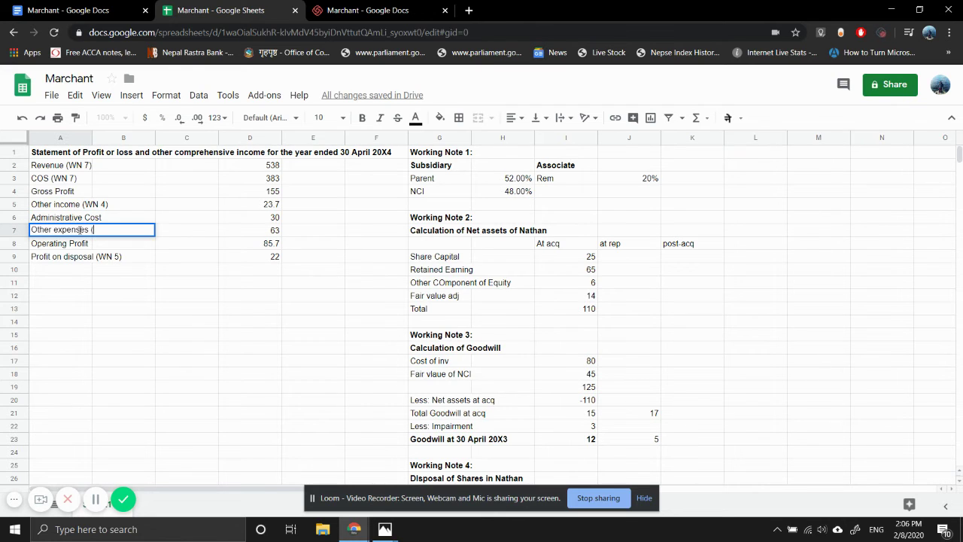
type("WN 2)")
key("Return")
- Add the line label "Share of associate" in cell A10 below Profit on disposal
key("Down")
key("Down")
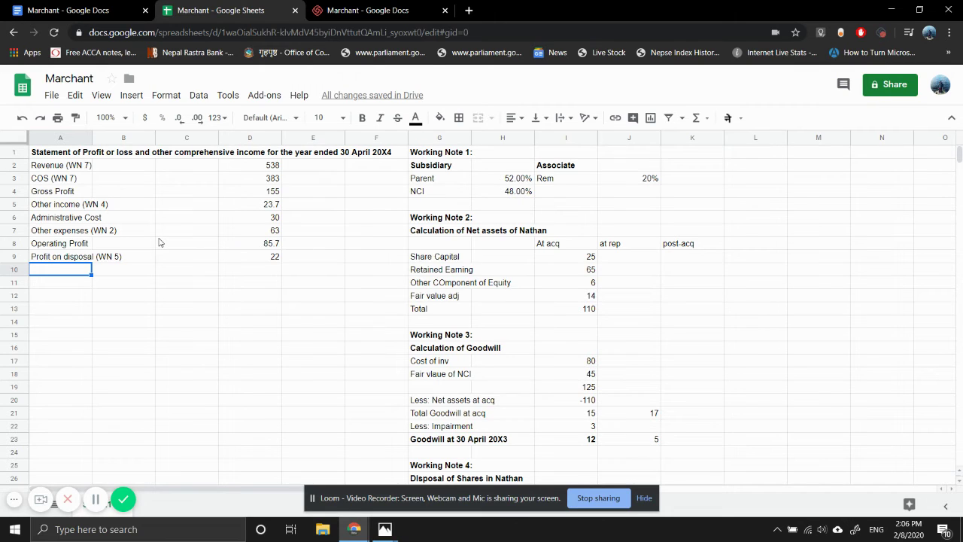
type("Share o")
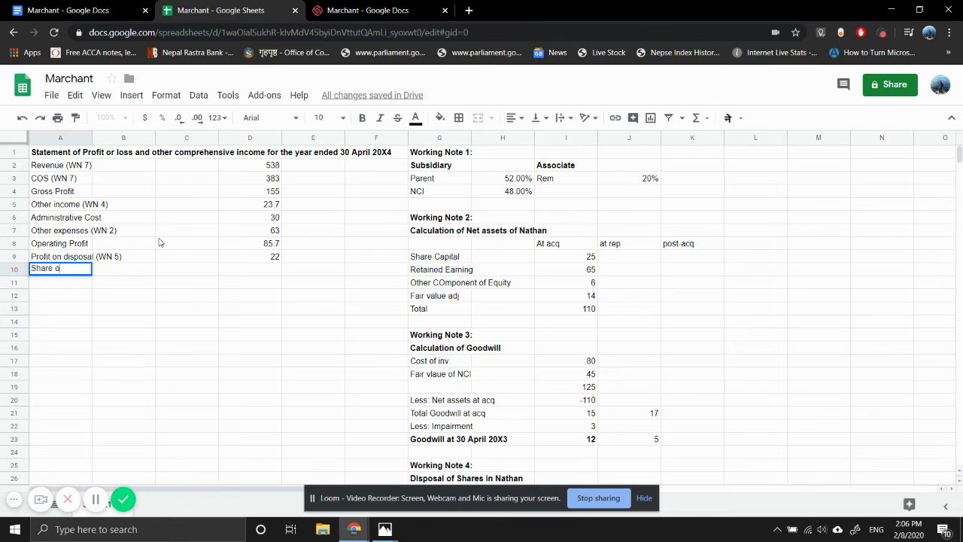
type("f")
key("Return")
left_click(68, 273)
double_click(69, 271)
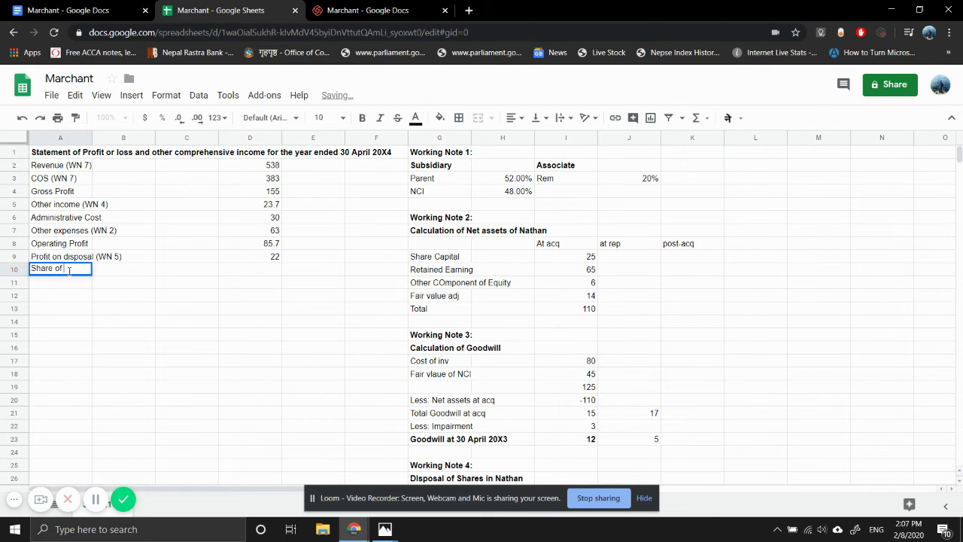
type("associate")
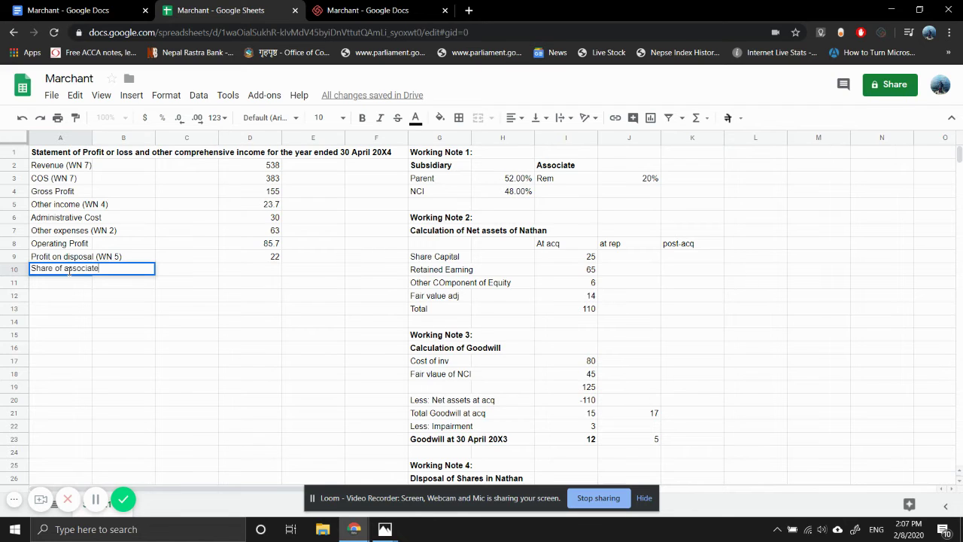
- Calculate the share of associate in D10 as =15*6/12*J3, checking Option's profit for the year in the draft statements in Photos
key("Tab")
key("Tab")
key("Tab")
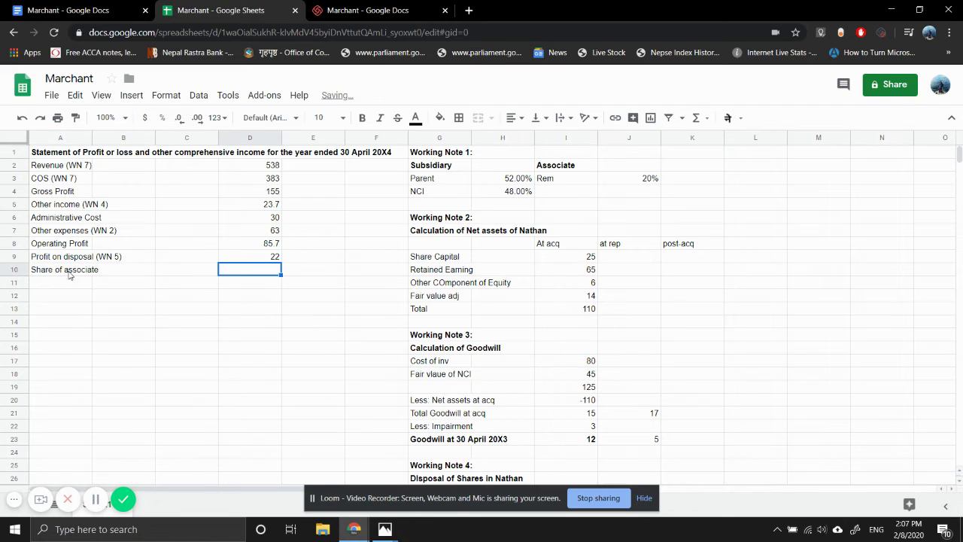
type("=")
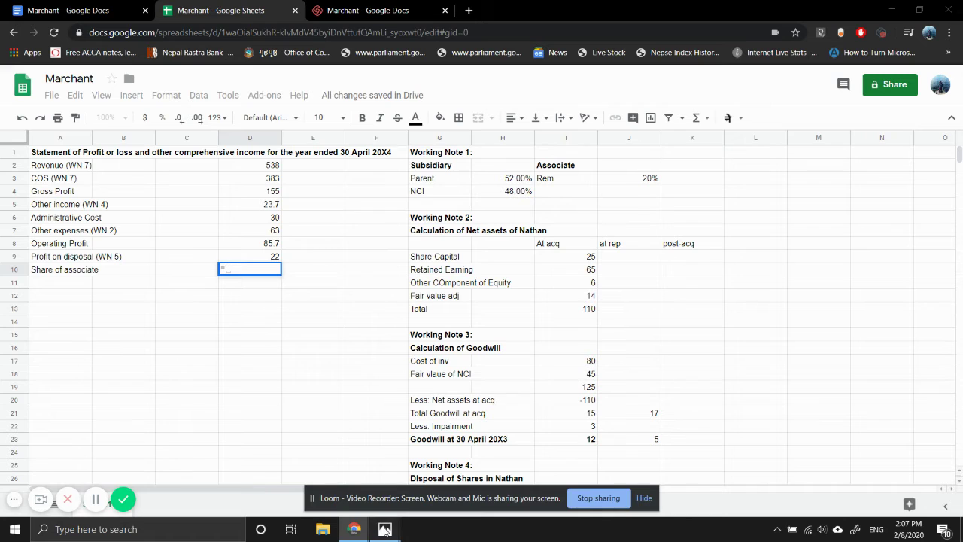
mouse_move(385, 530)
left_click(244, 466)
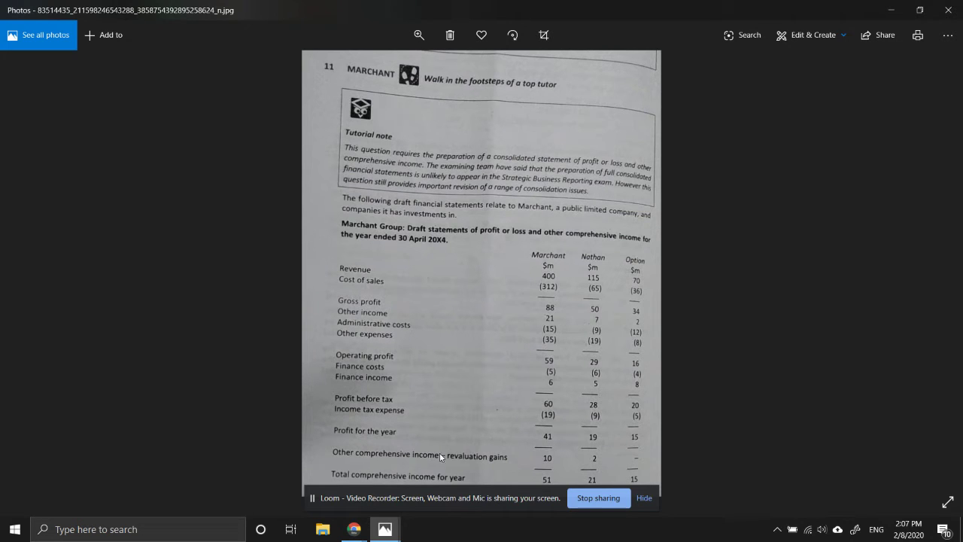
mouse_move(360, 525)
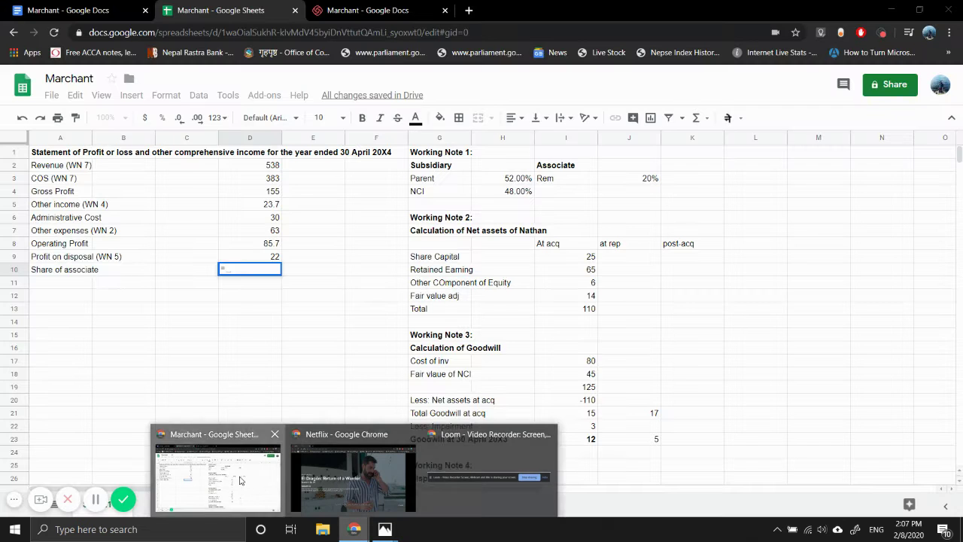
left_click(241, 480)
type("15")
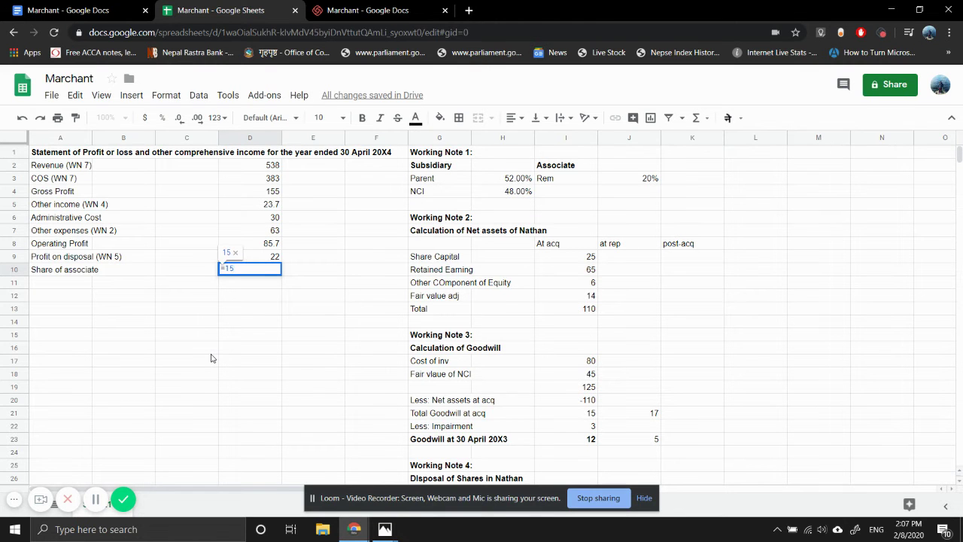
type("*6/12*")
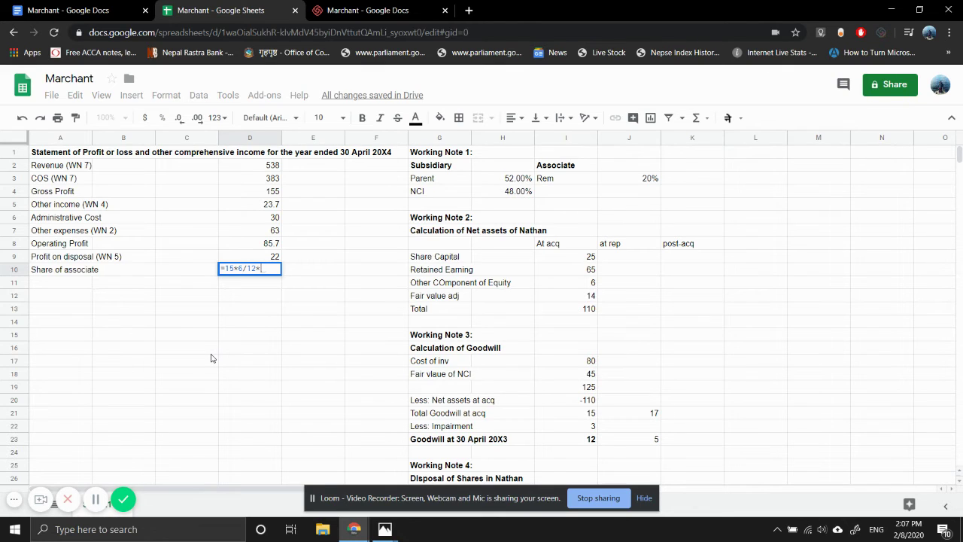
left_click(633, 182)
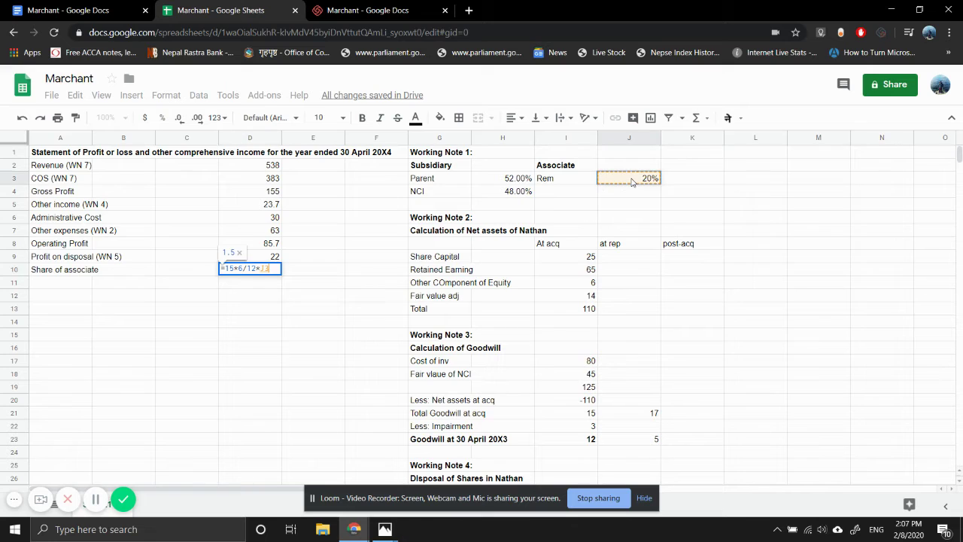
key("Return")
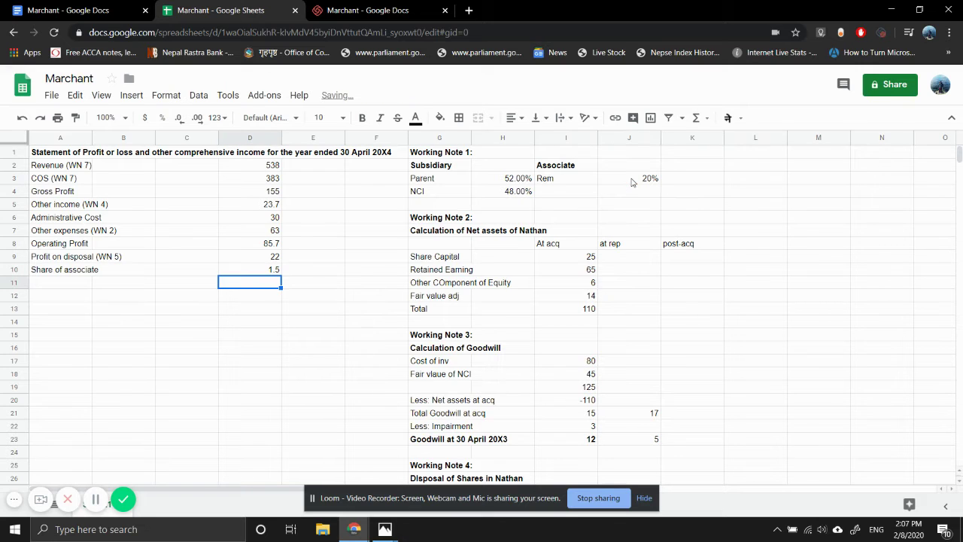
- Add the line label "Finance Cost" in A11 below Share of associate, following the draft statements in Photos
key("Up")
key("Left")
key("Left")
key("Left")
key("Down")
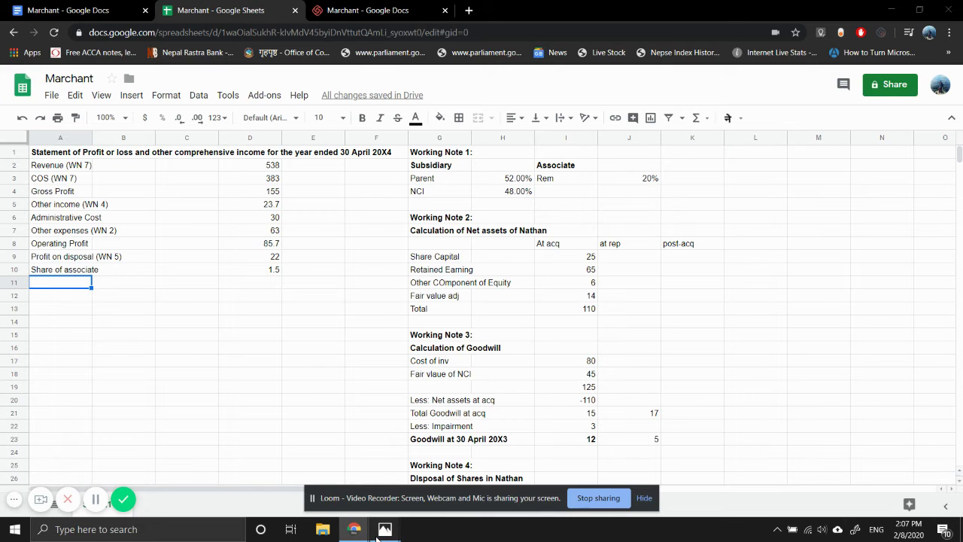
mouse_move(377, 536)
left_click(247, 486)
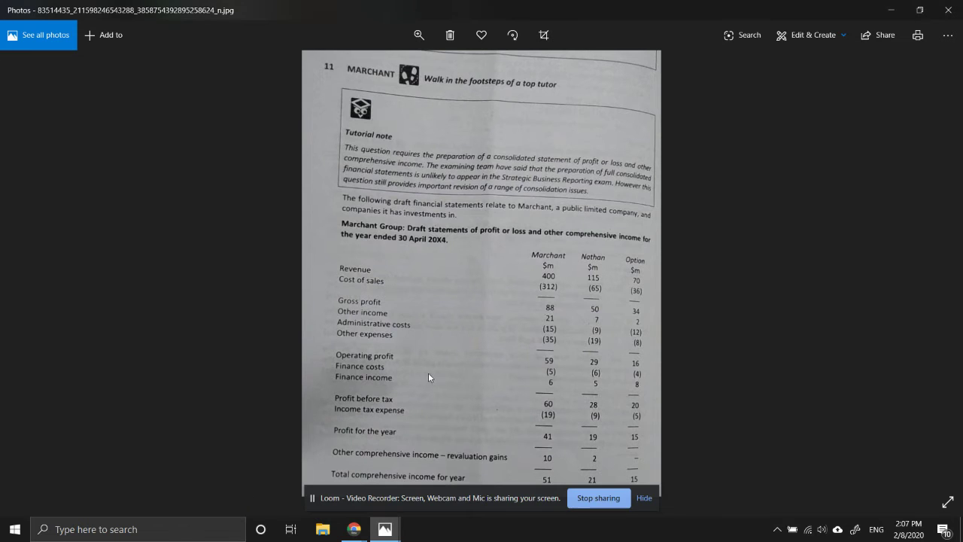
mouse_move(354, 530)
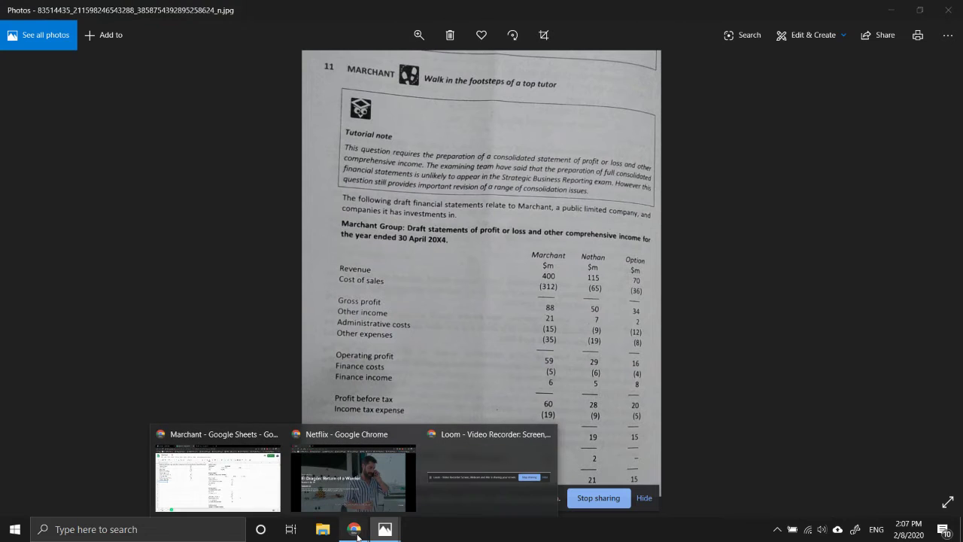
left_click(175, 455)
type("F")
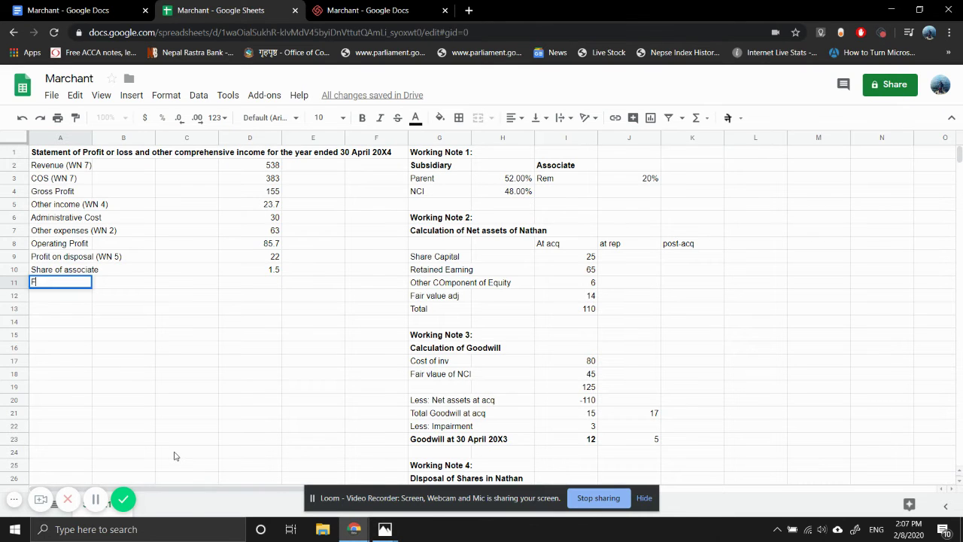
type("inance COs")
key("BackSpace")
key("BackSpace")
key("BackSpace")
type("ost")
key("Return")
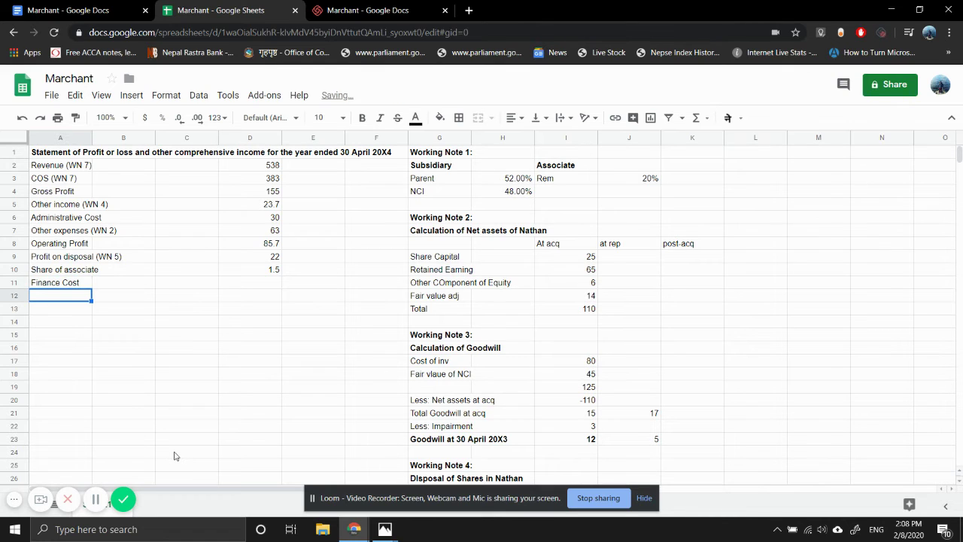
- Add the line label "Finance Income" in A12 below Finance Cost
type("Finance ")
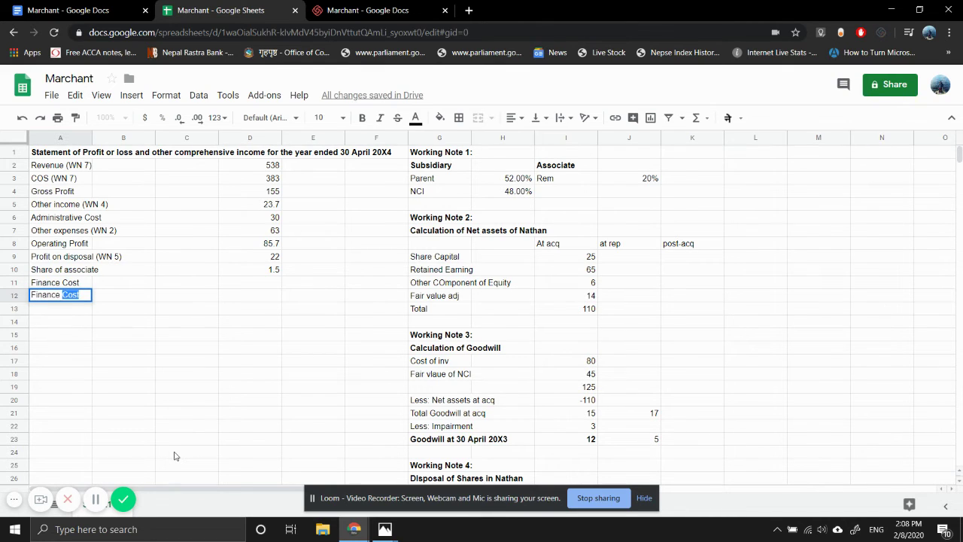
type("Income")
key("Return")
- Calculate the finance cost in D11 as =5+6+2, checking the companies' finance costs in the draft statements in Photos
key("Up")
key("Right")
key("Right")
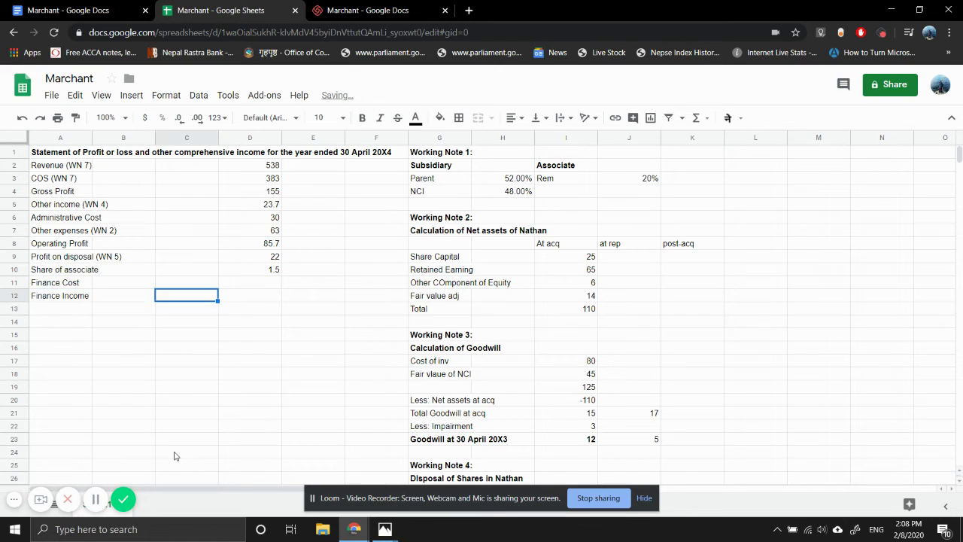
key("Up")
key("Right")
key("Right")
key("Left")
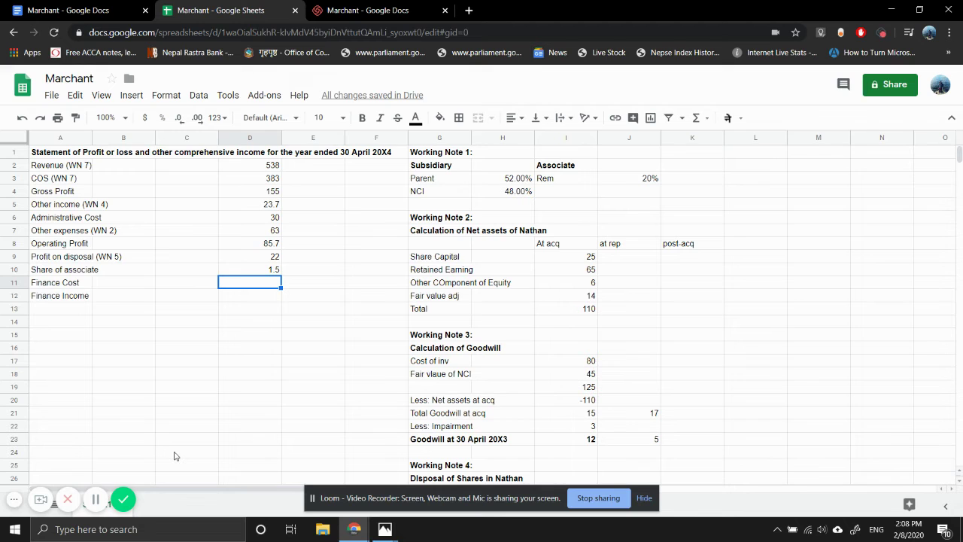
type("=")
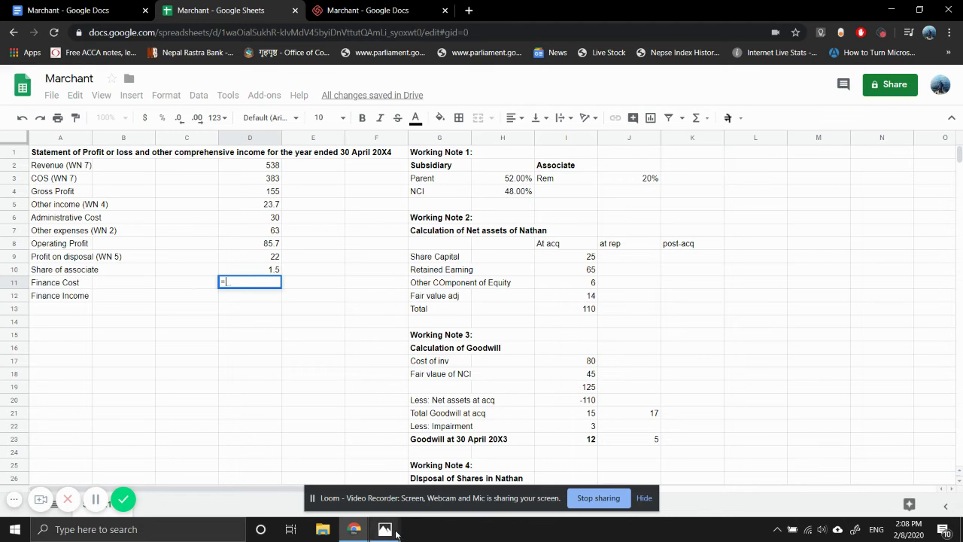
mouse_move(397, 535)
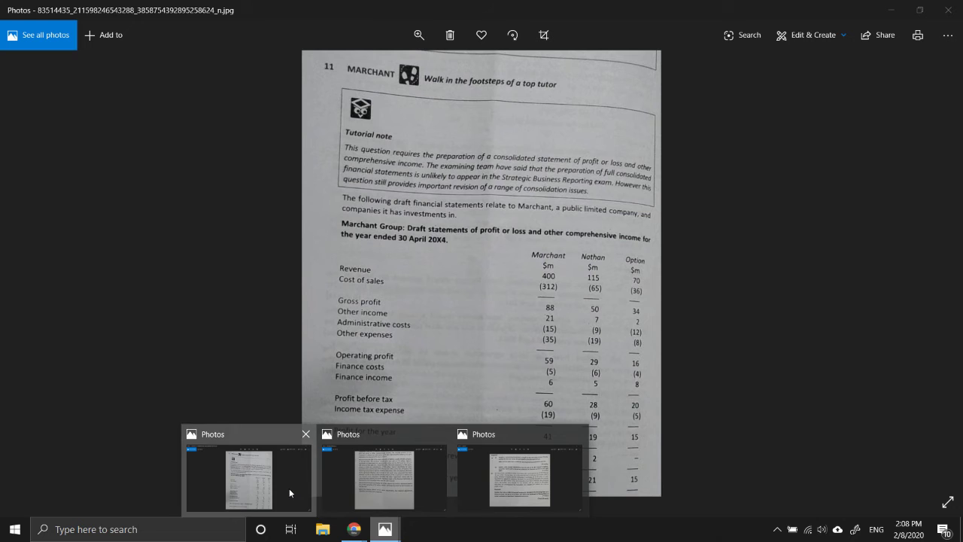
left_click(289, 488)
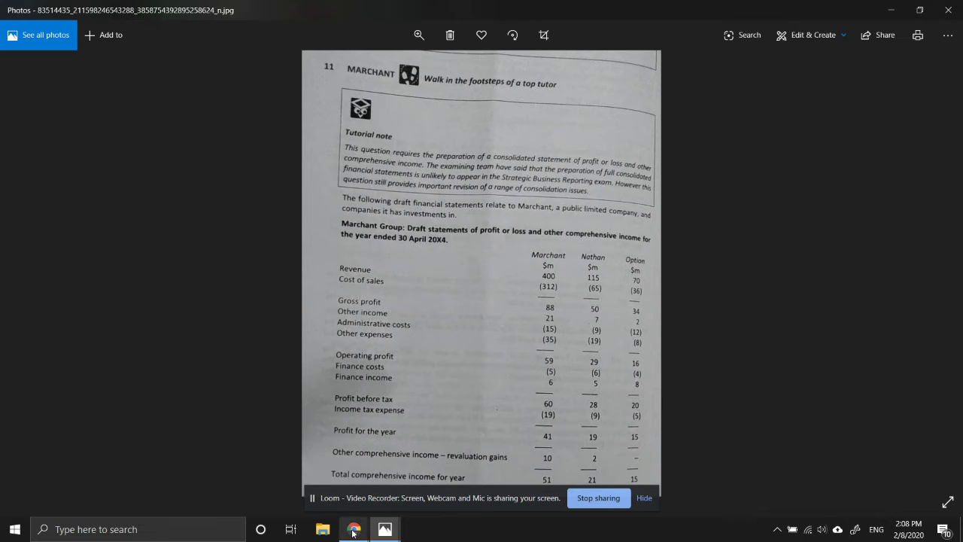
mouse_move(354, 530)
left_click(249, 481)
type("=")
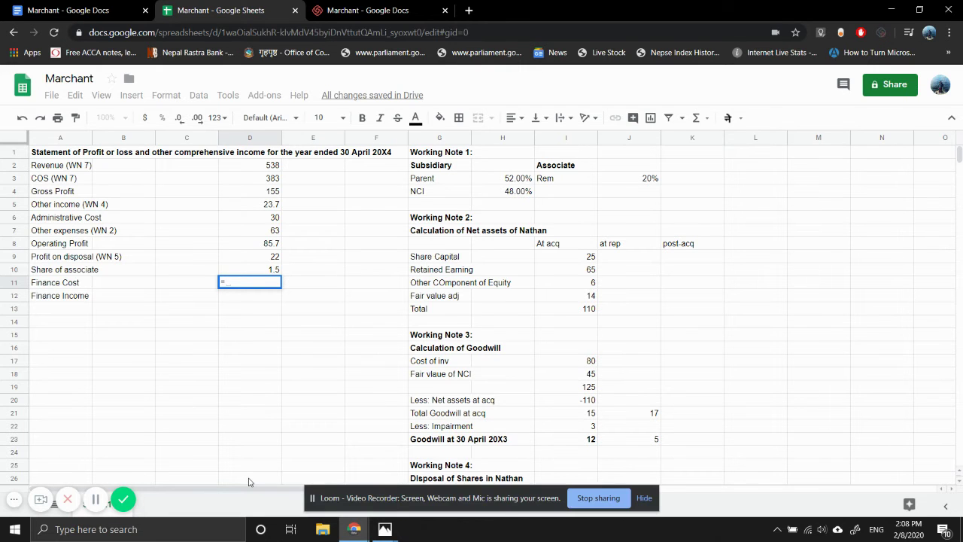
type("5+6+2")
key("Return")
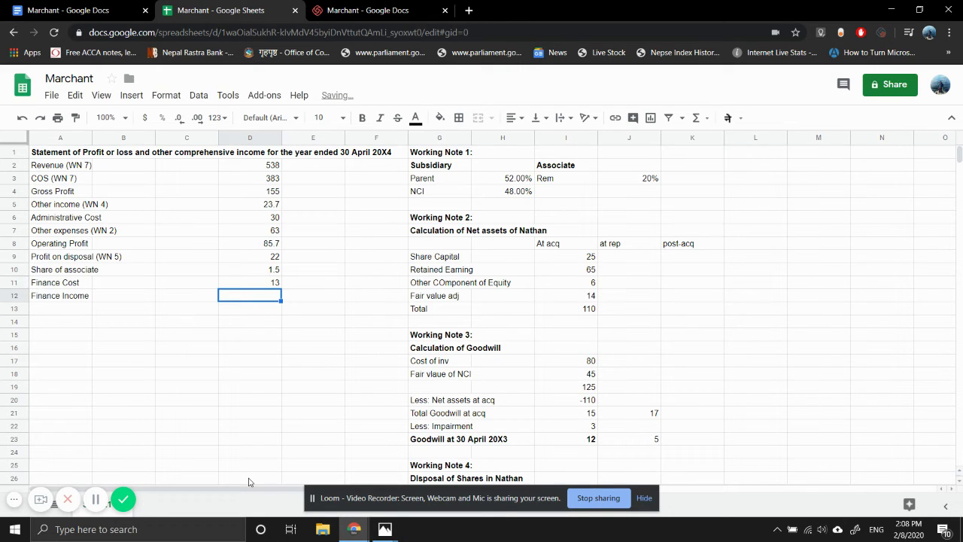
type("=")
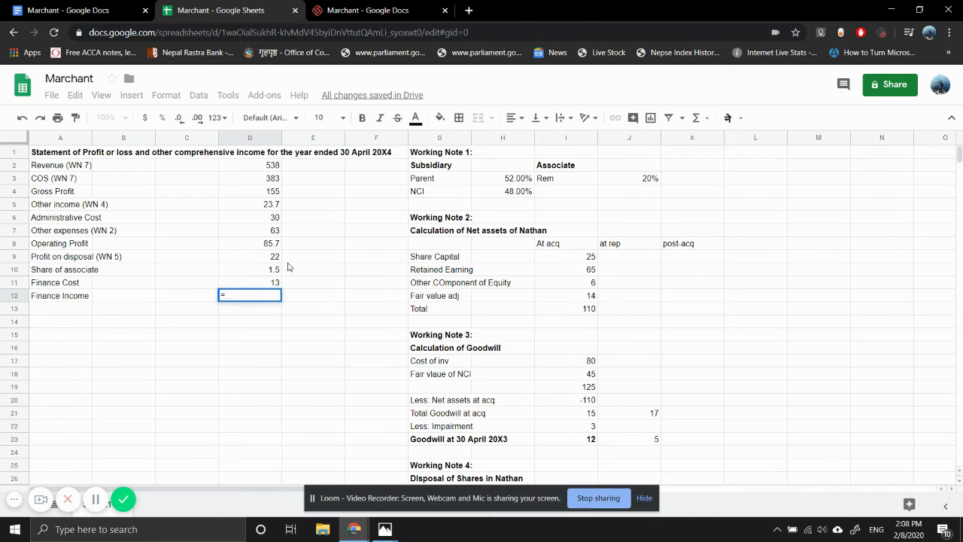
left_click(247, 284)
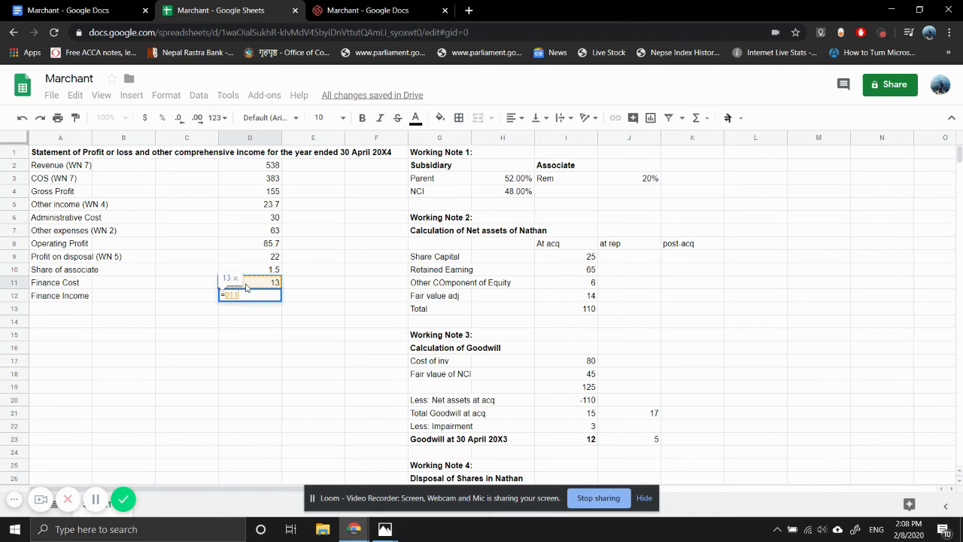
key("BackSpace")
key("BackSpace")
key("BackSpace")
key("BackSpace")
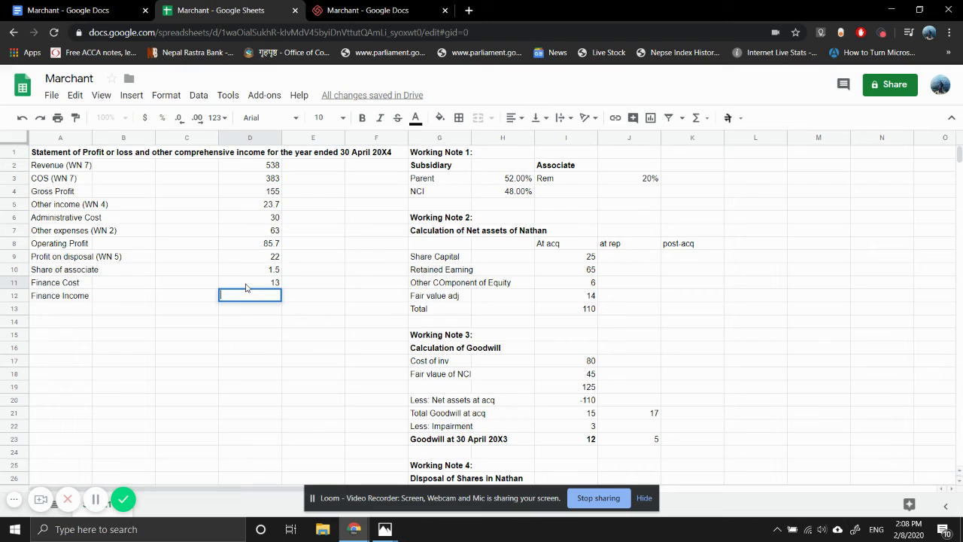
key("Return")
- Change the finance cost formula in D11 to =5+6+4*6/12 so Option's share is time-apportioned
left_click(245, 285)
type("=5+6+")
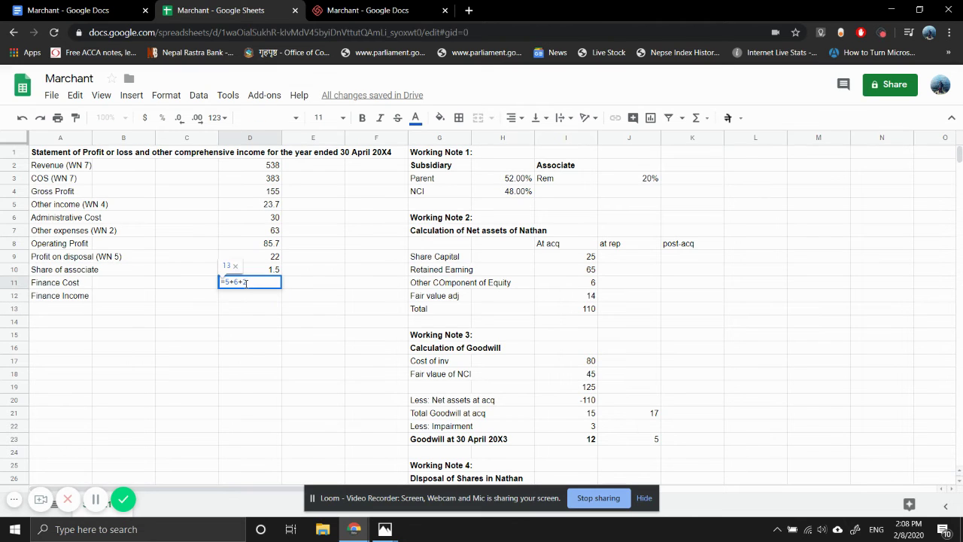
type("4*6/12")
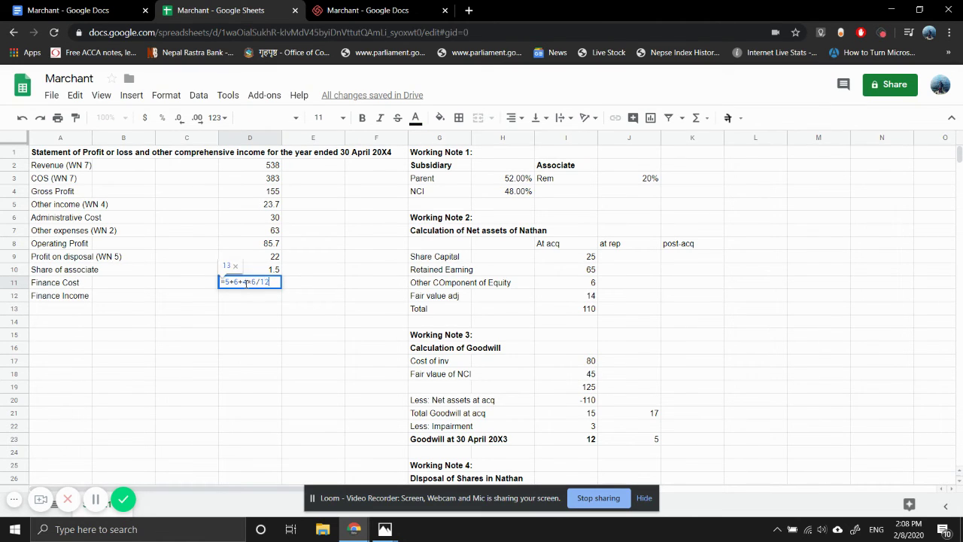
key("Return")
- Calculate the finance income in D12 as =6+5+8*6/12, checking the companies' figures in the draft statements in Photos
type("=")
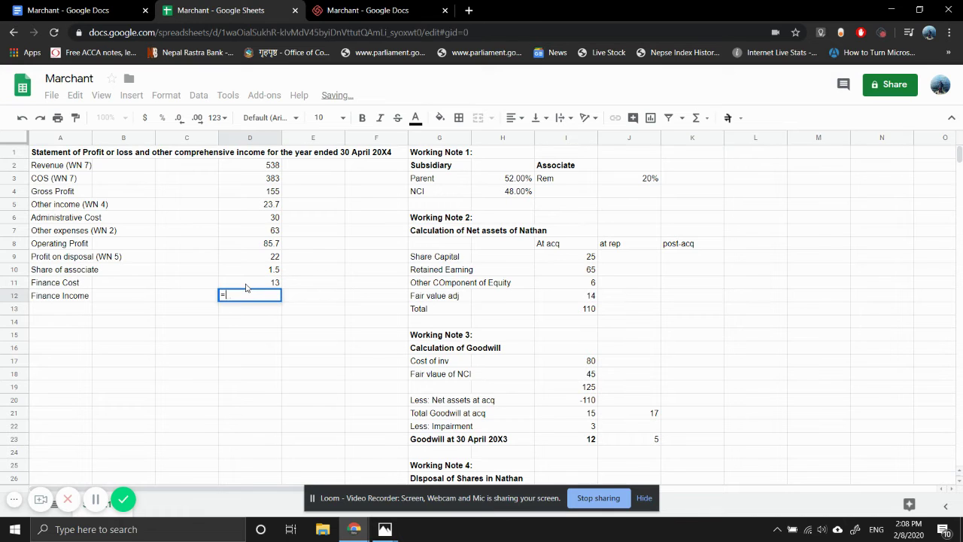
mouse_move(383, 531)
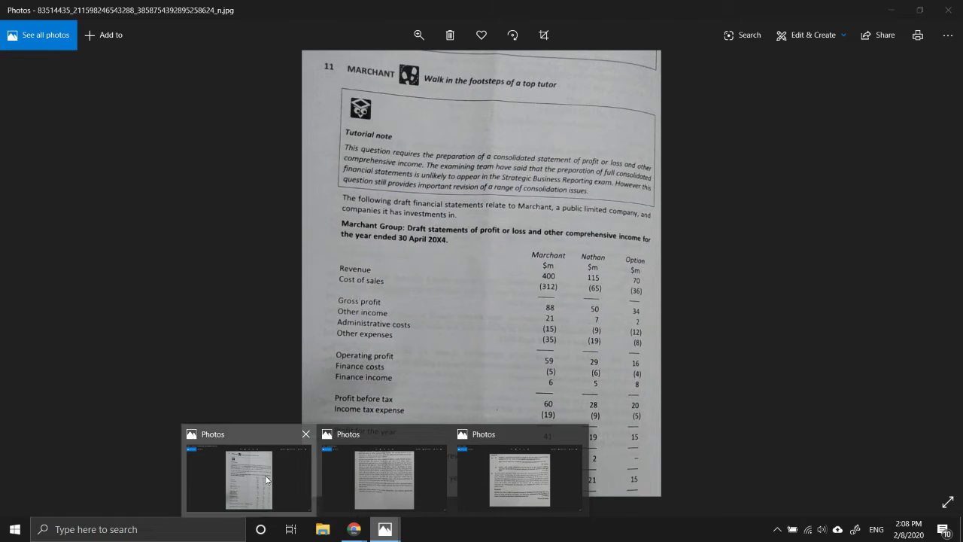
left_click(248, 475)
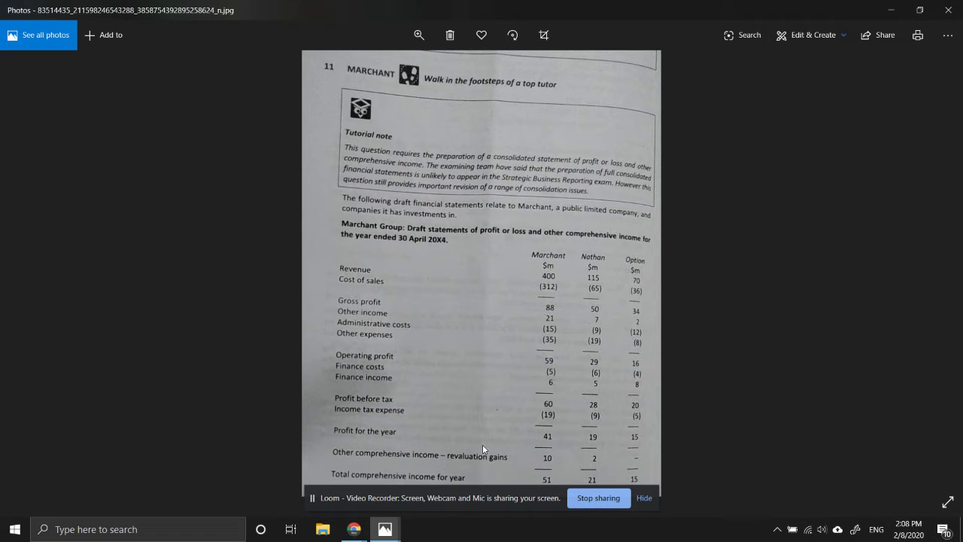
mouse_move(354, 529)
left_click(233, 507)
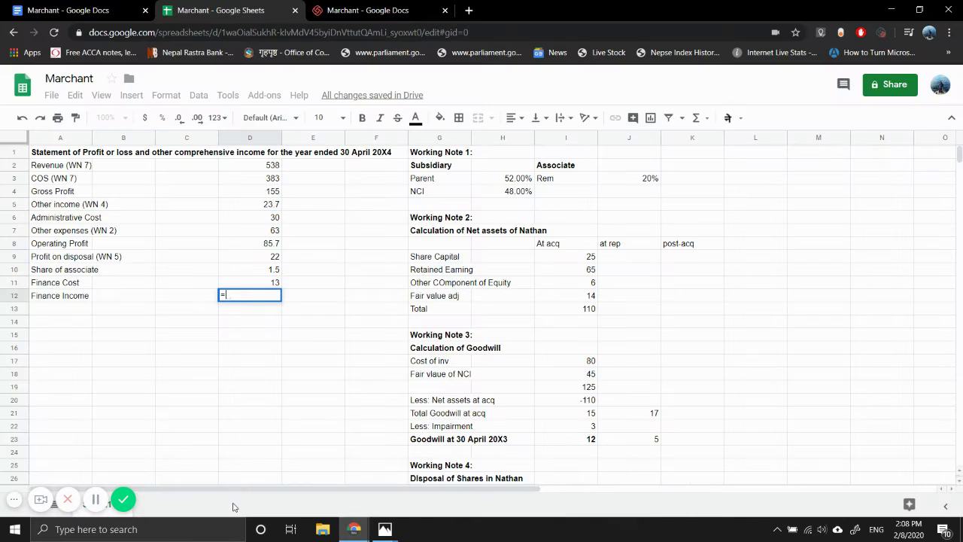
type("6+5+")
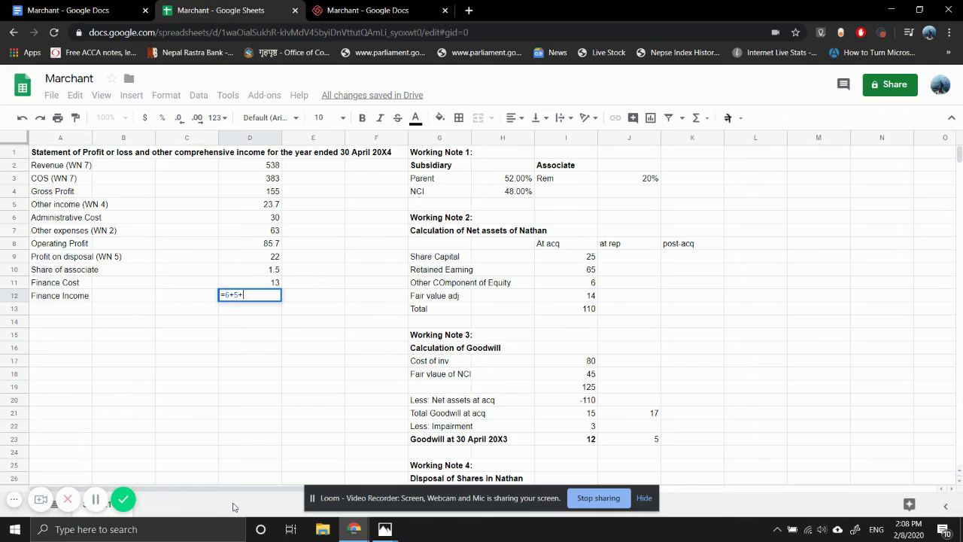
type("8*6/12")
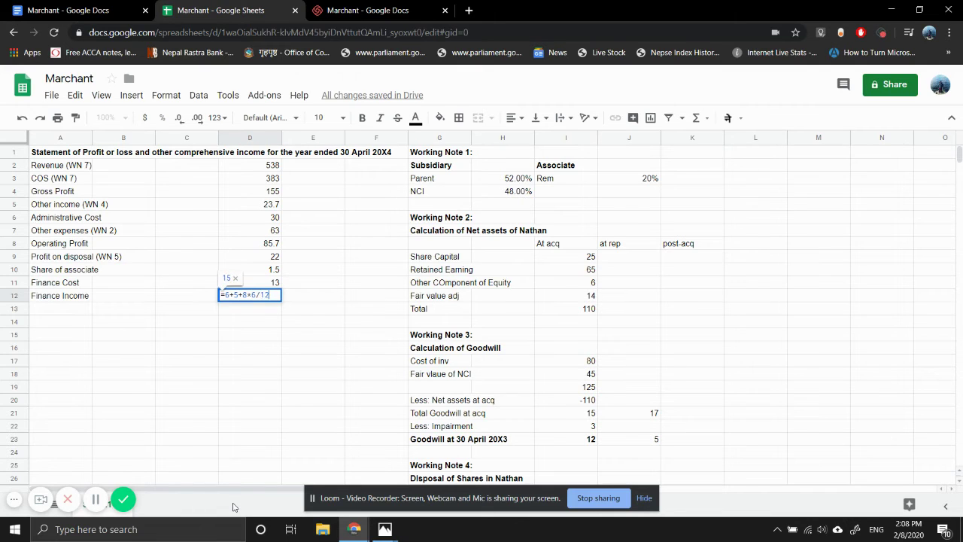
key("Return")
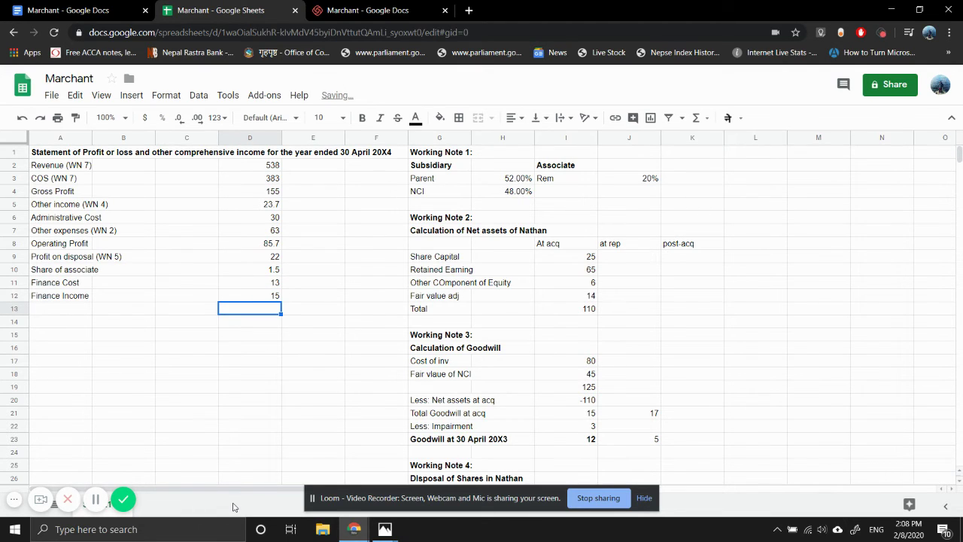
- Add the line label "Prfoit before tax" in A13 below Finance Income
key("Left")
key("Left")
key("Left")
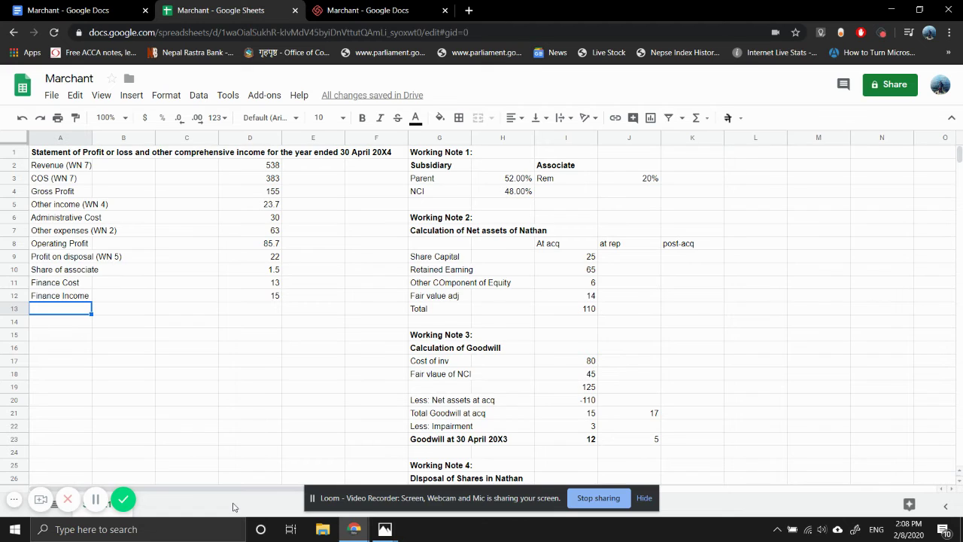
type("Prfoit before tax")
key("Return")
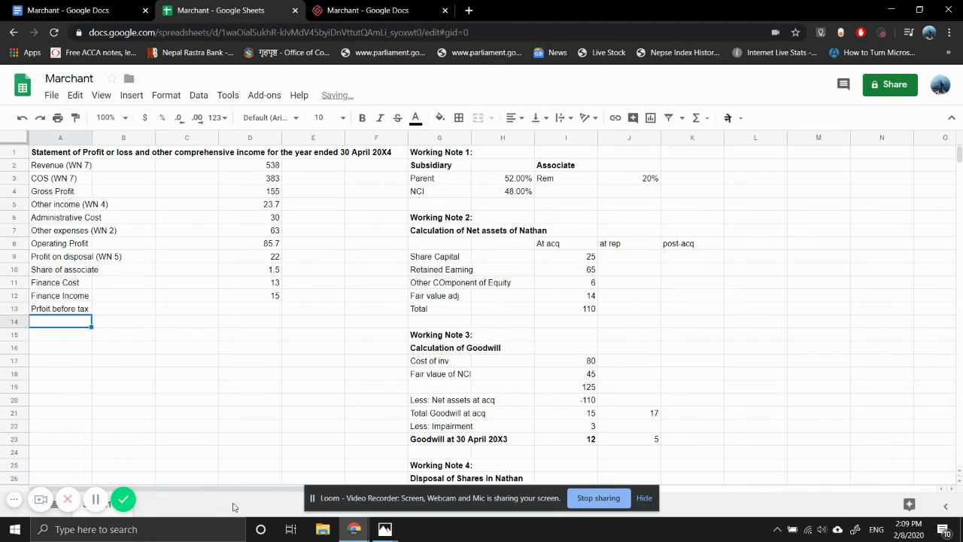
- Calculate profit before tax in D13 with the formula =D12+D10+D9+D8-D11
key("Up")
key("Right")
key("Right")
key("Right")
type("=")
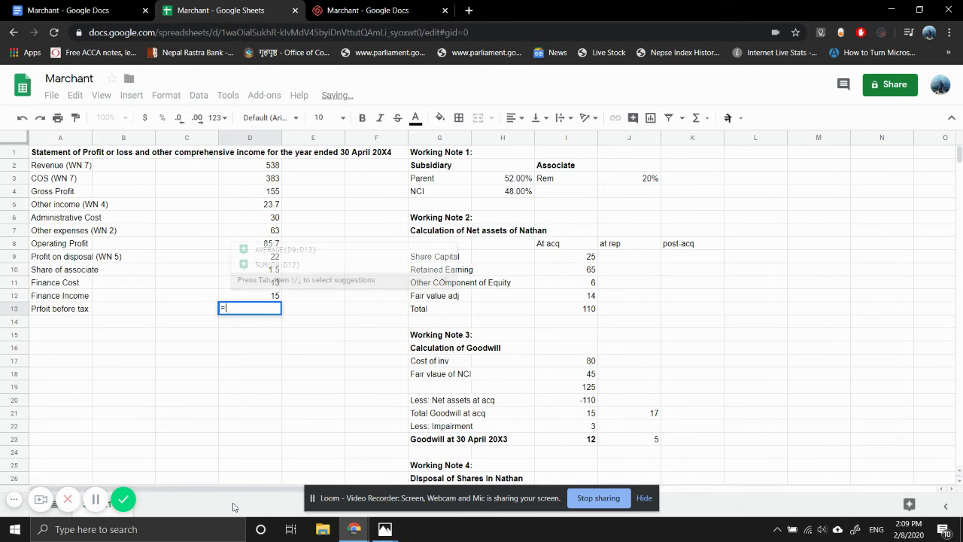
left_click(232, 294)
type("+")
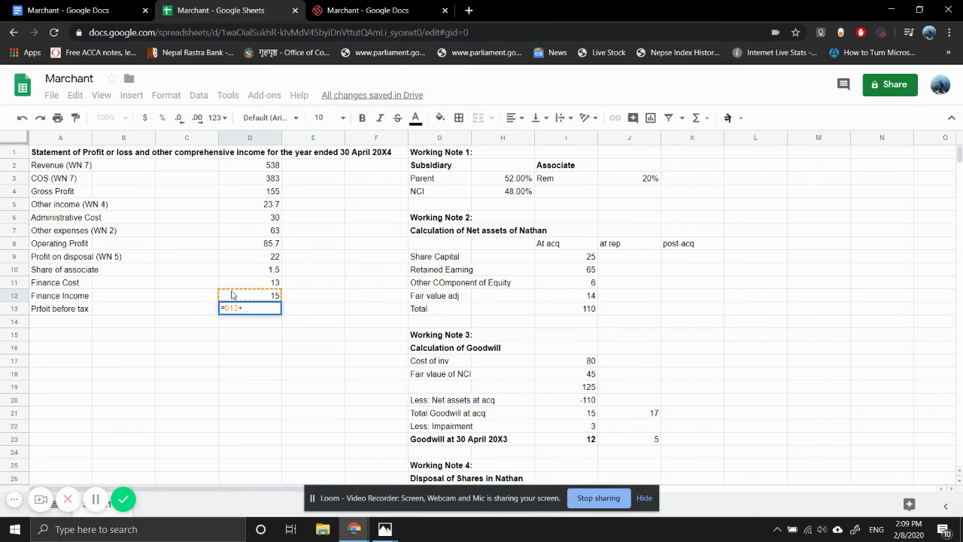
key("Up")
key("Up")
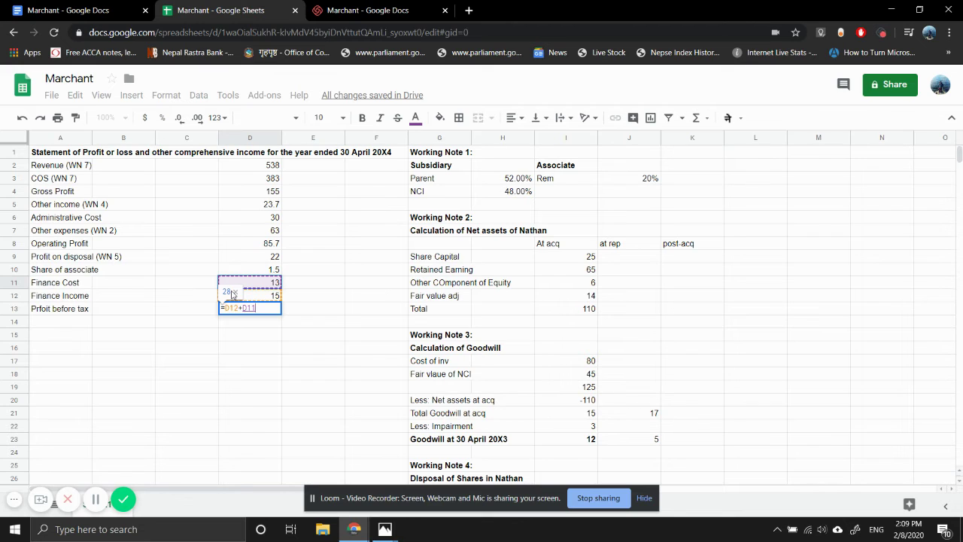
key("Up")
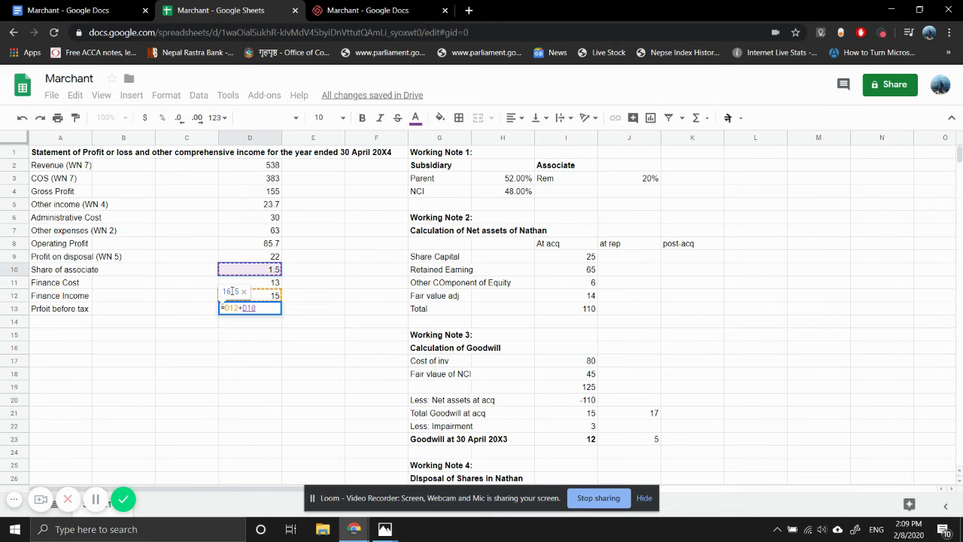
type("+")
key("Up")
key("Up")
key("Up")
key("Up")
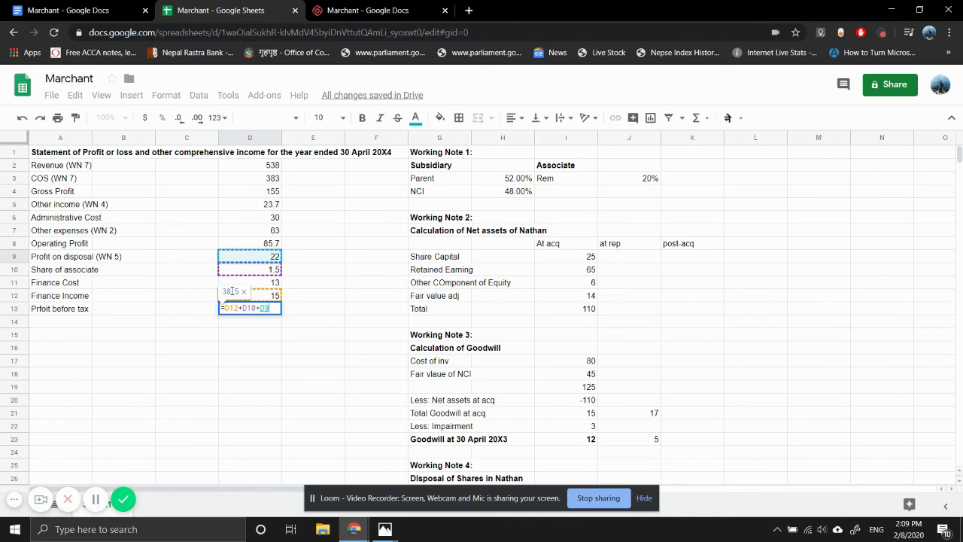
type("+")
key("Up")
key("Up")
key("Up")
key("Up")
key("Up")
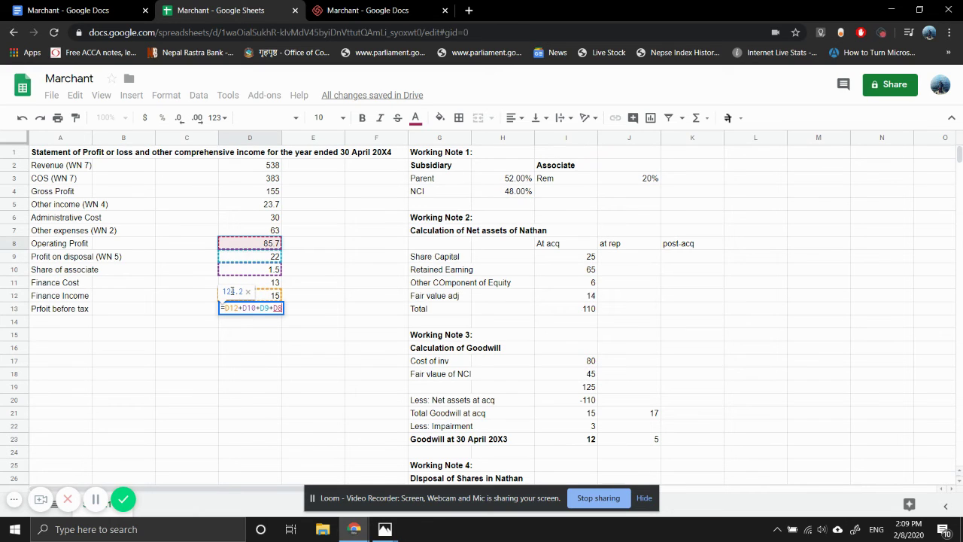
type("+")
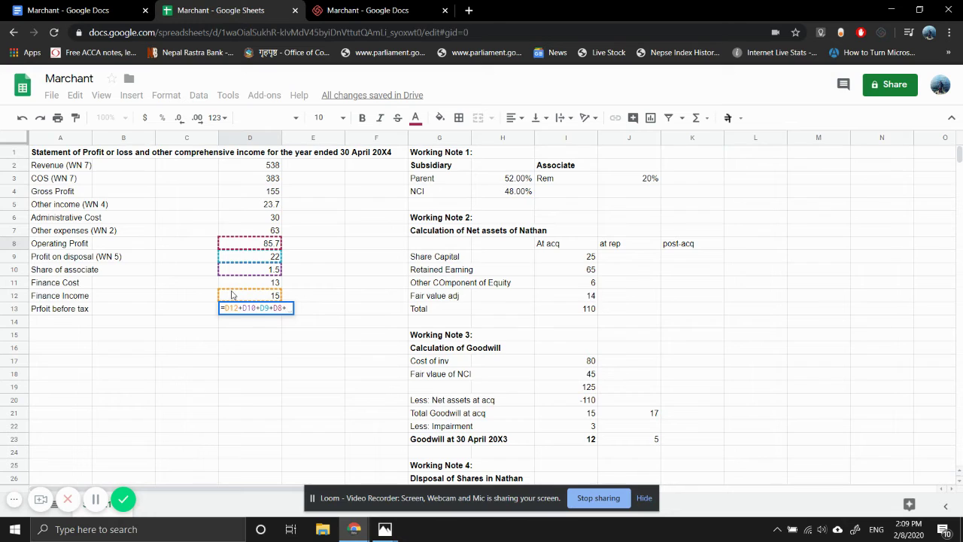
key("BackSpace")
type("-D11")
key("Return")
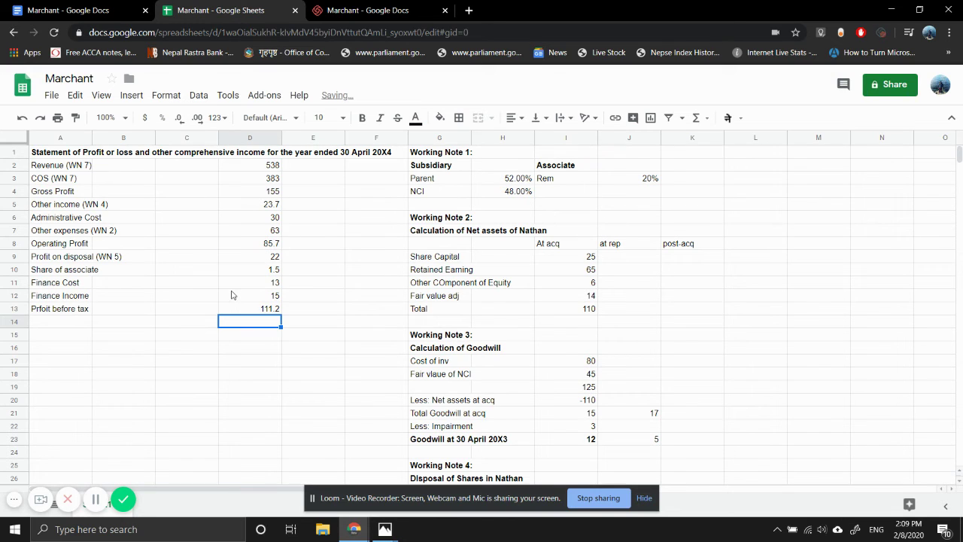
- Add the line label "Income tax expense" in A14 below profit before tax
key("Left")
key("Left")
key("Left")
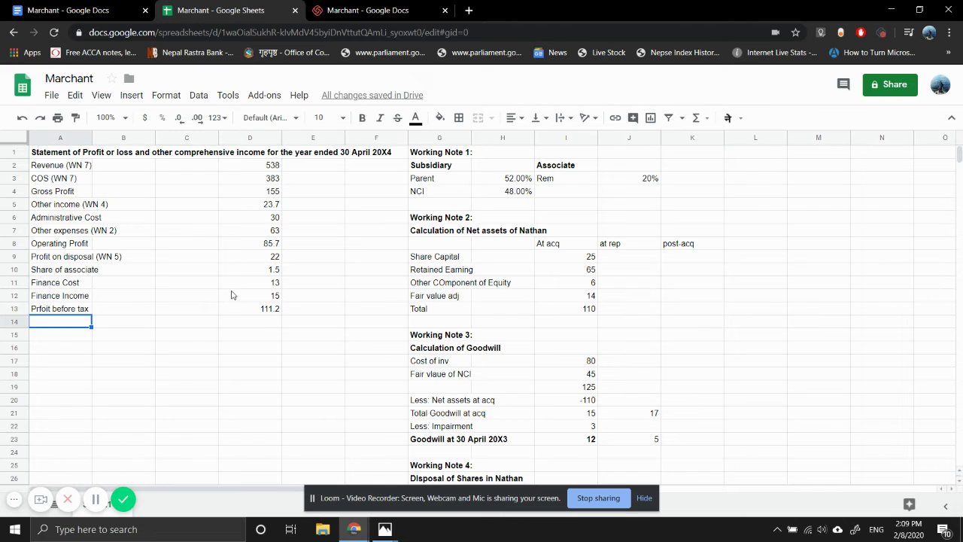
type("Income ta")
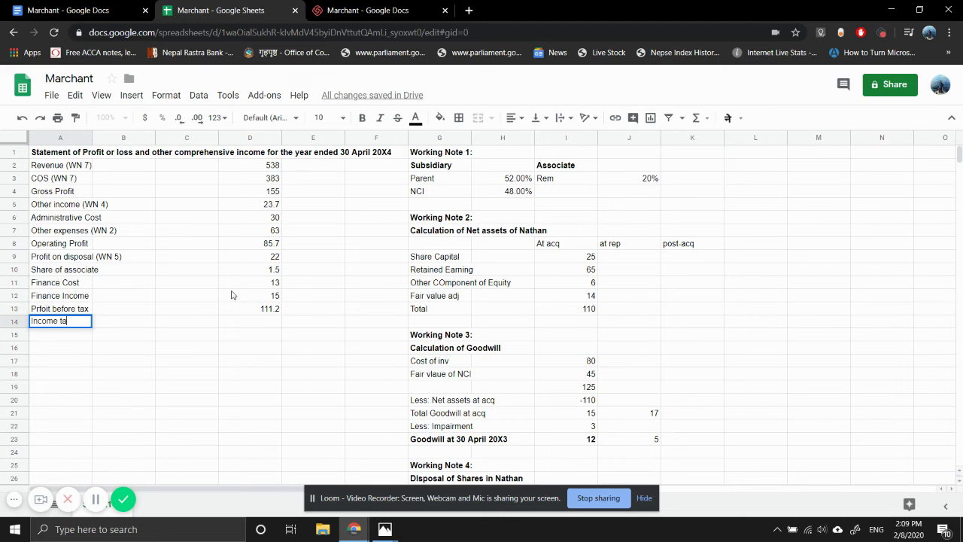
type("x a")
type("xpen")
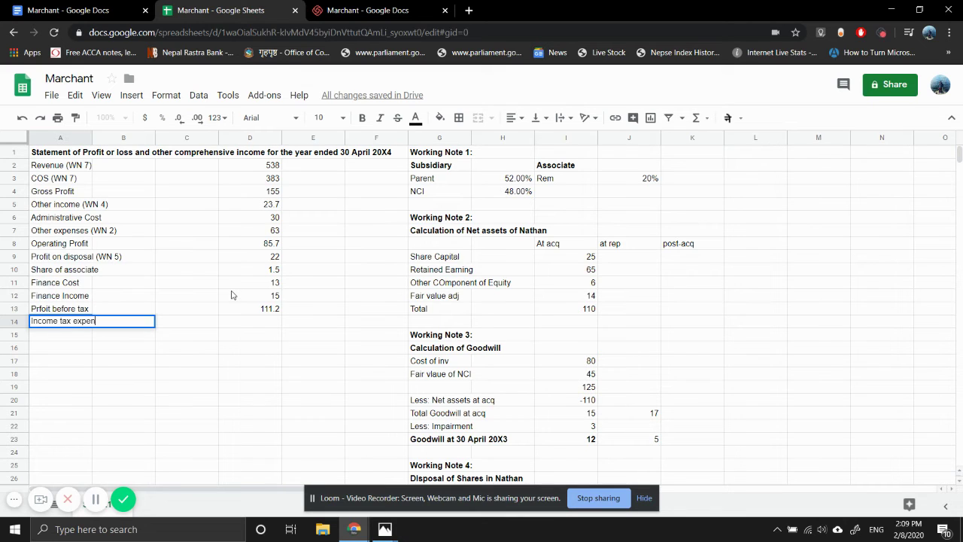
key("Return")
- Calculate the income tax expense in D14 as =19+9+5*6/12, checking the companies' figures in the draft statements in Photos
key("Up")
key("Right")
key("Right")
key("Right")
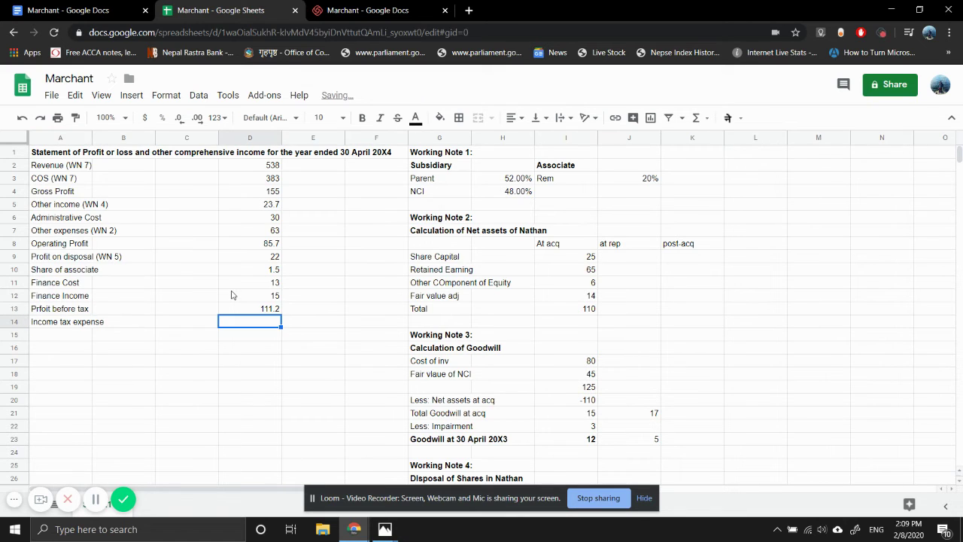
type("=")
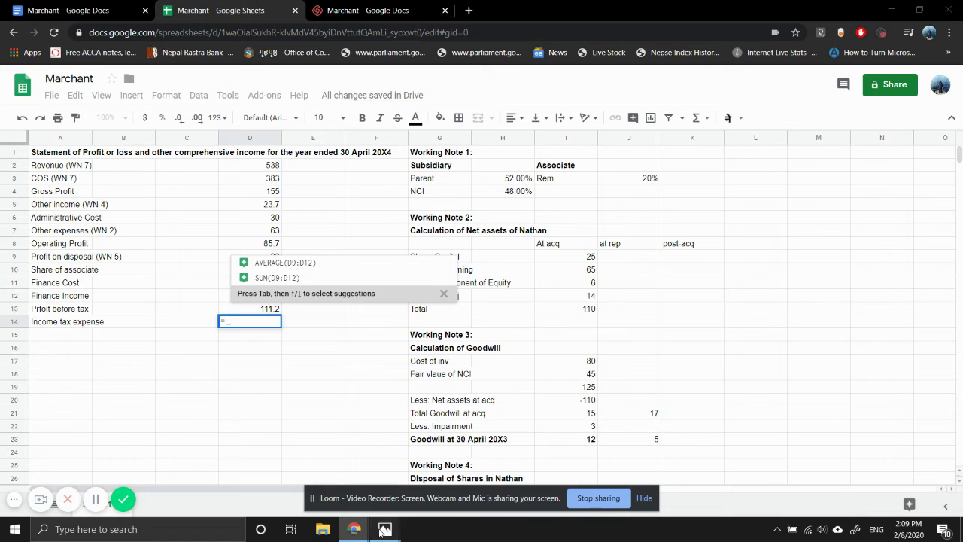
mouse_move(385, 529)
left_click(234, 485)
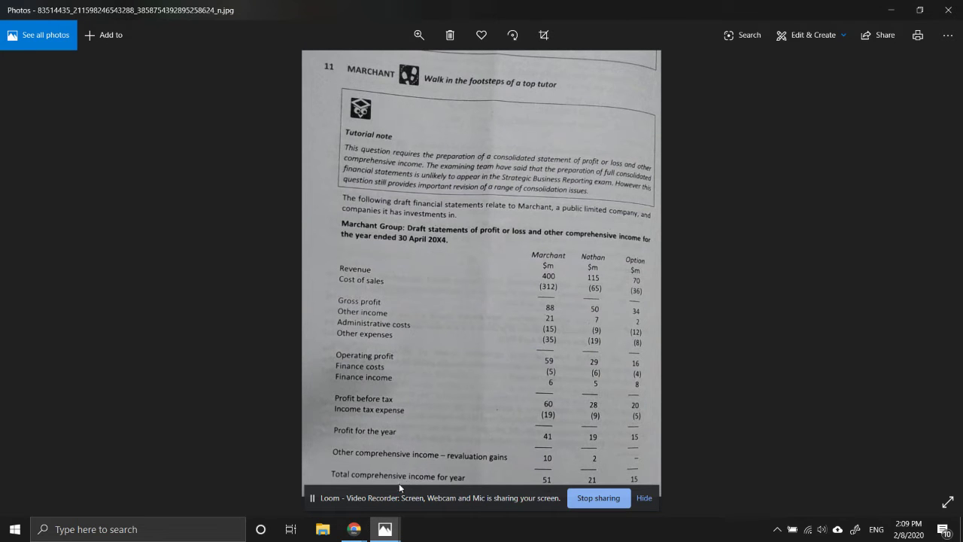
mouse_move(354, 529)
left_click(273, 491)
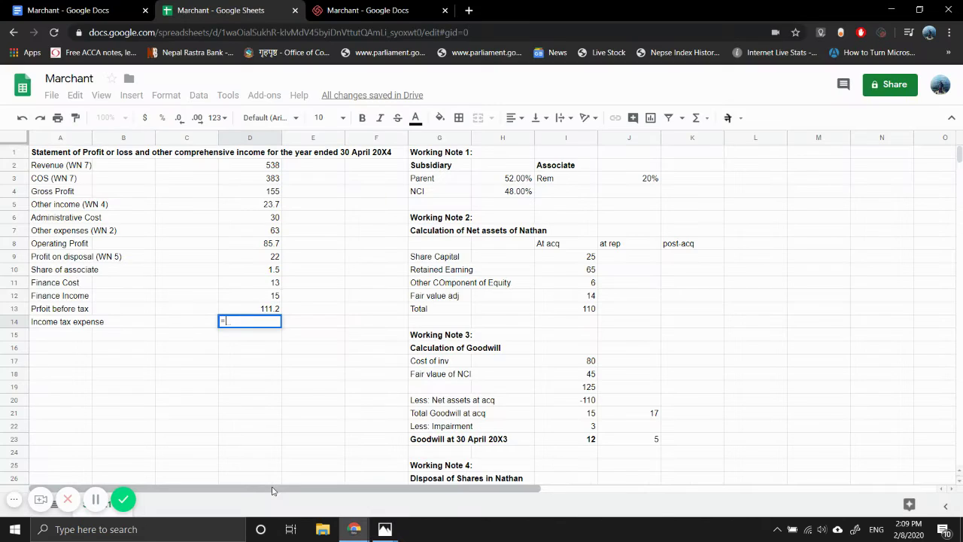
type("19+9+5")
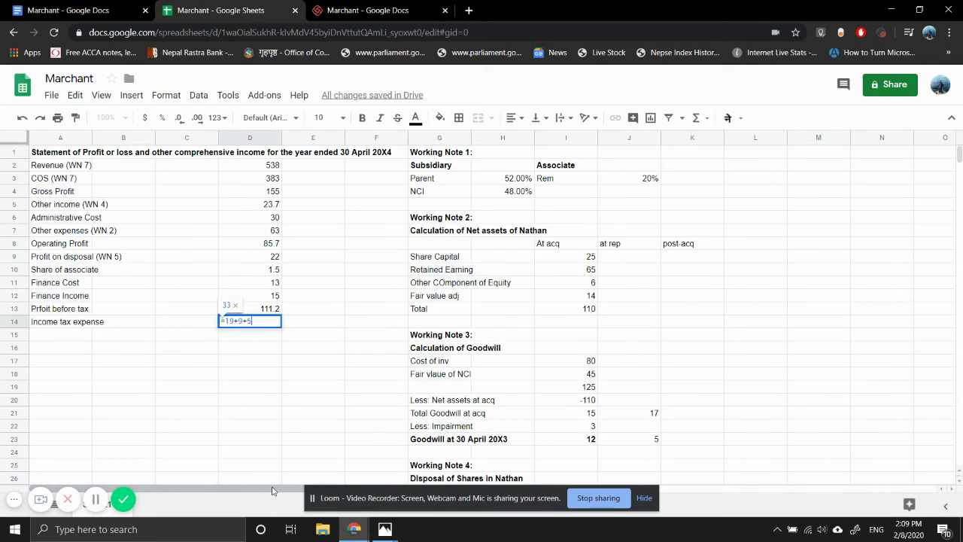
type("*6/12")
key("Return")
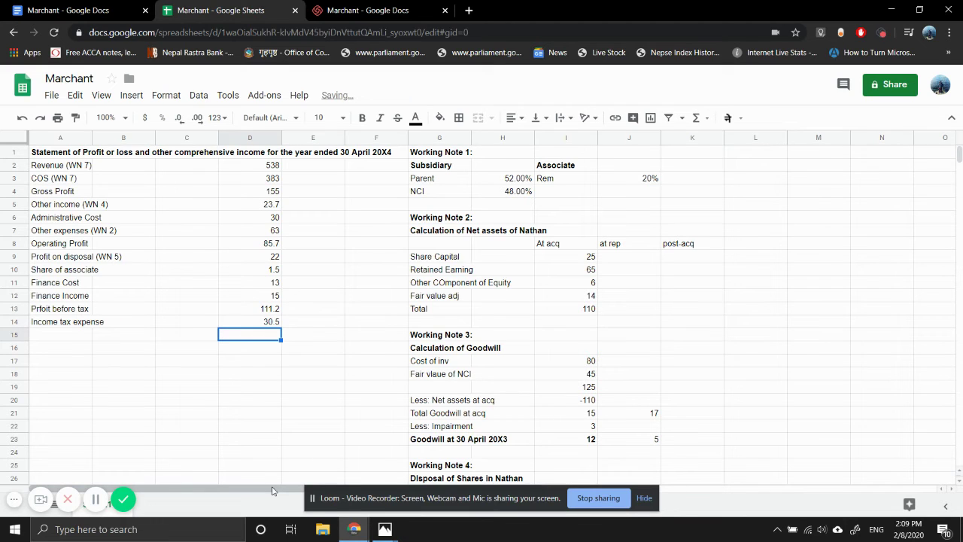
- Calculate the after-tax profit in D15 with the formula =D13-D14
type("=D13-")
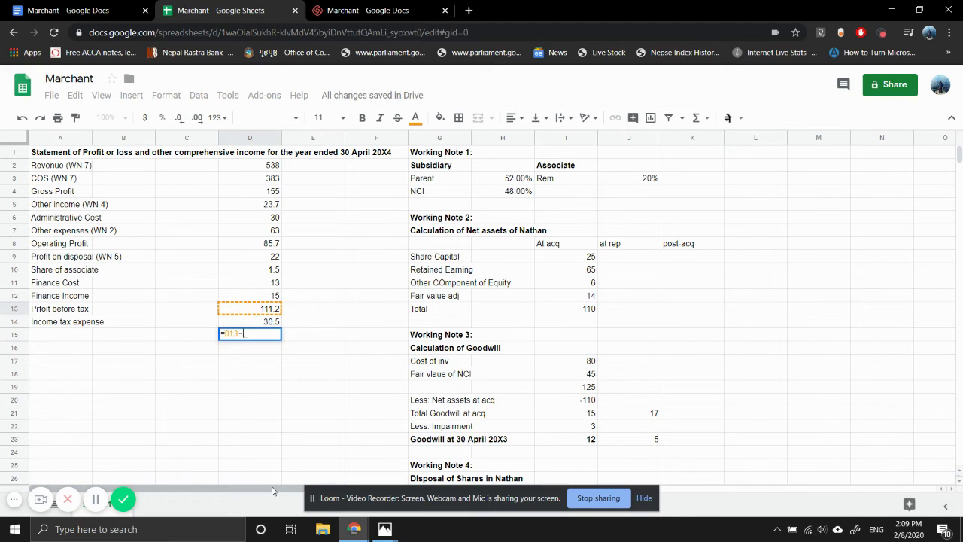
key("Up")
key("Return")
- Label the after-tax profit line "Profit for the year" in A15
key("Up")
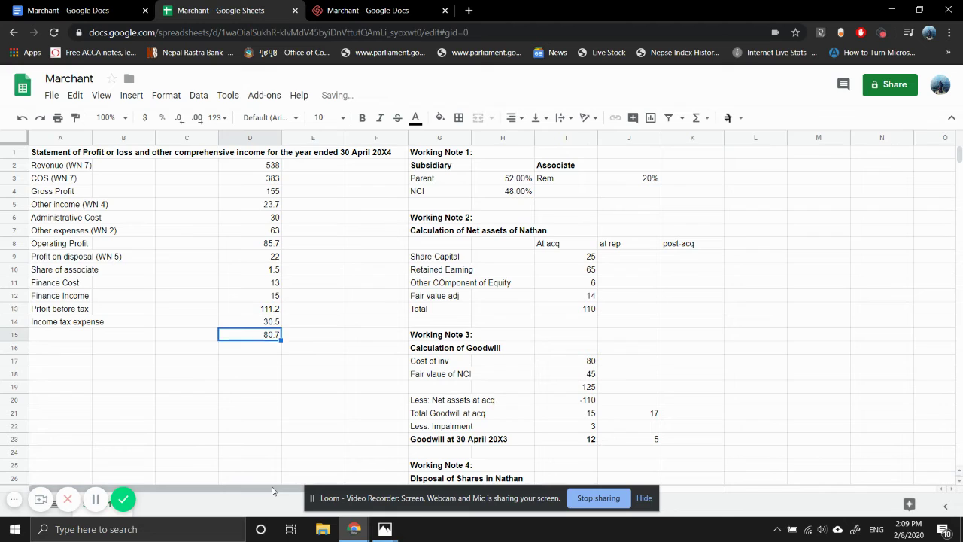
key("Left")
key("Left")
key("Left")
type("Profit")
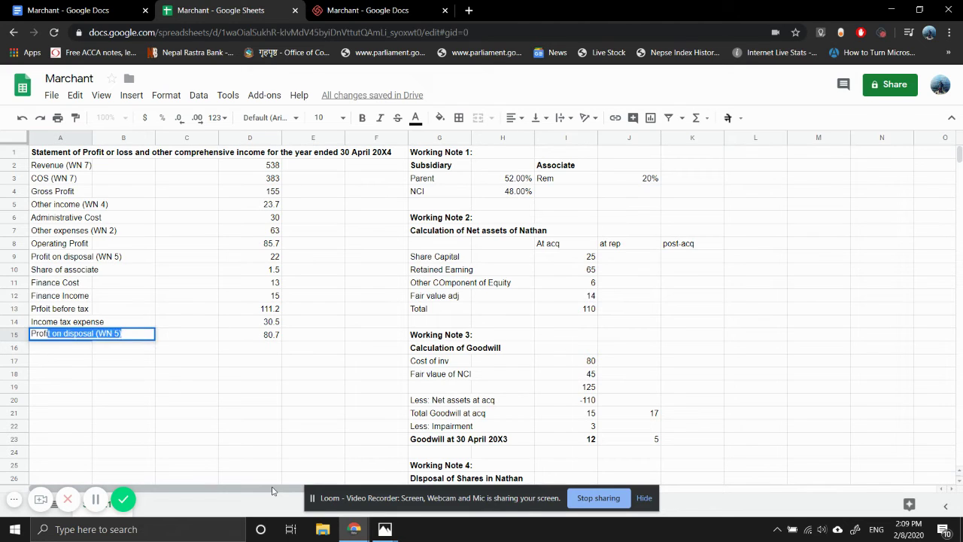
type(" for the ")
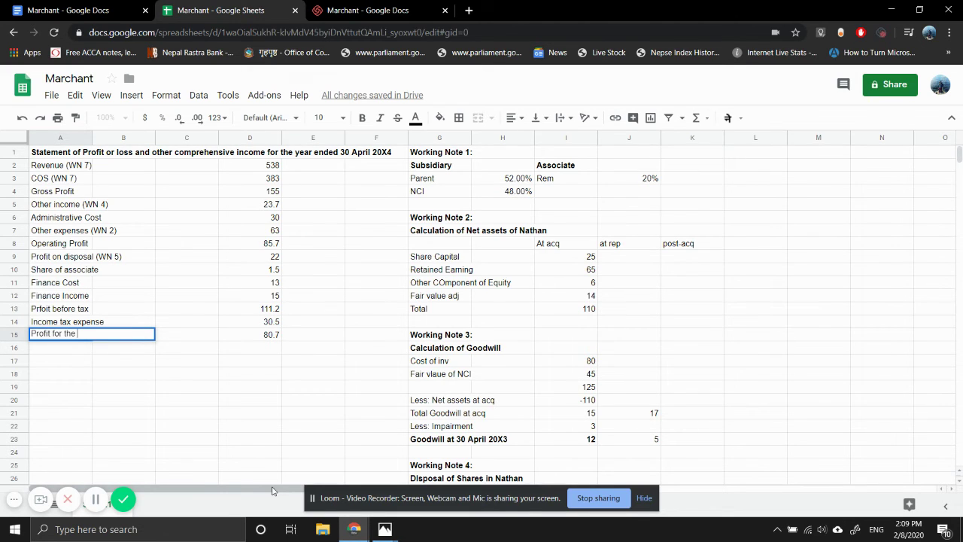
type("year")
key("Return")
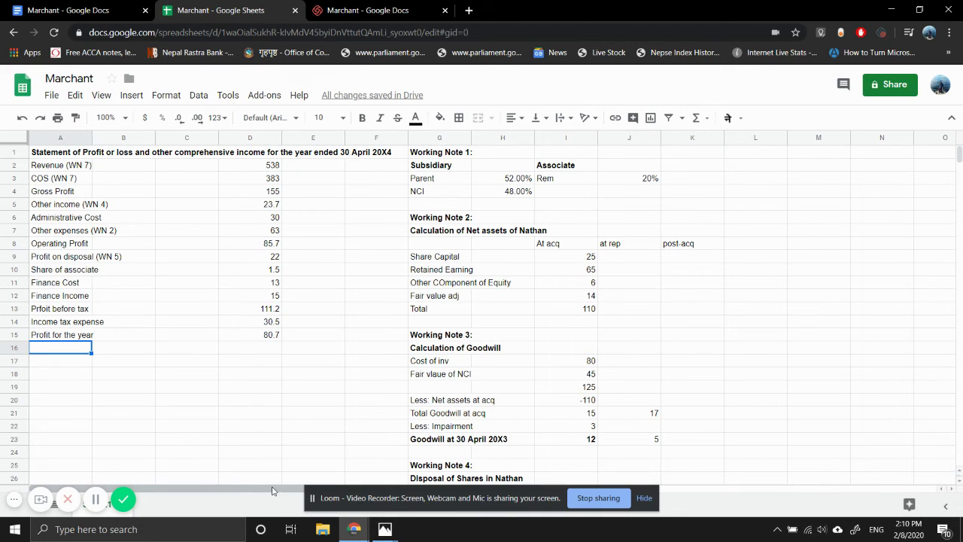
- Check the line items in the draft statements in Photos and add the heading "Other Comprehensive income" in A16
mouse_move(385, 529)
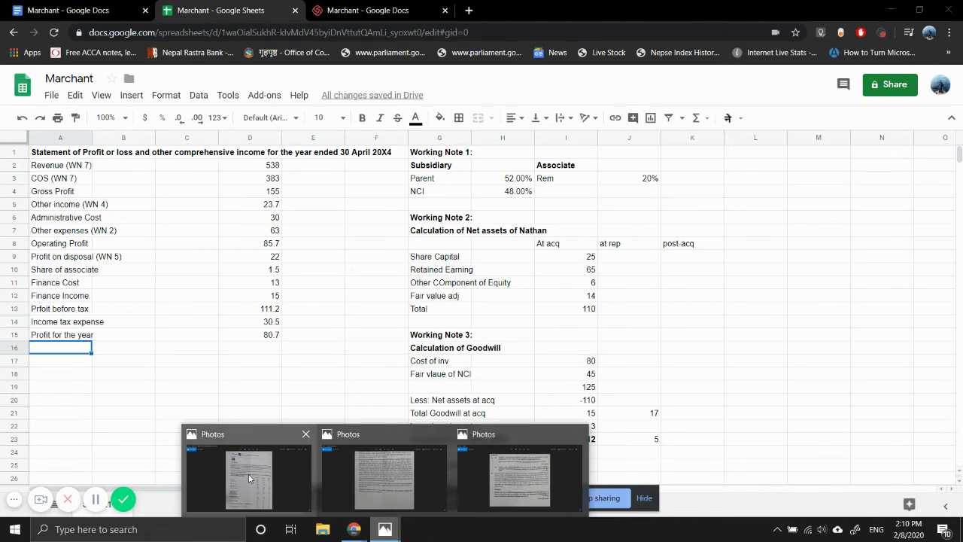
left_click(248, 474)
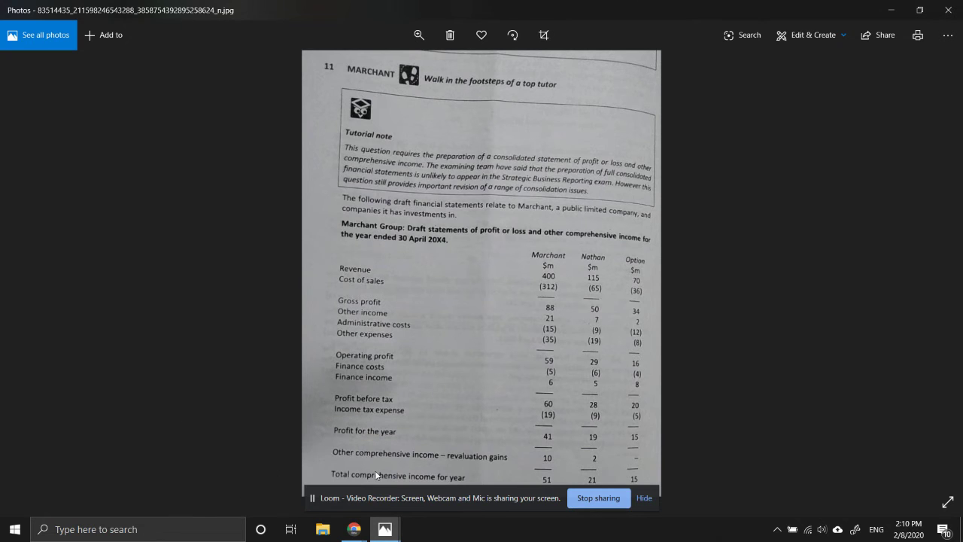
mouse_move(354, 529)
left_click(218, 495)
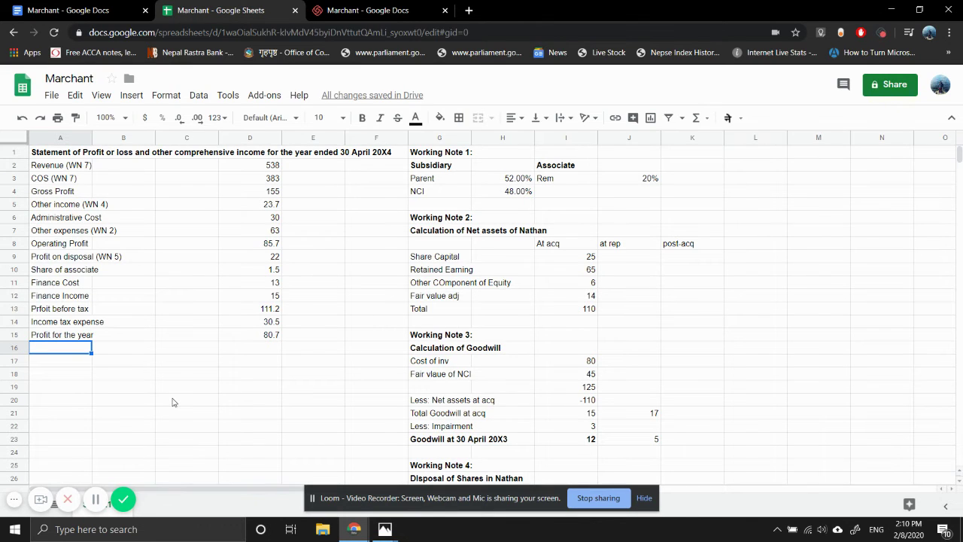
type("Other Comp")
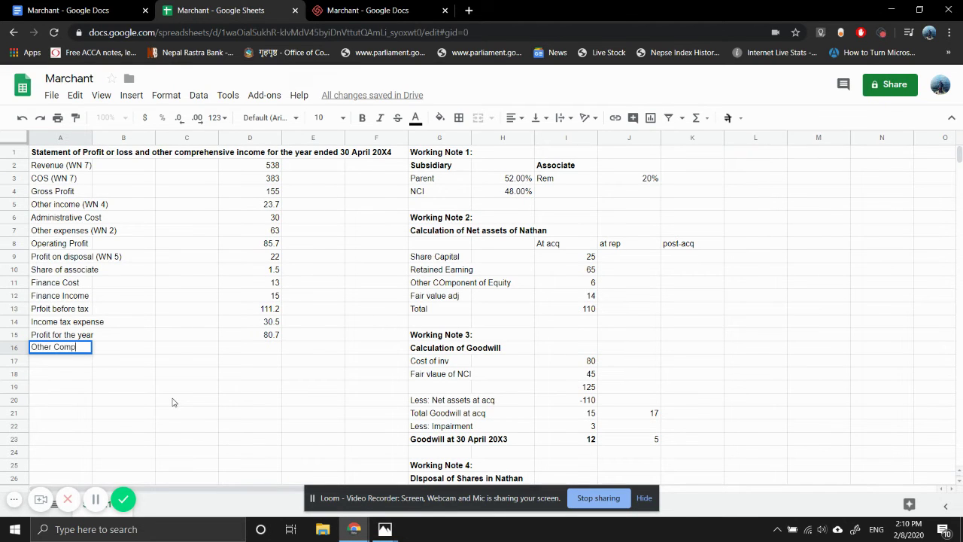
type("rehensive incoem")
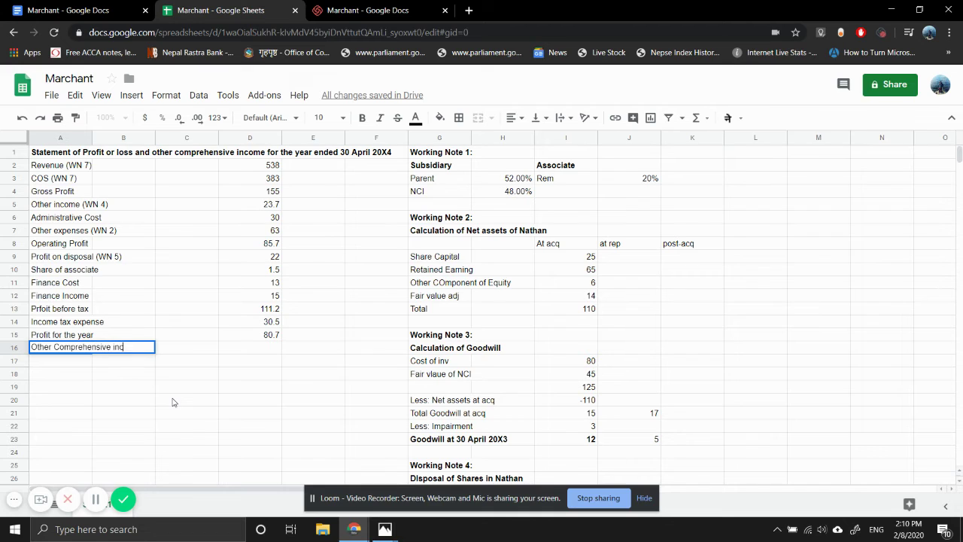
key("BackSpace")
key("BackSpace")
key("BackSpace")
type("ome")
key("Return")
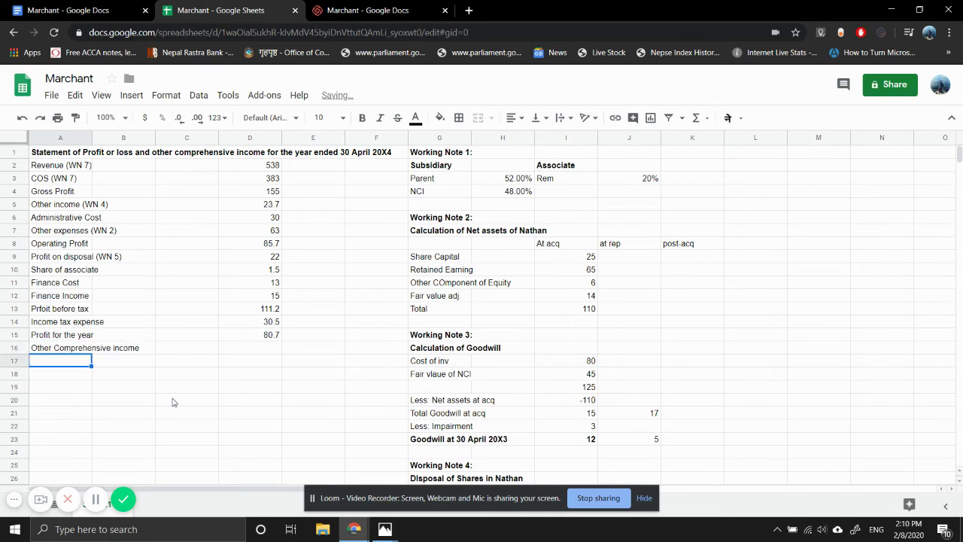
- Add the subheading "Items which will not be reclassified to profit or loss" in A17
key("Up")
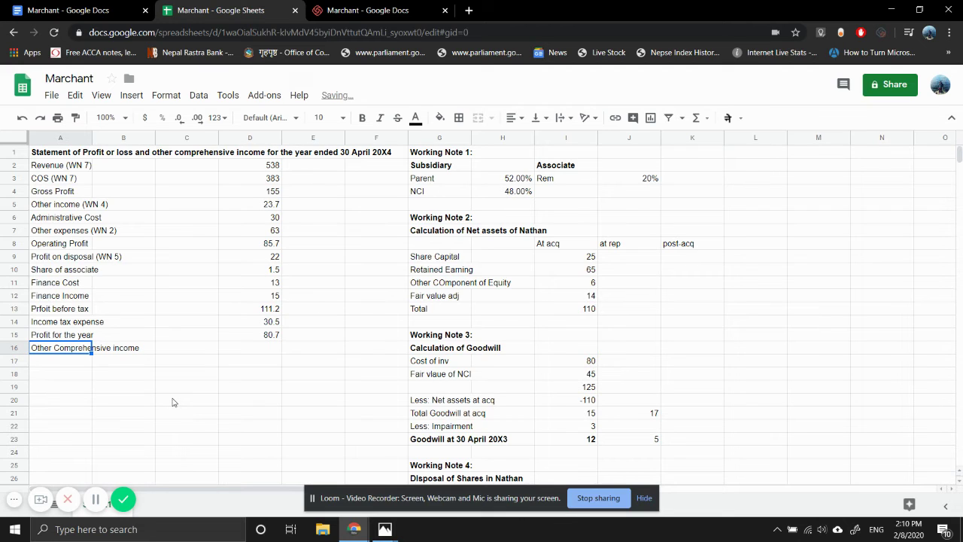
key("Down")
type("It")
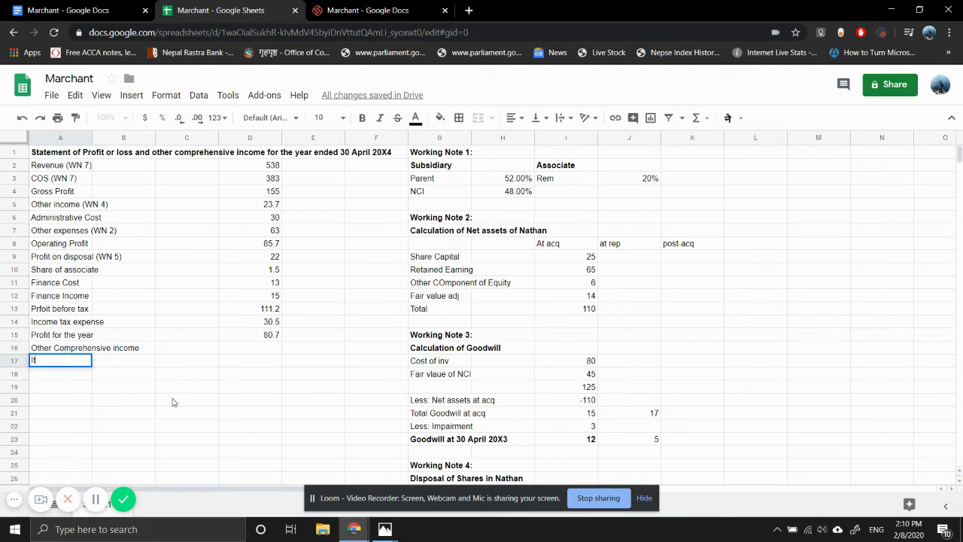
type("ems that")
key("BackSpace")
key("BackSpace")
key("BackSpace")
type("whcih will no")
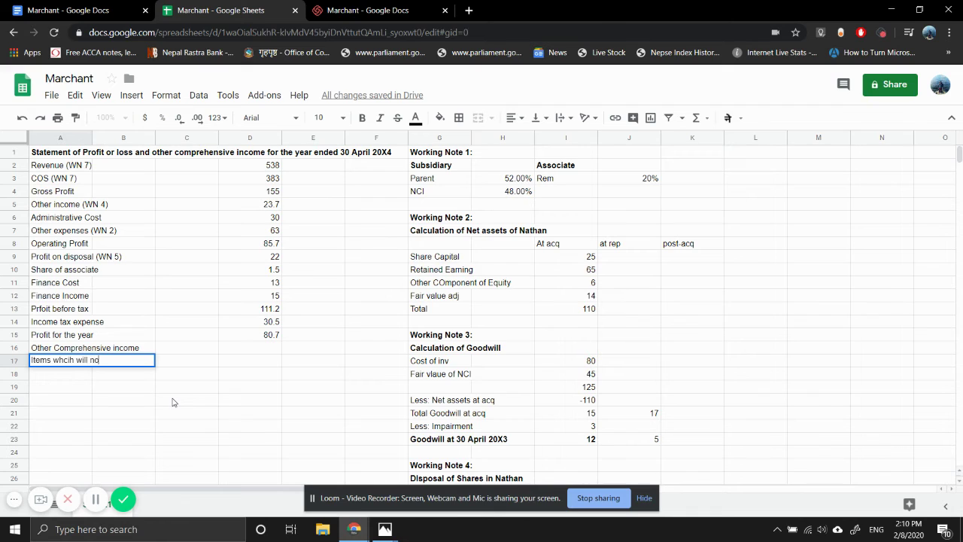
key("BackSpace")
key("BackSpace")
key("BackSpace")
type("ich will not be reclassified to profit")
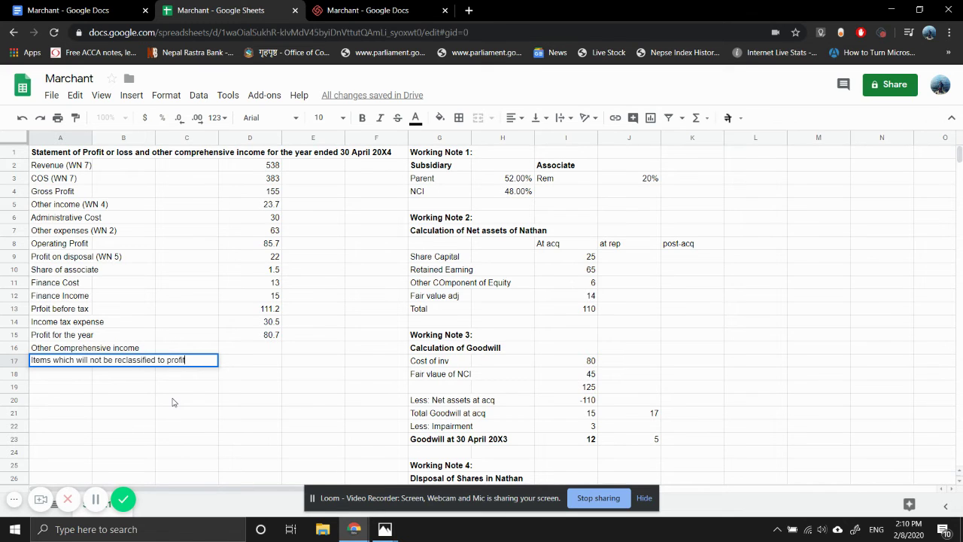
type(" or loss")
key("Return")
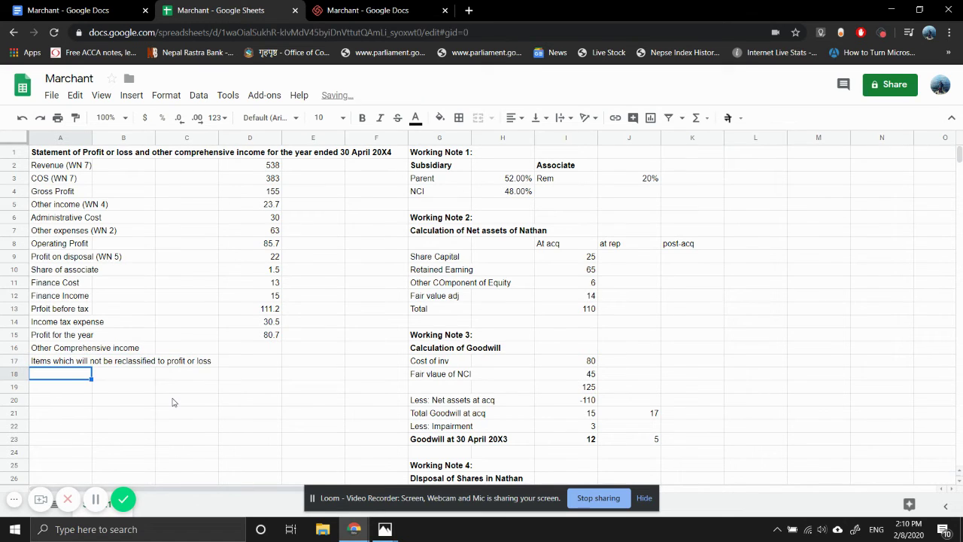
- Check the other comprehensive income line in the Photos statements and add the label "Changes in revaluation surplus" in A18
mouse_move(384, 529)
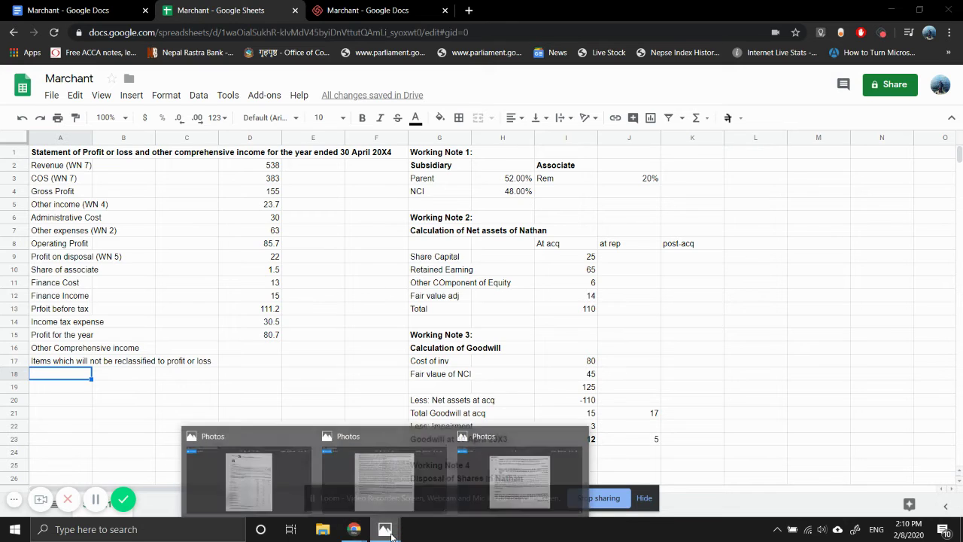
left_click(281, 498)
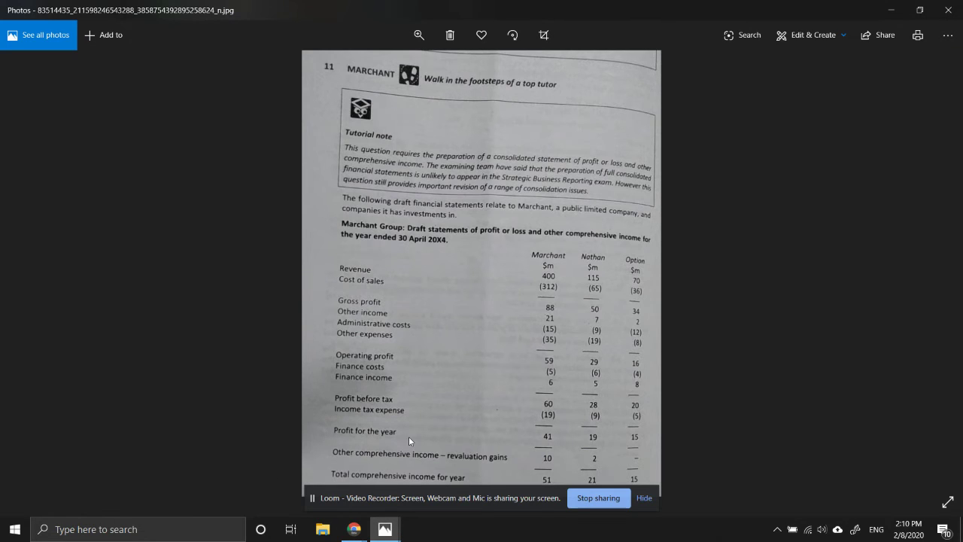
mouse_move(353, 529)
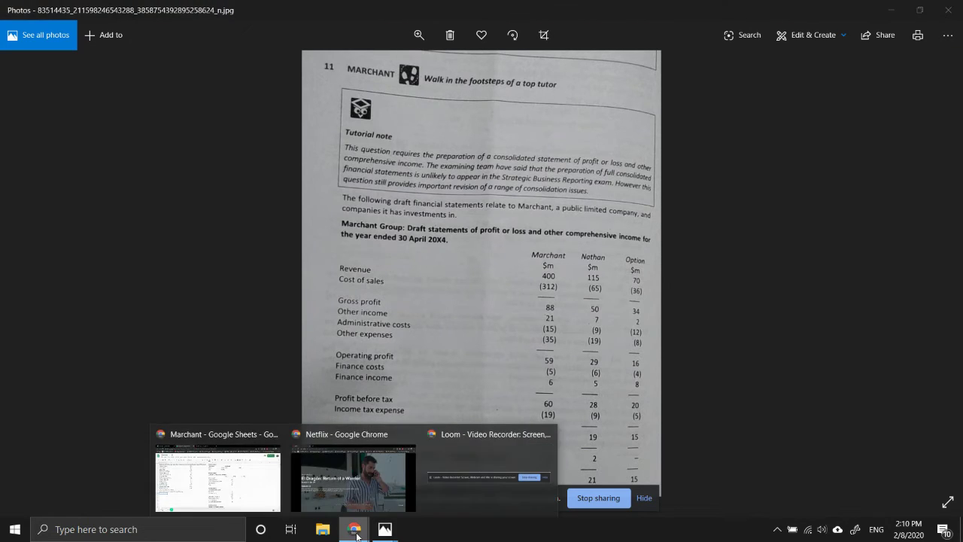
left_click(248, 497)
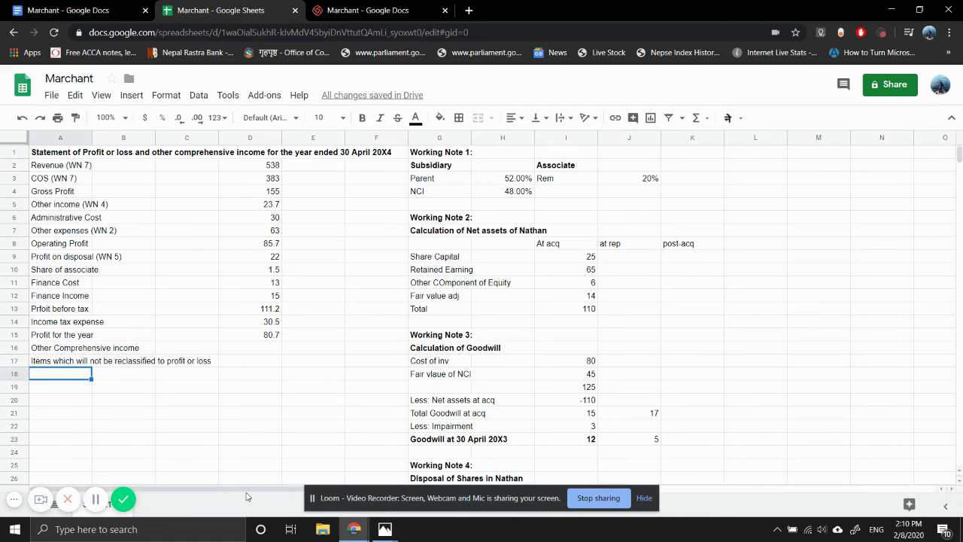
type("Can")
key("BackSpace")
key("BackSpace")
type("hanges")
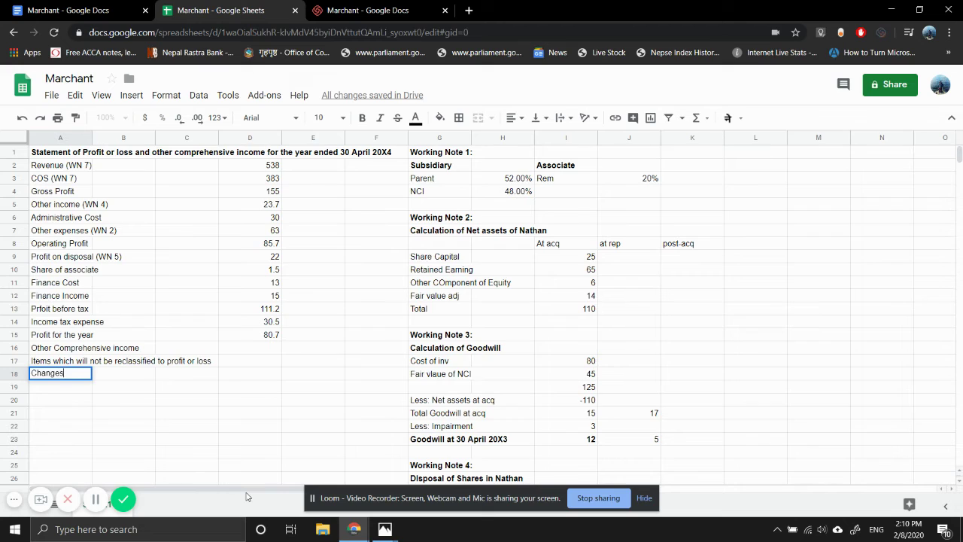
type(" in revalu")
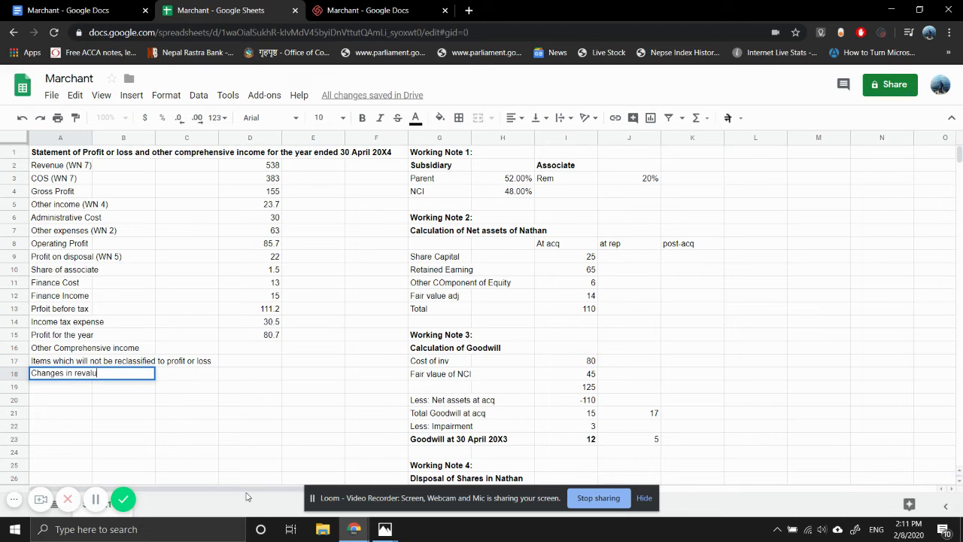
type("ation surplus")
key("Return")
- Check the revaluation gains in the Photos draft statements and enter =10+2 in D18 for the changes in revaluation surplus
key("Up")
key("Right")
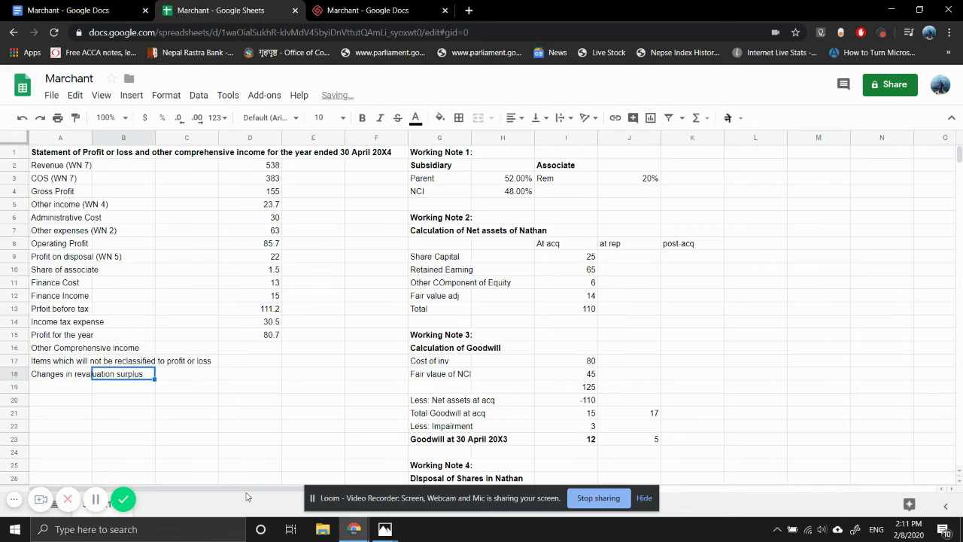
key("Right")
key("Right")
type("=")
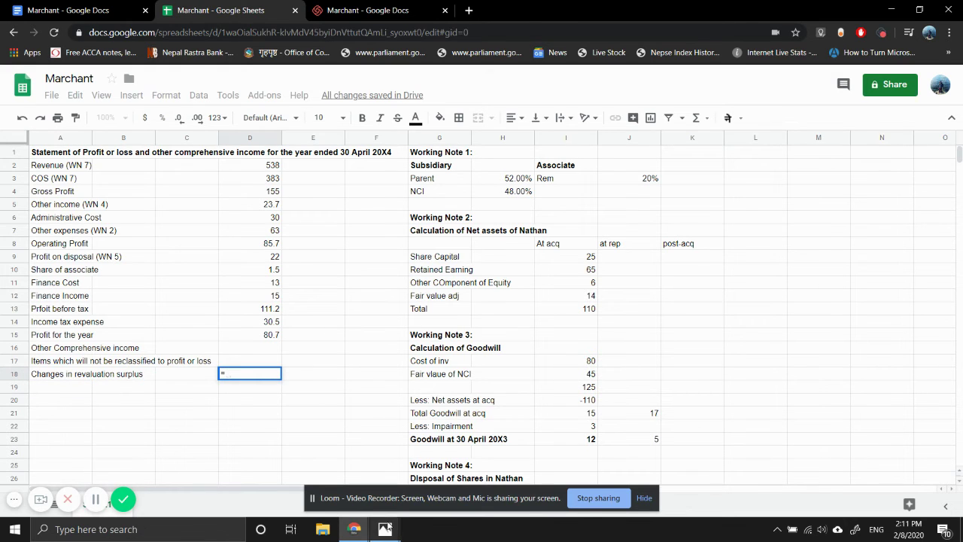
mouse_move(385, 529)
left_click(287, 466)
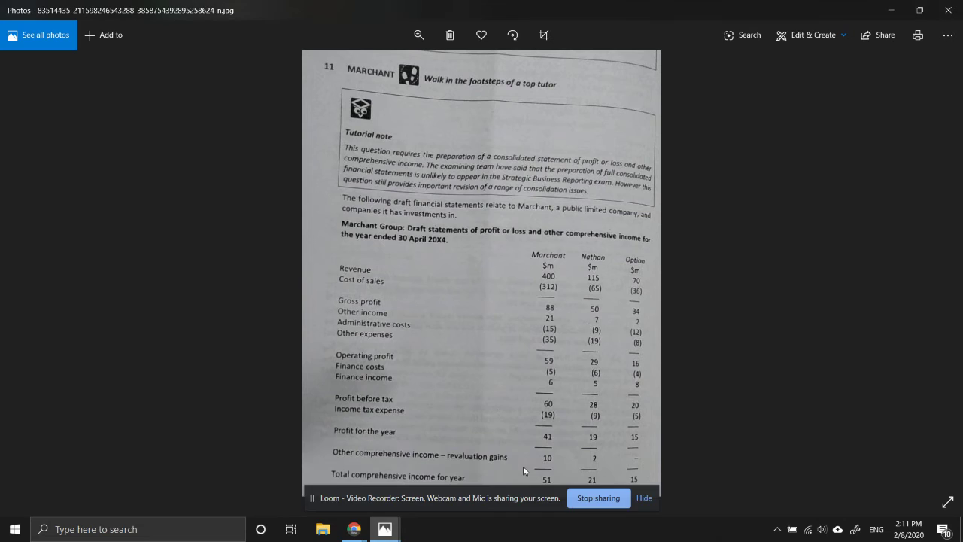
mouse_move(354, 535)
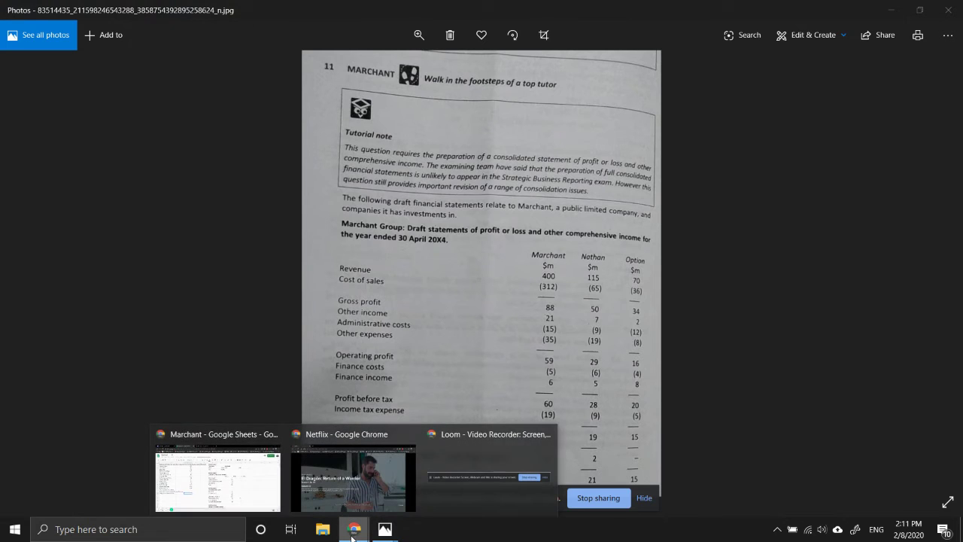
left_click(245, 489)
type("10+2")
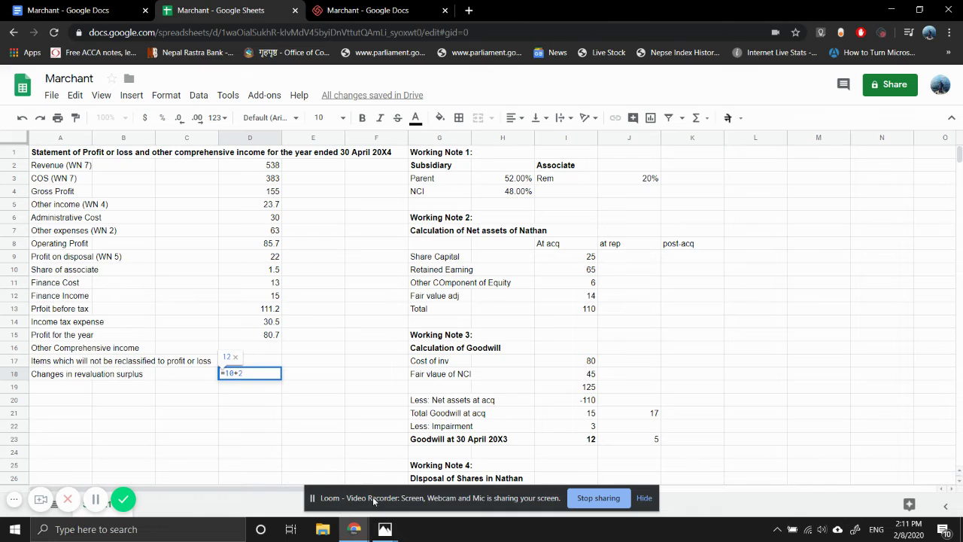
- Review note 2 on the Nathan investment in Photos and subtract the Working Note 4 result in I29 from the D18 formula
mouse_move(384, 529)
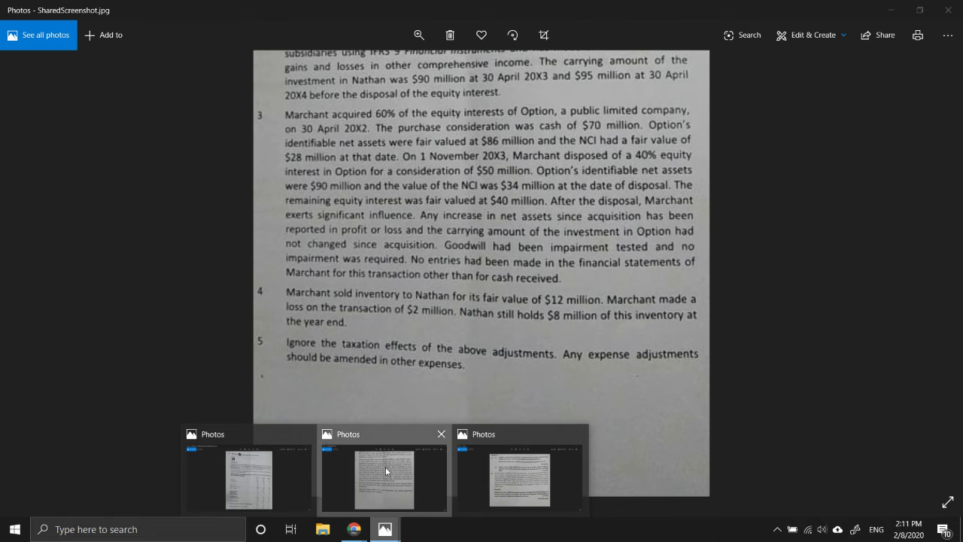
left_click(385, 466)
left_click_drag(547, 130, 514, 300)
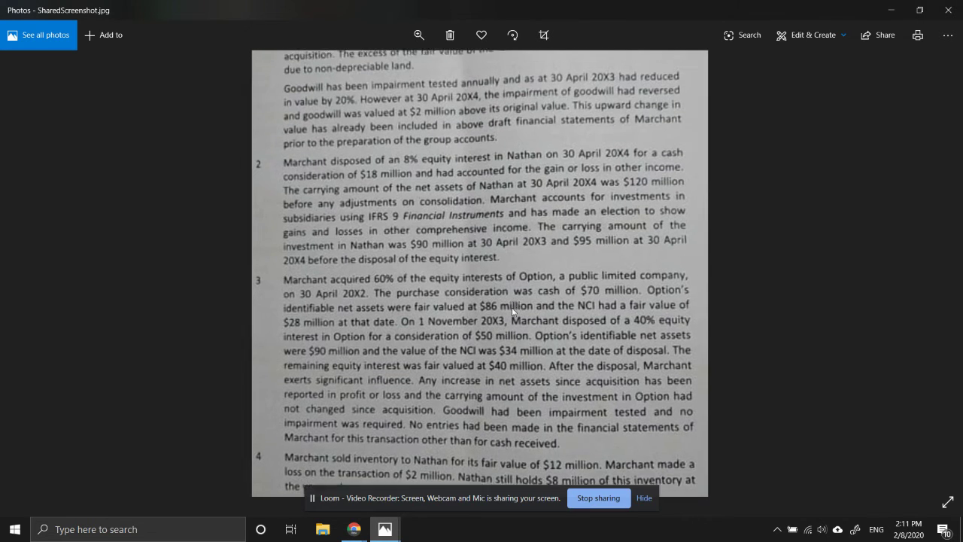
scroll(572, 249, "up", 1)
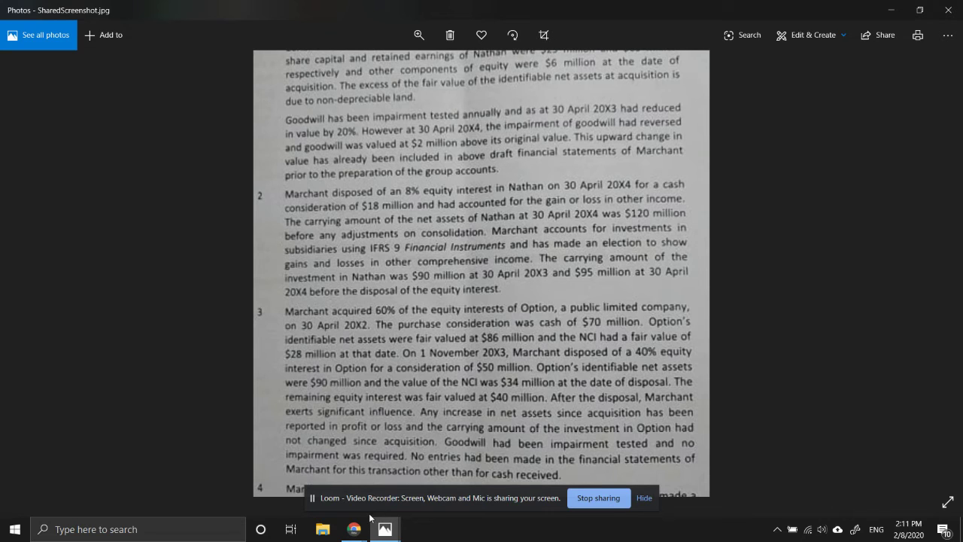
mouse_move(354, 529)
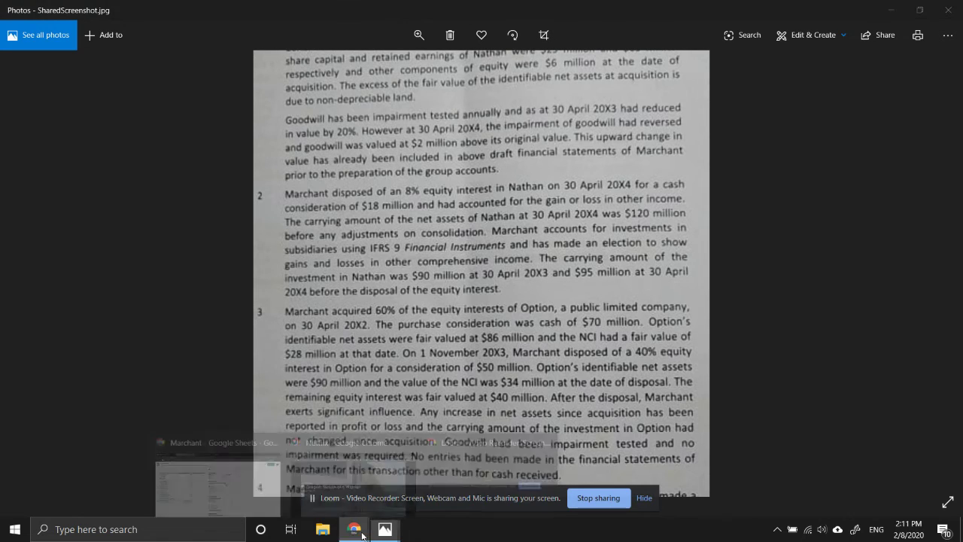
left_click(233, 493)
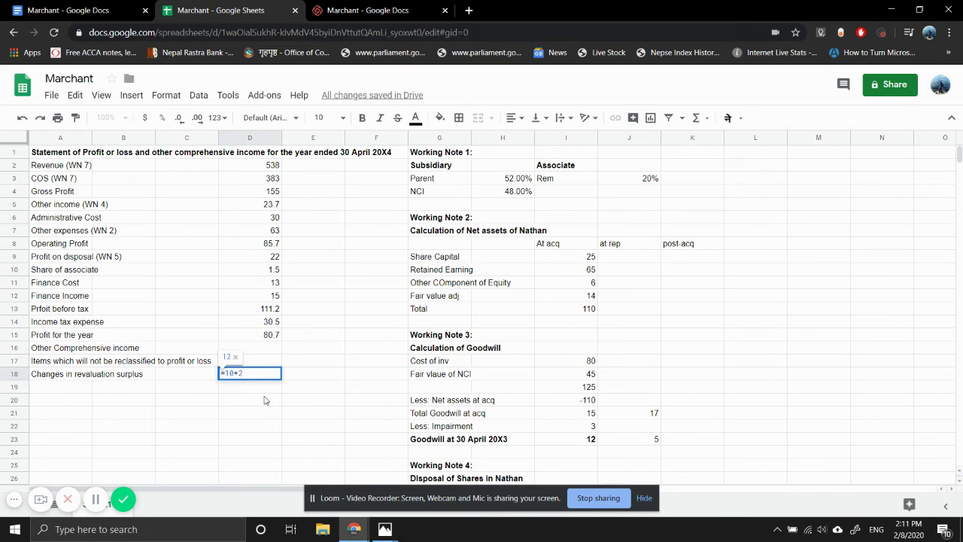
type("-")
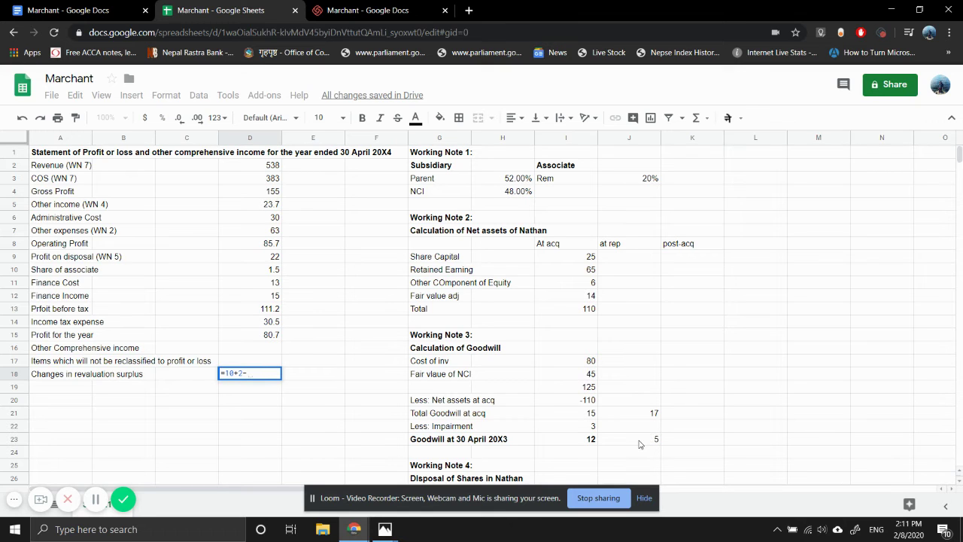
scroll(639, 444, "down", 3)
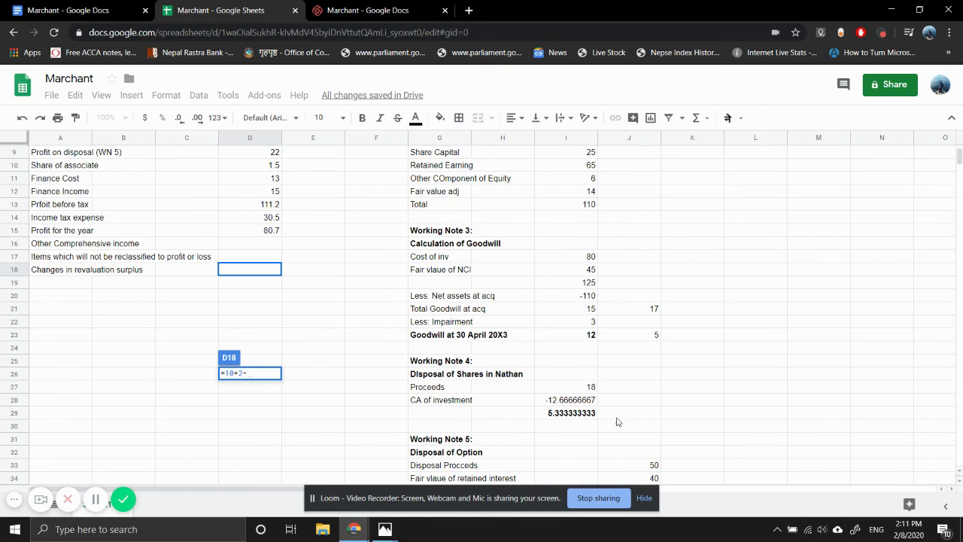
left_click(579, 415)
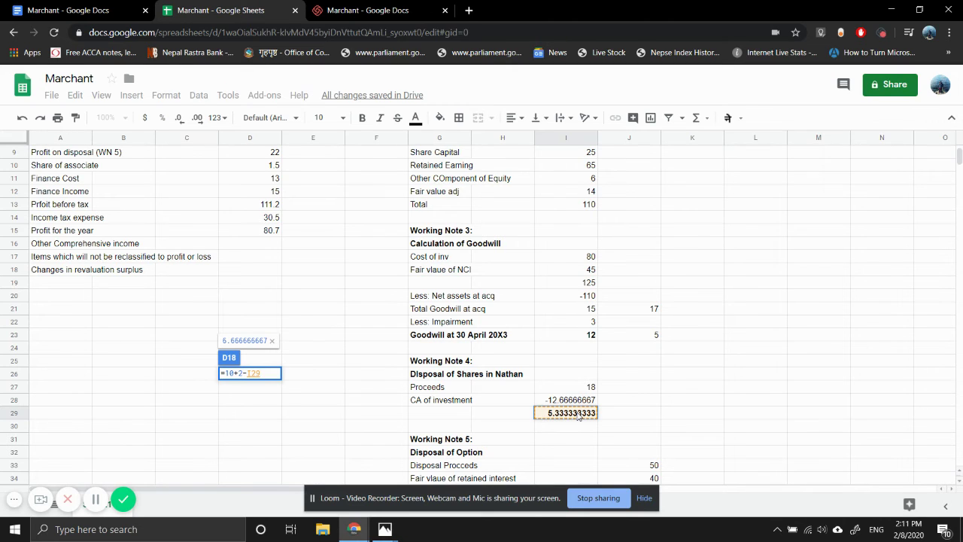
key("Return")
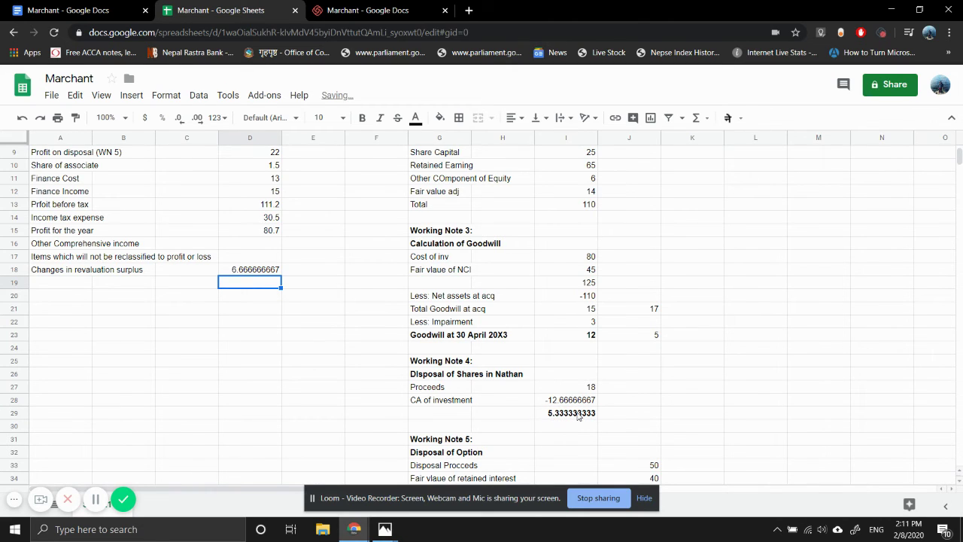
- Replace the I29 reference in D18 with 5 so the formula reads =10+2-5
left_click(258, 272)
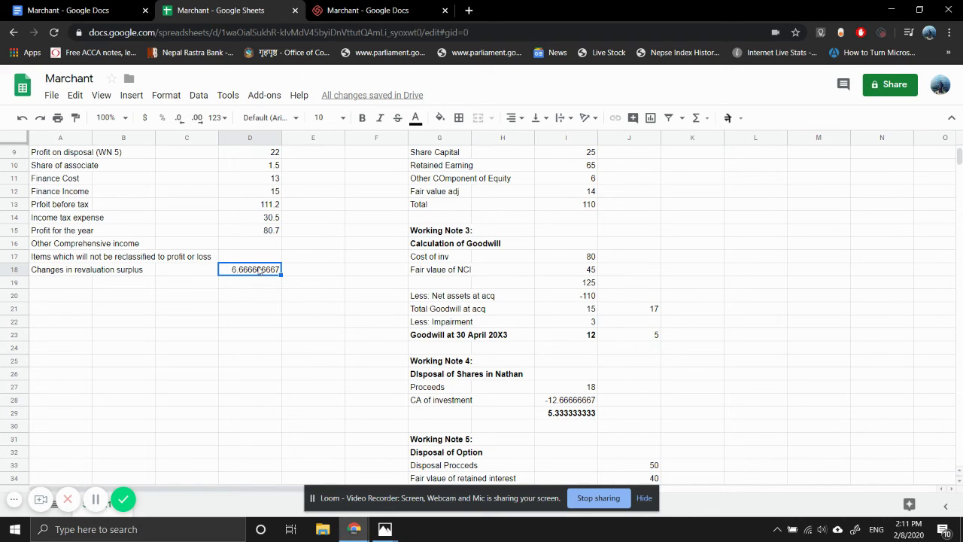
double_click(258, 271)
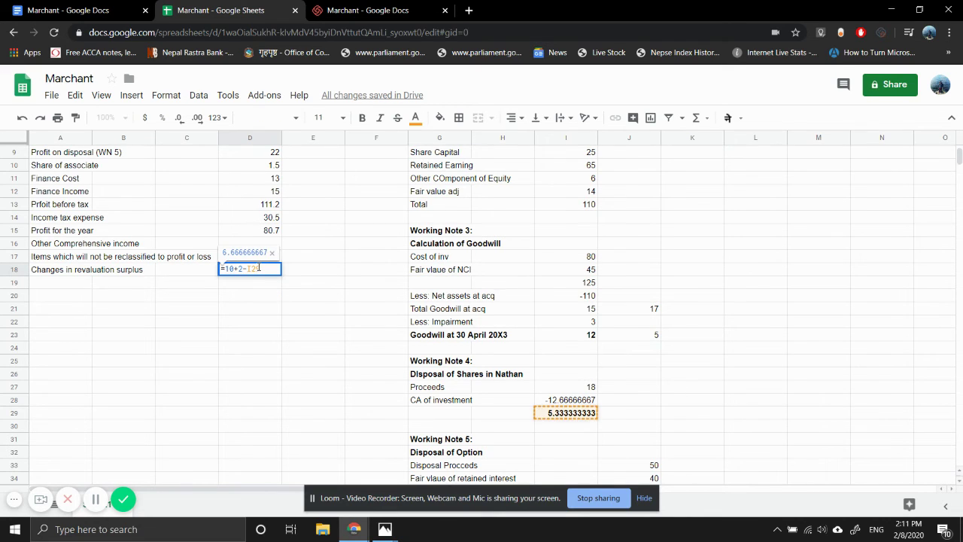
key("BackSpace")
key("BackSpace")
key("BackSpace")
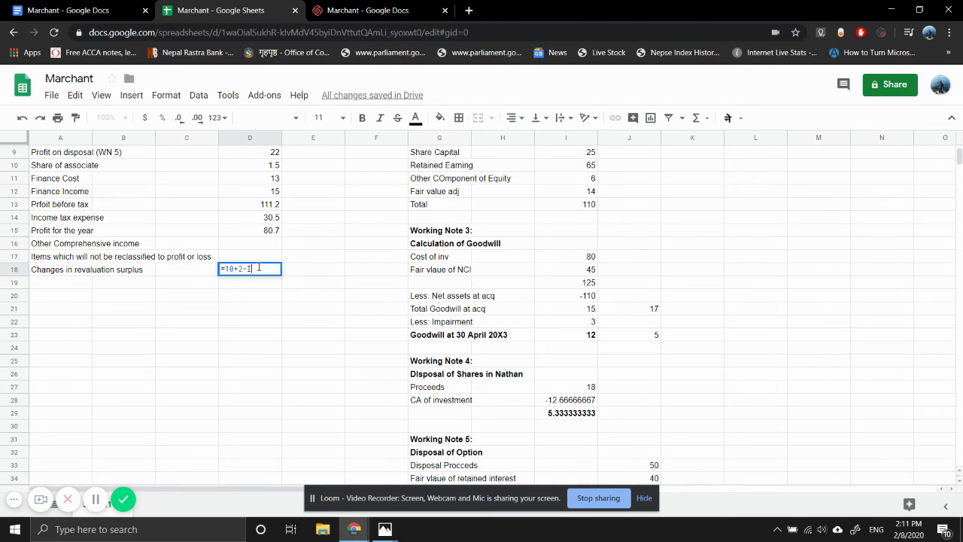
type("5")
key("Return")
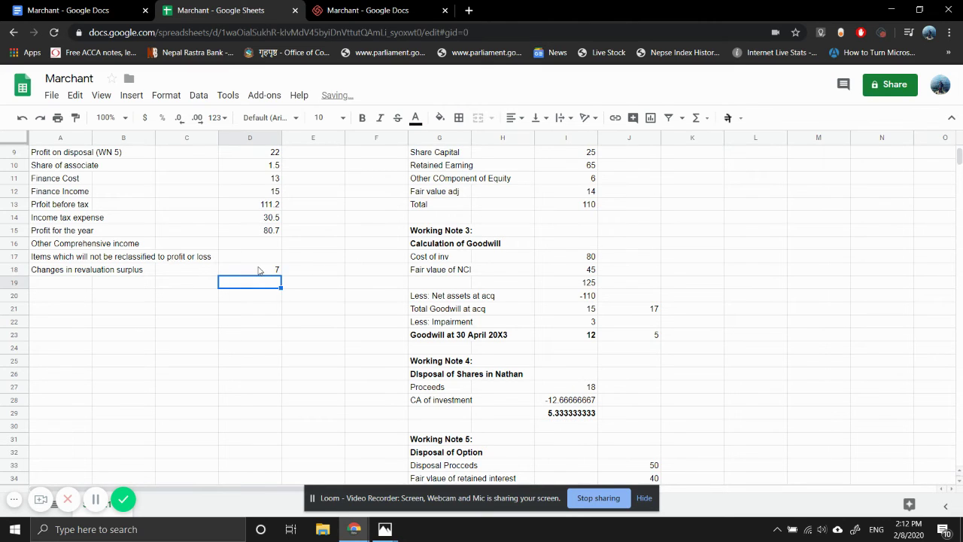
- Append the reference "(WN 4)" to the "Changes in revaluation surplus" label in A18
key("Up")
key("Left")
key("Left")
key("Left")
key("Return")
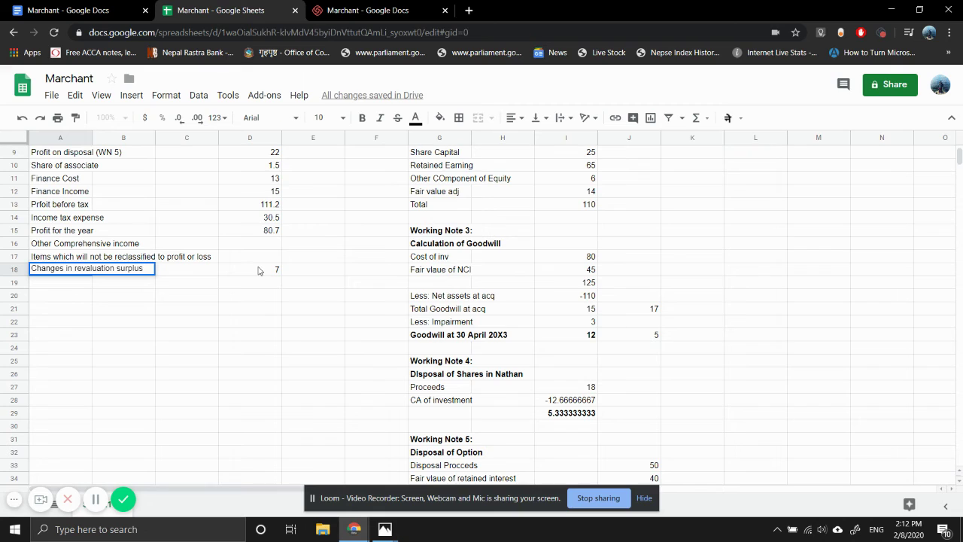
type("(WN")
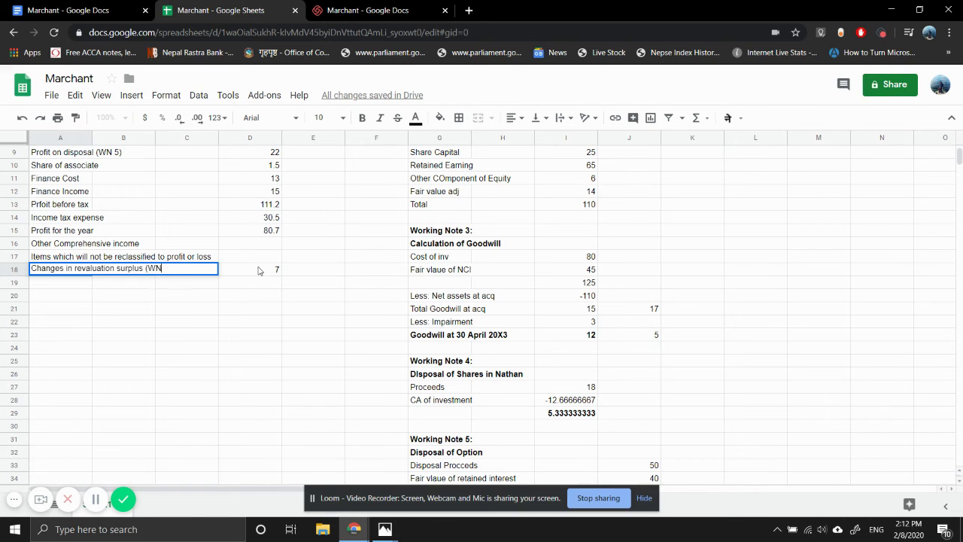
type(" 4)")
key("Return")
scroll(258, 270, "up", 2)
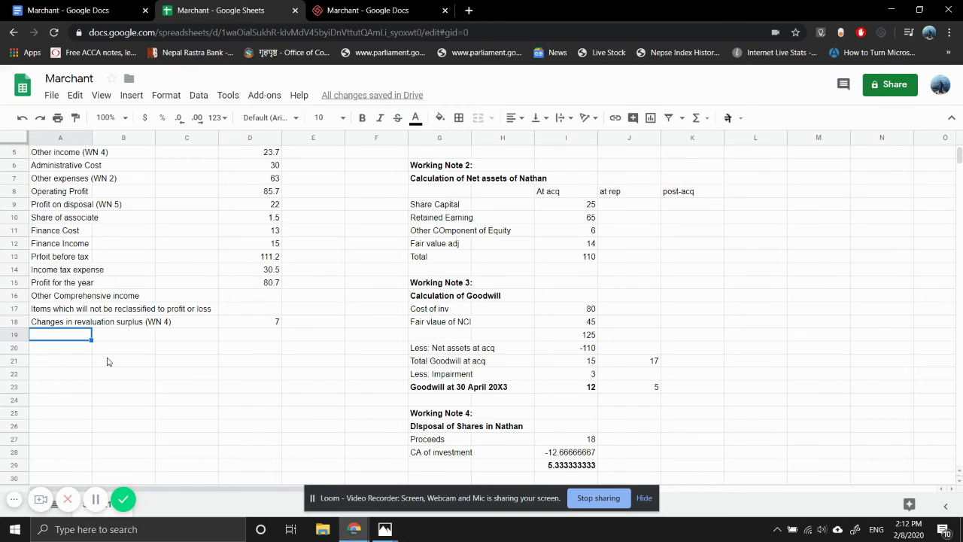
- Add a "TCI" line in A19 and calculate it in D19 as =D18+D15
type("TCI")
key("Tab")
key("Tab")
key("Tab")
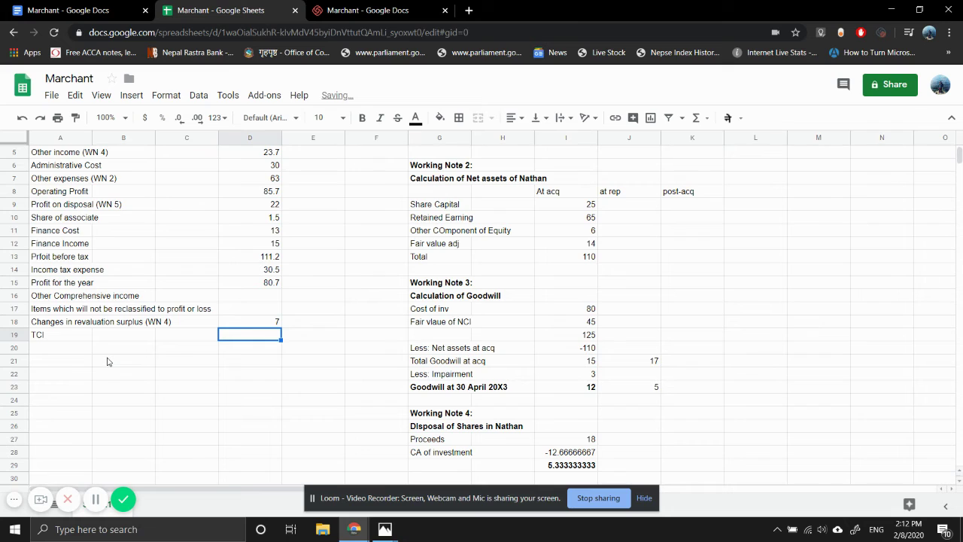
type("=")
key("Up")
type("+")
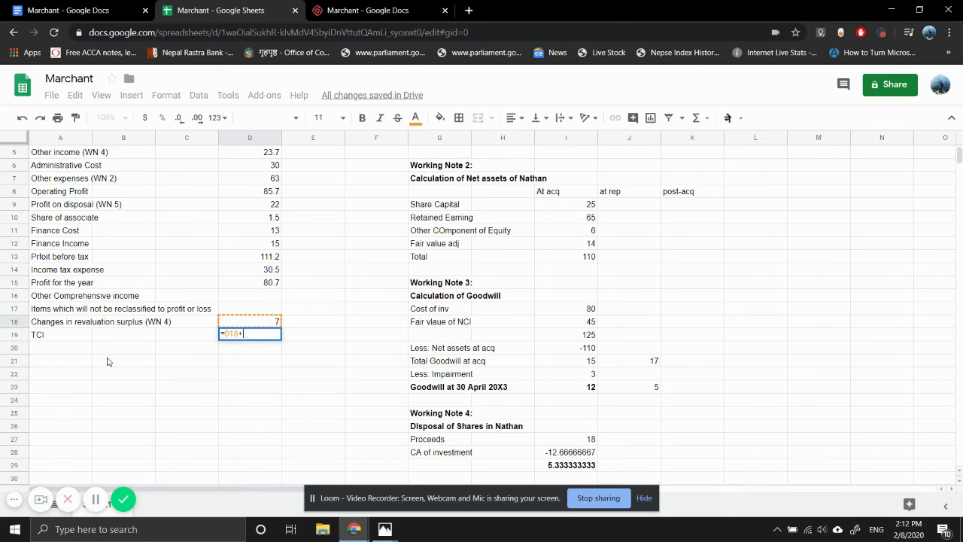
key("Up")
key("Up")
key("Up")
key("Up")
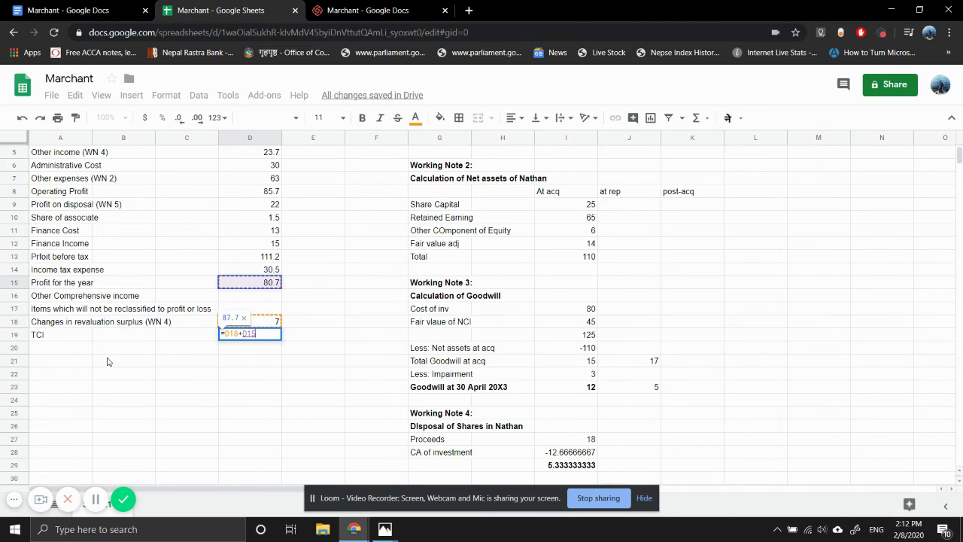
key("Return")
- Make the TCI row bold across A19:D19
key("Up")
key("shift+Left")
key("shift+Left")
key("shift+Left")
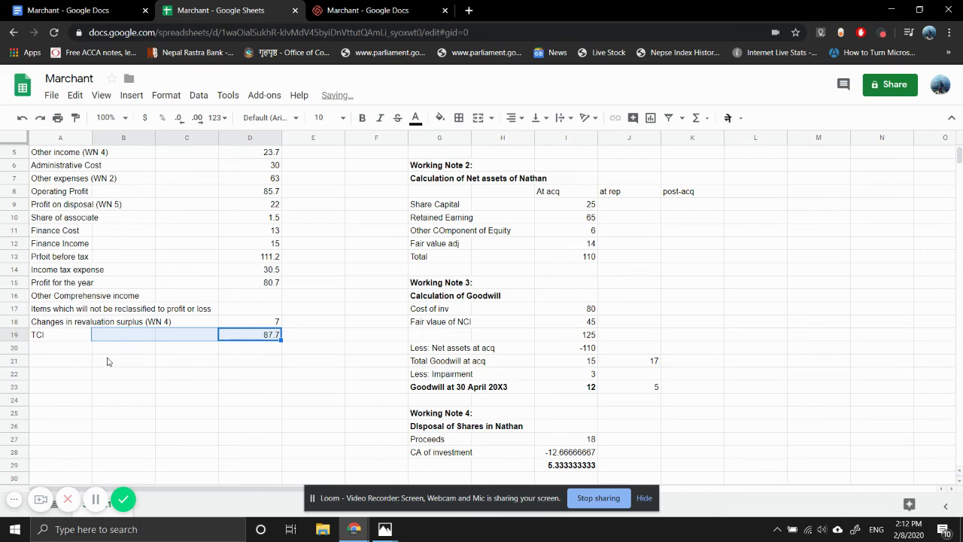
key("ctrl+b")
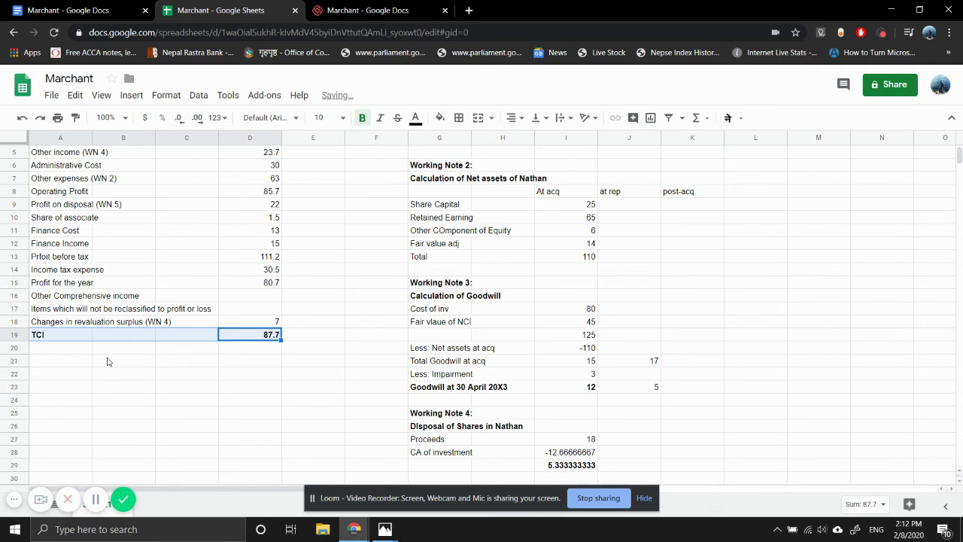
- Make the "Profit for the year" row bold across A15:D15
key("Up")
key("Up")
key("Up")
key("Up")
key("shift+Left")
key("shift+Left")
key("shift+Left")
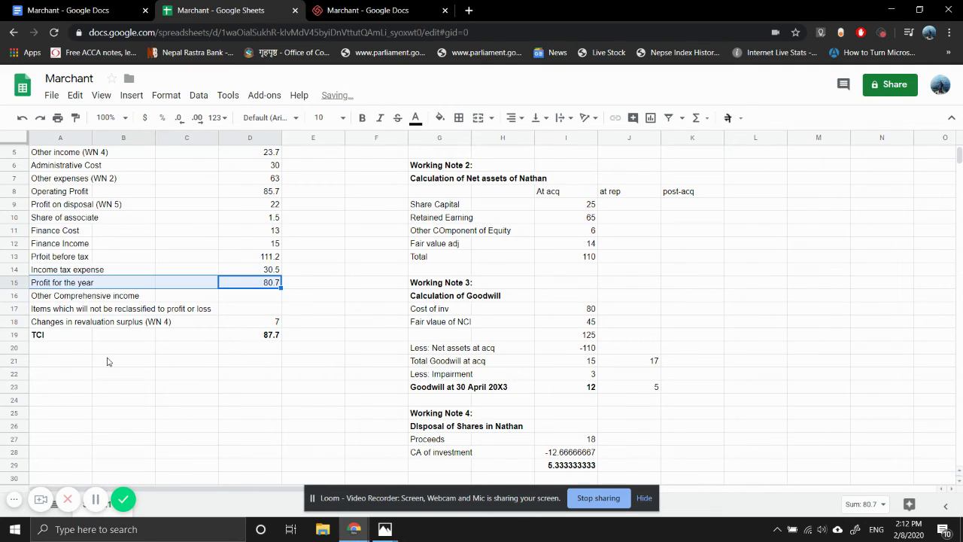
key("ctrl+b")
- Leave a blank row below TCI and add the heading "Profit attributable to:" in A21
key("Down")
key("Down")
key("Down")
key("Down")
key("Down")
key("Down")
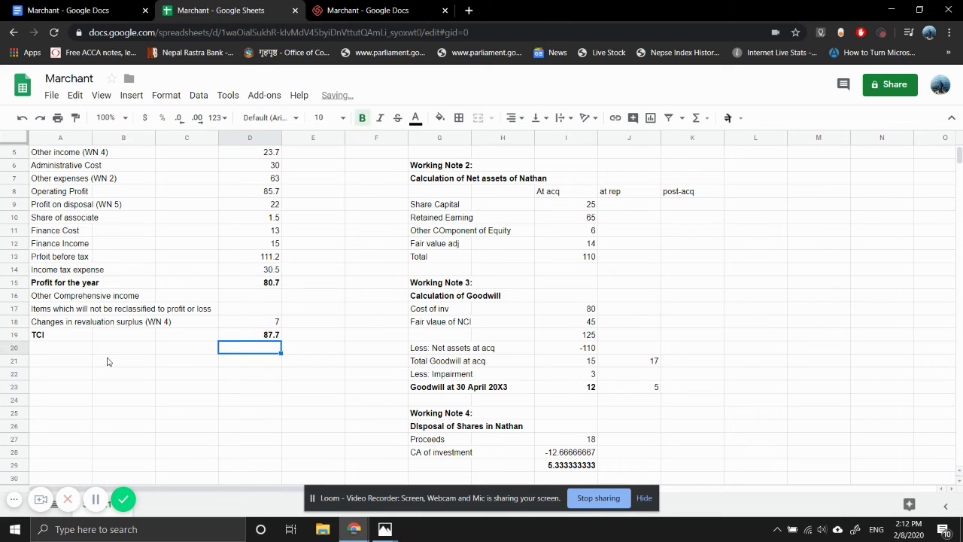
key("Left")
key("Left")
key("Left")
type("Profit")
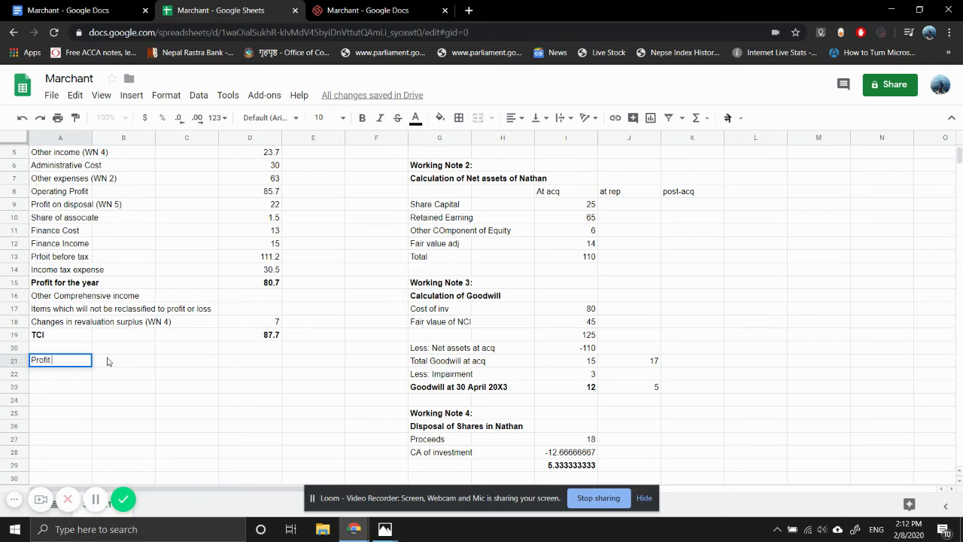
type(" attributable to")
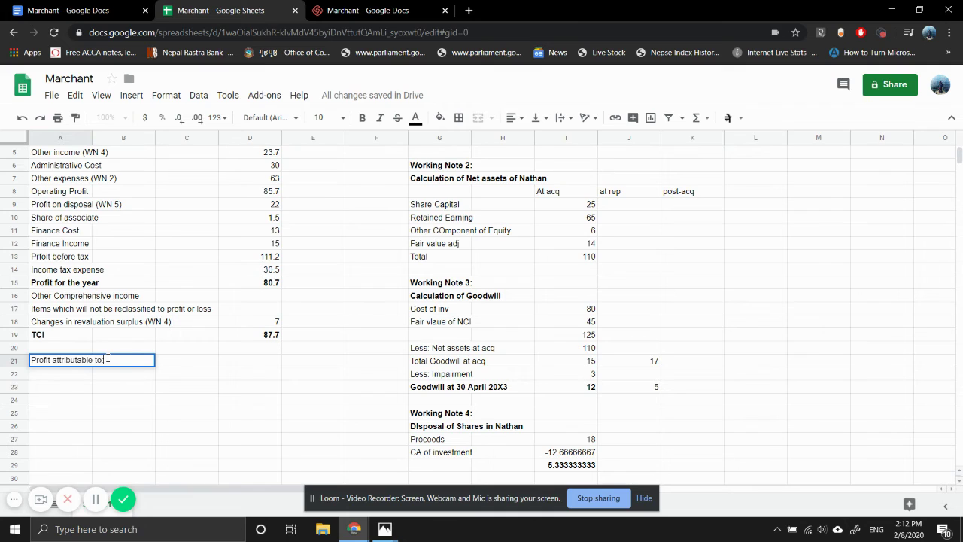
type(":")
key("Return")
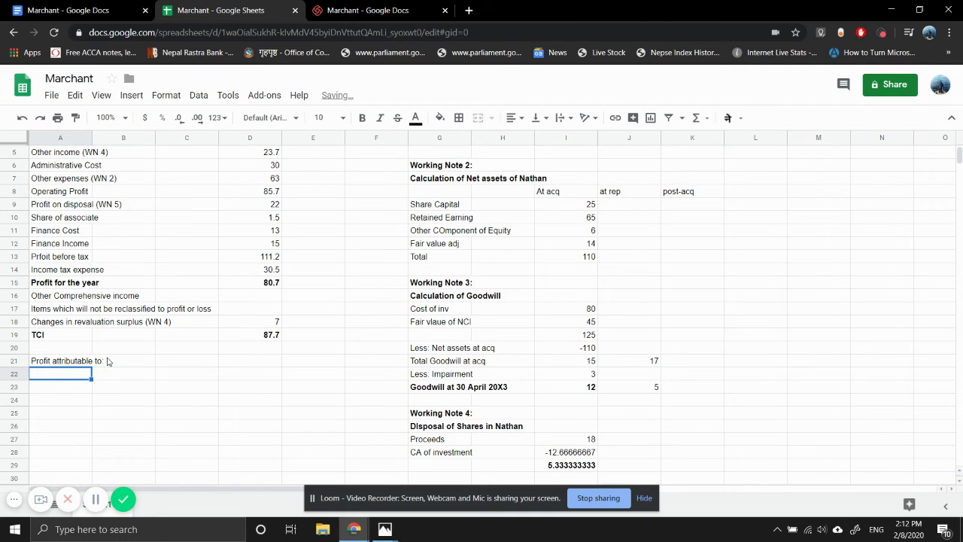
- List "Parent" in A22 and "NCI" in A23 under the profit attribution heading
type("Parent")
key("Return")
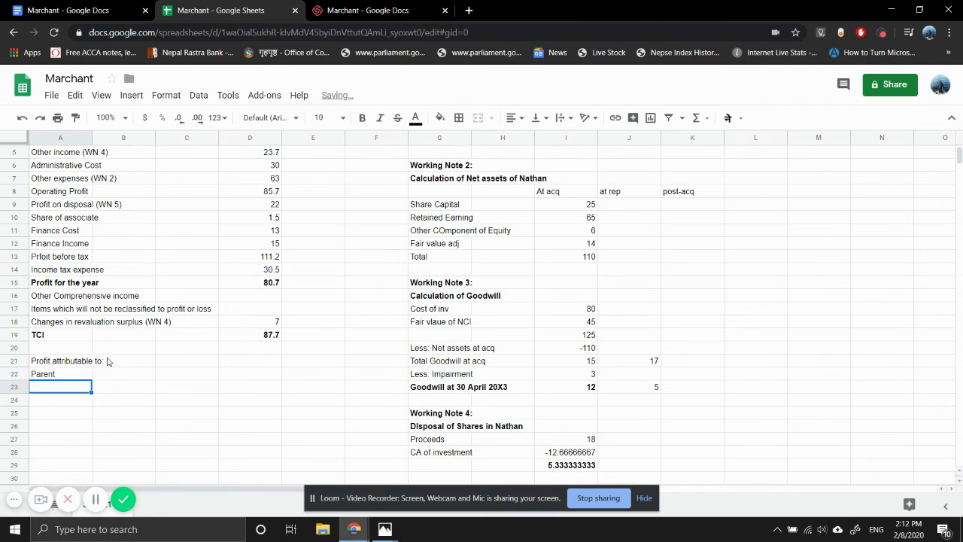
type("NCI")
key("Return")
key("Up")
key("Right")
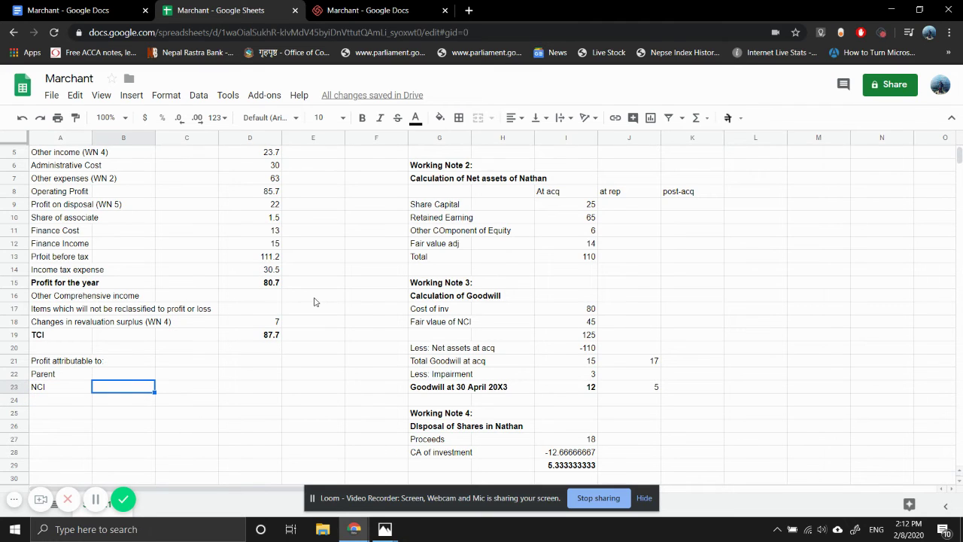
- Add the bold heading "Working Note 8:" in G53 below the inter-group transaction note
scroll(316, 301, "down", 10)
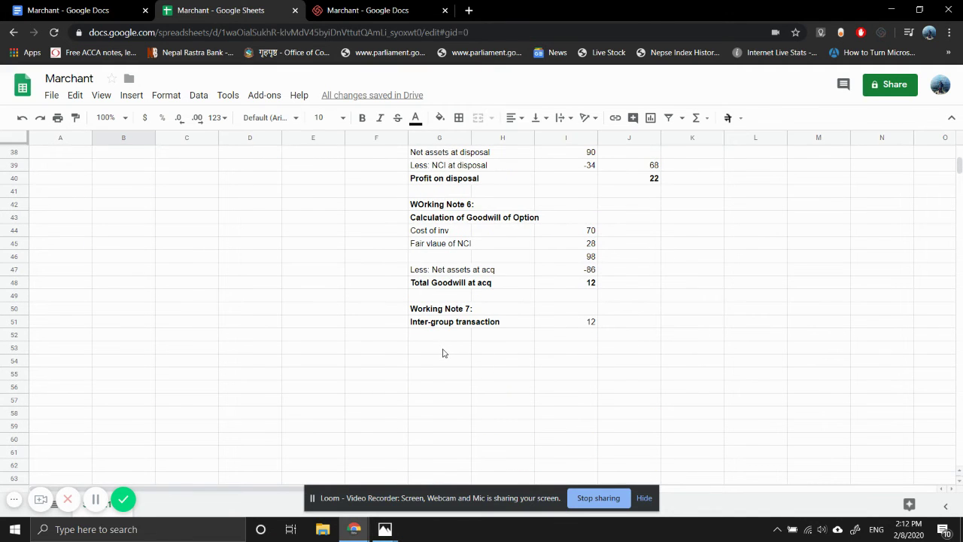
left_click(444, 349)
type("Working Note ")
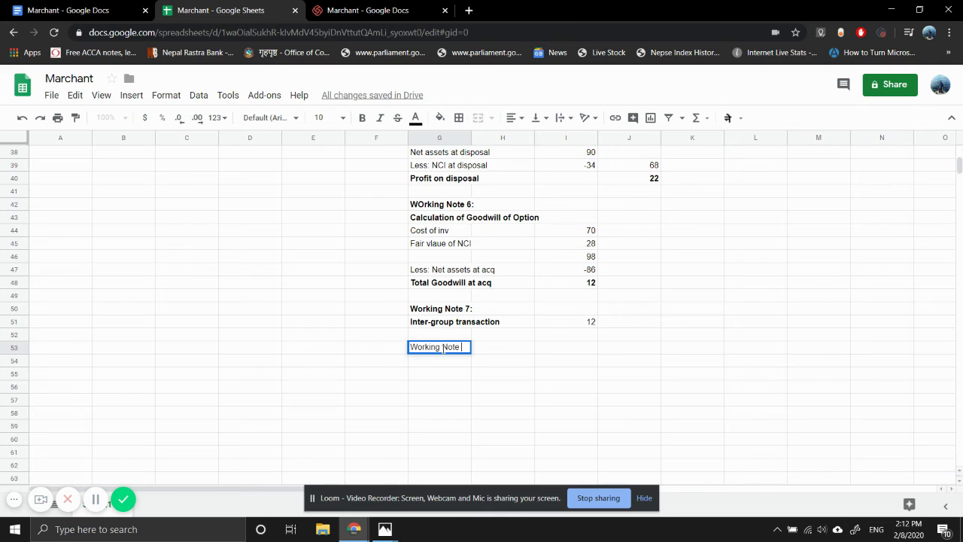
type("8:")
key("Return")
left_click(443, 352)
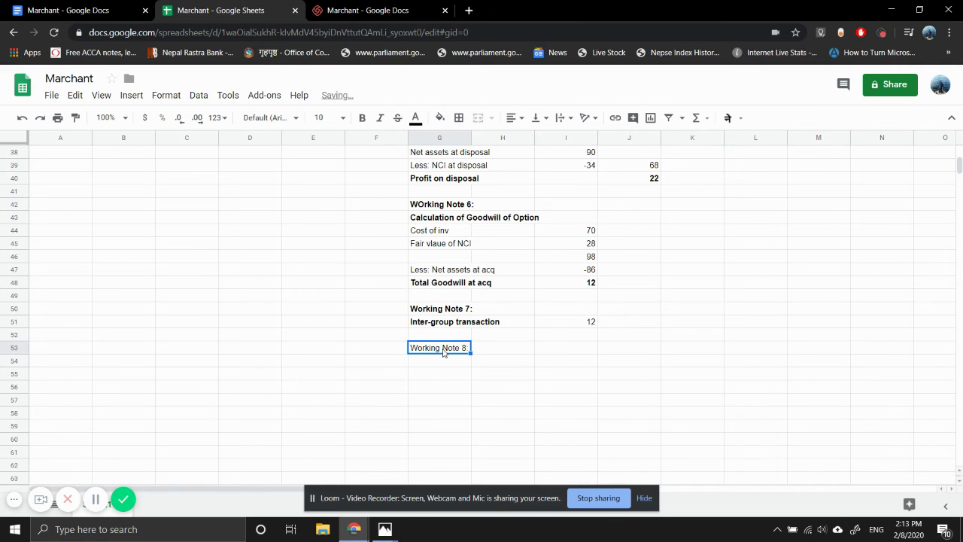
key("ctrl+b")
key("Down")
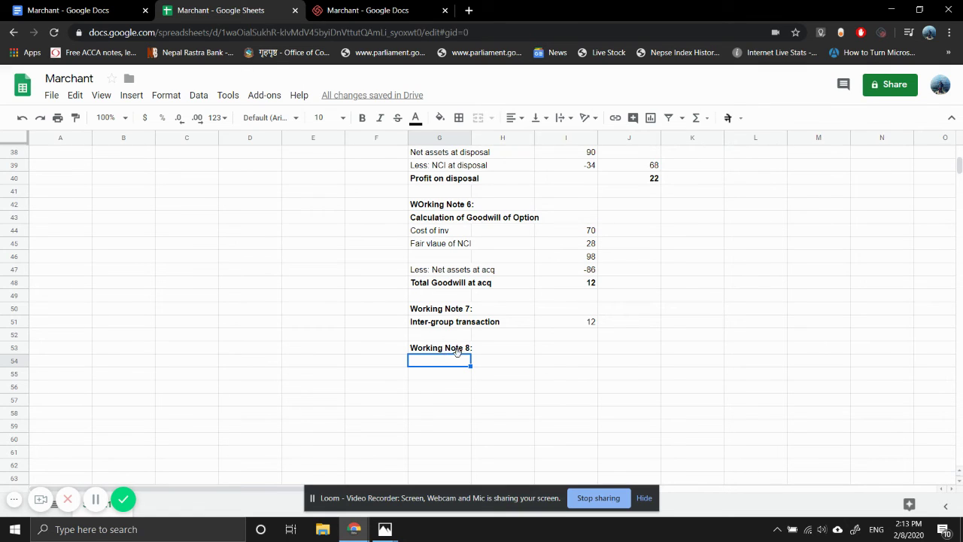
type("NCI")
key("BackSpace")
key("BackSpace")
key("BackSpace")
key("Escape")
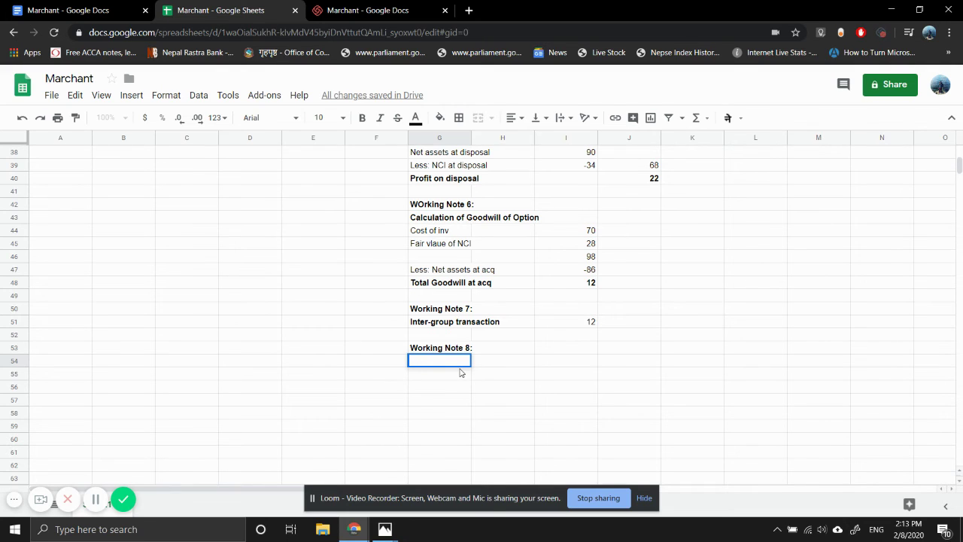
- Enter a bold title in G54 for the calculation of profit for NCI
type("Claualtion o")
type("g")
type("NCI")
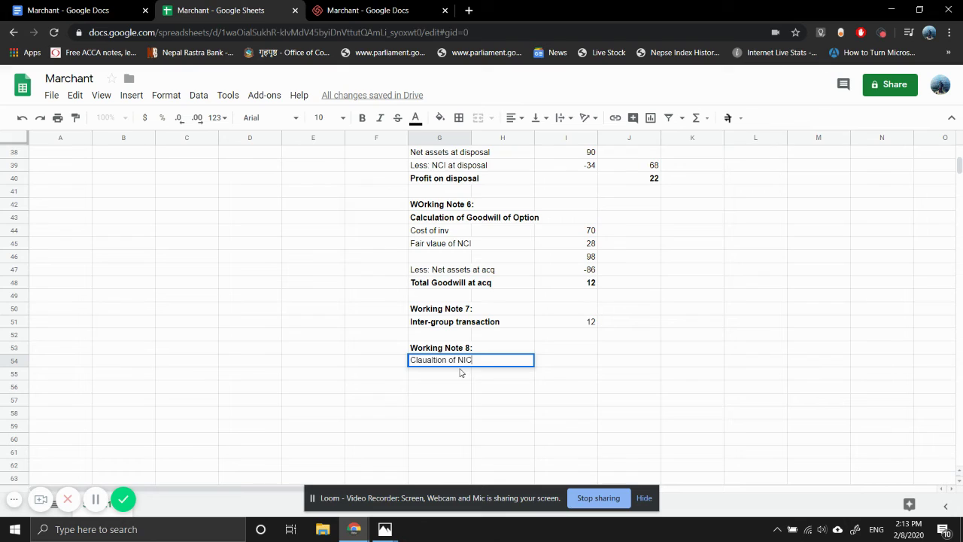
key("BackSpace")
key("BackSpace")
key("BackSpace")
type("profit for NCI")
key("Return")
key("Up")
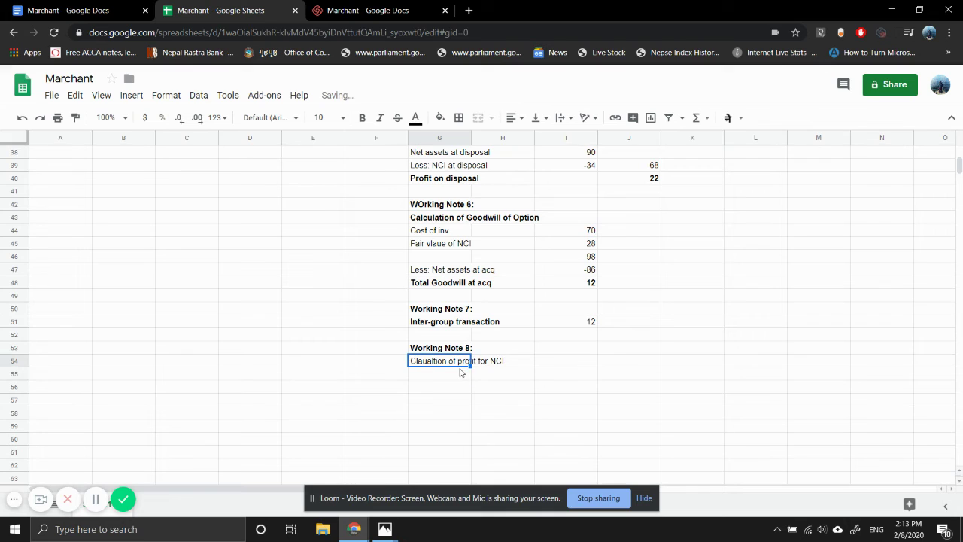
key("ctrl+b")
key("Down")
key("Up")
- Correct the misspelled first word in G54 so the title reads "Calculation of profit for NCI"
key("Return")
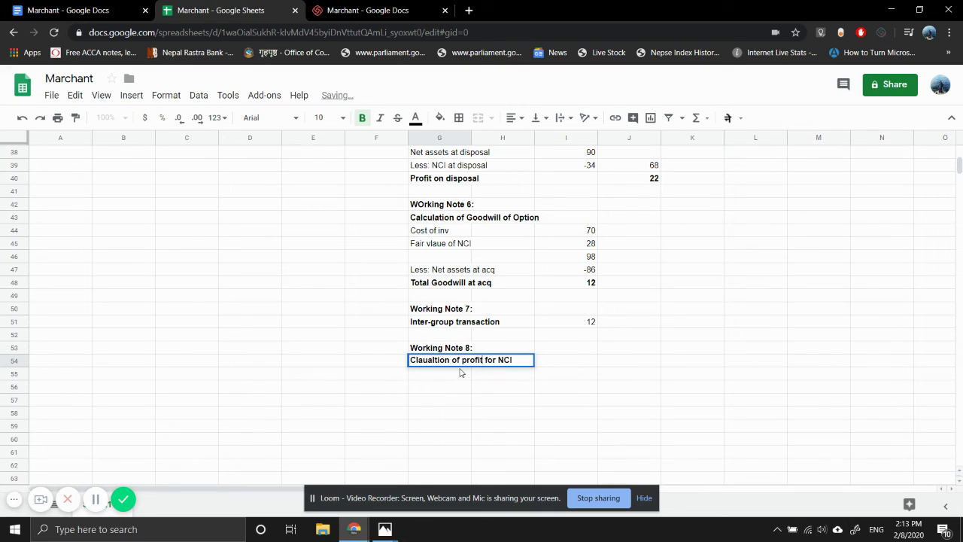
key("Left")
key("Left")
key("Left")
key("Left")
key("Left")
key("Left")
key("Left")
key("Left")
key("Left")
key("Left")
key("Left")
key("Left")
key("Left")
key("Left")
key("Left")
key("Left")
key("Left")
key("Left")
key("Left")
key("Left")
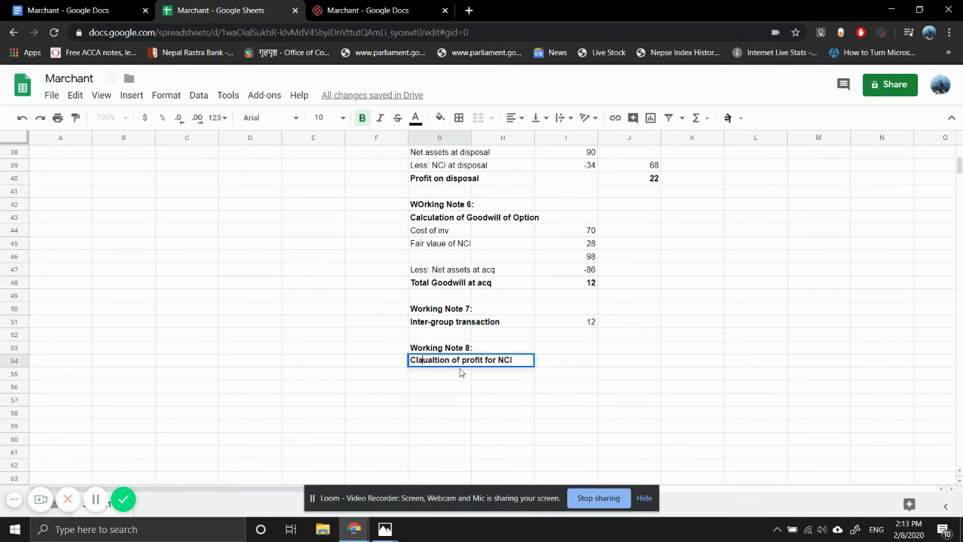
key("BackSpace")
key("Right")
type("lc")
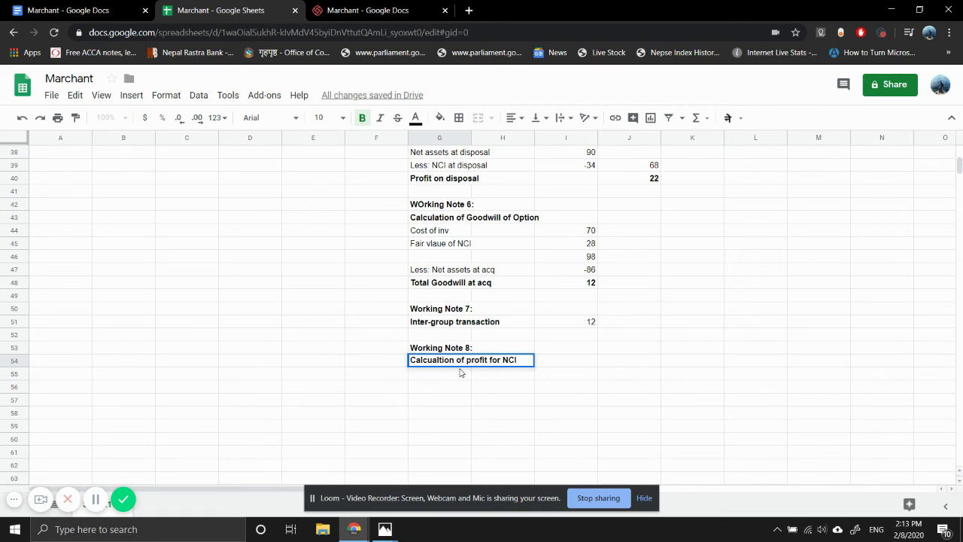
key("Right")
key("Right")
key("BackSpace")
key("Right")
type("a")
key("Return")
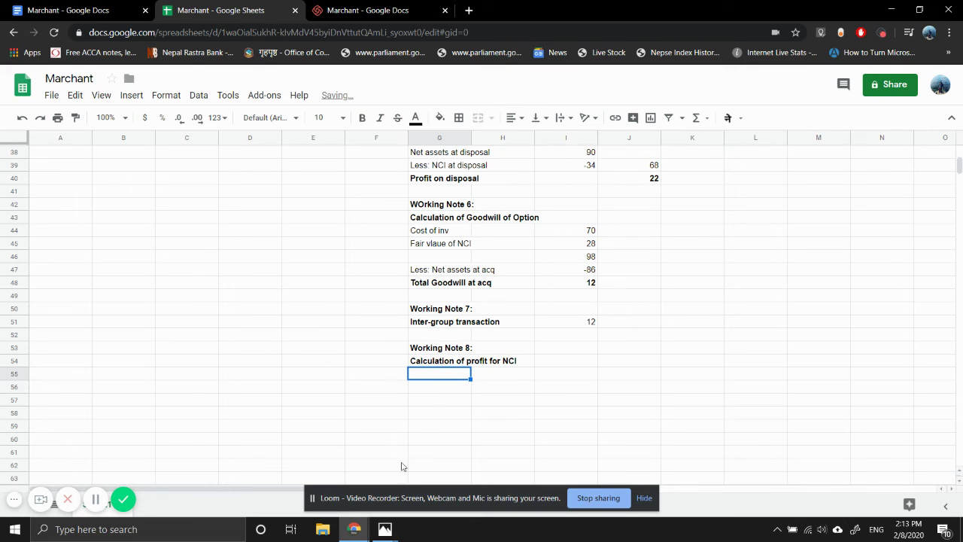
- Check Nathan's profit for the year in the question image in Photos, and label G55 "Share of profit of Nathan" in the spreadsheet
mouse_move(387, 527)
left_click(212, 465)
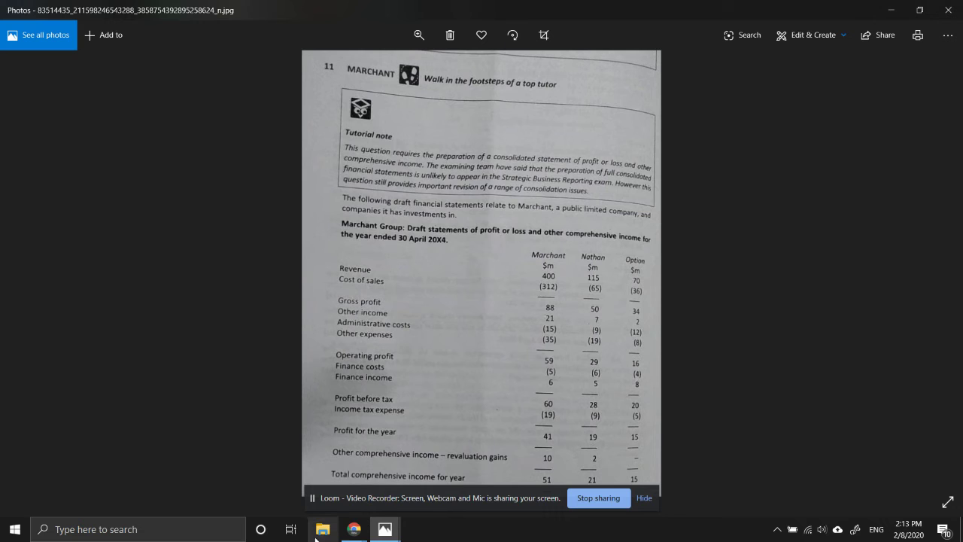
mouse_move(351, 531)
left_click(217, 487)
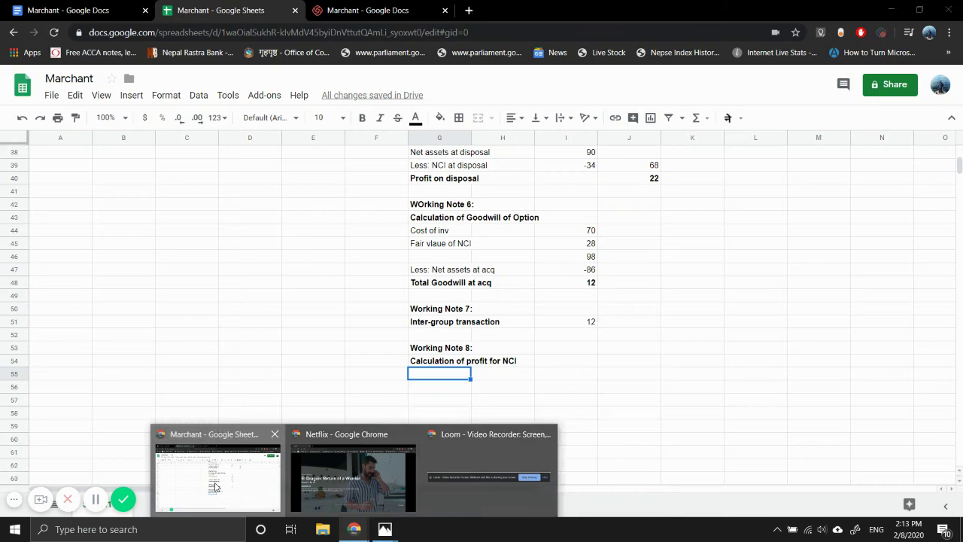
type("Shar")
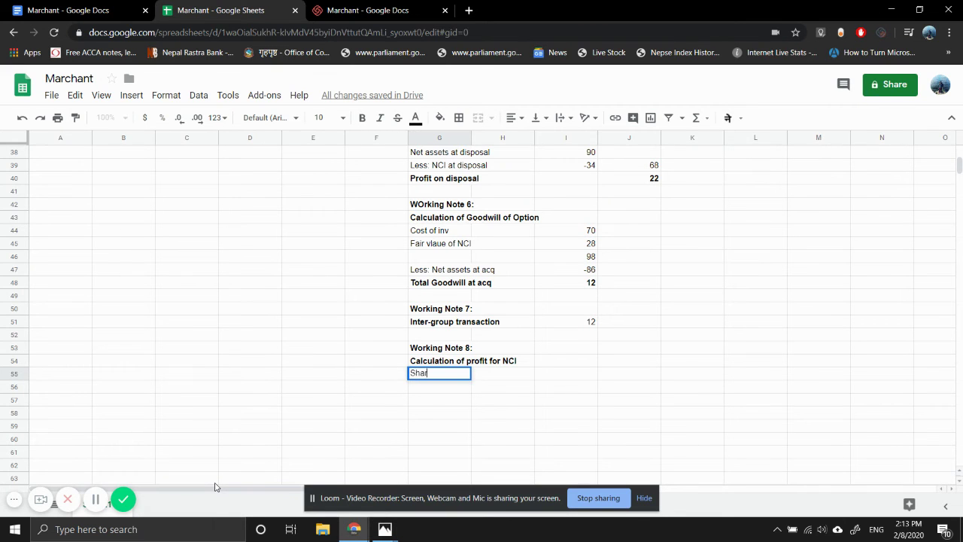
type(" e of profit of N")
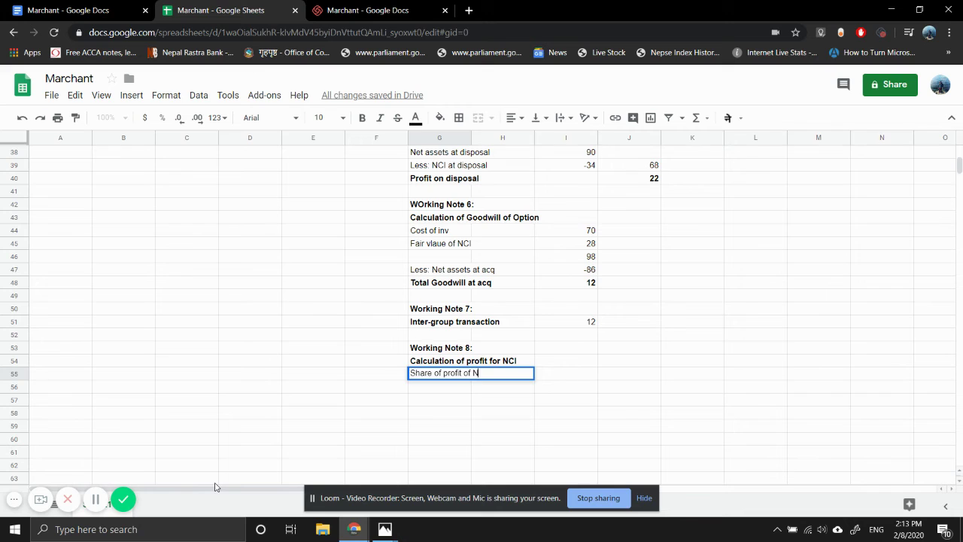
type("athan")
key("Return")
key("Up")
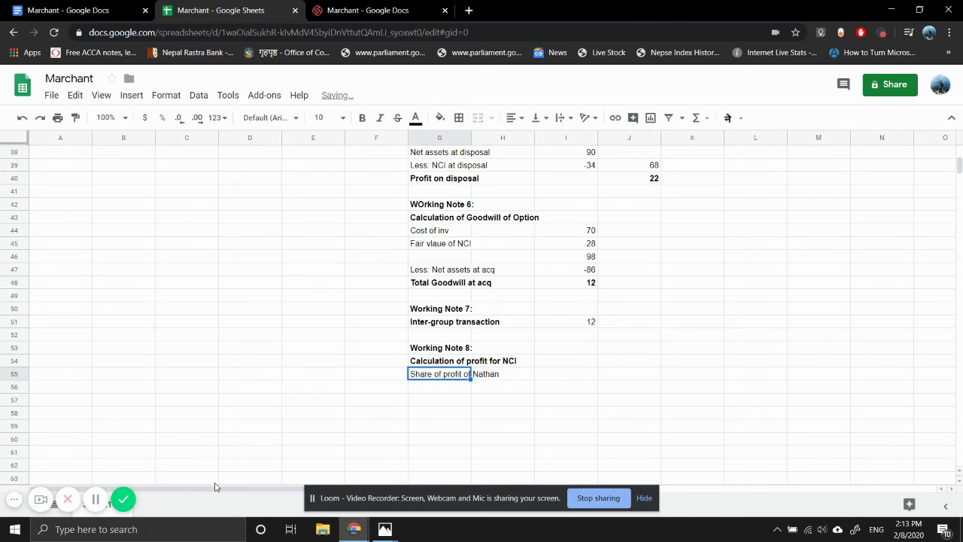
- Calculate the NCI share of Nathan's profit in I55 with the formula =19*0.4
key("Right")
key("Right")
type("=19*")
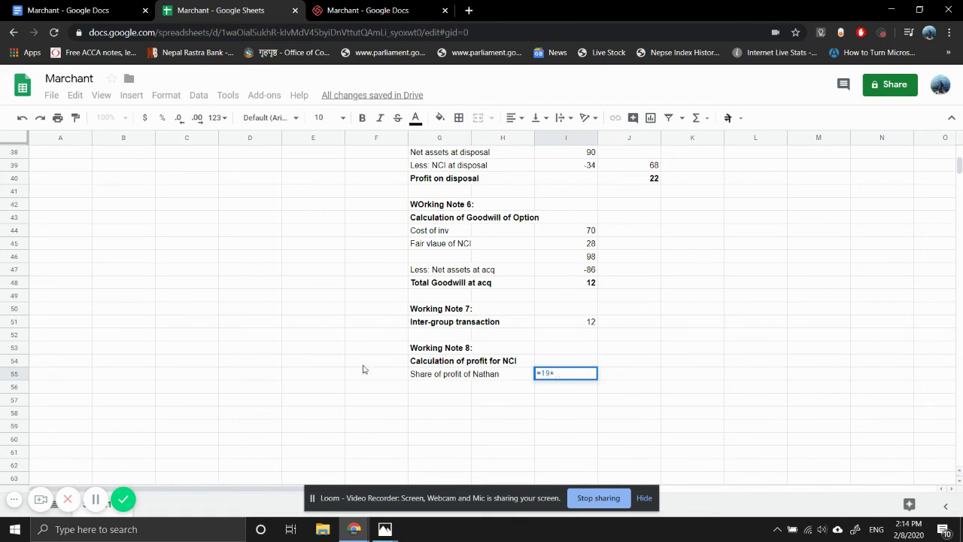
scroll(466, 285, "up", 10)
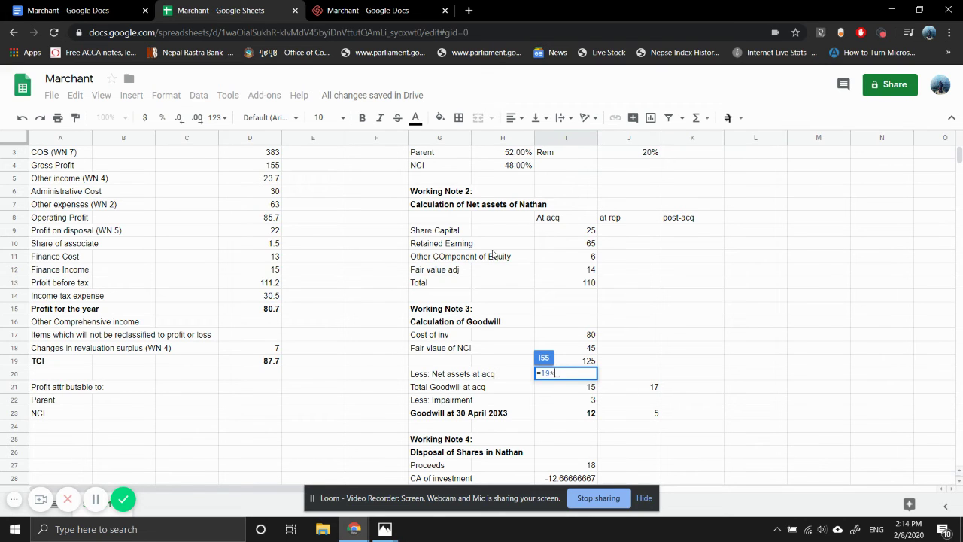
scroll(479, 284, "down", 6)
scroll(479, 284, "right", 1)
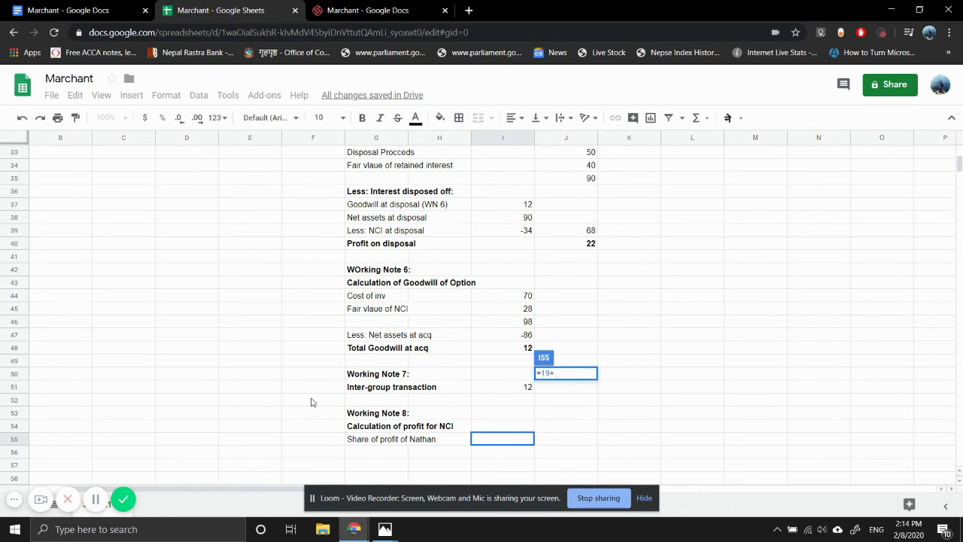
type("0.4")
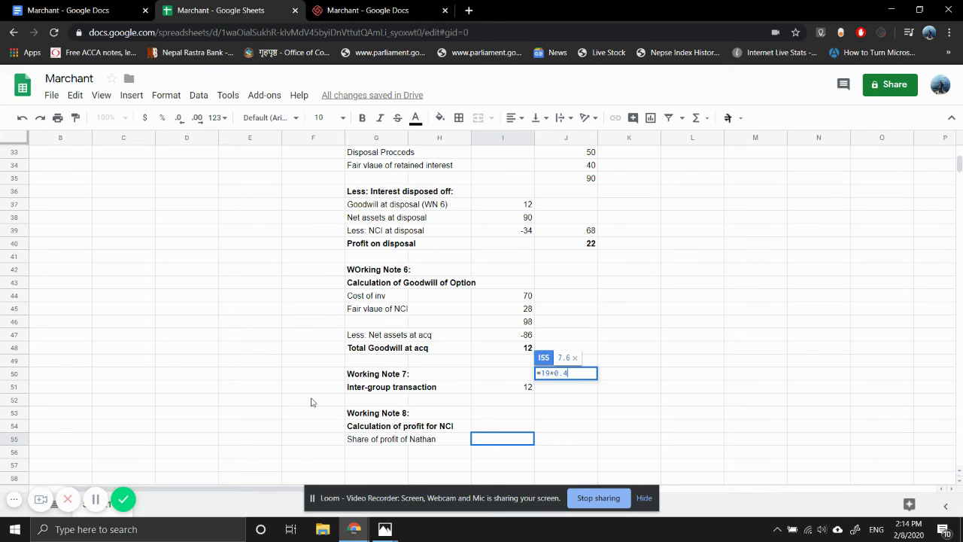
key("Return")
- Add the label "Share of profit of Option" in G56
key("Left")
key("Left")
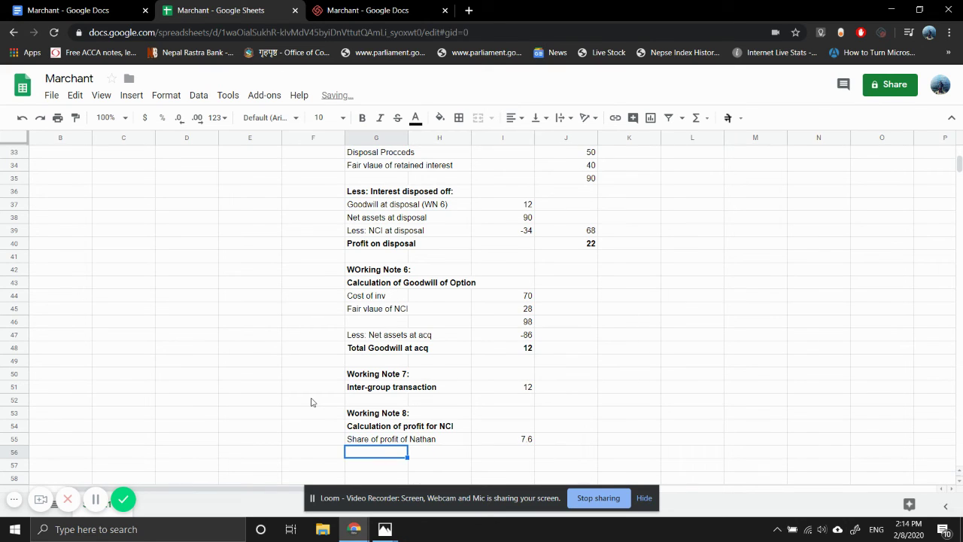
type("Sahre")
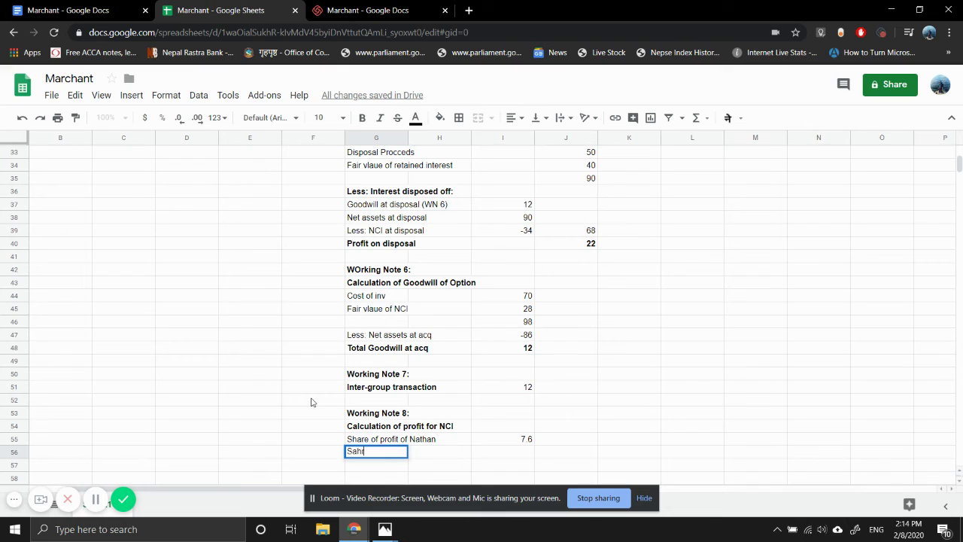
key("BackSpace")
key("BackSpace")
key("BackSpace")
key("BackSpace")
key("BackSpace")
key("BackSpace")
type("Share of profit of")
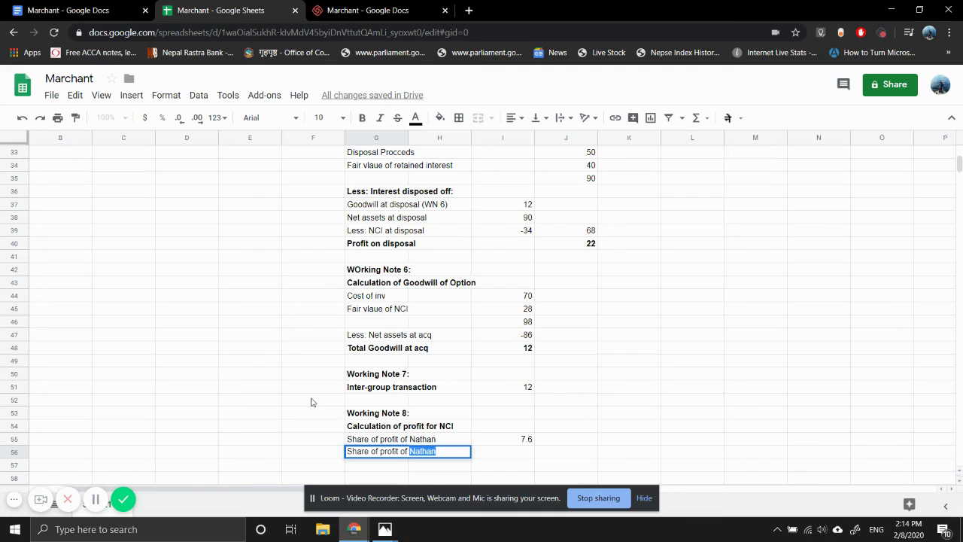
type("Option")
key("Return")
- Look up Option's profit for the year in the Photos question image and enter =15*6/12*0.4 in I56 of the spreadsheet
key("Up")
key("Right")
key("Right")
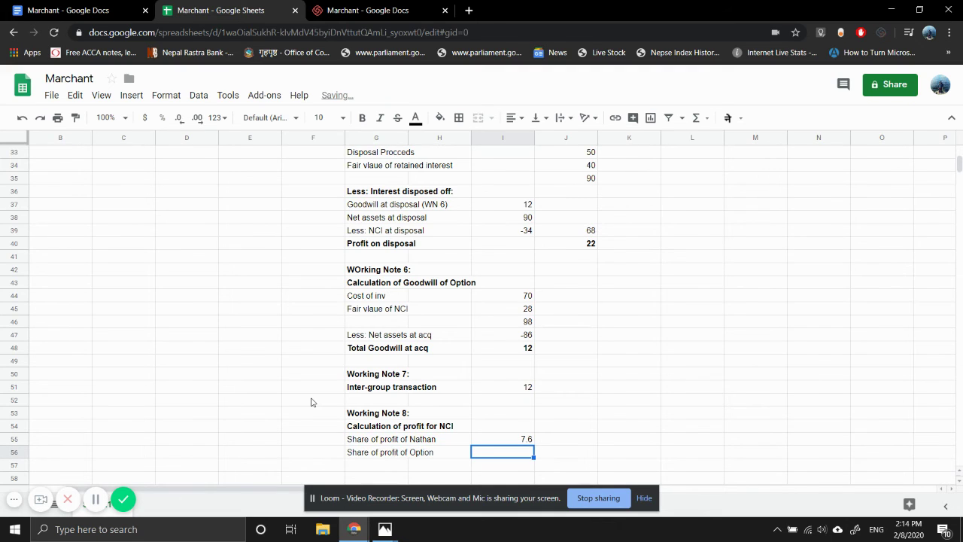
type("=")
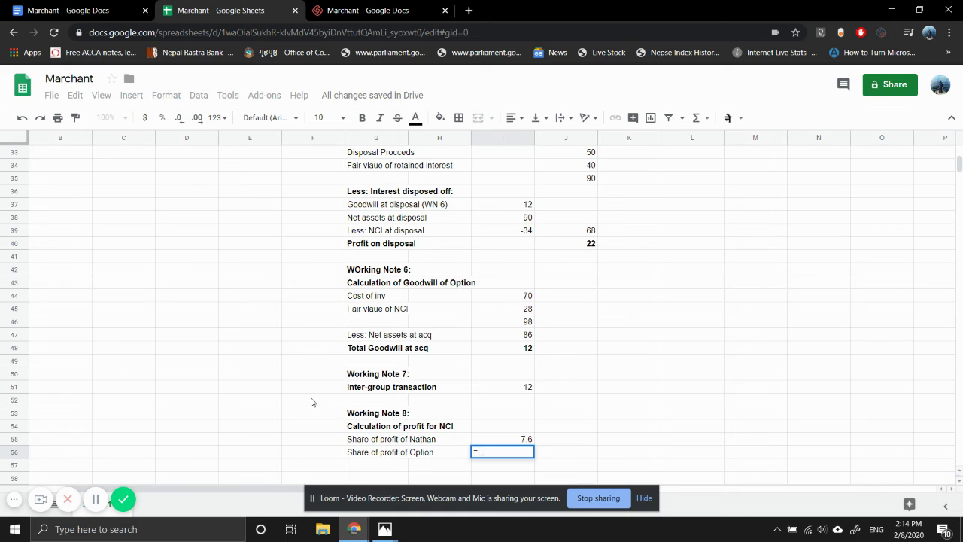
mouse_move(385, 529)
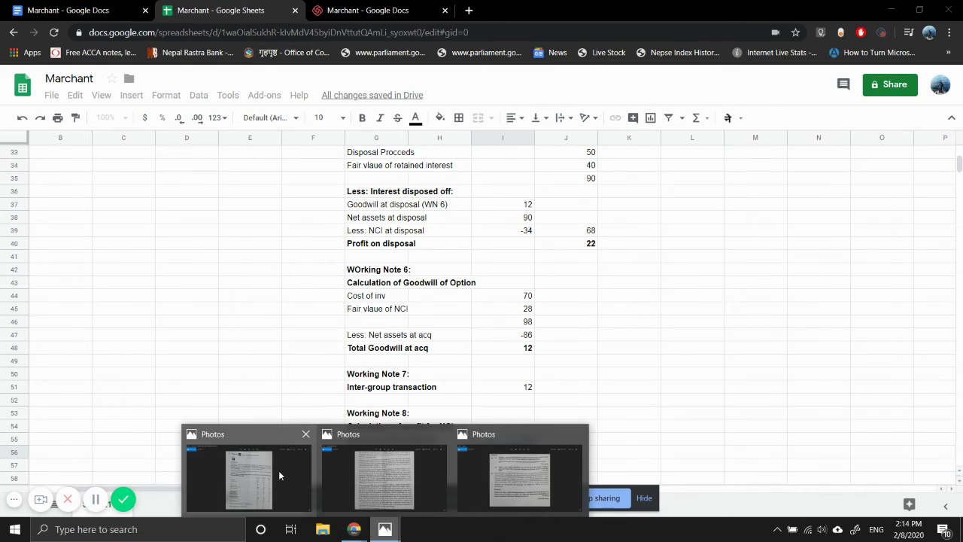
left_click(243, 462)
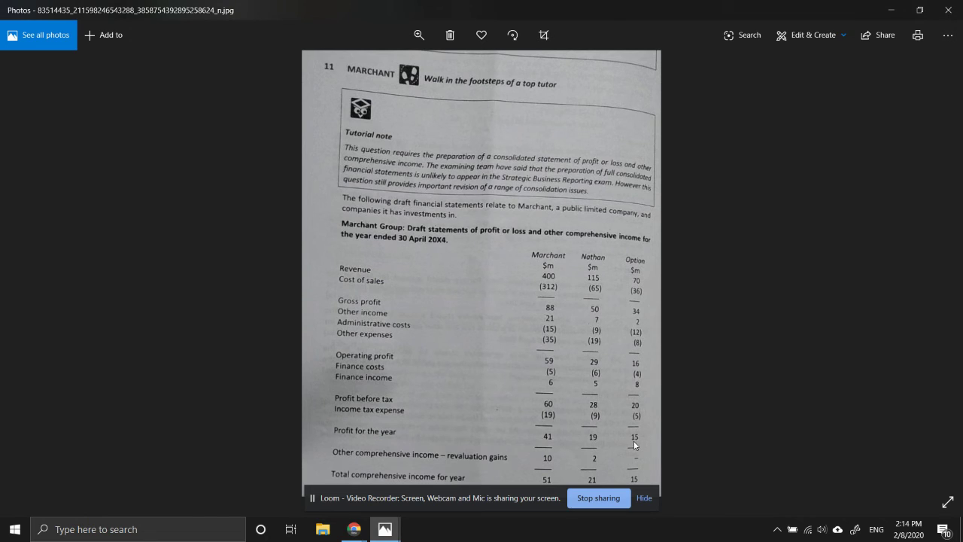
mouse_move(355, 533)
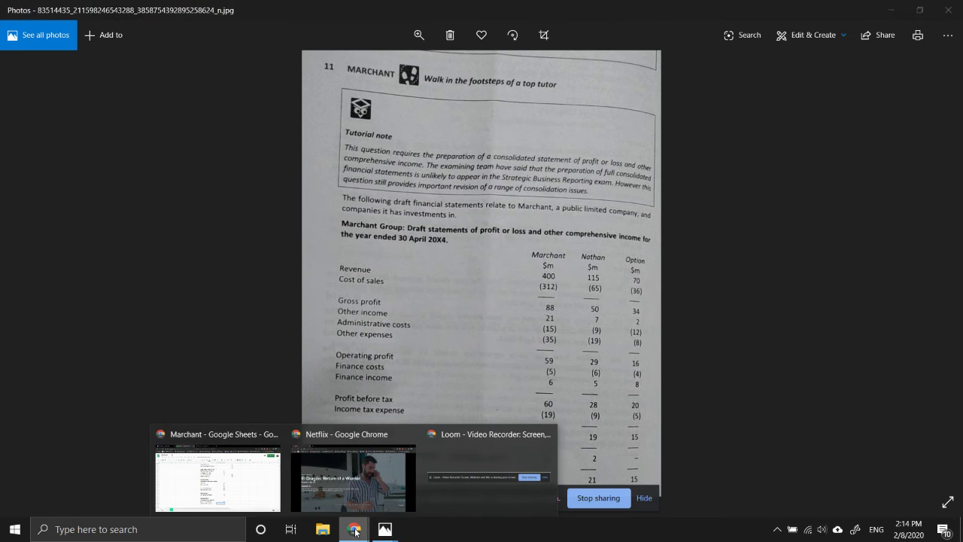
left_click(233, 481)
type("15*")
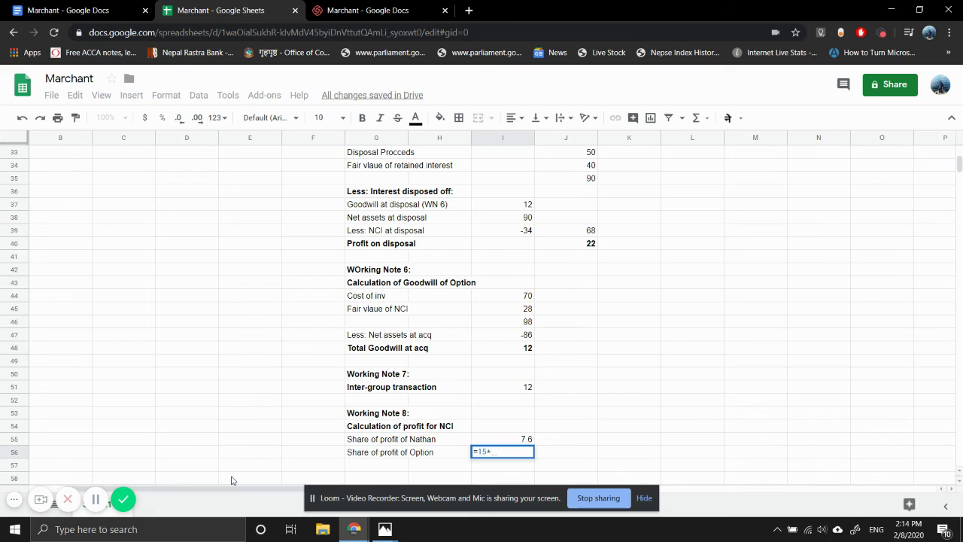
type("6/12*0.4")
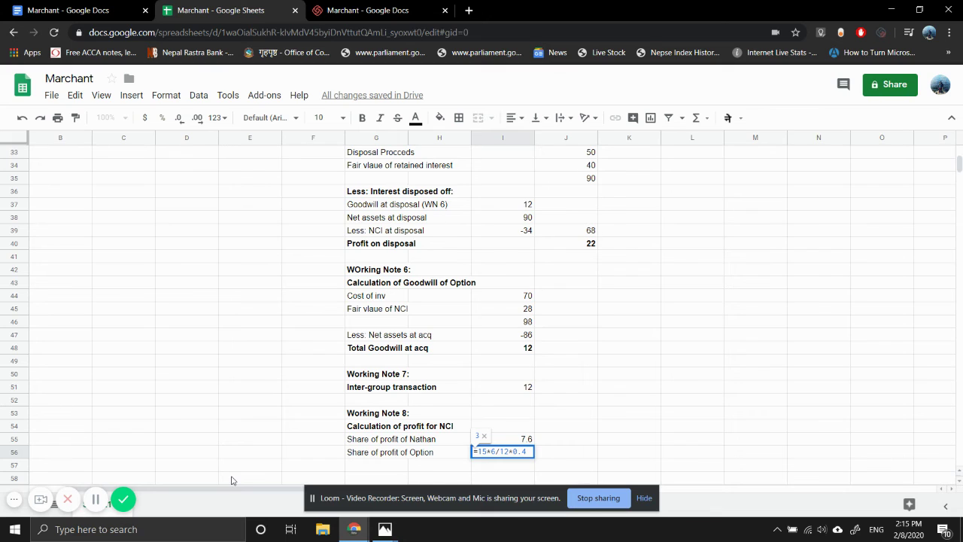
key("Return")
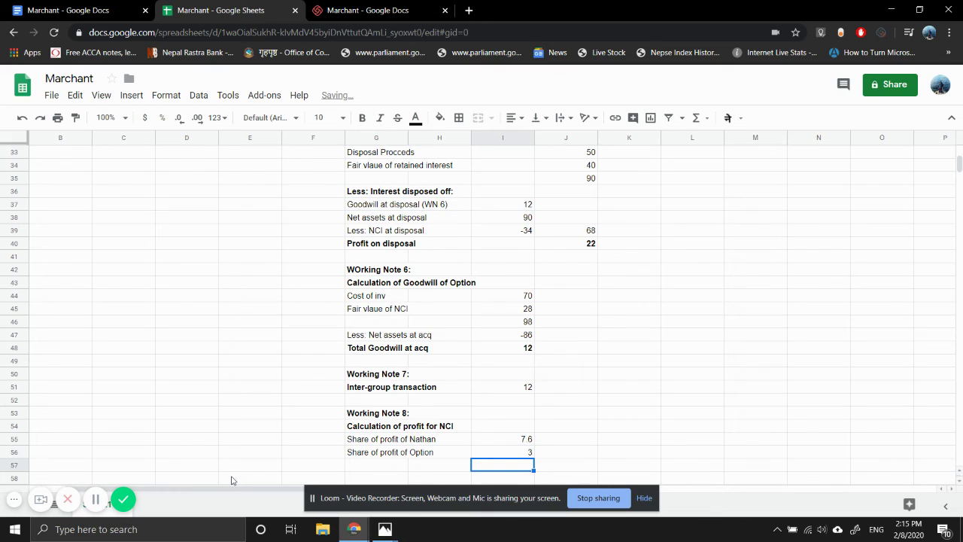
- Try to total the two NCI profit shares in I57 with a bare reference to the range I55:I56
type("=")
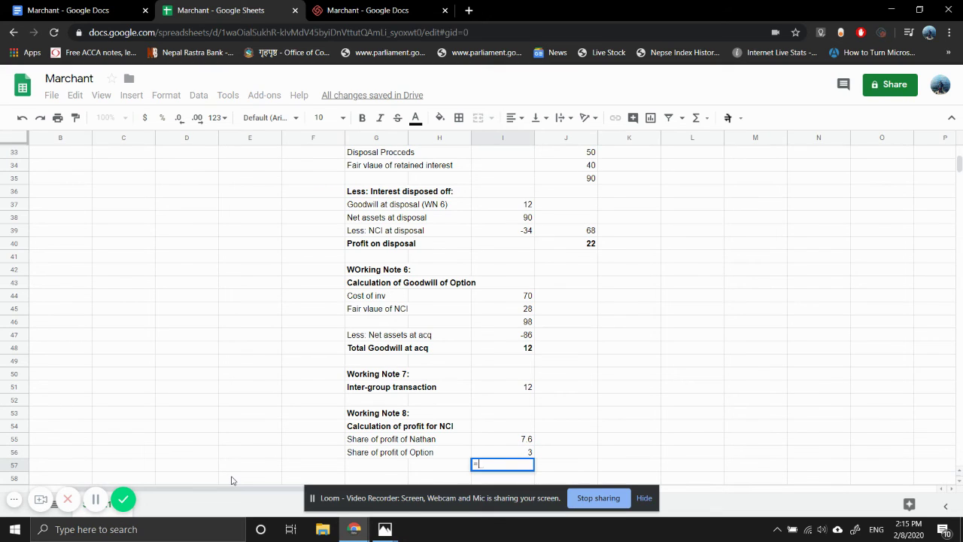
key("Up")
key("shift+Up")
key("Return")
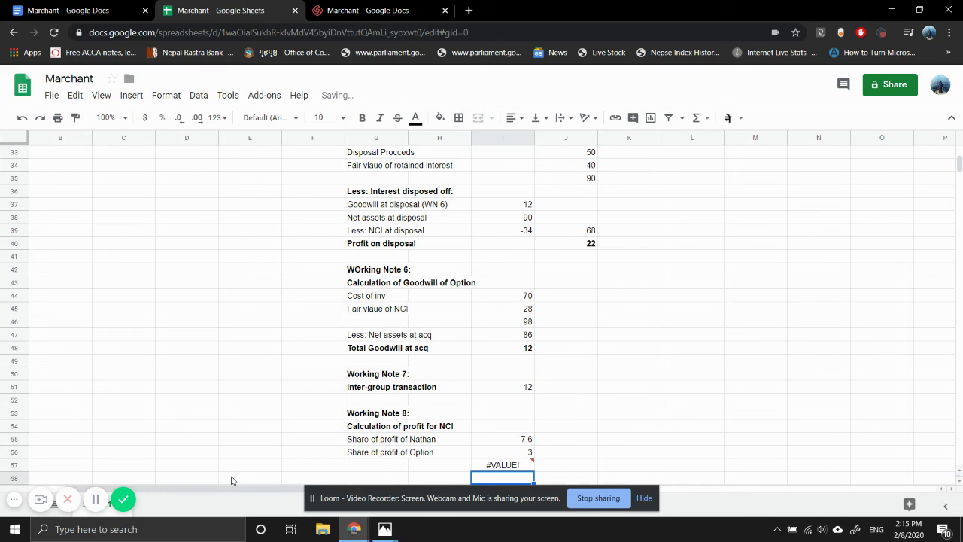
- Total the NCI shares of Option's and Nathan's profit in I57 with the formula =I56+I55
key("Up")
type("=")
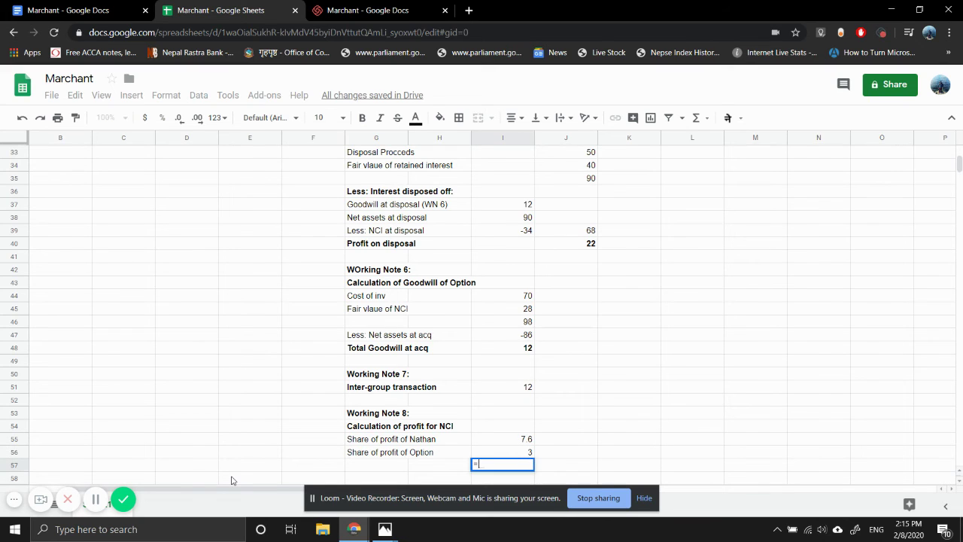
key("Up")
type("+")
key("Up")
key("Up")
key("Return")
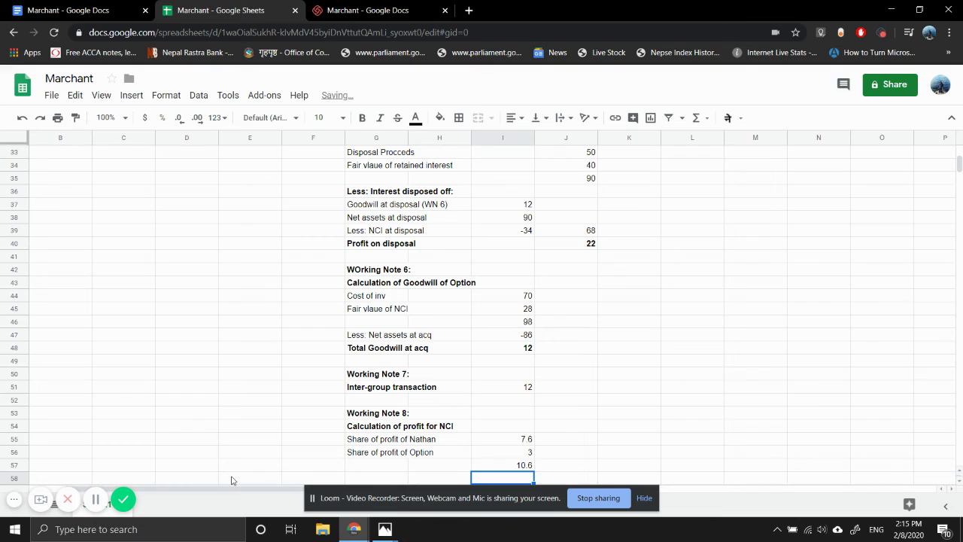
- Label the NCI total "Profit for NCI" in G57 and make G57:I57 bold
key("Up")
key("Left")
key("Left")
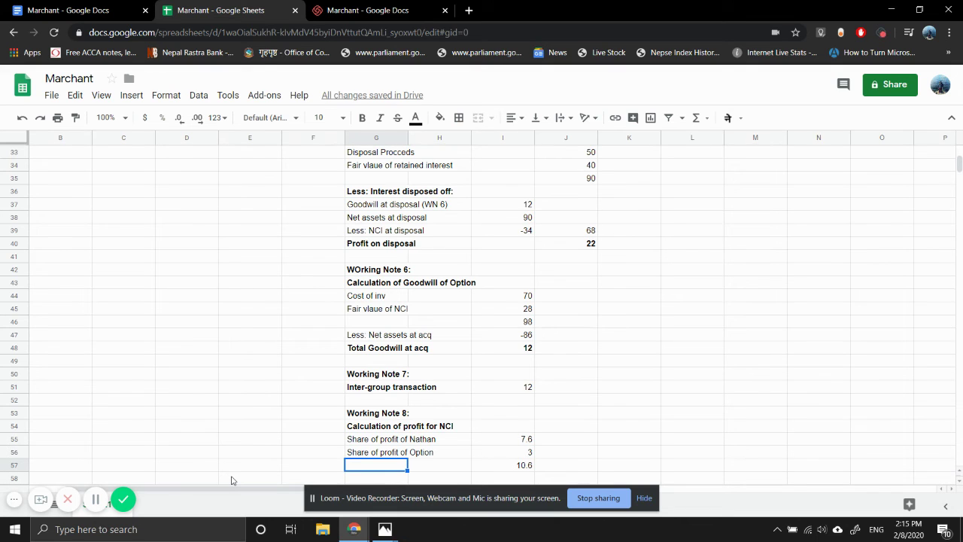
type("Profit")
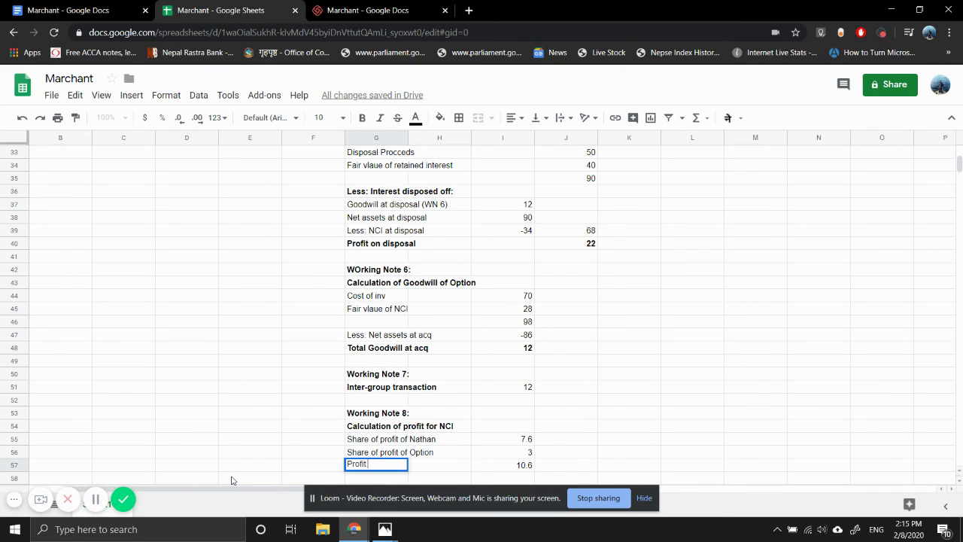
type(" for NCI")
key("Return")
key("Up")
key("shift+Right")
key("shift+Right")
key("ctrl+b")
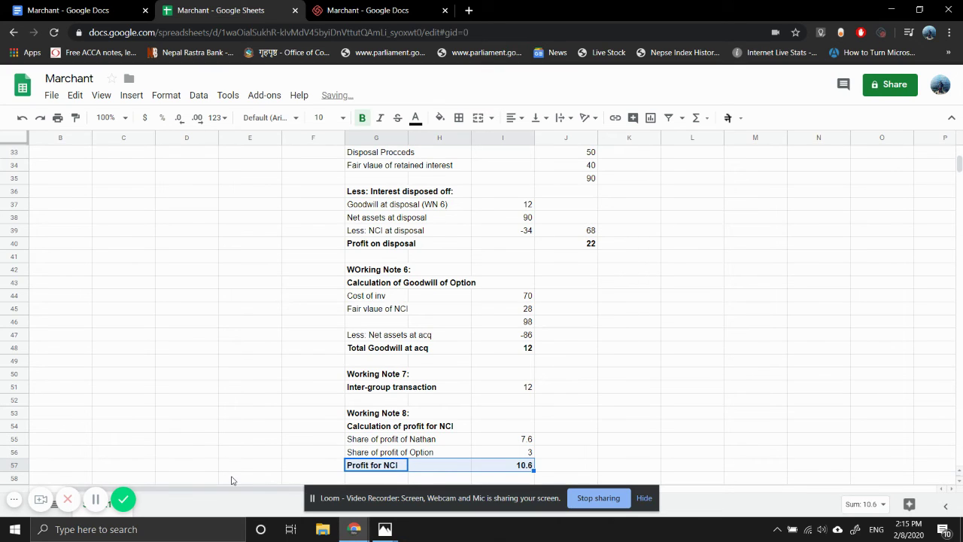
key("Down")
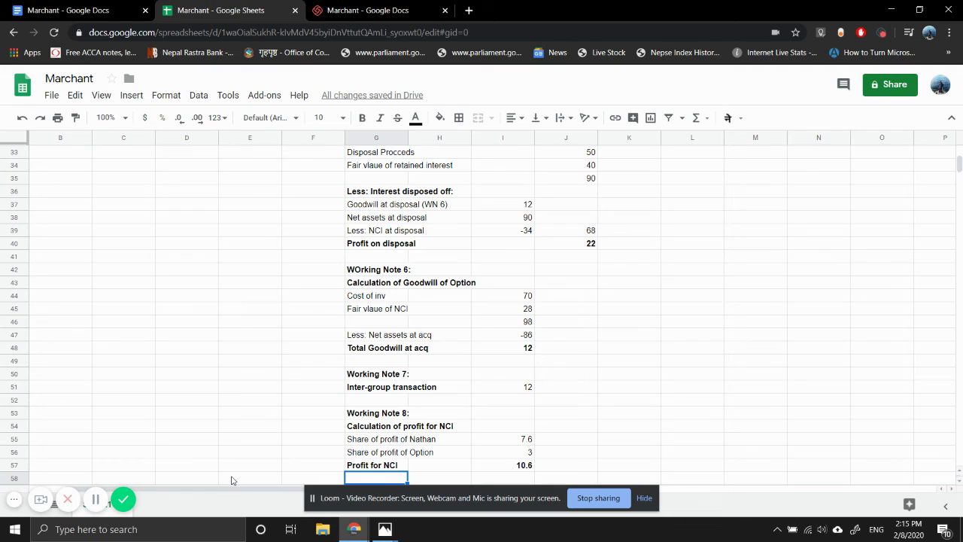
- Review the formula for Nathan's profit share in I55 and check the Nathan disposal details in the Photos question image
key("Down")
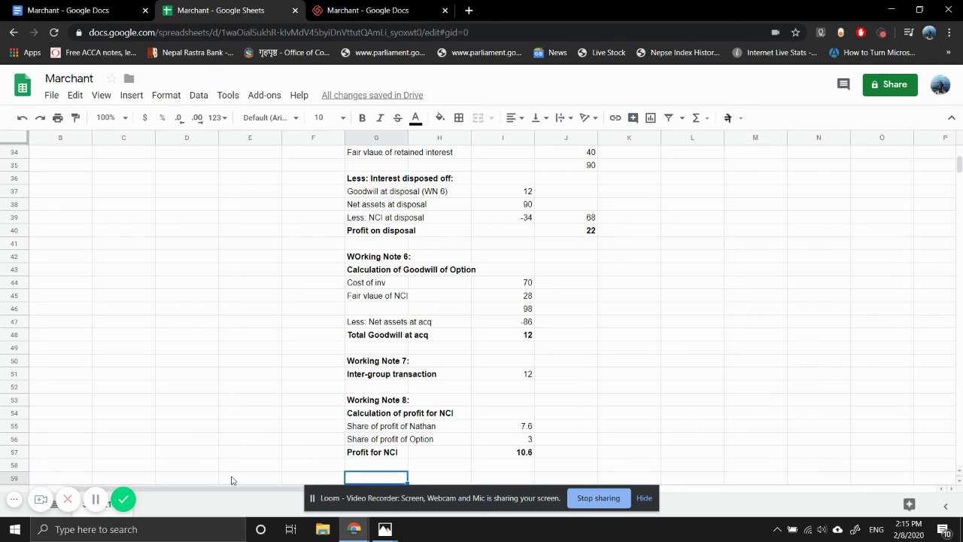
mouse_move(385, 527)
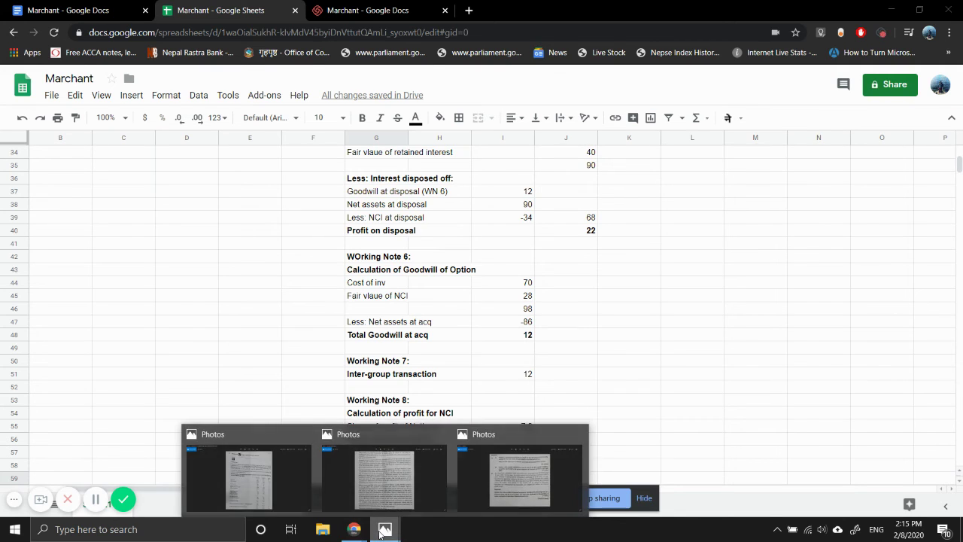
left_click(487, 364)
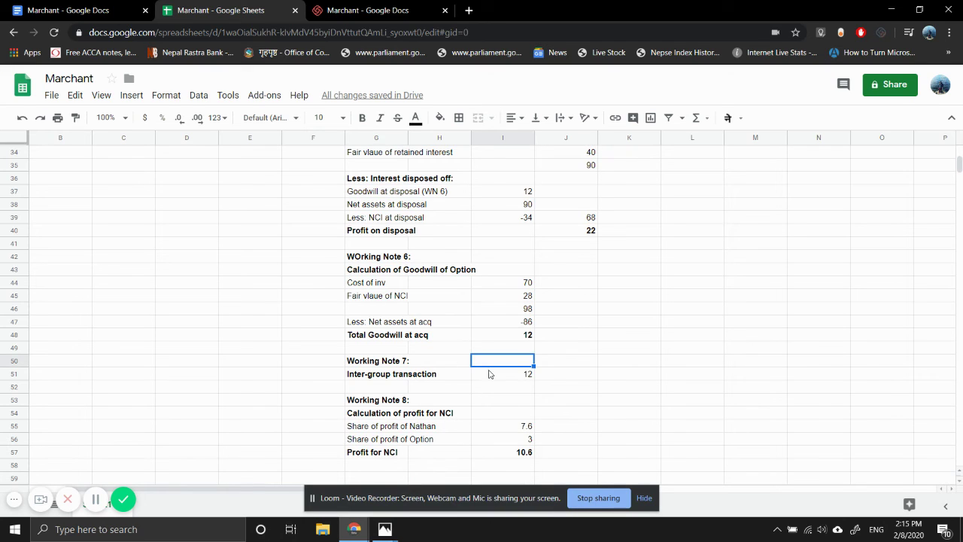
double_click(509, 425)
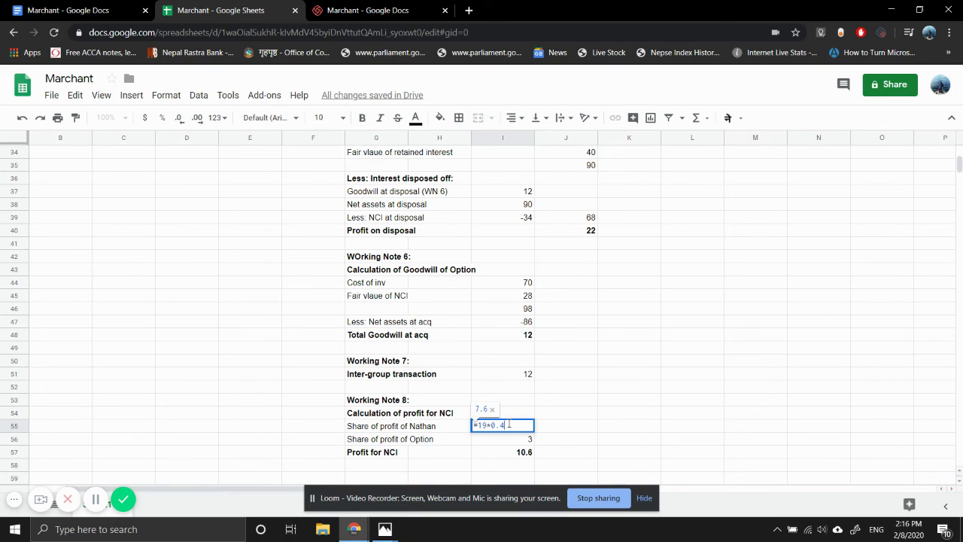
left_click(563, 427)
mouse_move(386, 529)
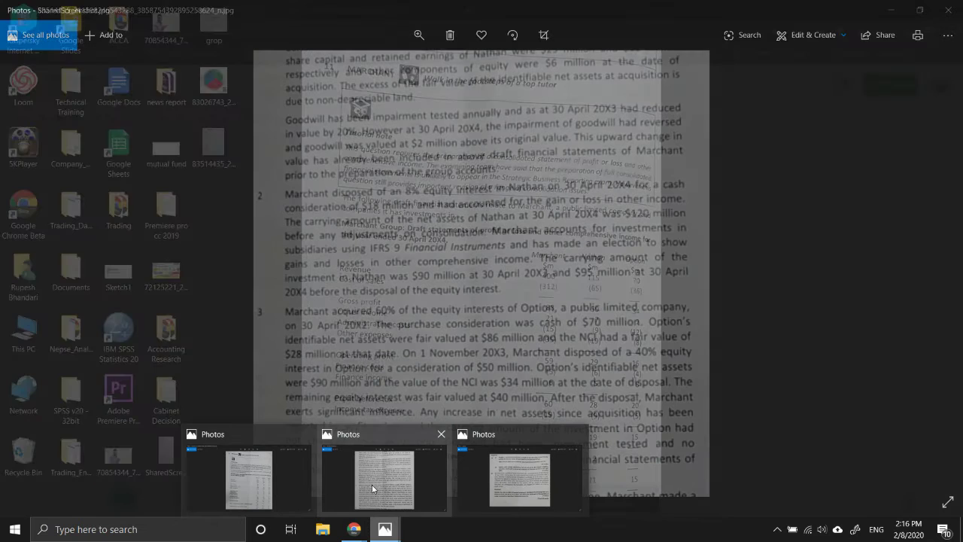
left_click(383, 474)
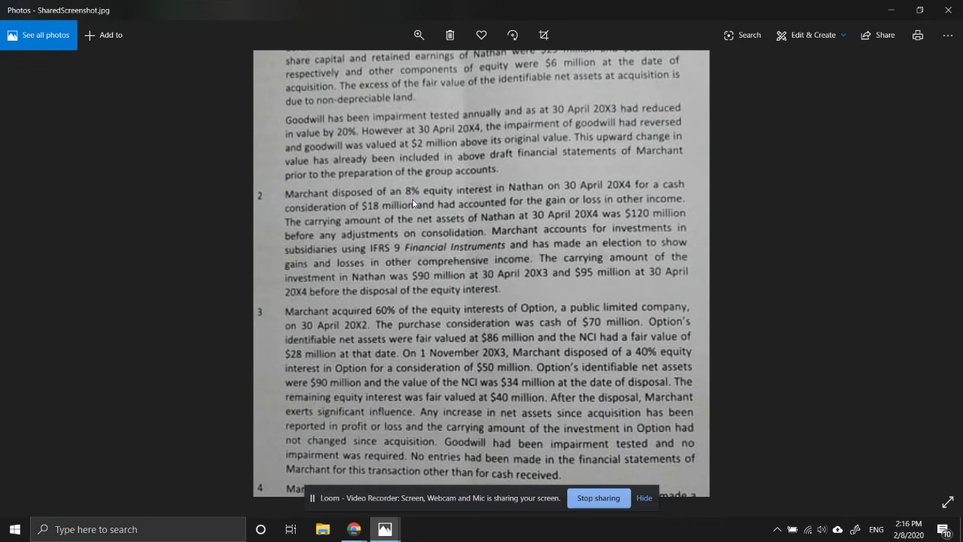
left_click_drag(413, 202, 390, 269)
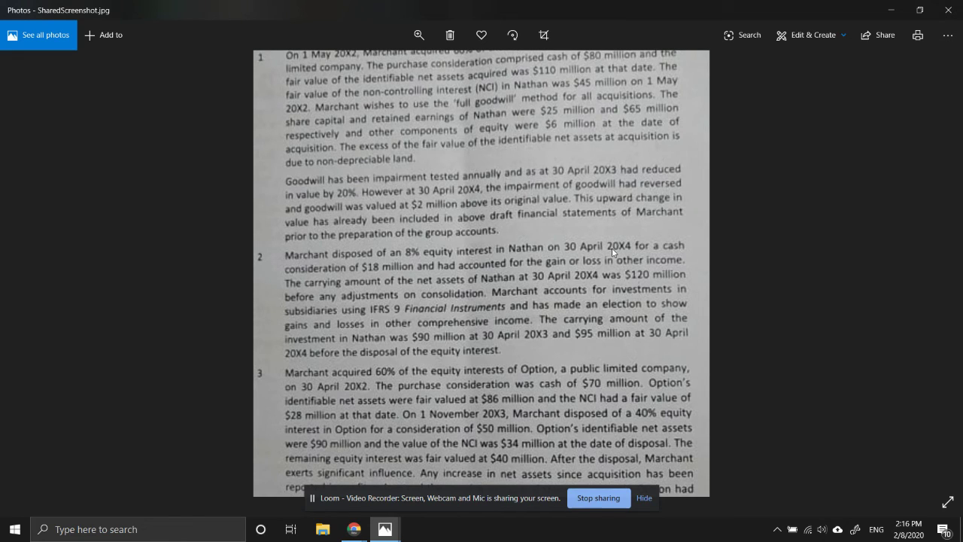
mouse_move(348, 535)
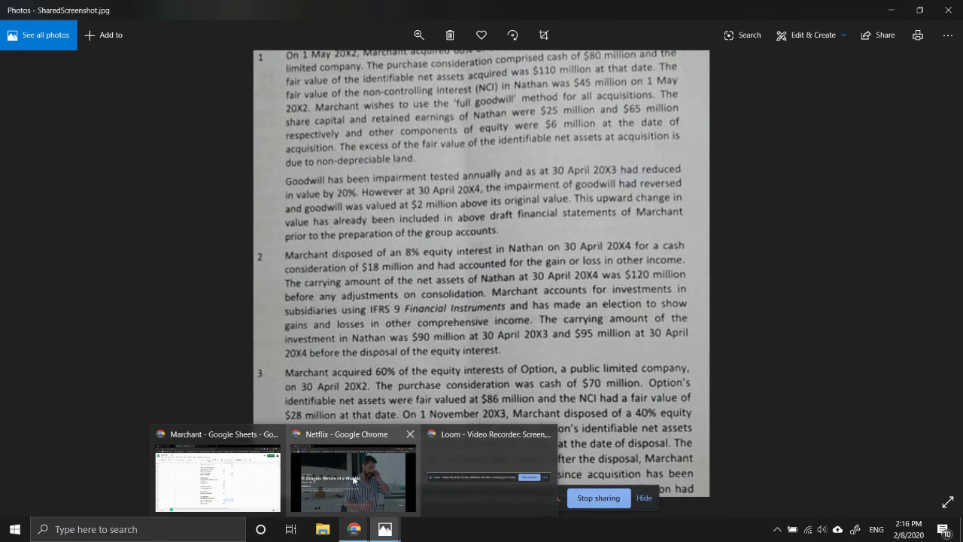
left_click(253, 487)
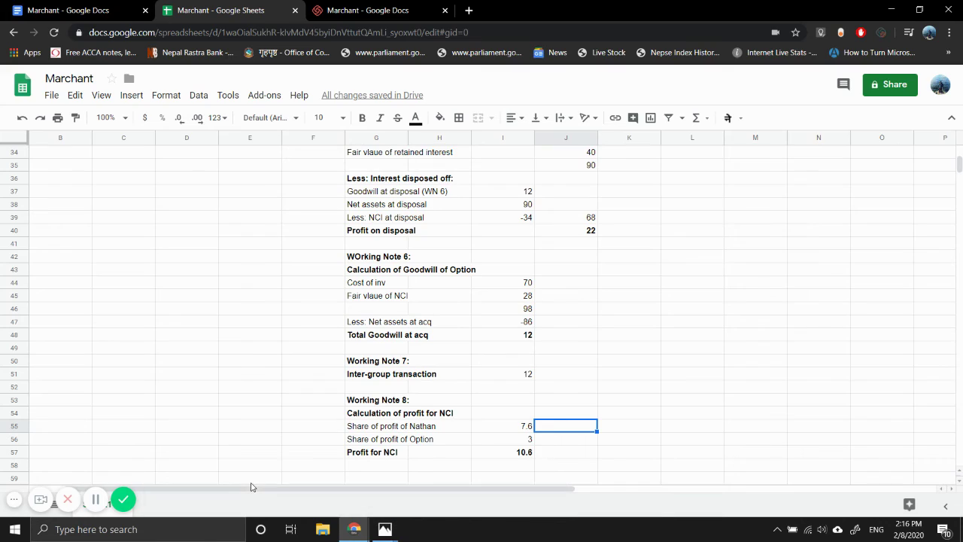
- Clear the formula for the share of Nathan's profit in I55
left_click(509, 430)
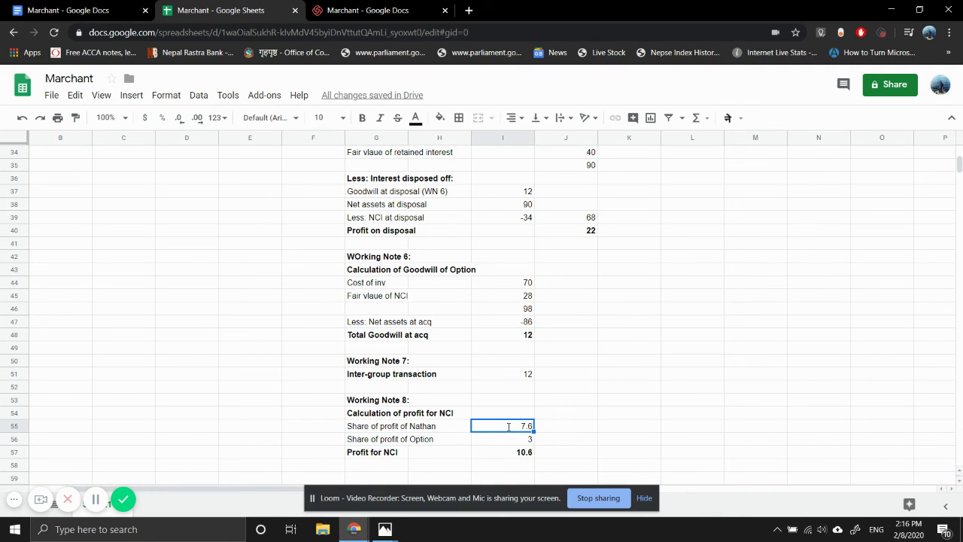
double_click(509, 427)
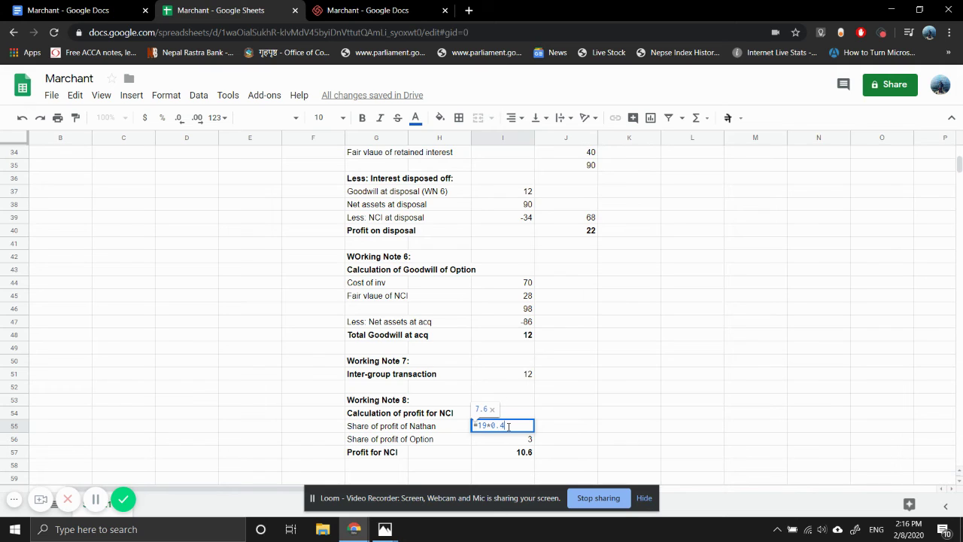
key("BackSpace")
key("BackSpace")
key("BackSpace")
key("BackSpace")
key("BackSpace")
key("BackSpace")
key("BackSpace")
key("Return")
- Enter Nathan's profit of 19 in I53, beside the Working Note 8 heading
key("Up")
key("Up")
key("Up")
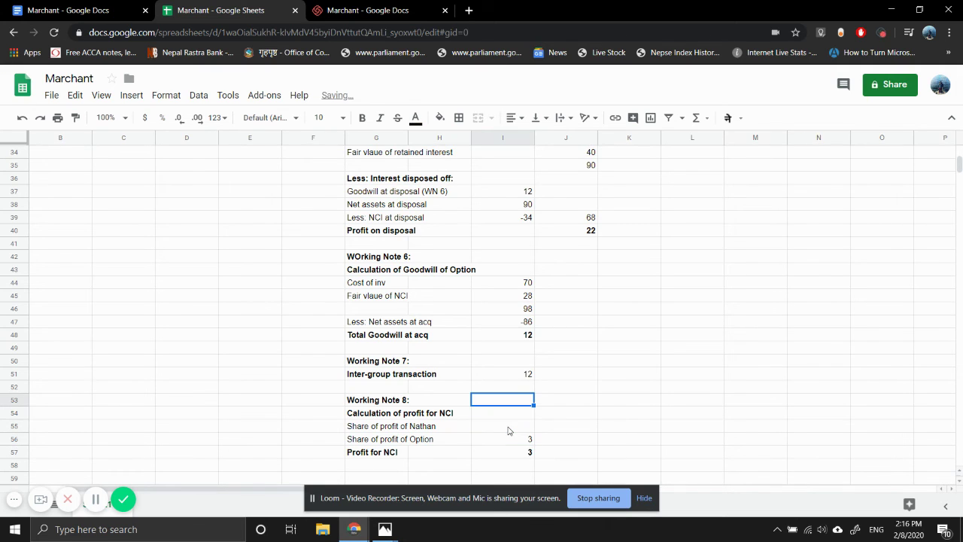
type("19")
key("Return")
- Calculate the six-month 40% NCI share of Nathan's profit in I55 with =I53*6/12*0.4
left_click(508, 430)
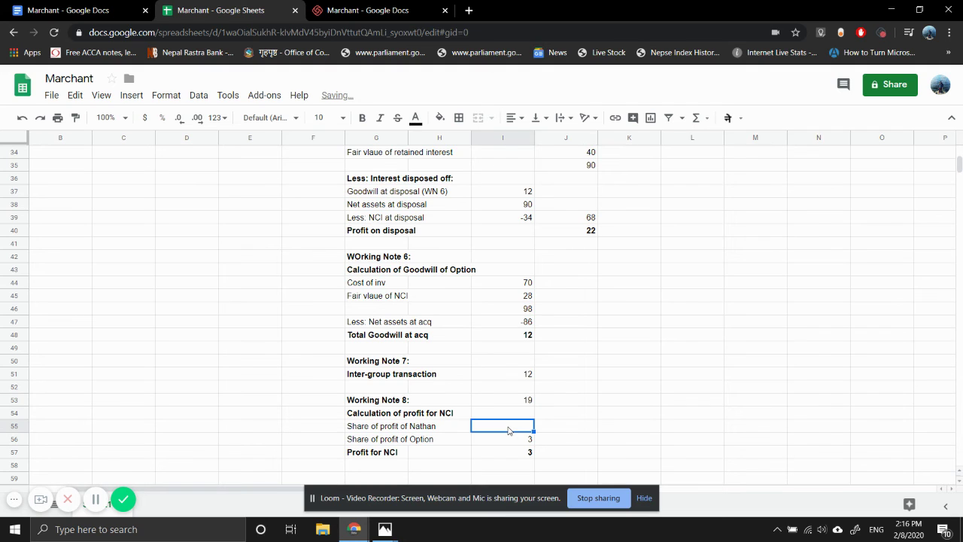
type("=")
key("Up")
key("Up")
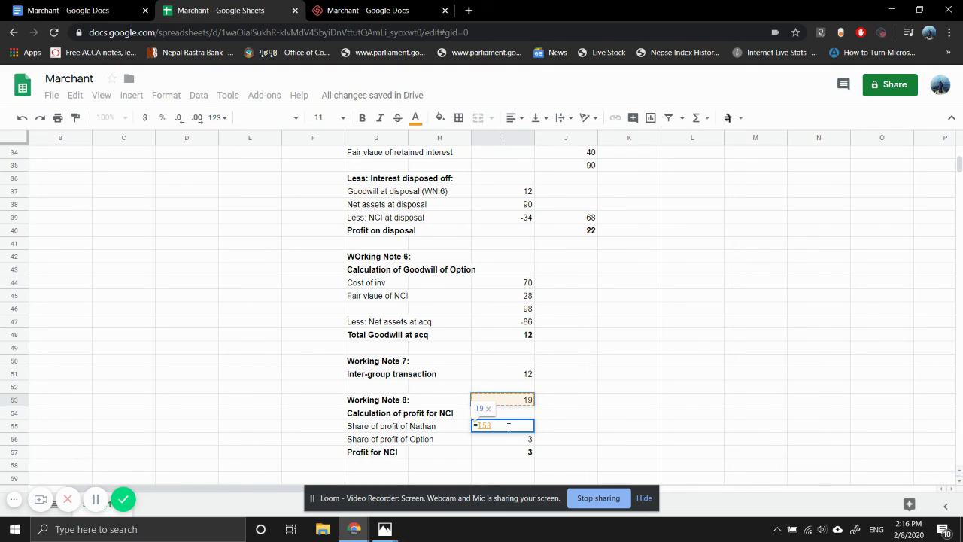
type("*6")
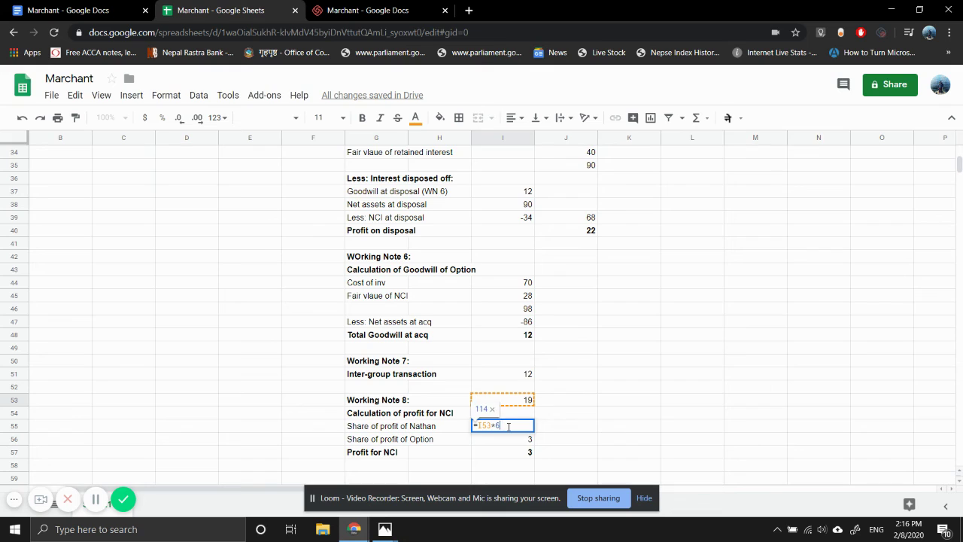
type("/72*")
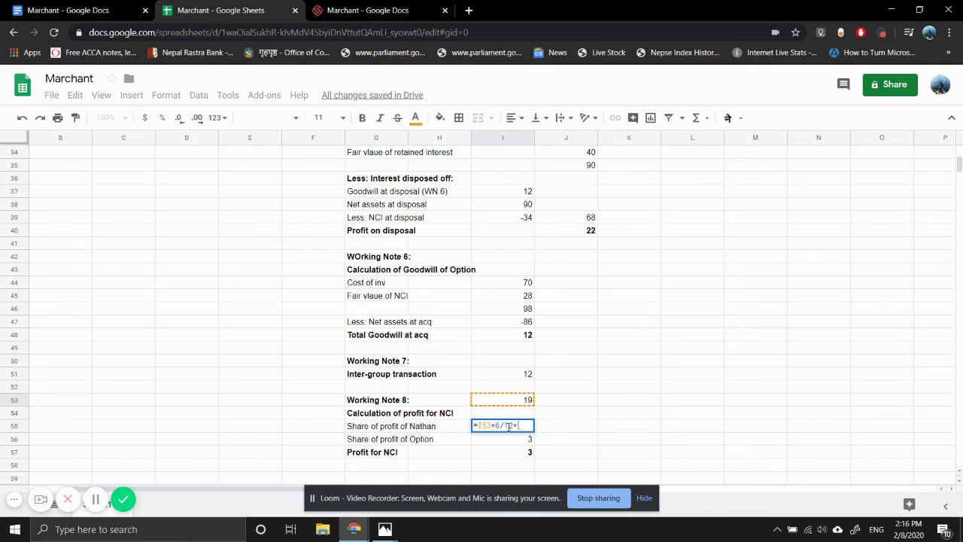
type("0.4")
key("Return")
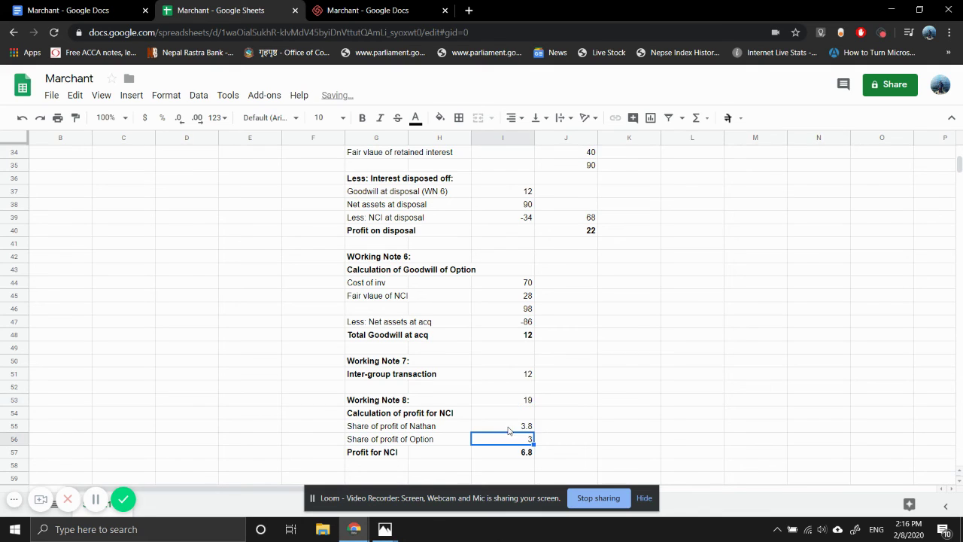
- Calculate the six-month 48% NCI share of Nathan's profit in J55 with =I53*6/12*0.48
key("Up")
key("Right")
type("=")
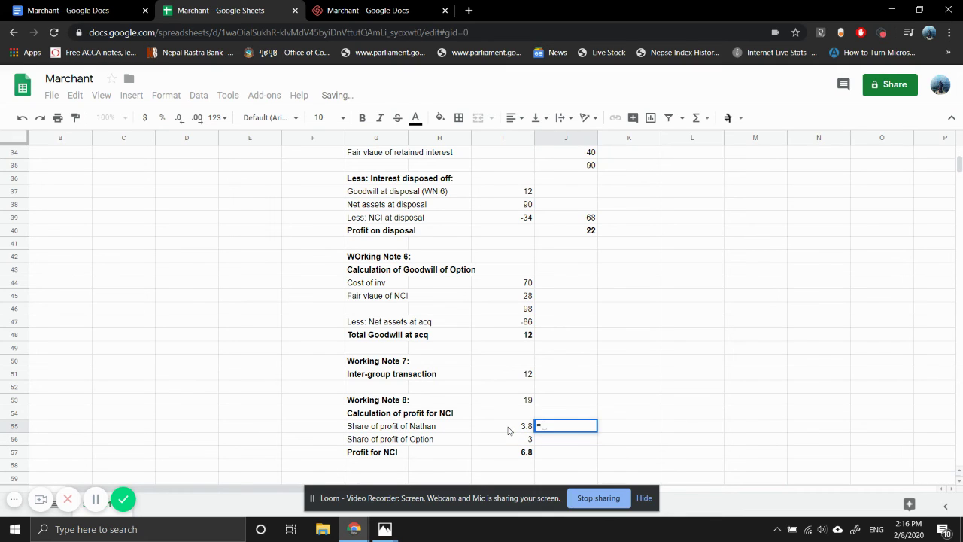
key("Left")
key("Up")
key("Up")
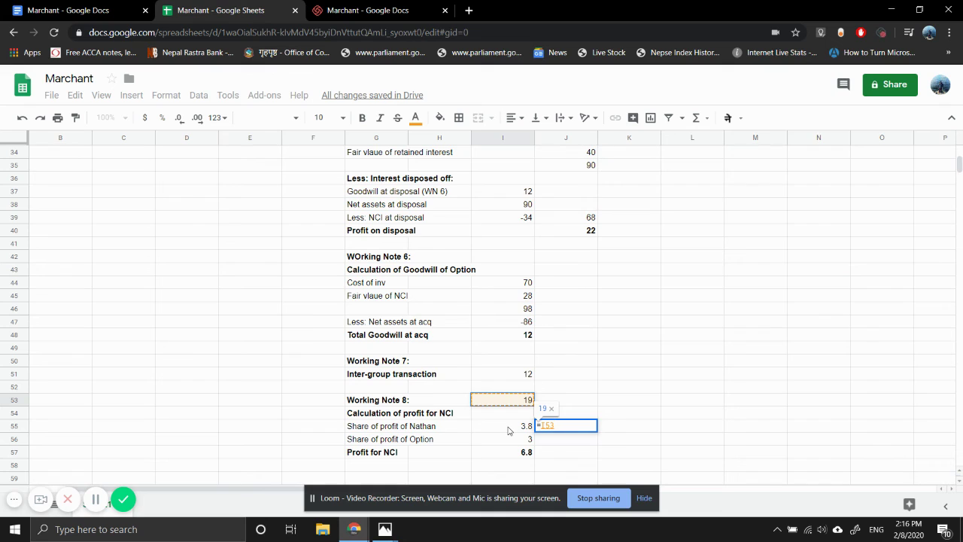
type("*6/12")
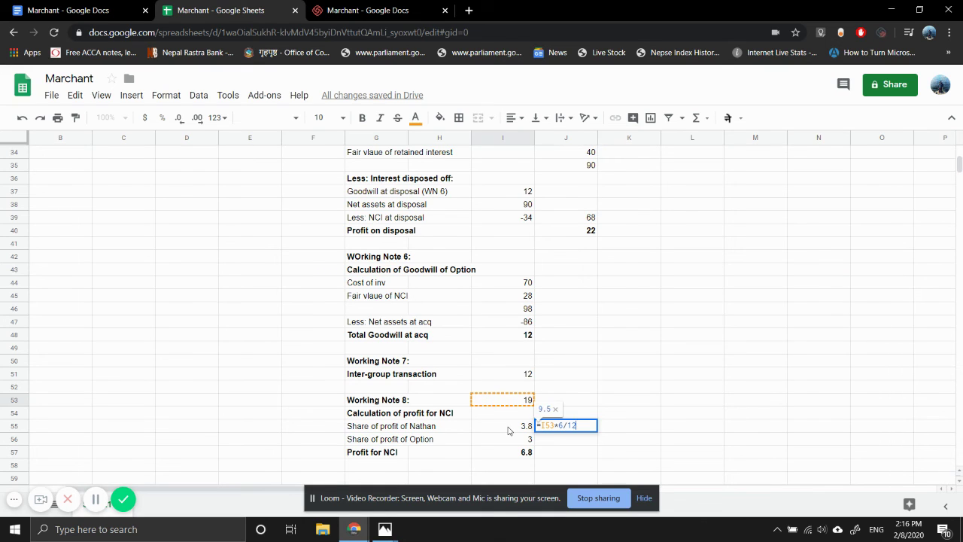
type("*")
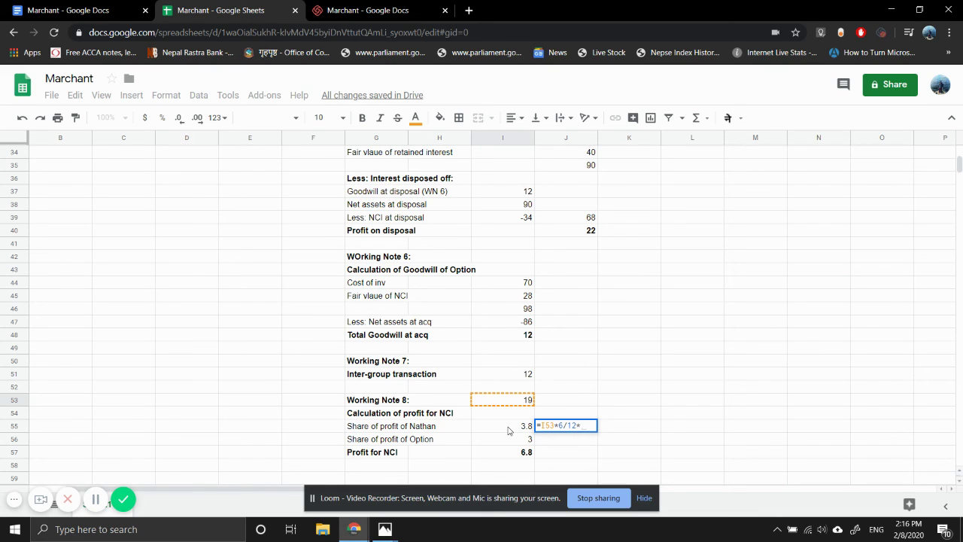
type("0.48")
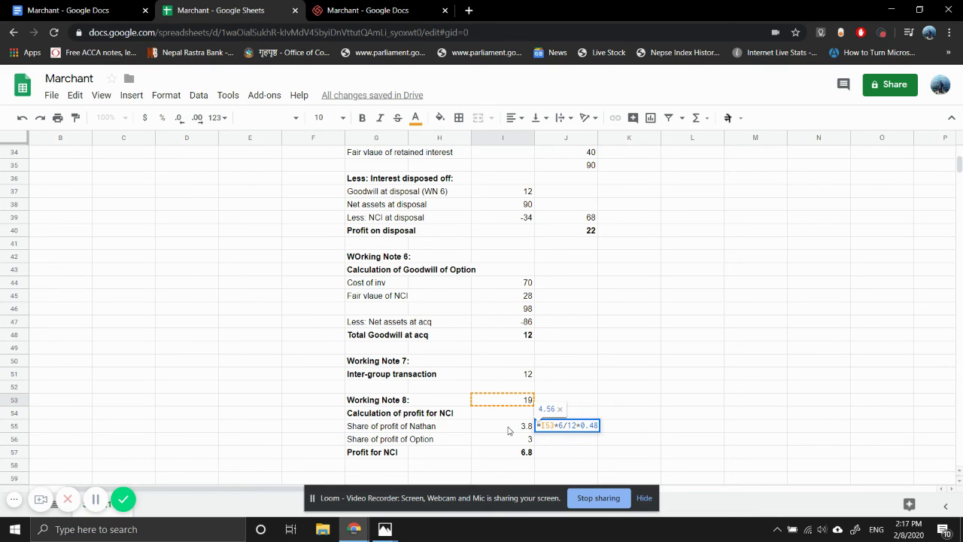
key("Return")
- Review the formulas for the two six-month NCI shares of Nathan's profit in I55 and J55
double_click(509, 427)
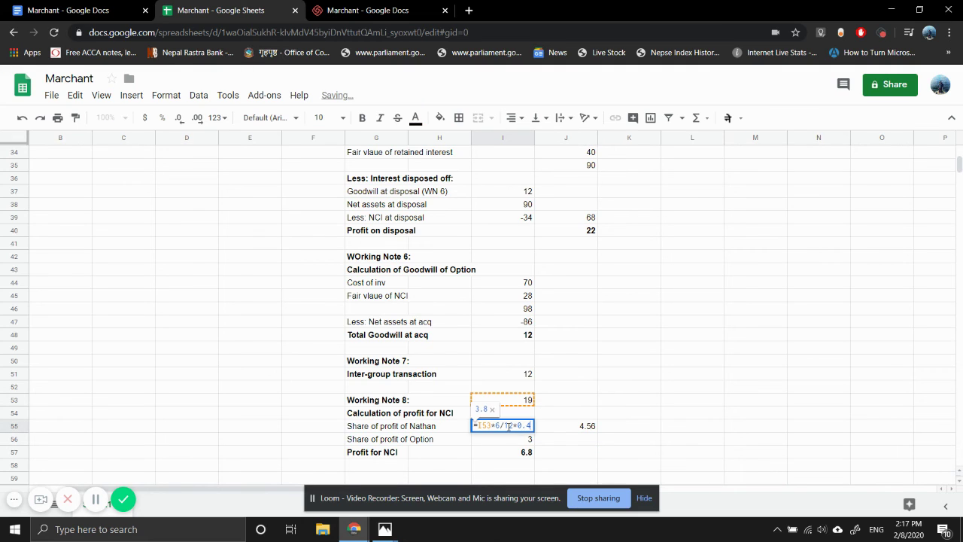
key("Escape")
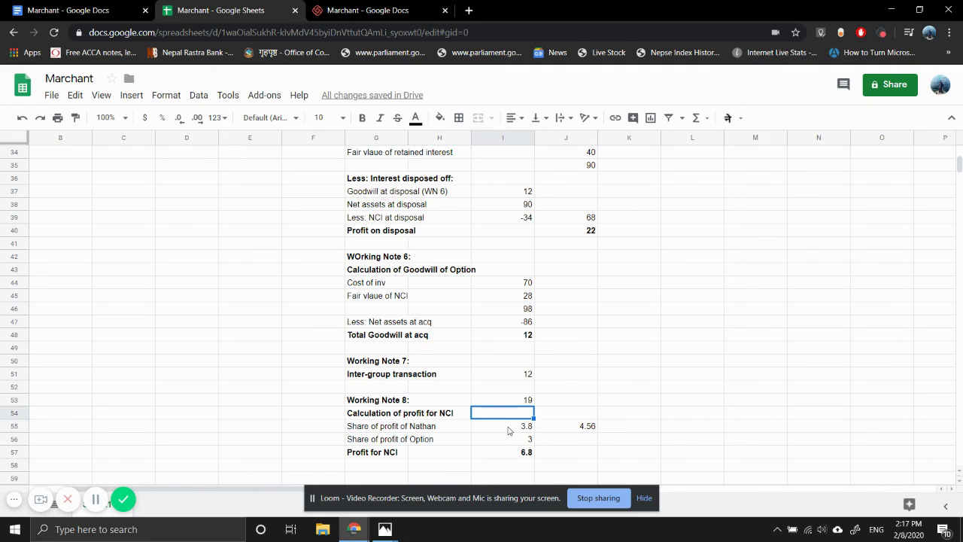
key("Right")
key("Right")
key("Up")
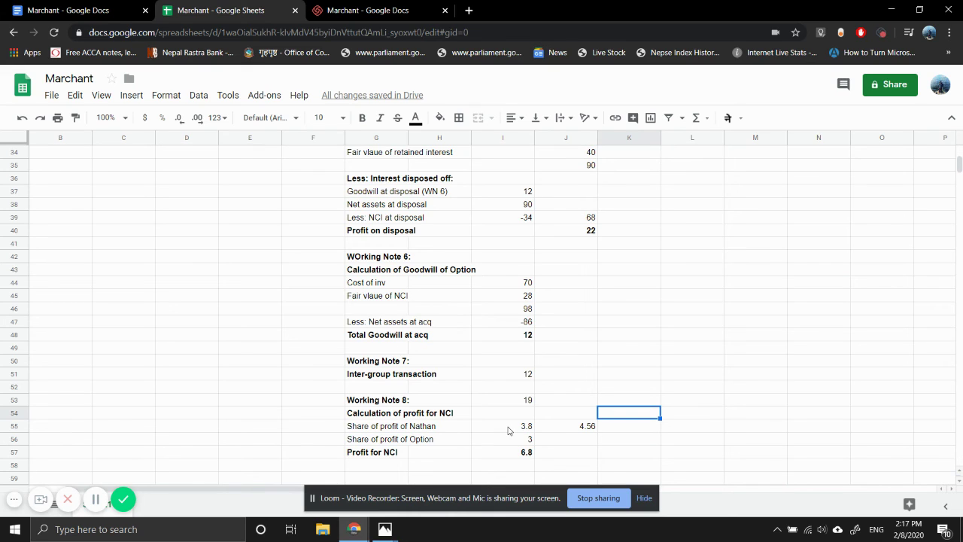
key("Left")
key("Down")
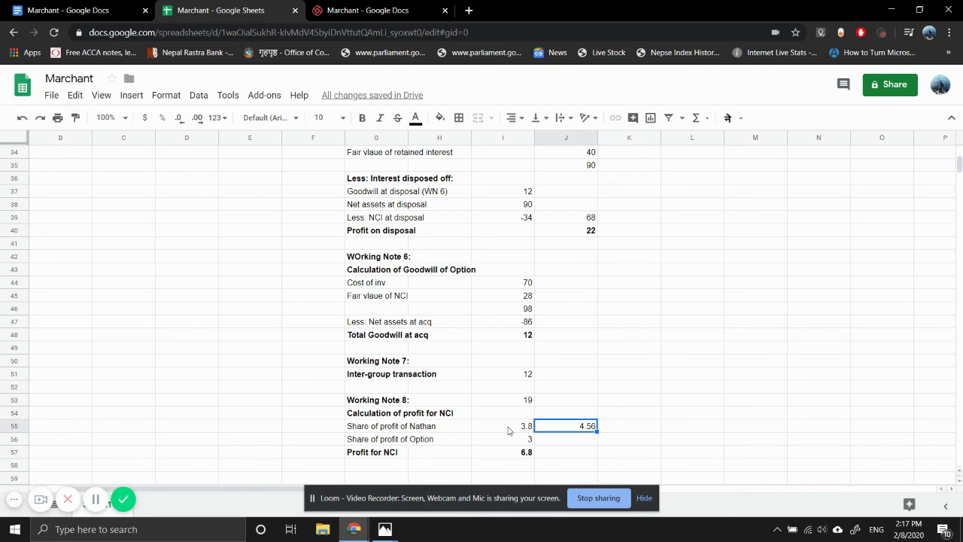
key("Return")
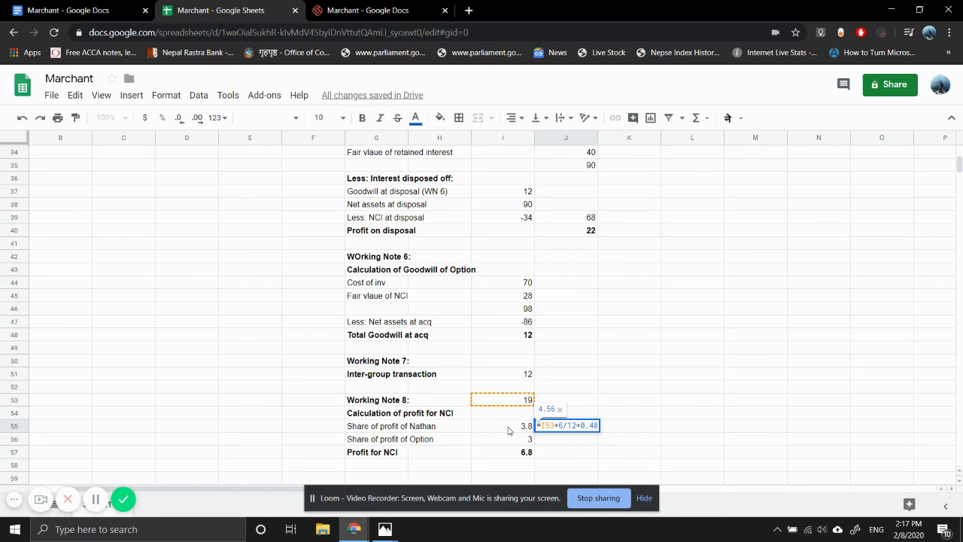
key("Return")
- Enter the formula =I53*6/20 in I54, above the 40% share of Nathan's profit
key("Up")
key("Up")
key("Up")
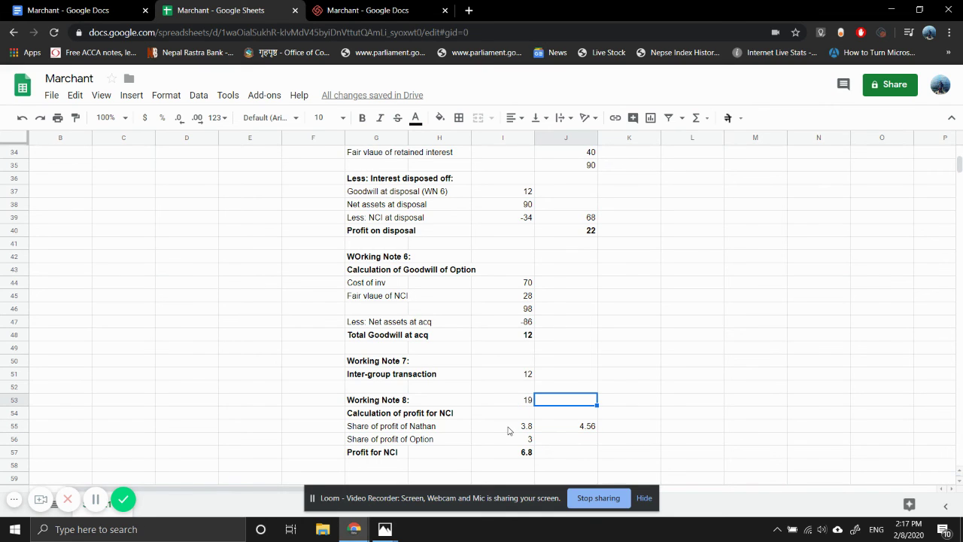
key("Down")
key("Left")
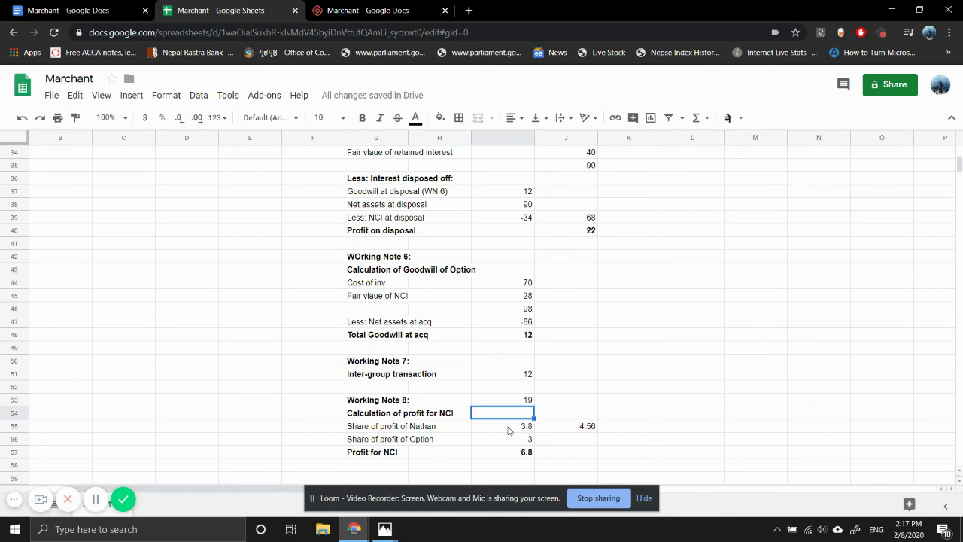
type("=I53*")
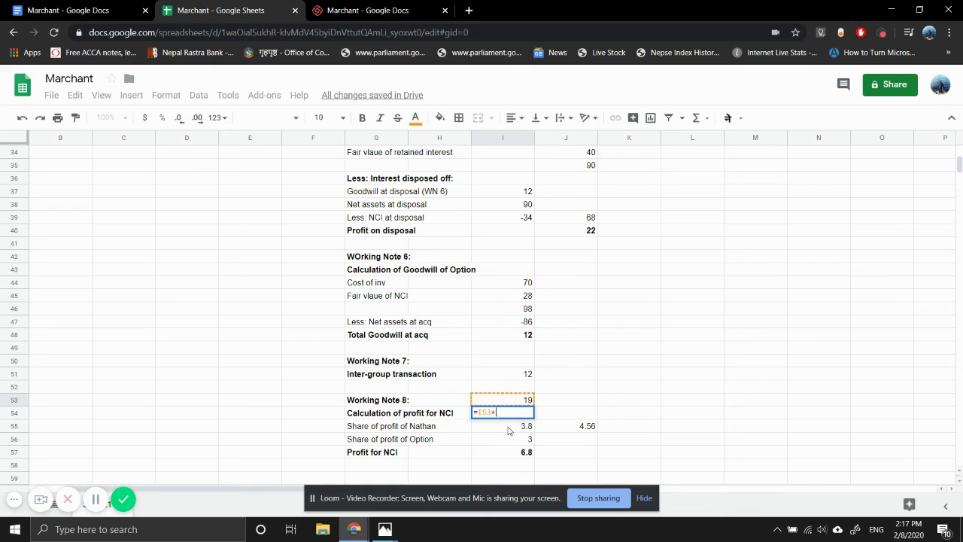
type("6/12")
key("BackSpace")
key("BackSpace")
type("20")
key("Return")
key("Up")
key("Right")
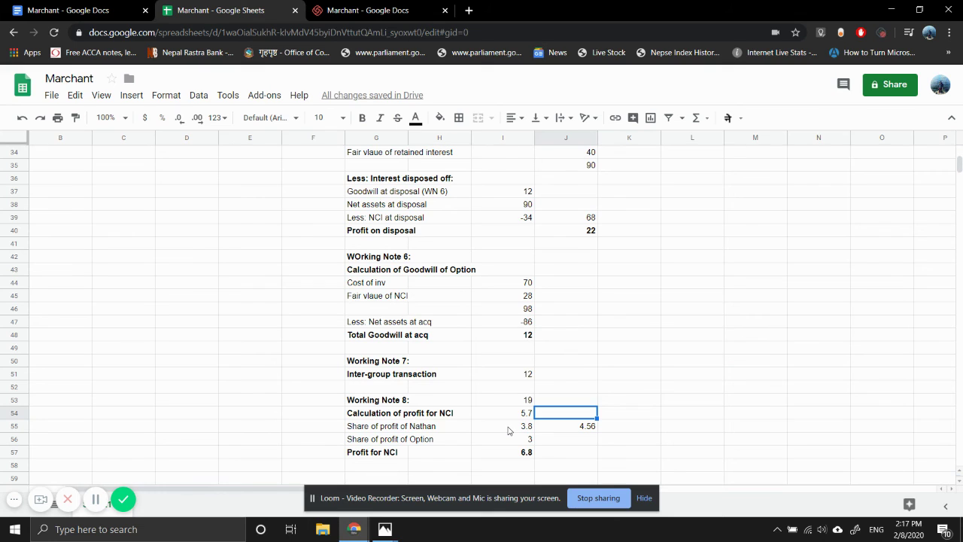
- Calculate the six-month 52% parent share of Nathan's profit in J54 with =I53*6/12*0.52
type("=")
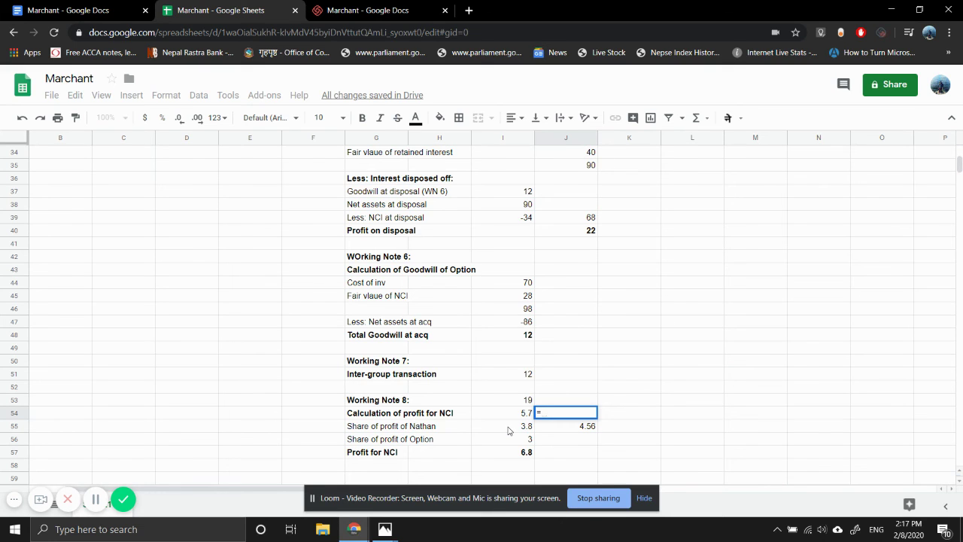
key("Left")
key("Up")
type("*6")
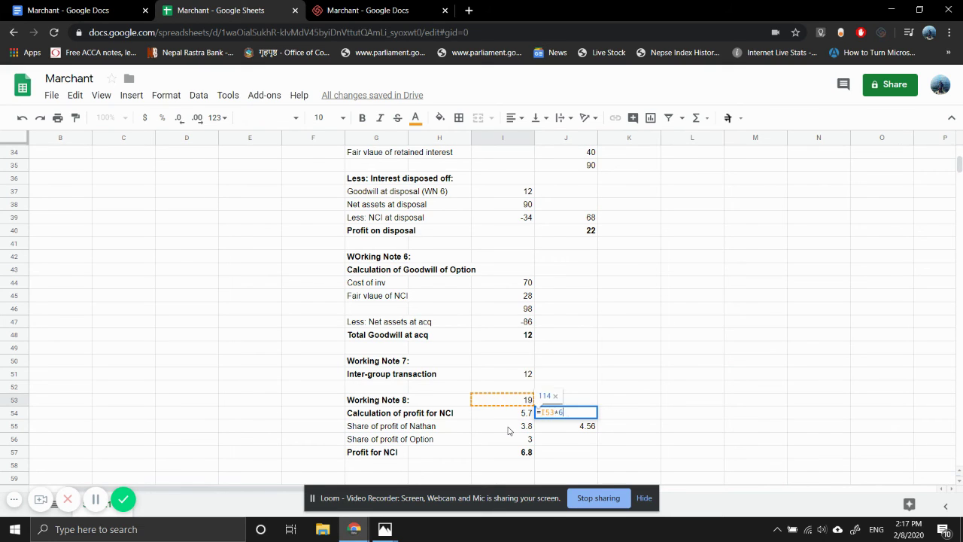
type("/12*")
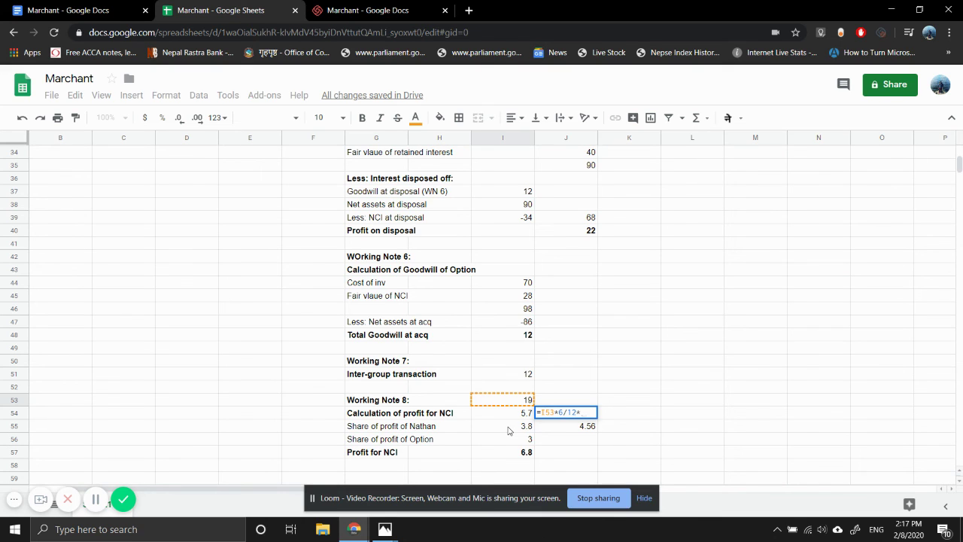
type("0.52")
key("Return")
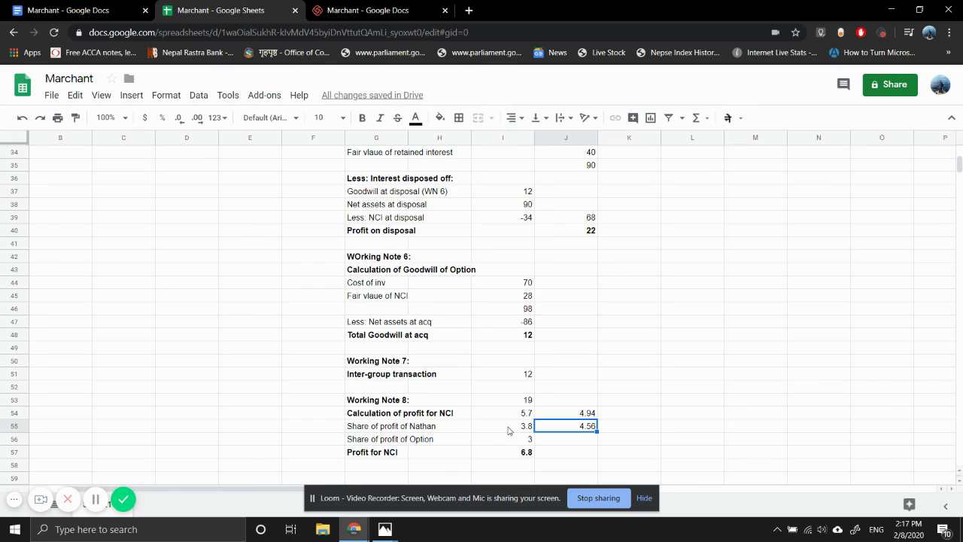
key("Up")
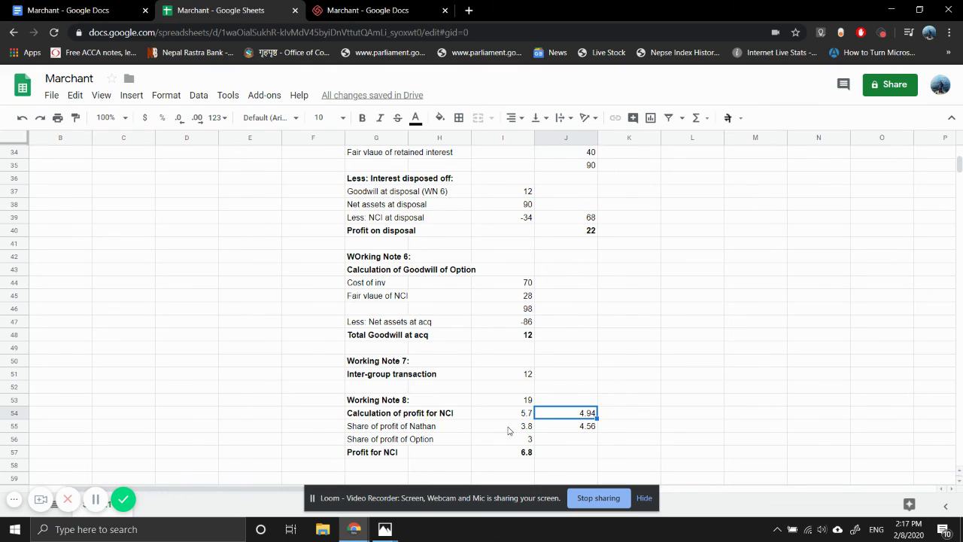
- Re-enter the six-month 60% share of Nathan's profit in I54 as =I53*6/12*0.6
key("Right")
key("Left")
left_click(508, 431)
key("Up")
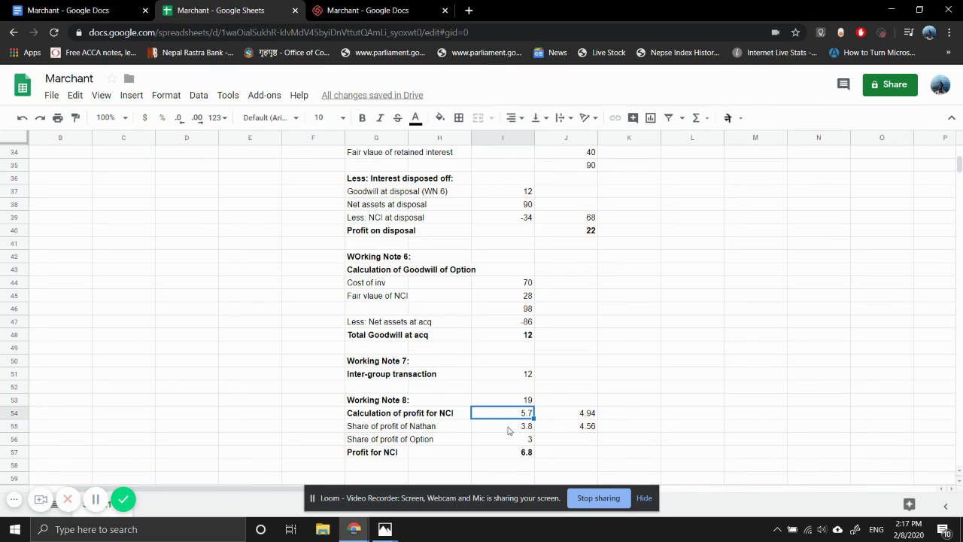
key("Return")
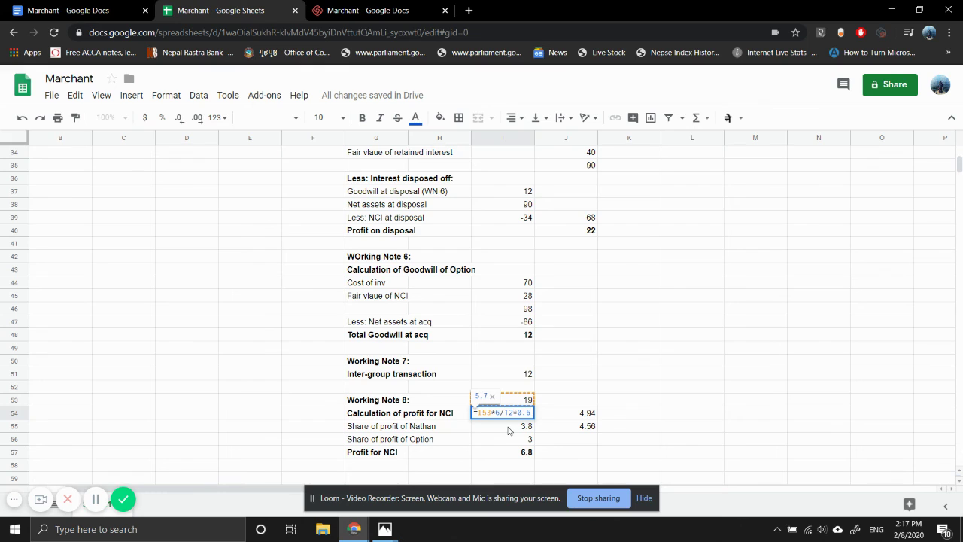
key("BackSpace")
key("BackSpace")
key("BackSpace")
key("BackSpace")
type("-")
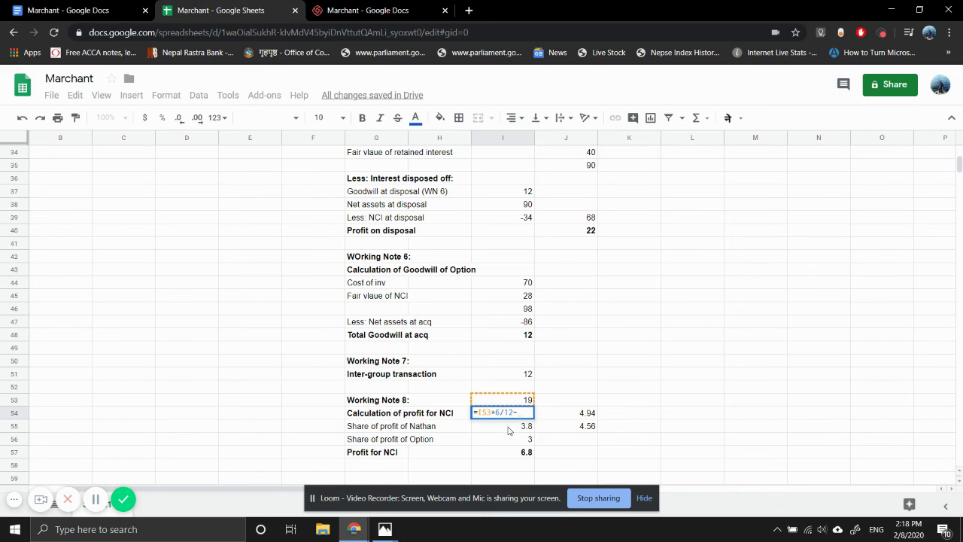
key("BackSpace")
type("0.6")
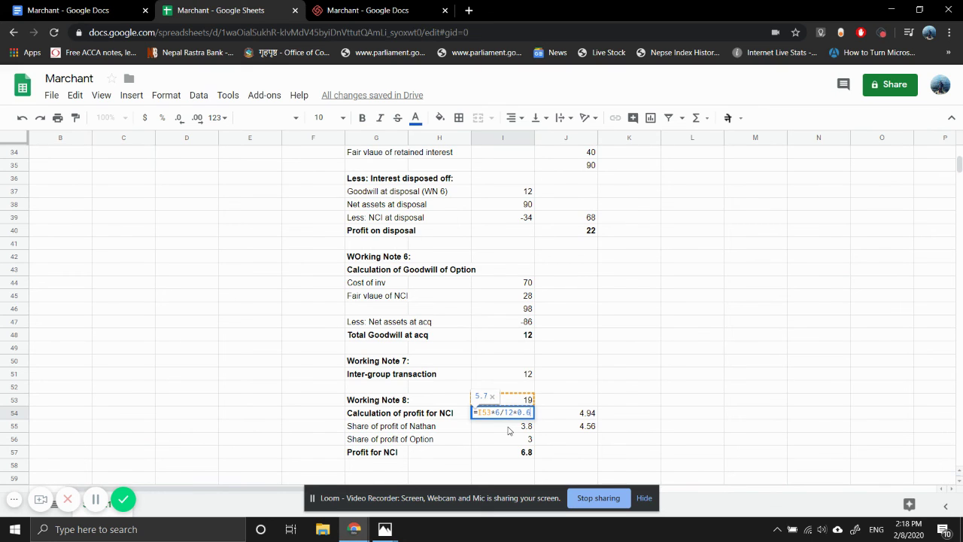
key("Return")
- Add the 52% and 48% six-month shares of Nathan's profit in K55 with =J55+J54
key("Right")
key("Down")
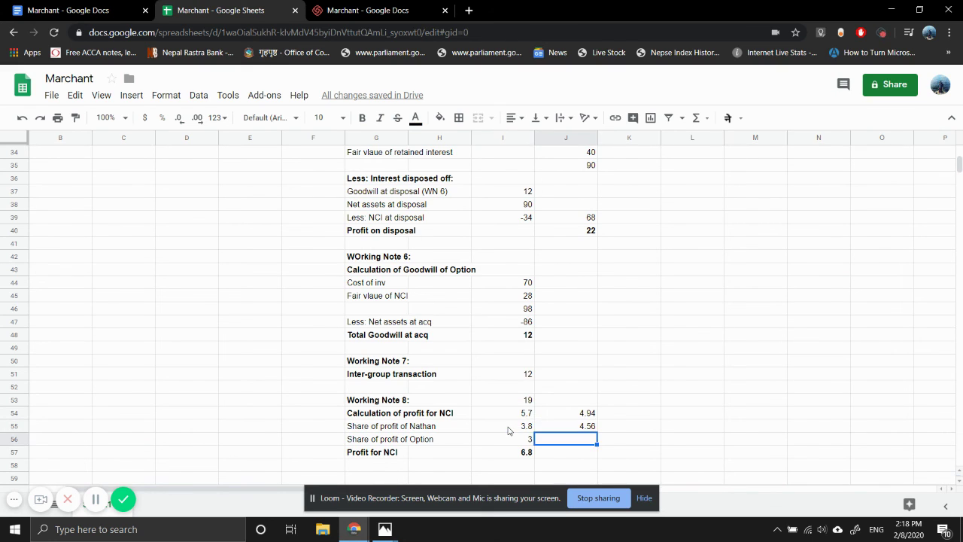
key("Down")
key("Up")
key("Right")
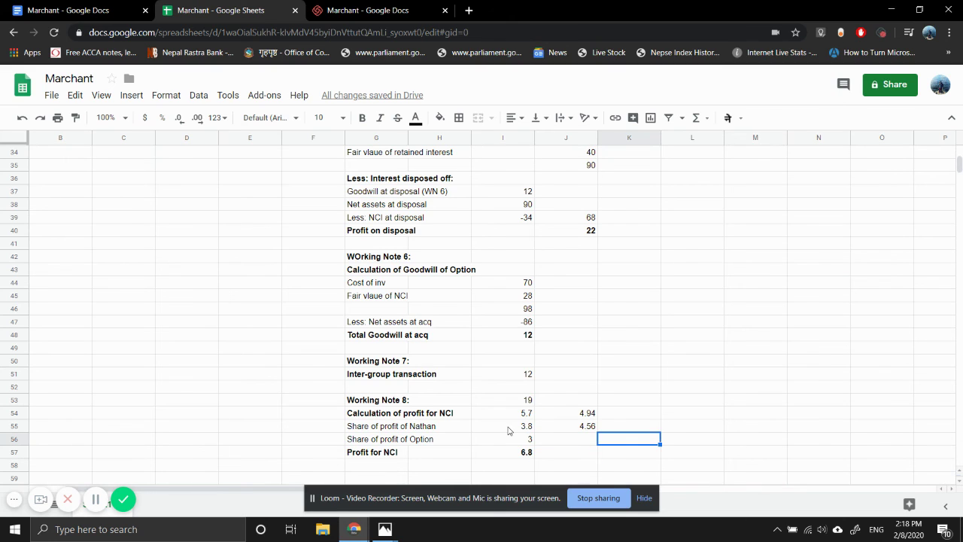
key("Up")
type("=")
key("Left")
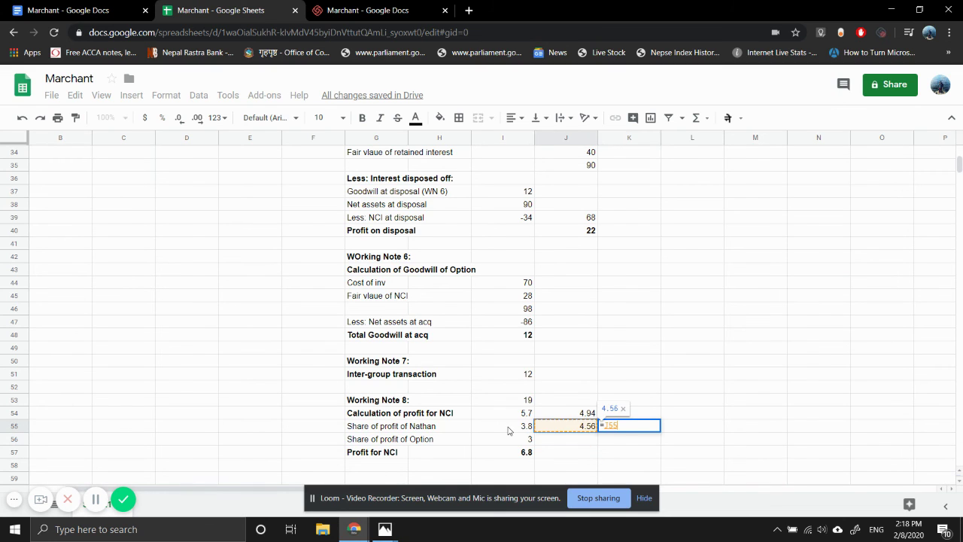
type("+")
key("Up")
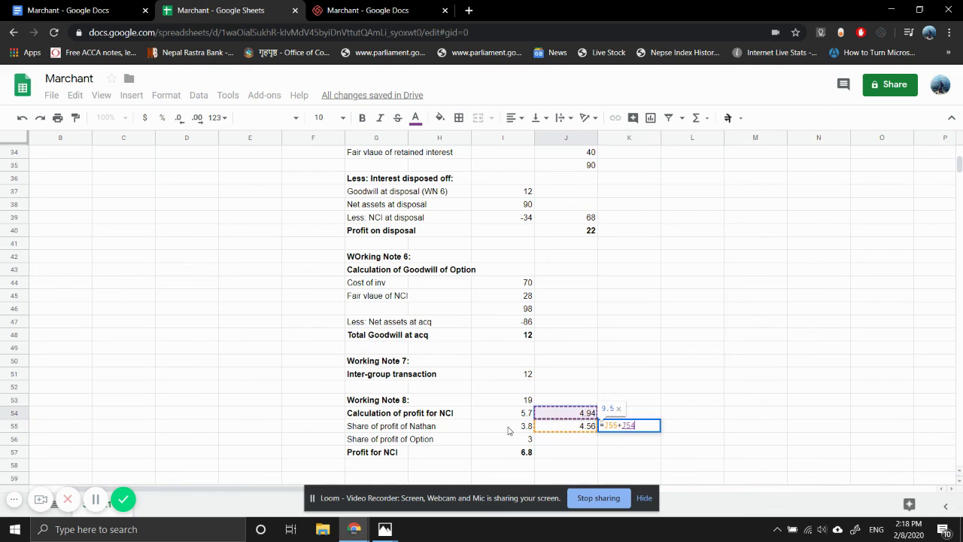
key("Return")
- Compare the 60% and 40% six-month shares of Nathan's profit in I54 and I55
key("Up")
key("Left")
key("Left")
key("Up")
key("Down")
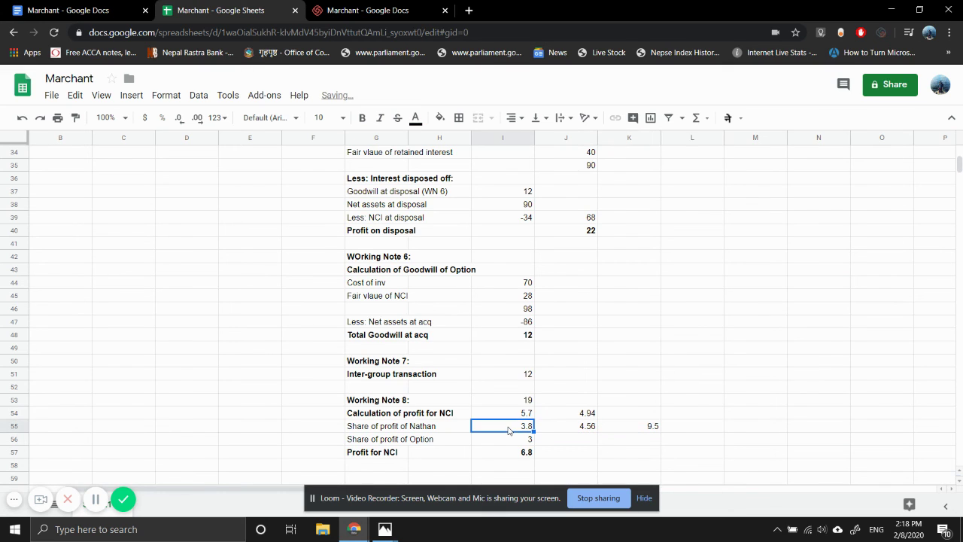
key("Up")
key("Down")
key("Up")
key("Down")
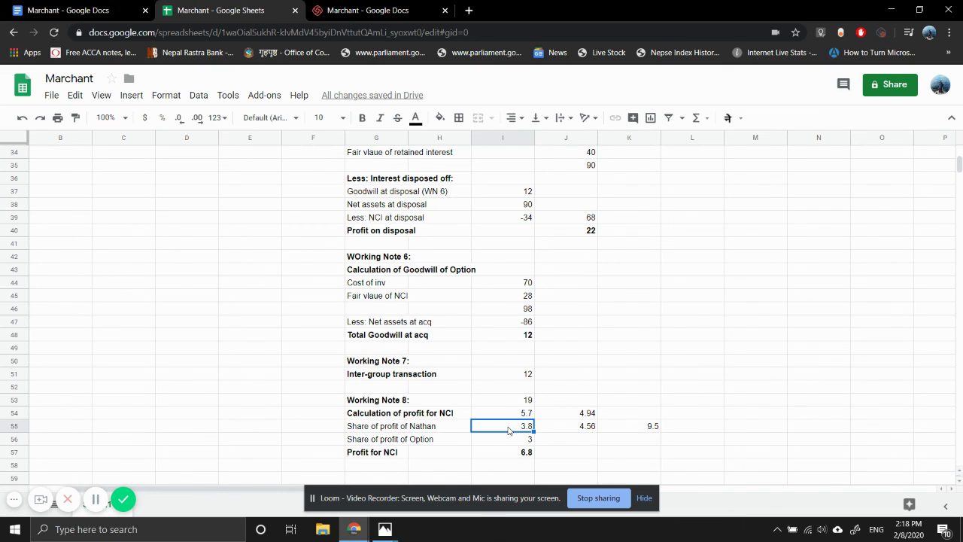
- Clear the trial sum in K55 and the parent shares of Nathan's profit in I54:J54
key("Right")
key("Right")
key("Delete")
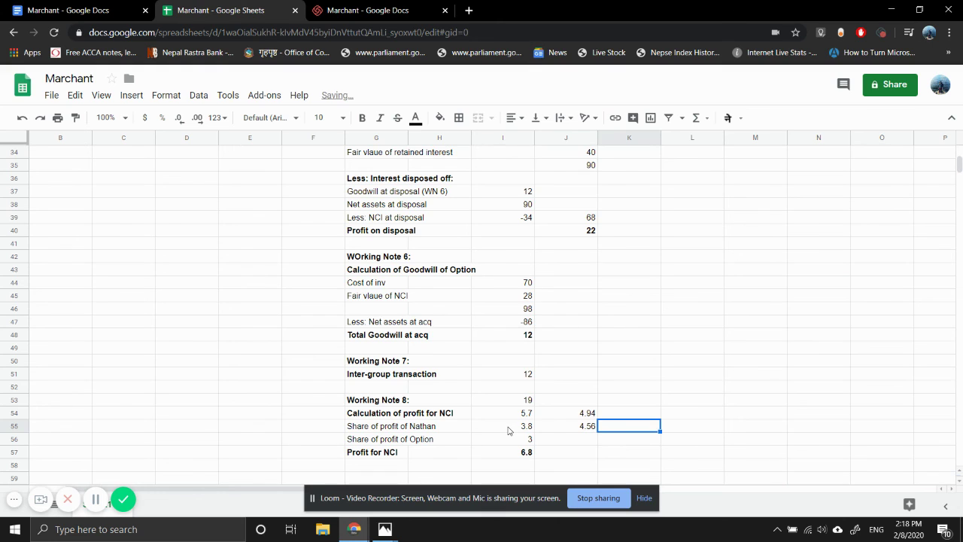
key("Up")
key("Left")
key("shift+Left")
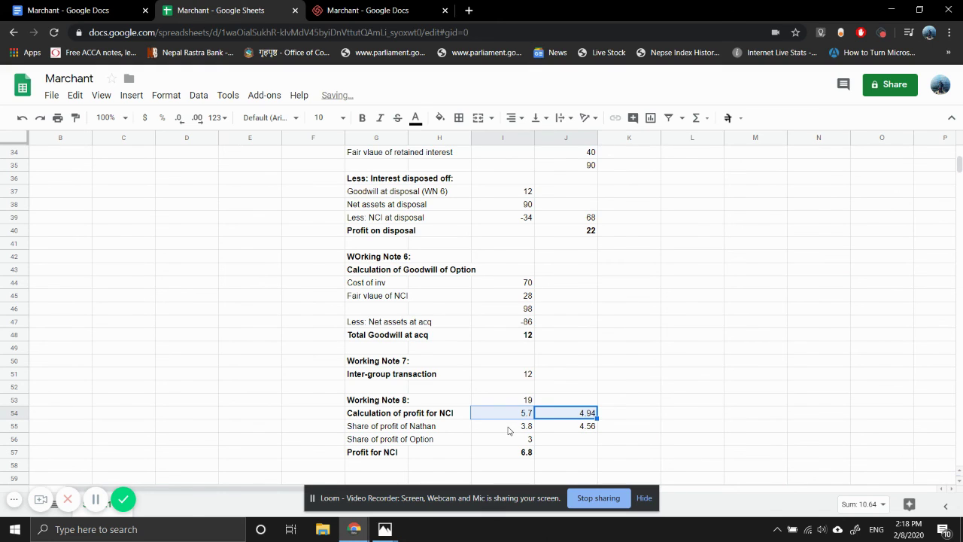
key("Delete")
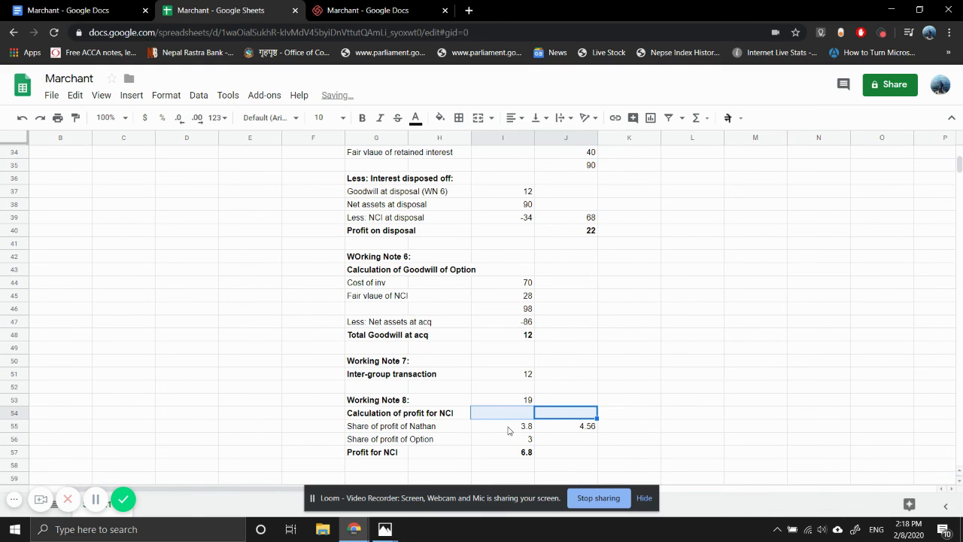
- Check the date of the 8% Nathan disposal in the question image in Photos, and return to the Marchant spreadsheet
mouse_move(382, 537)
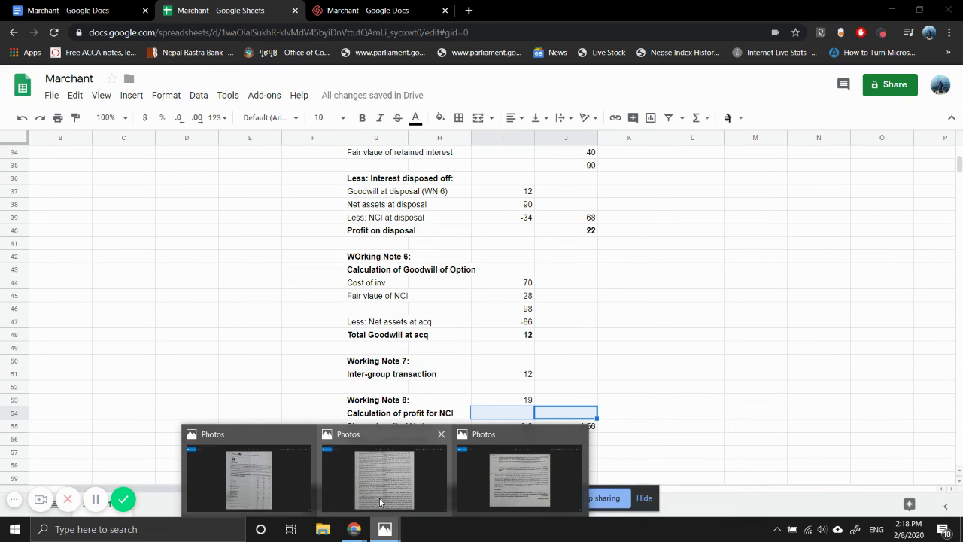
left_click(381, 471)
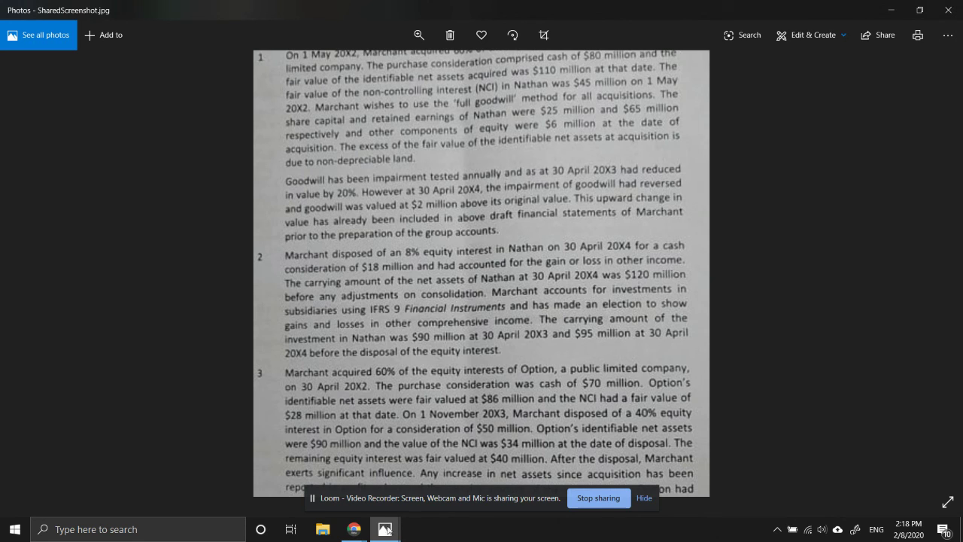
mouse_move(357, 536)
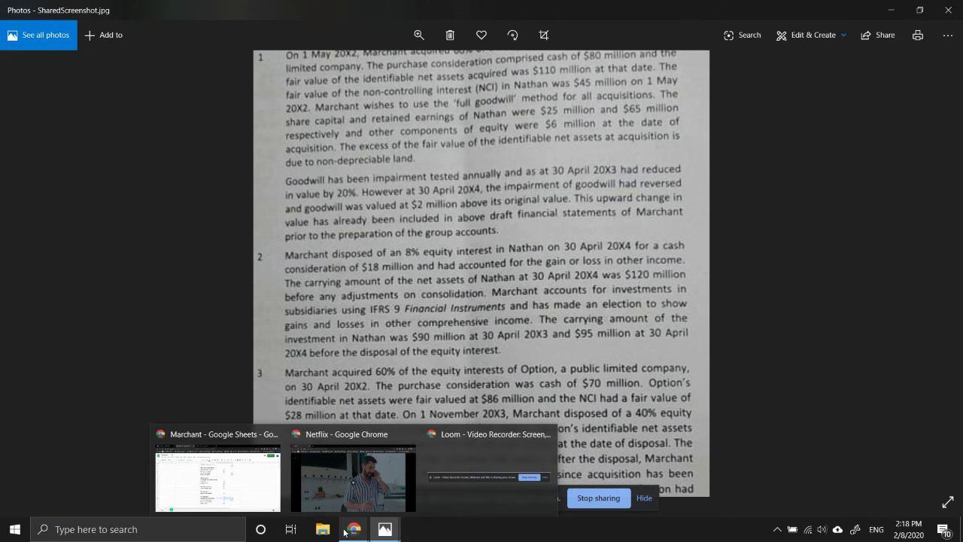
left_click(242, 474)
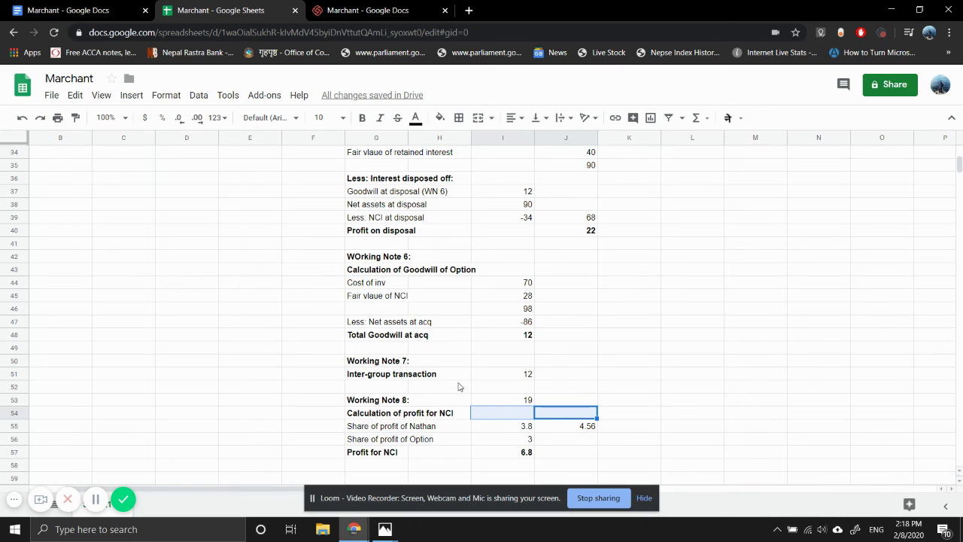
- Clear Nathan's profit figure from I53 and calculate the full-year 40% NCI share in I55 with =19*0.4
left_click(521, 403)
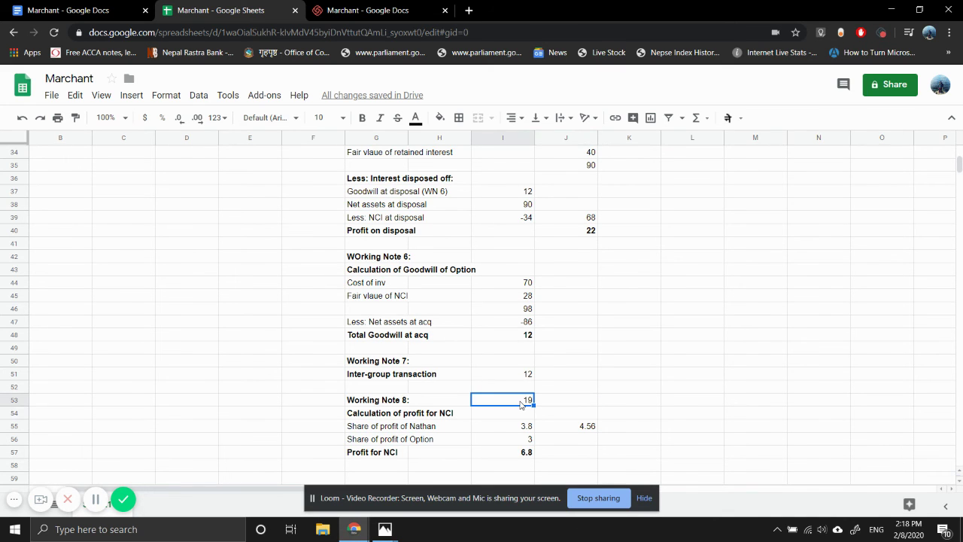
key("Delete")
key("Down")
key("Down")
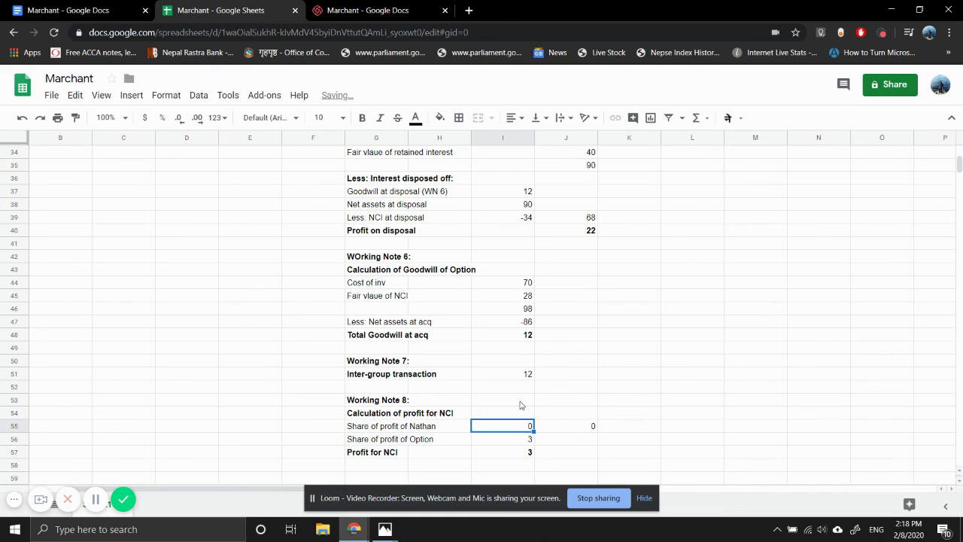
key("Right")
key("Left")
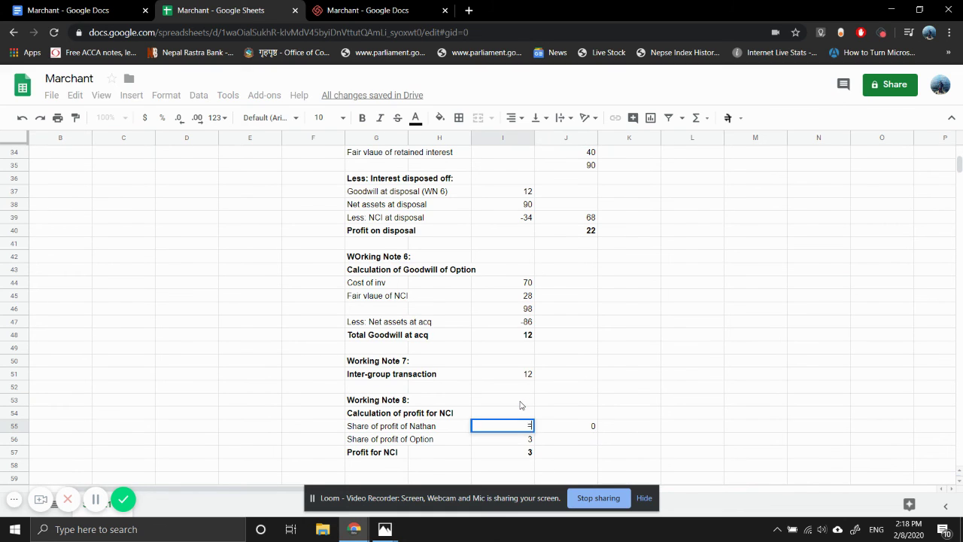
type("=19*0.4")
key("Return")
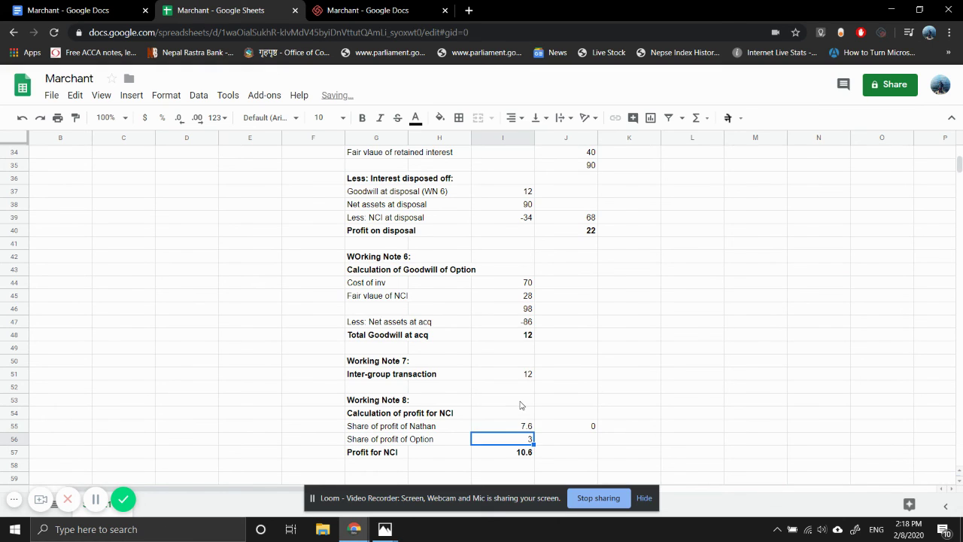
- Clear the 48% share of Nathan's profit from J55
key("Up")
key("Right")
key("Delete")
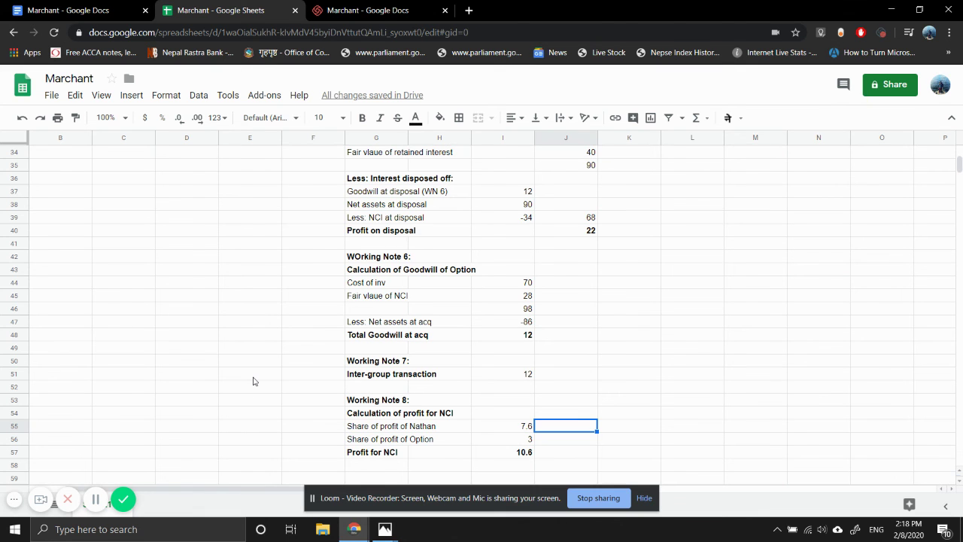
- Change the NCI label under Profit attributable to in A23 to NCI (WN 8)
scroll(253, 382, "up", 6)
scroll(253, 381, "left", 1)
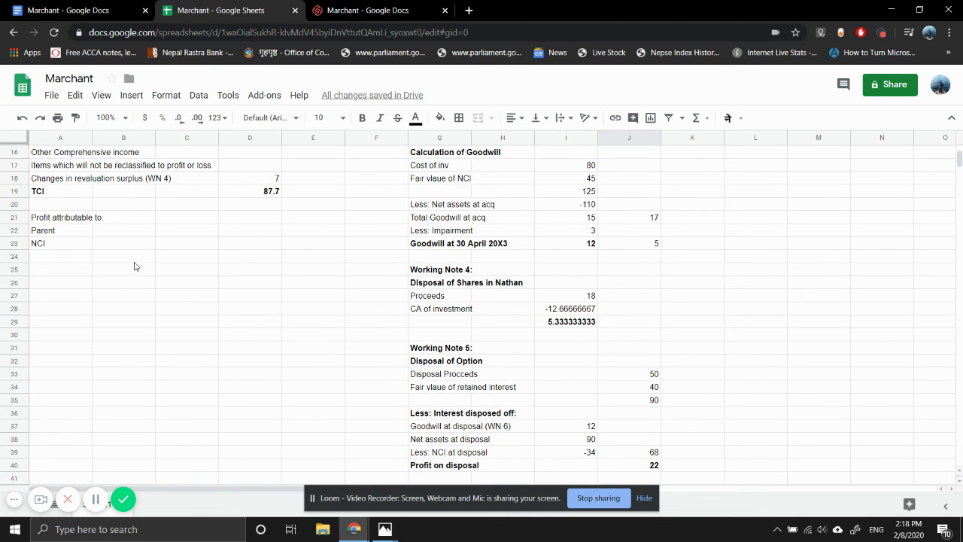
double_click(83, 244)
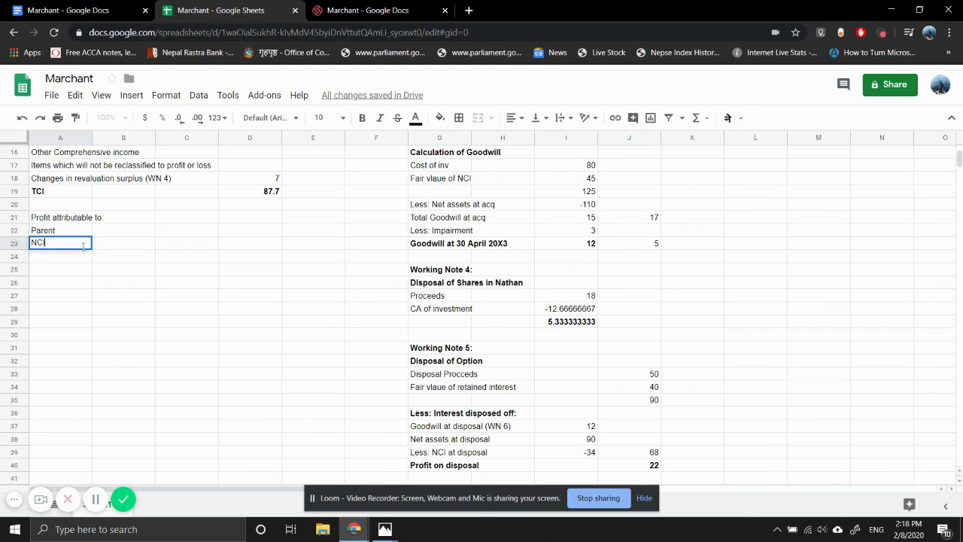
type("(WN 8")
key("Return")
- Link the NCI profit attribution in D23 to the Working Note 8 total with =I57
scroll(83, 251, "down", 5)
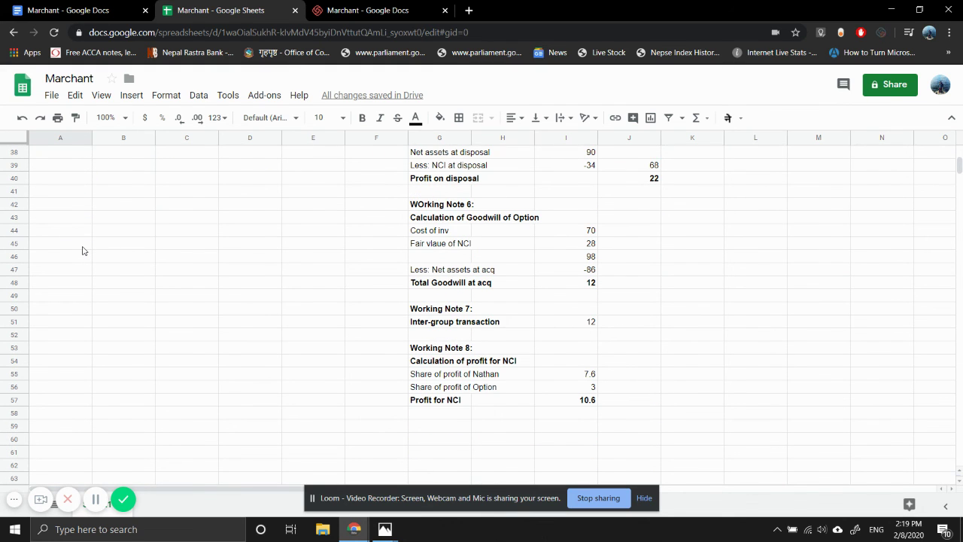
scroll(83, 250, "up", 8)
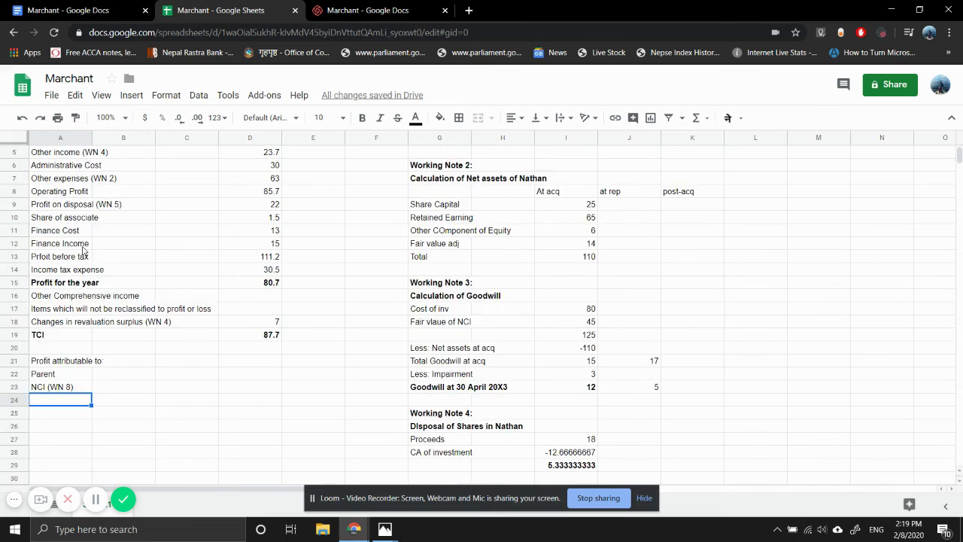
left_click(258, 440)
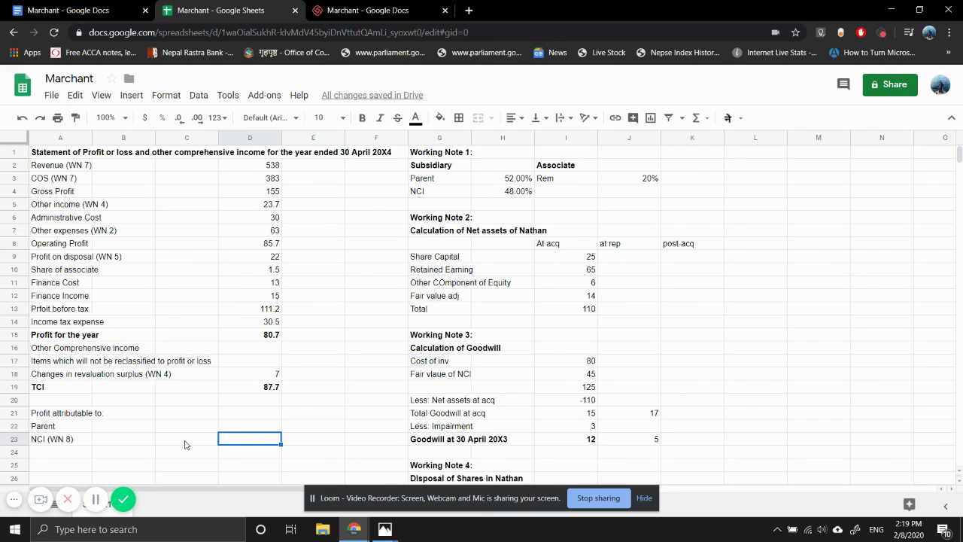
type("=I57")
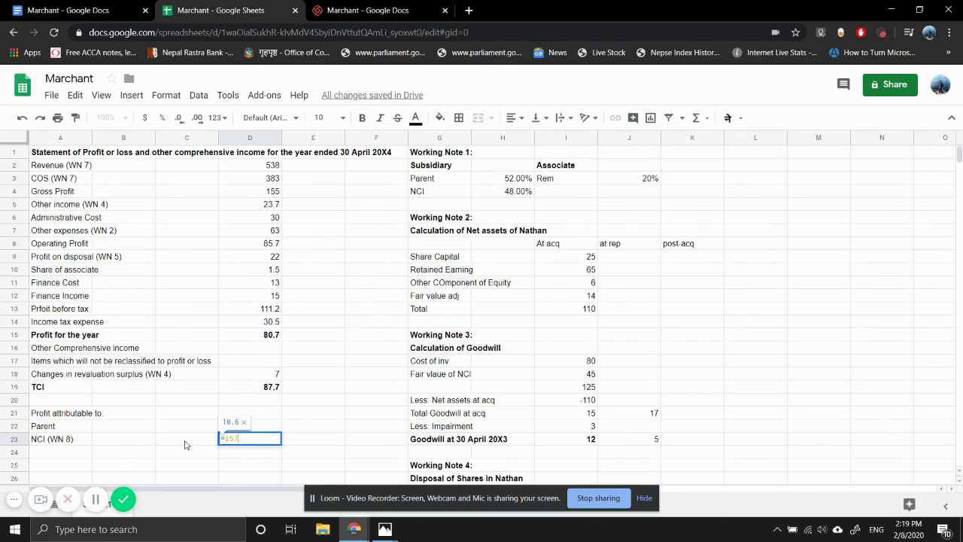
key("Return")
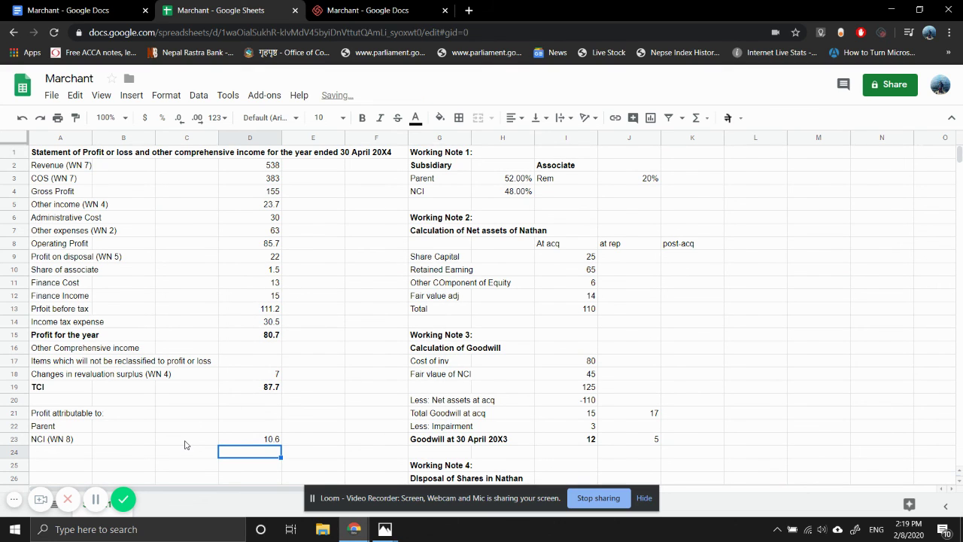
- Link the profit attribution total in D24 to profit for the year with =D15
type("=")
left_click(255, 338)
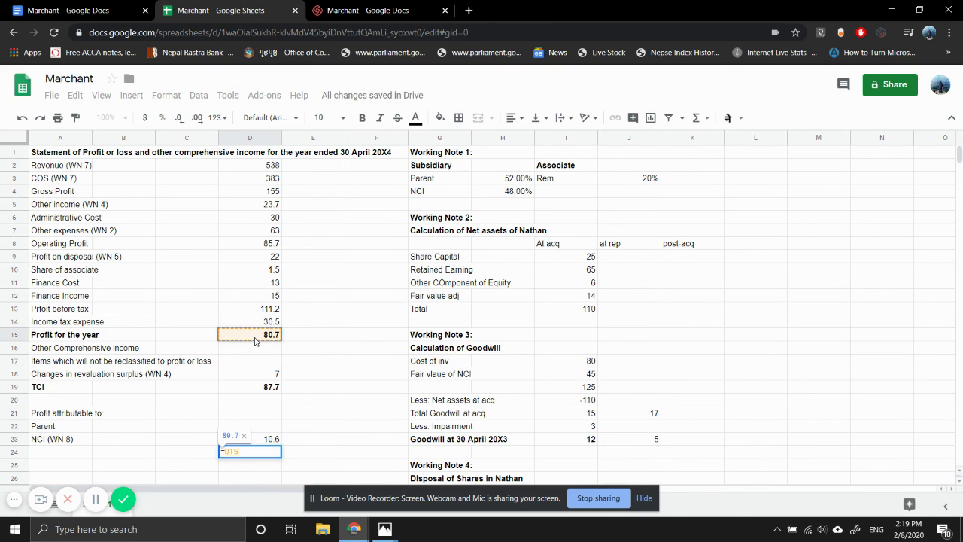
key("Return")
- Calculate the parent's profit attribution in D22 as the total less the NCI share with =D24-D23
key("Up")
key("Up")
key("Up")
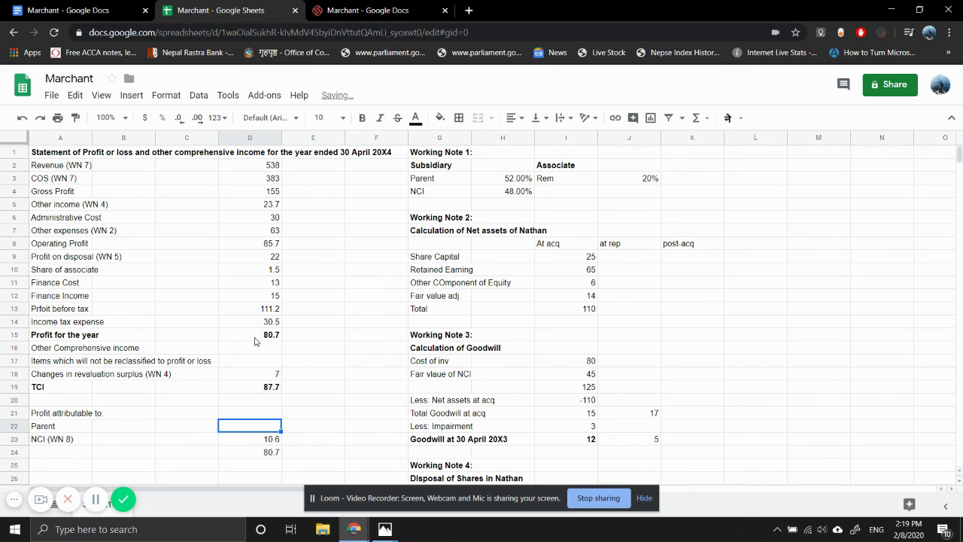
type("=")
key("Down")
key("Down")
type("-")
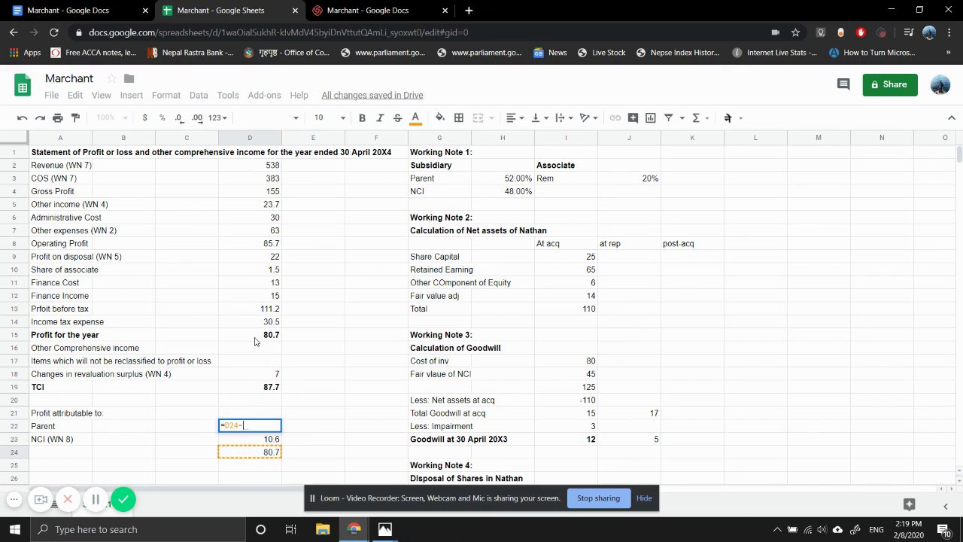
key("Down")
key("Return")
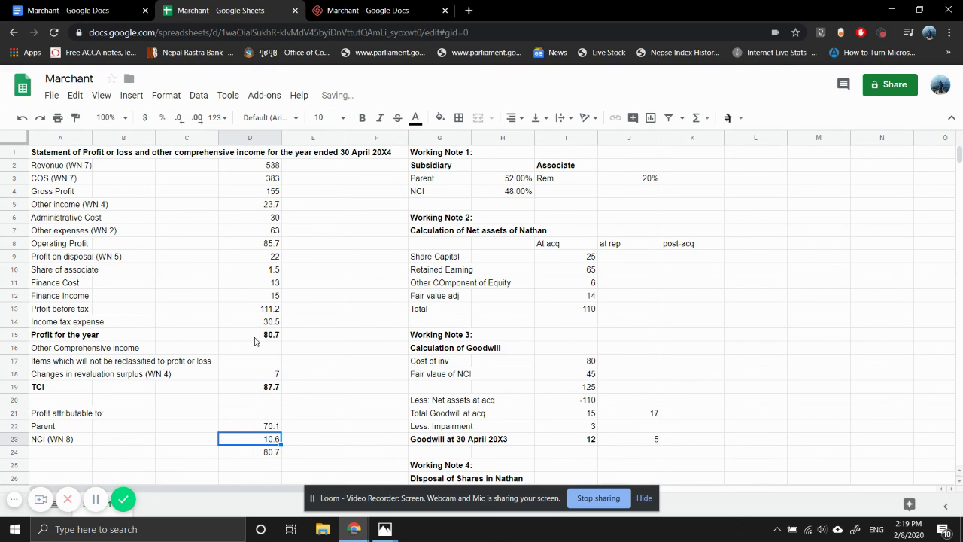
- Change the Parent label in A22 to Parent (bal fig)
key("Up")
key("Left")
key("Left")
key("Left")
key("Return")
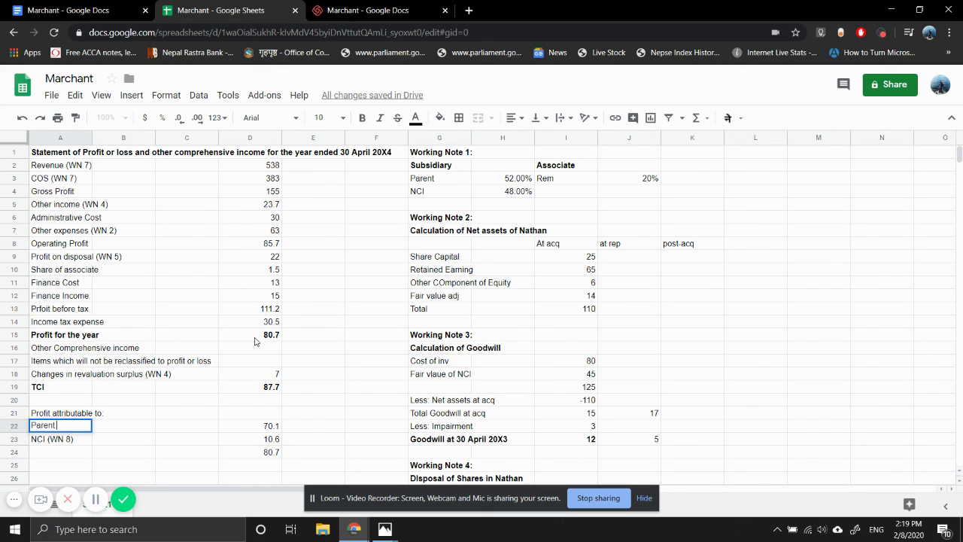
type("(b/f")
key("BackSpace")
type("al fig)")
key("Return")
- Enter the heading Total Comprehensive income attributable to: in A26
key("Down")
scroll(254, 341, "down", 1)
key("Down")
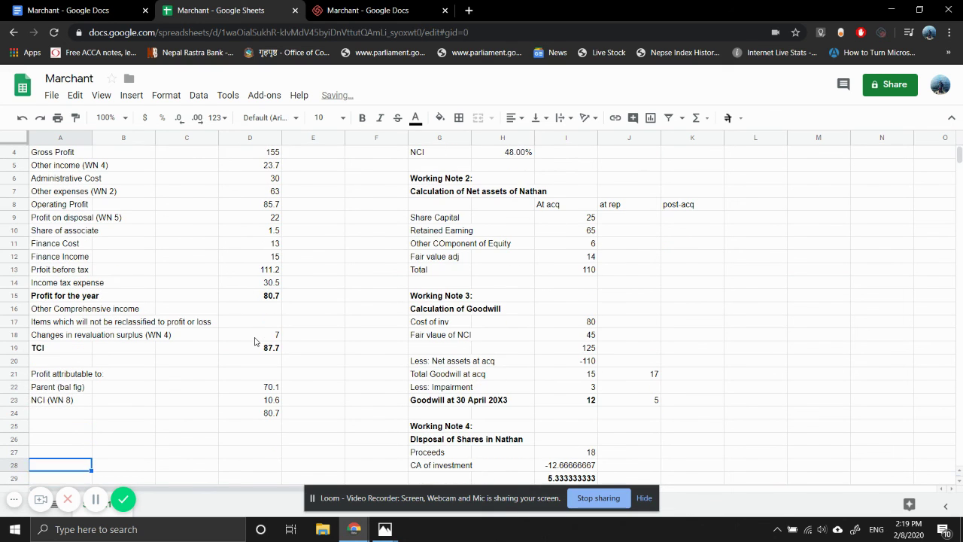
key("Down")
key("Up")
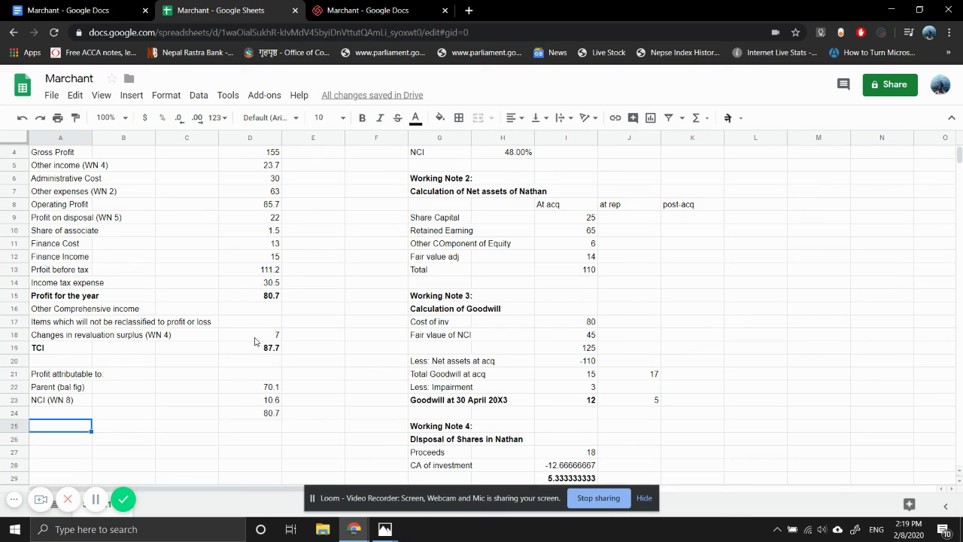
key("Down")
type("T")
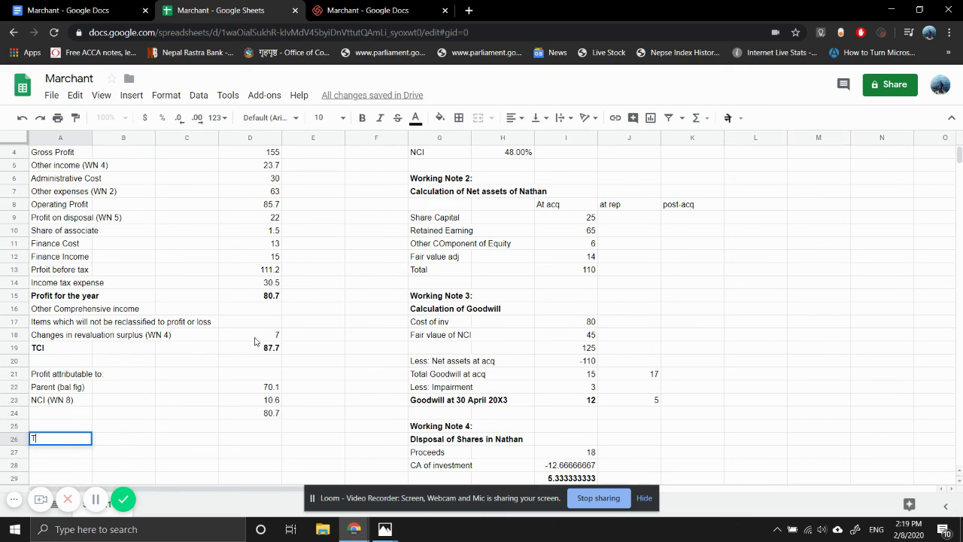
type("otal Comprehensiv")
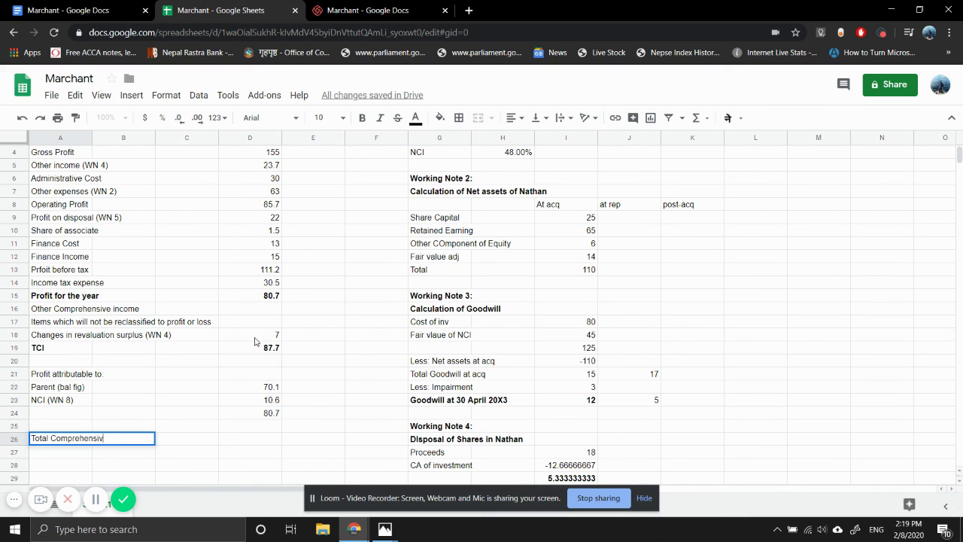
type("e income attribu")
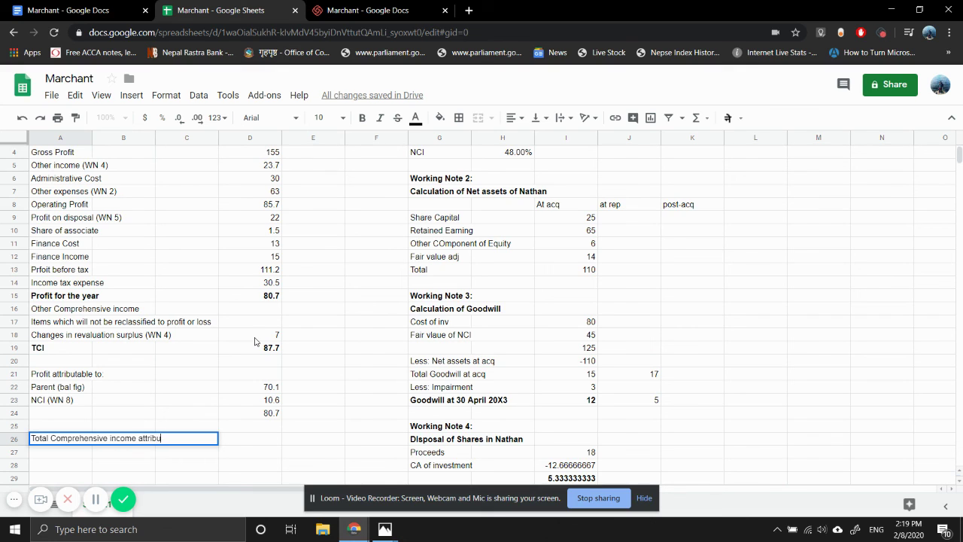
type("table to:")
key("Return")
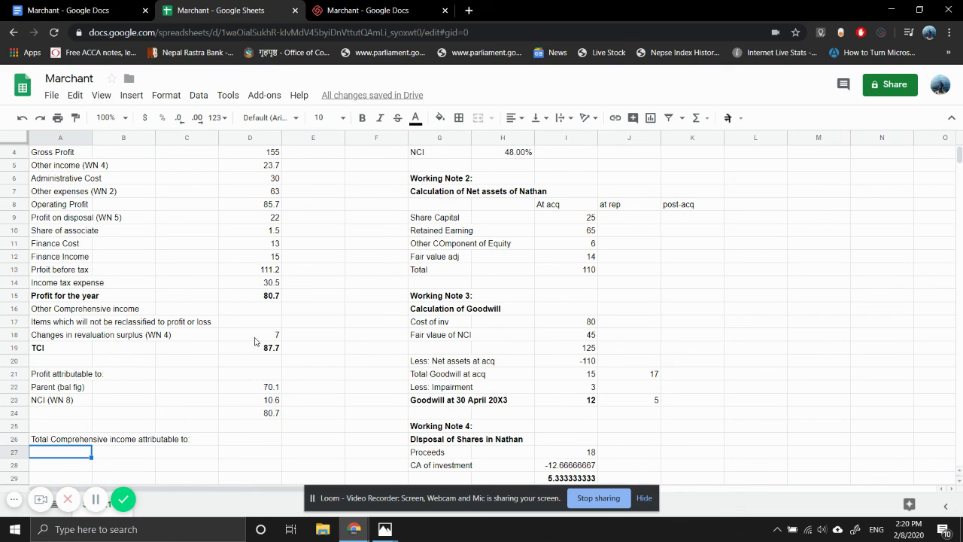
- Copy the Parent and NCI labels from A22:A23 into A27:A28 under the total comprehensive income heading
key("Up")
key("Up")
key("Up")
key("Up")
key("Up")
key("shift+Down")
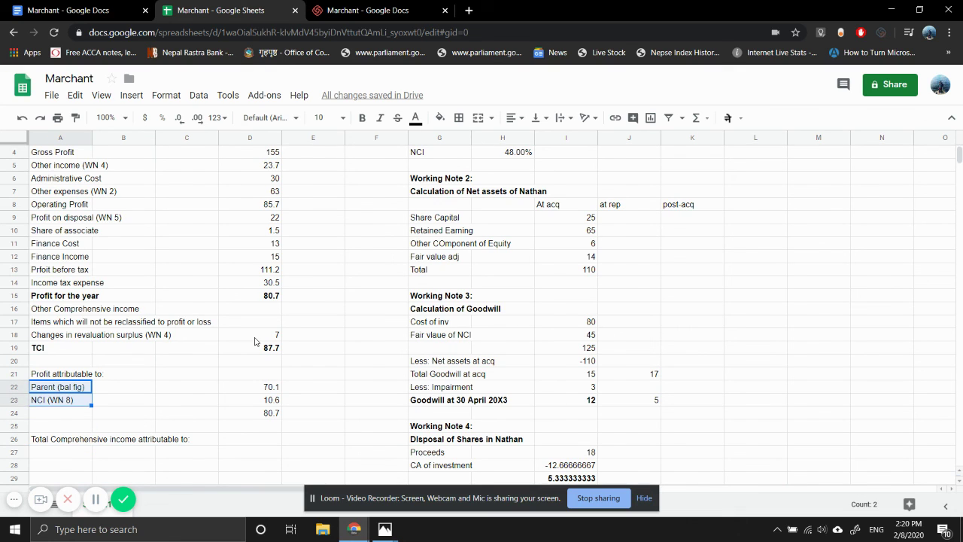
key("ctrl+c")
key("Down")
key("Down")
key("Down")
key("Down")
key("Down")
key("ctrl+v")
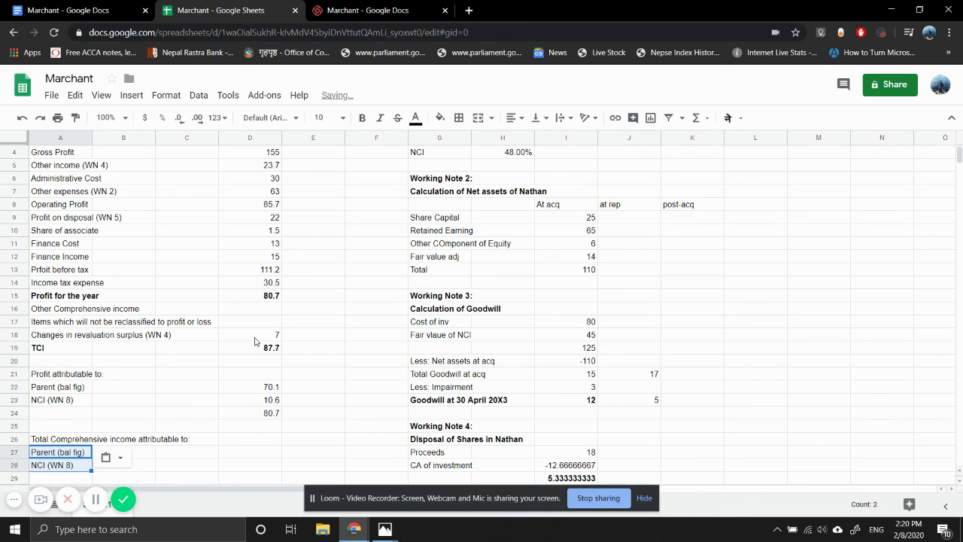
- Link the total comprehensive income attribution total in D29 to the TCI figure with =D19
key("Down")
key("Down")
key("Right")
key("Right")
key("Right")
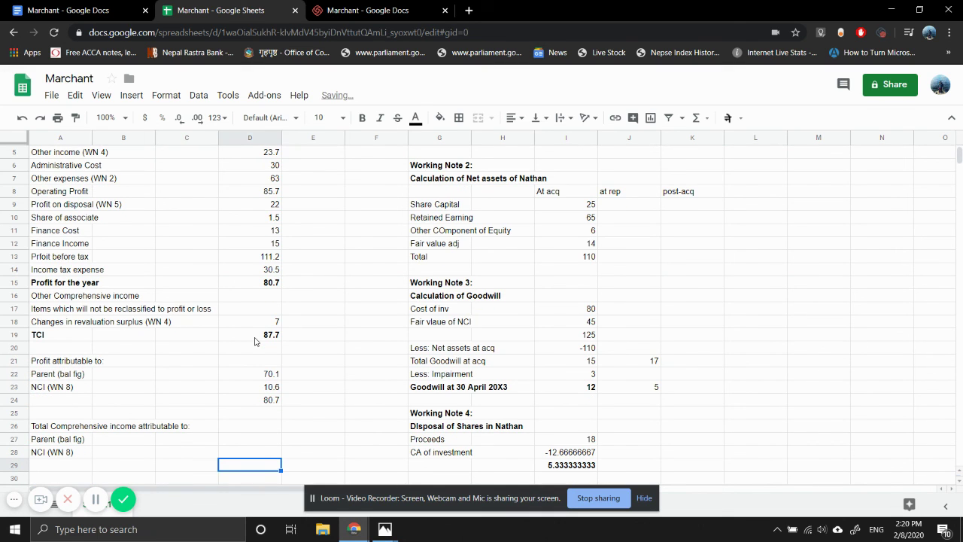
type("=")
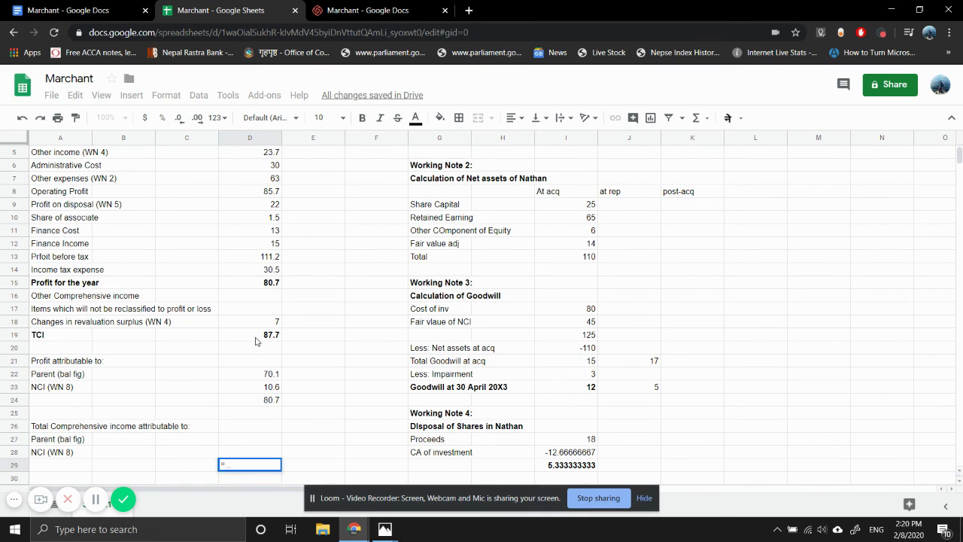
left_click(255, 338)
key("Return")
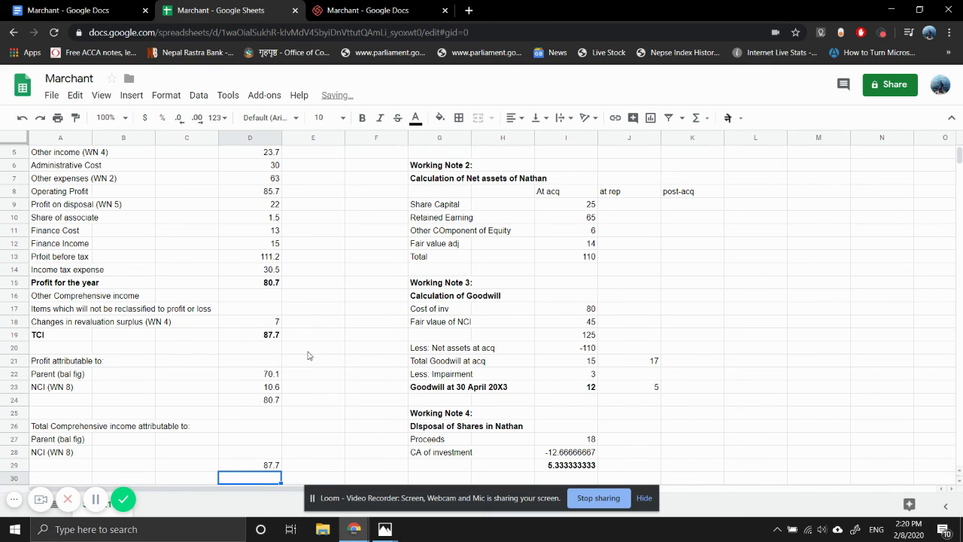
- Change the copied NCI label in A28 to NCI (WN 9)
left_click(57, 456)
double_click(57, 457)
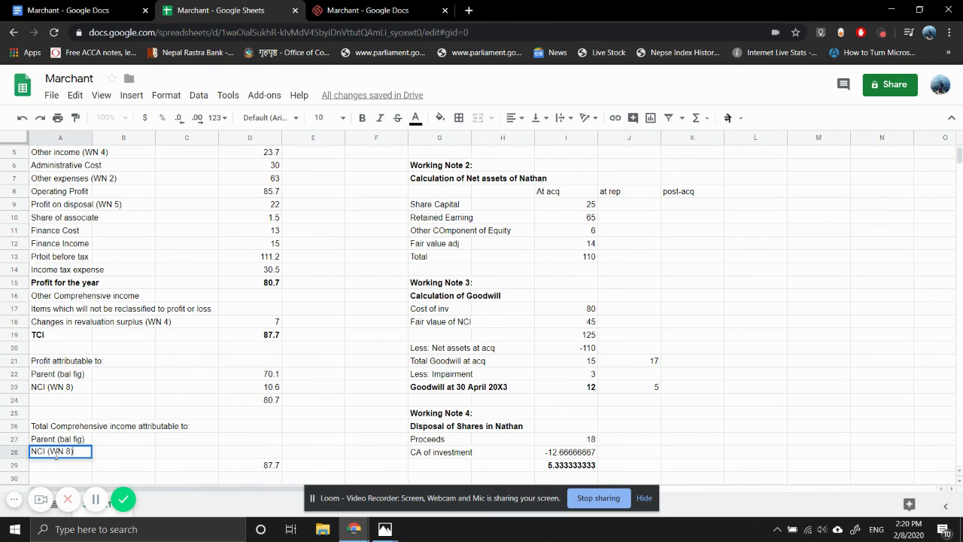
key("BackSpace")
type("9")
key("Return")
- Copy the two Working Note 8 heading lines from G53:G54 into G59:G60
scroll(349, 309, "down", 6)
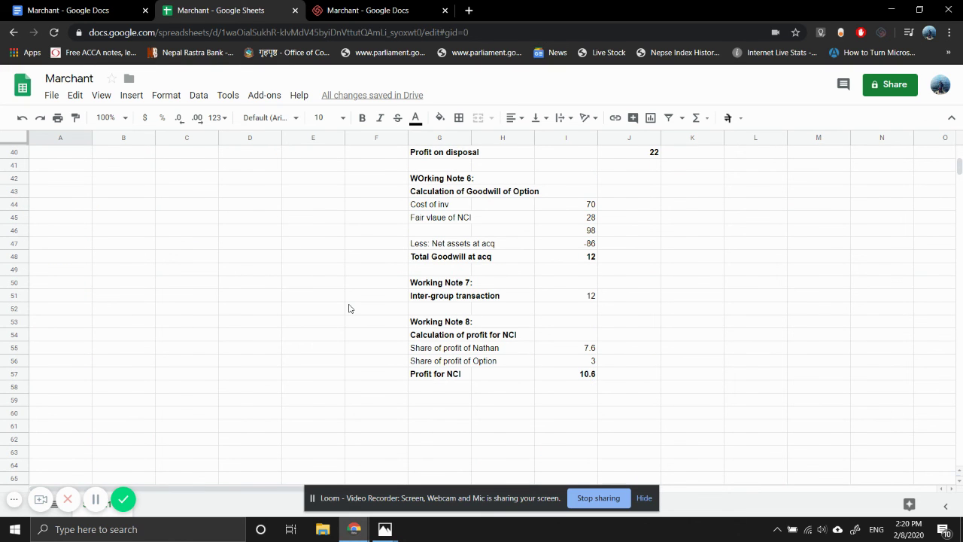
left_click(95, 499)
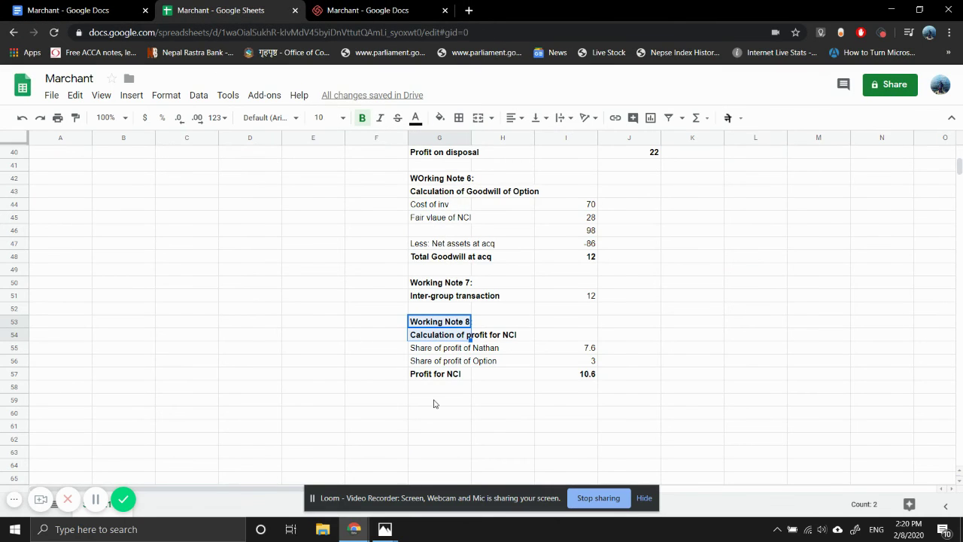
key("ctrl+c")
key("Down")
key("Down")
key("Down")
key("Down")
key("Down")
key("Down")
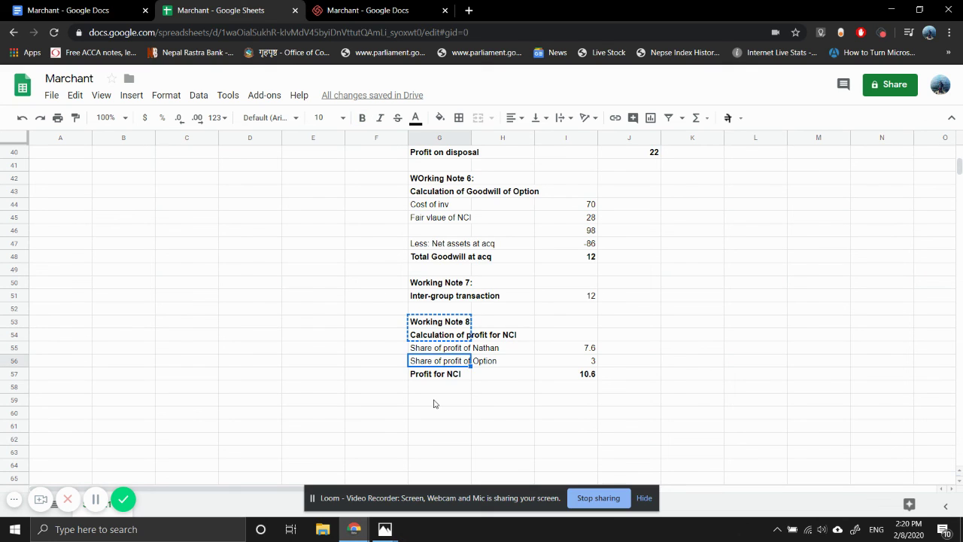
key("ctrl+v")
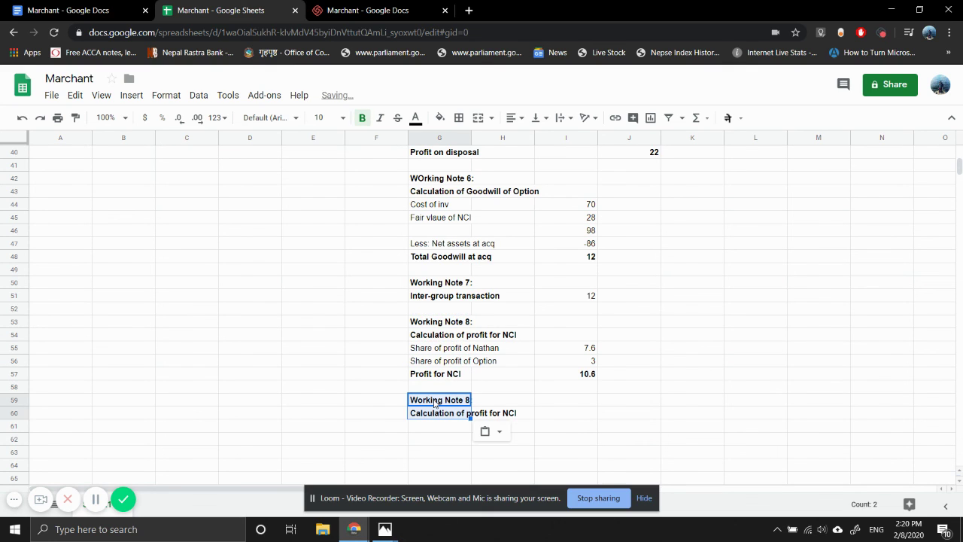
- Change the copied heading in G59 to Working Note 9:
double_click(435, 401)
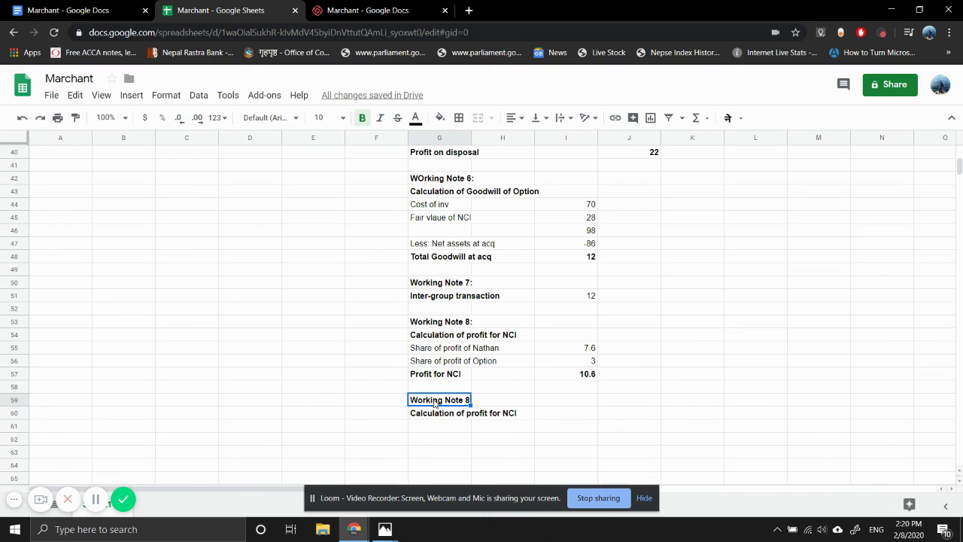
key("Left")
key("BackSpace")
type("9")
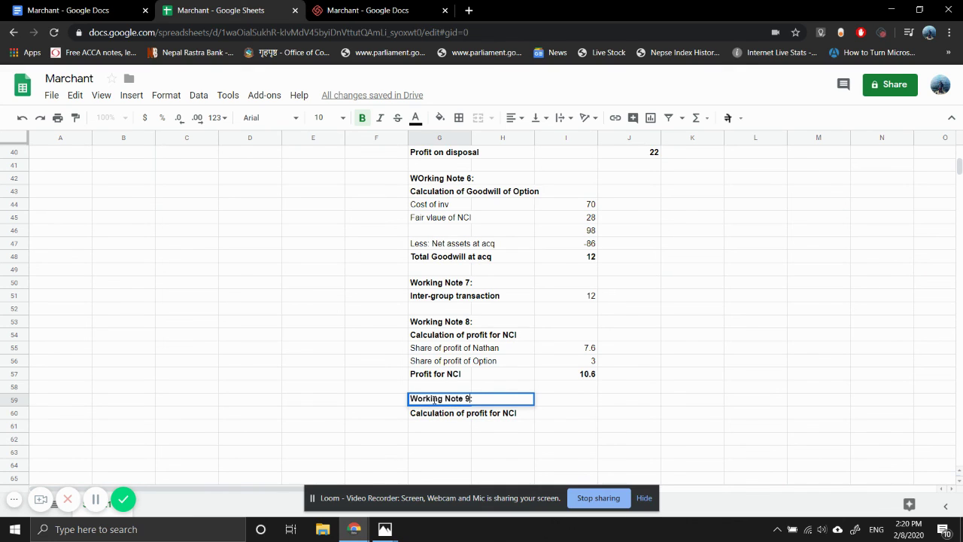
key("Return")
- Change the subheading in G60 to Calculation of TCI for NCI
key("Return")
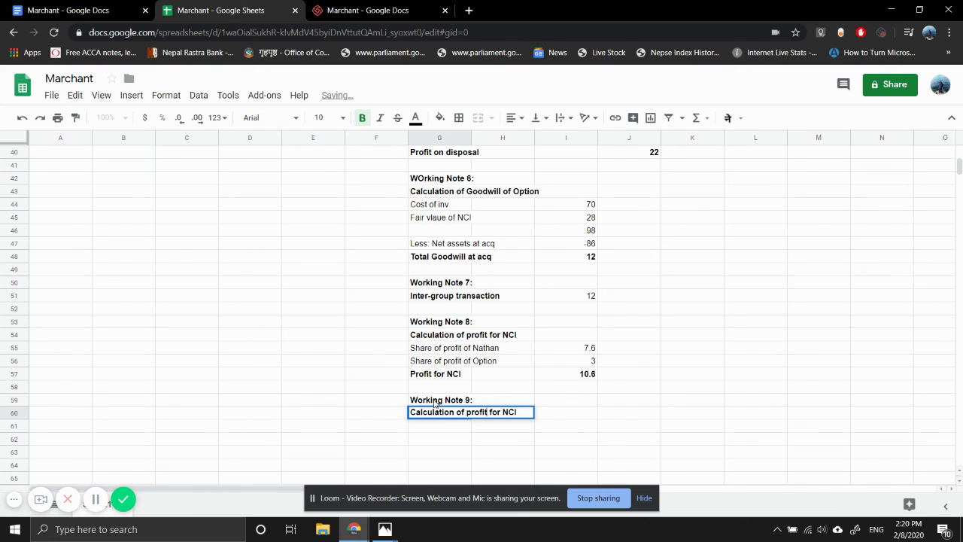
key("Left")
key("Left")
key("Left")
key("Left")
key("Left")
key("Left")
key("Left")
key("Left")
key("BackSpace")
key("BackSpace")
key("BackSpace")
key("BackSpace")
key("BackSpace")
key("BackSpace")
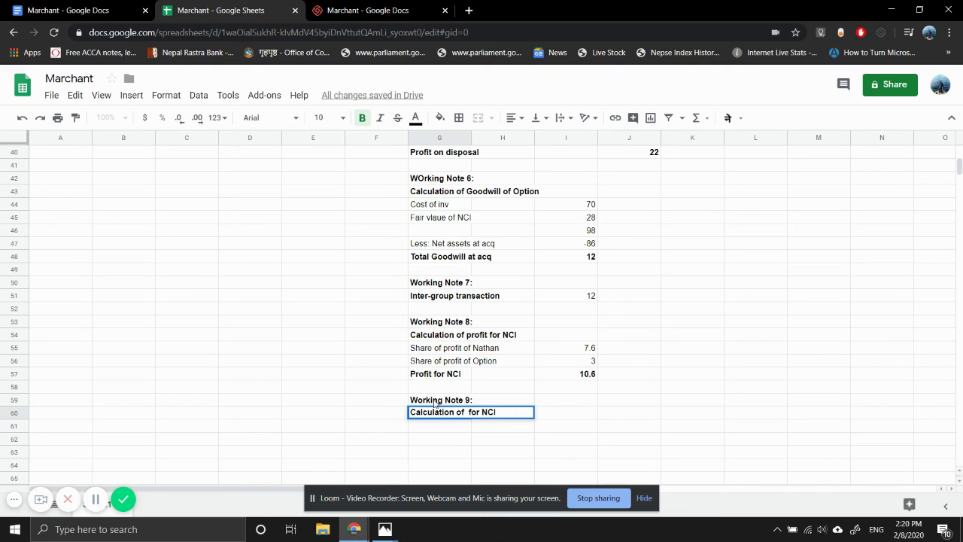
type("TCI")
key("Return")
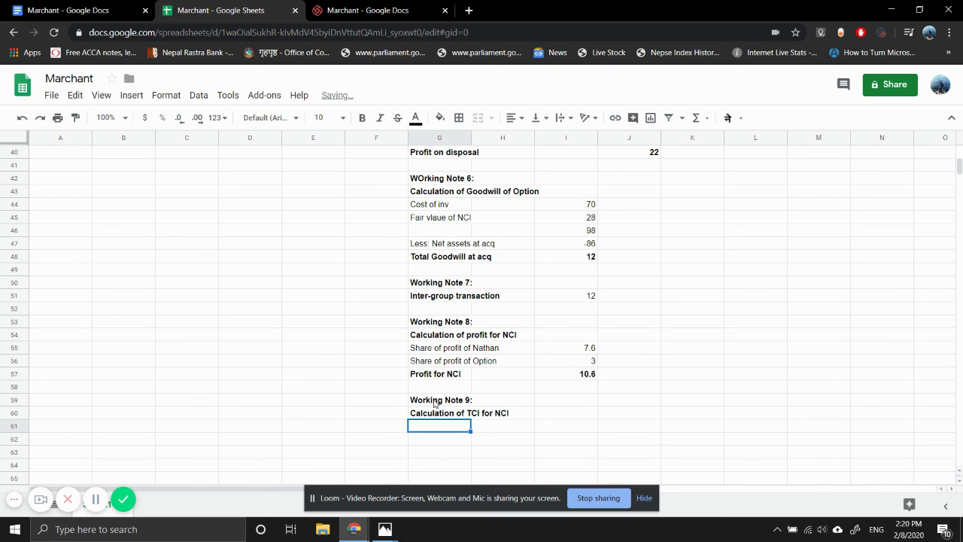
- Copy the Nathan, Option and total row labels from G55:G57 into G61:G63 under Working Note 9
key("Up")
key("Up")
key("Up")
key("Up")
key("Up")
key("Up")
key("Up")
key("Down")
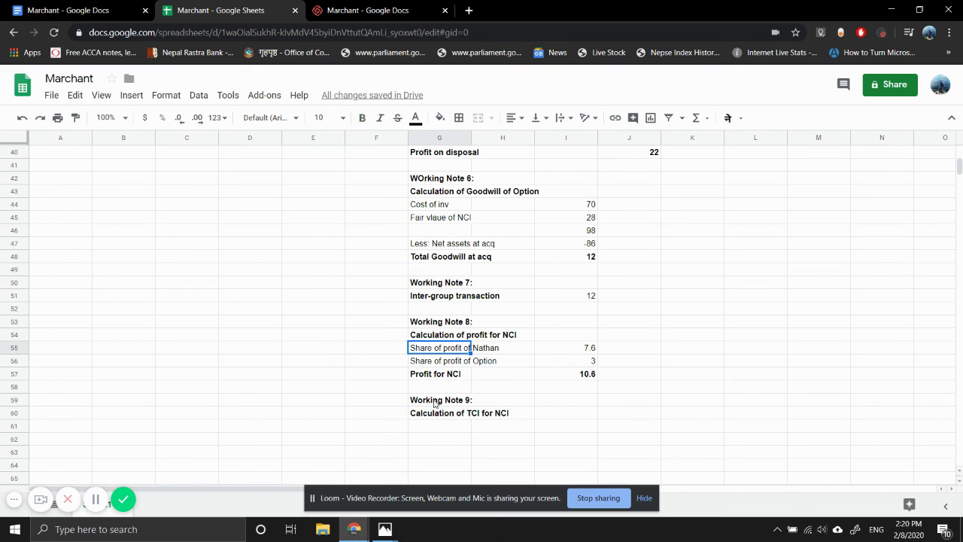
key("shift+Down")
key("shift+Down")
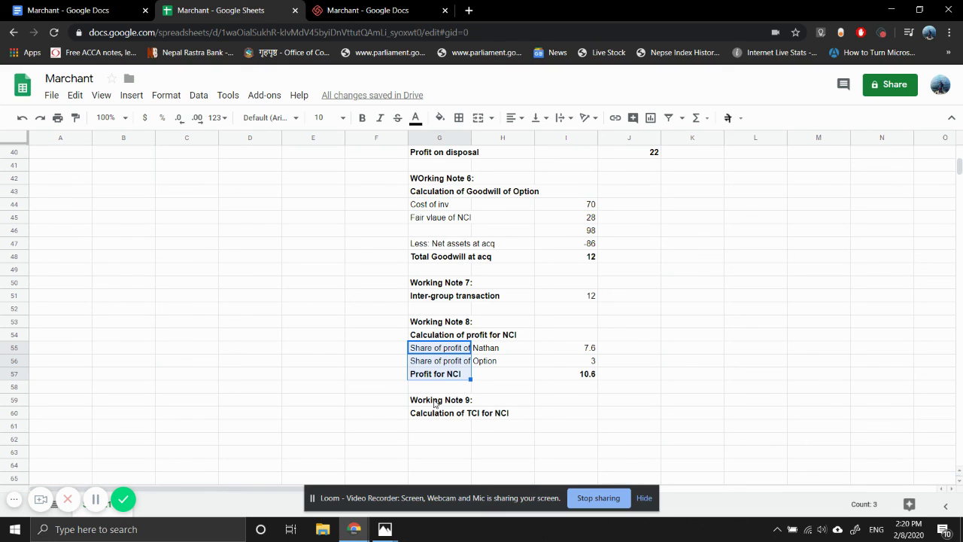
key("ctrl+c")
key("Down")
key("Down")
key("Down")
key("Down")
key("Down")
key("Down")
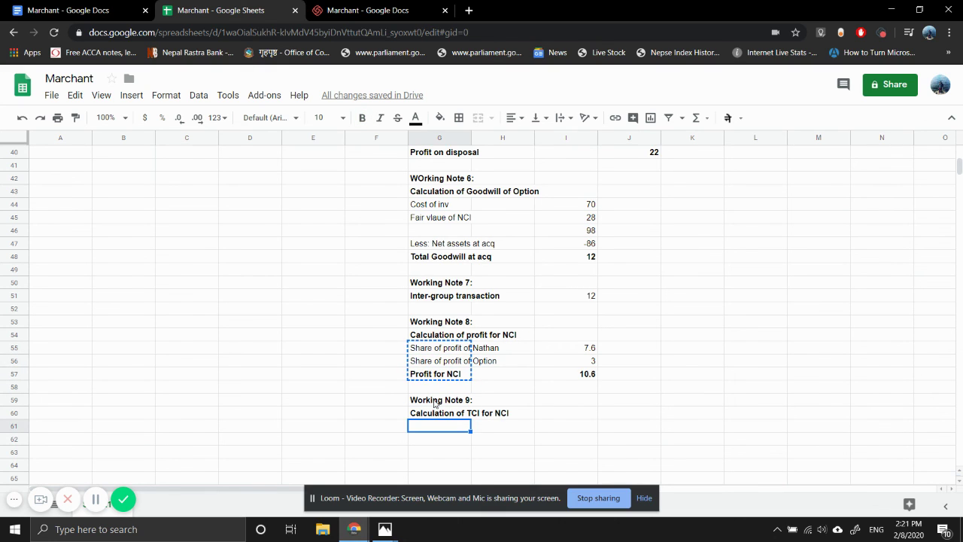
key("ctrl+v")
- Enter =21*0.4 in I61 for Nathan's share, taking its total comprehensive income from the question image in Photos
key("Up")
key("Down")
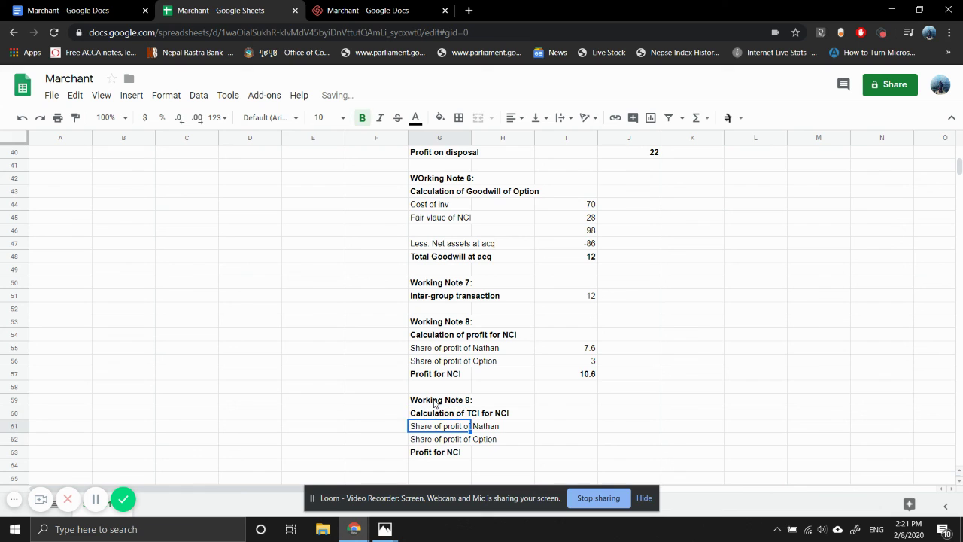
key("Right")
key("Right")
type("=")
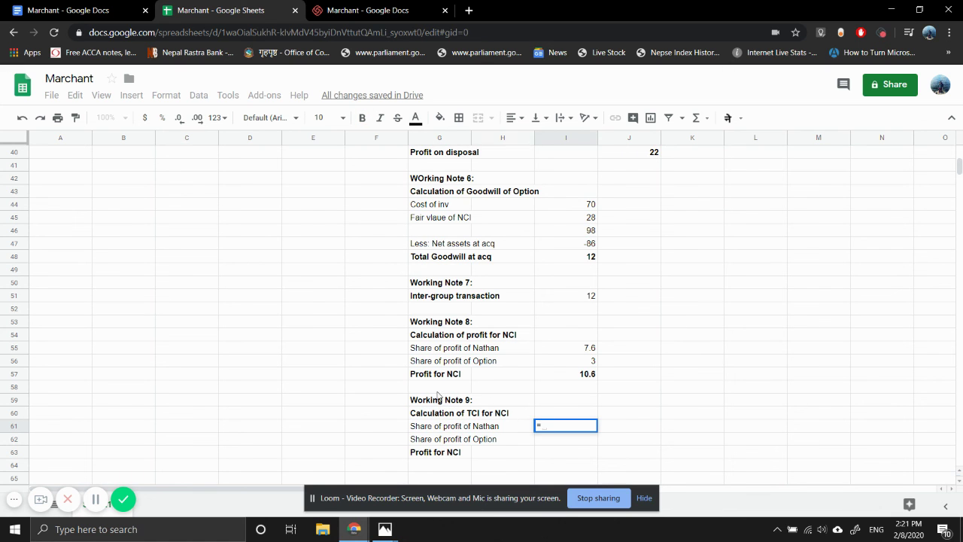
scroll(276, 300, "up", 5)
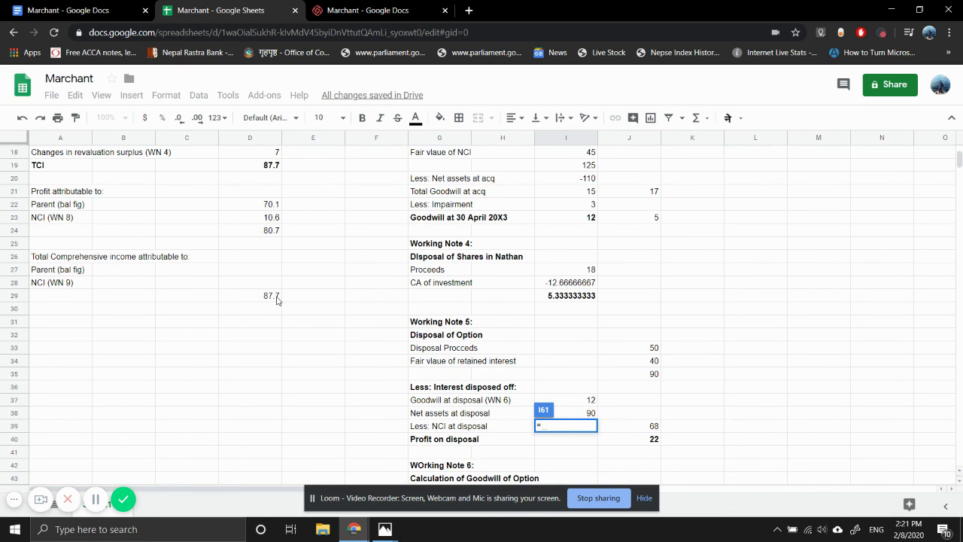
scroll(276, 300, "up", 3)
scroll(276, 300, "down", 8)
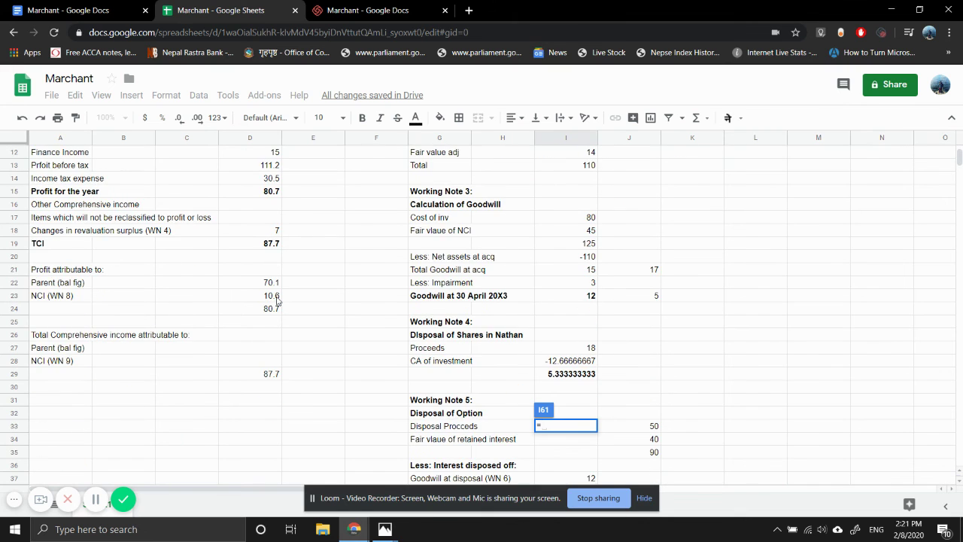
scroll(276, 300, "down", 5)
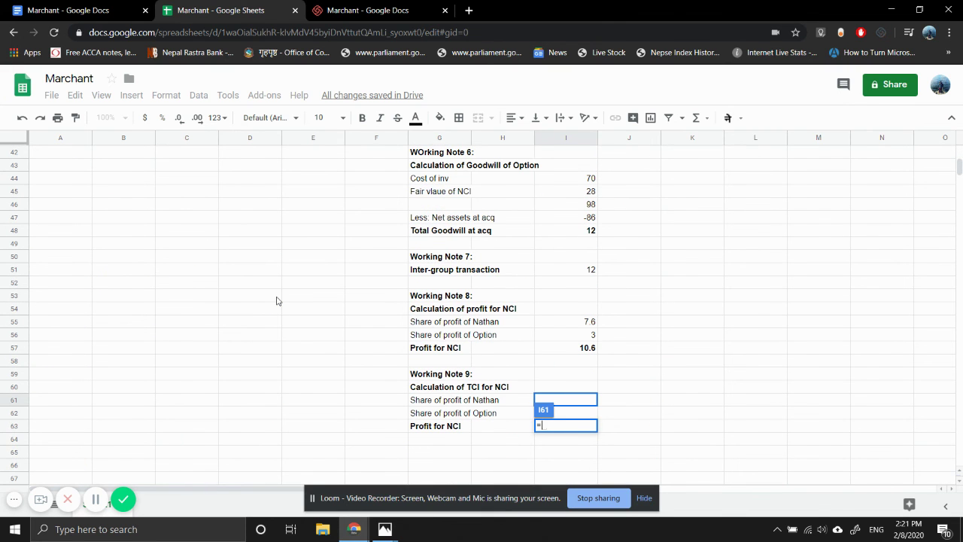
mouse_move(385, 529)
left_click(287, 455)
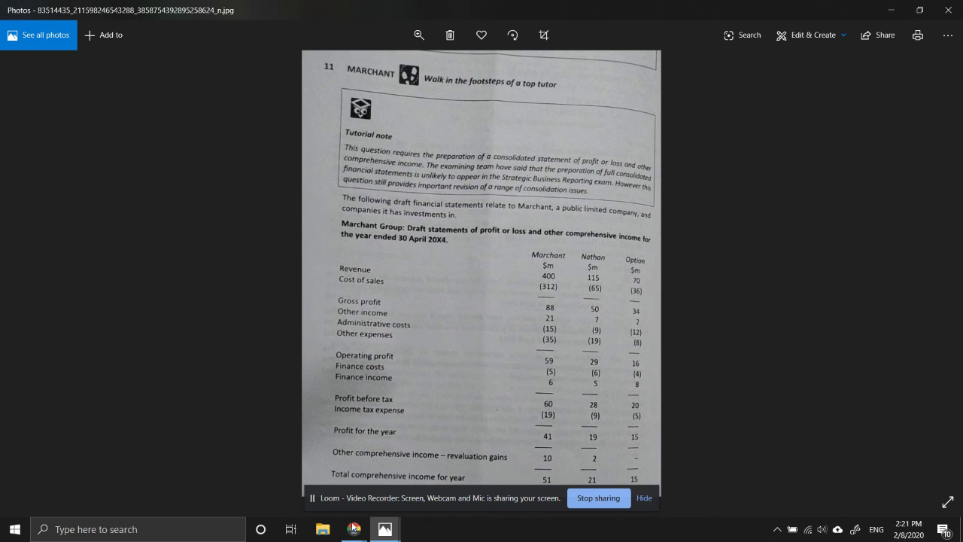
mouse_move(354, 529)
left_click(245, 489)
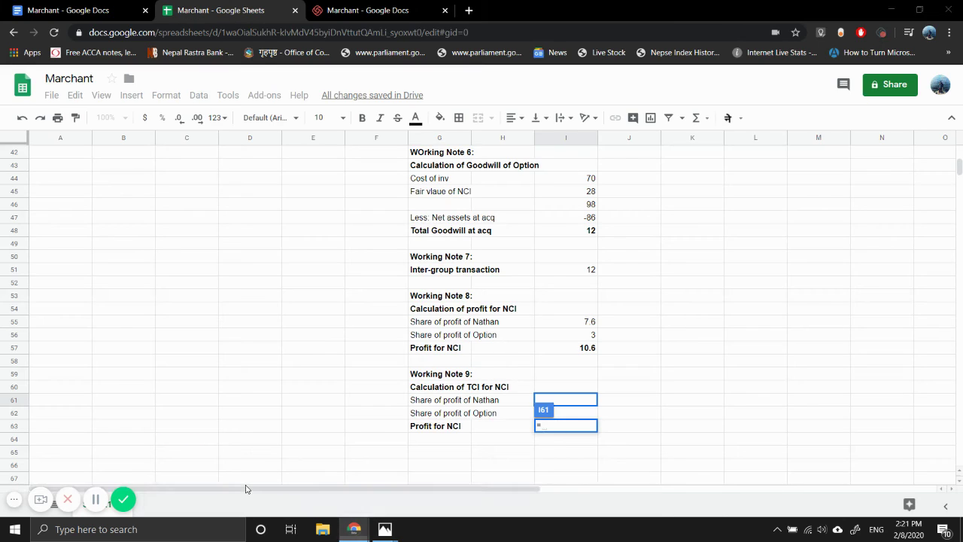
type("21")
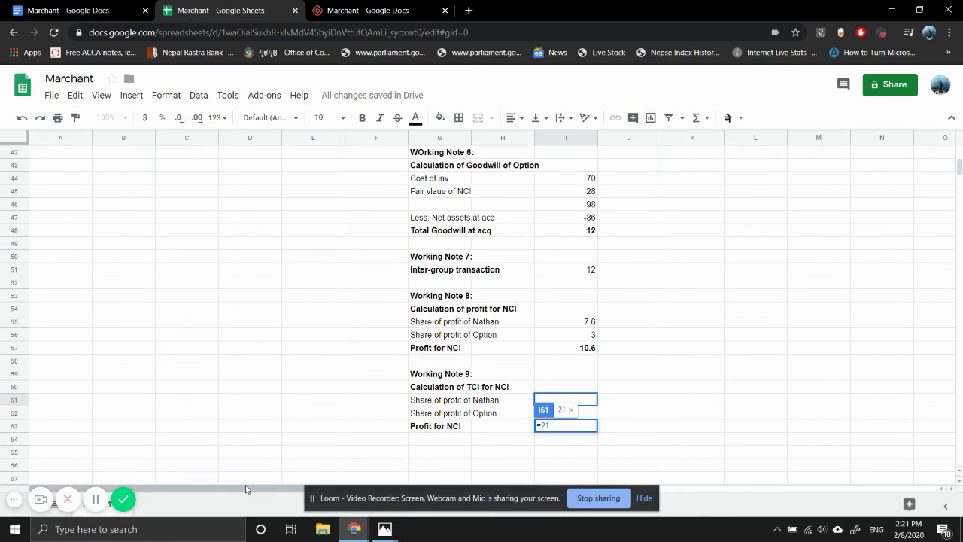
type("*0.4")
key("Return")
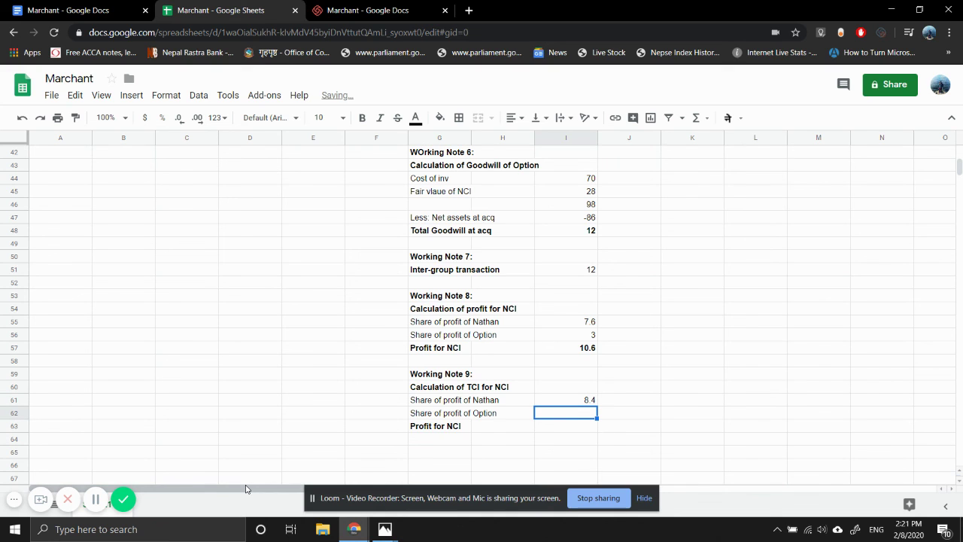
- Enter =15*6/12*0.4 in I62 for Option's share, taking its total comprehensive income from the question image
type("=")
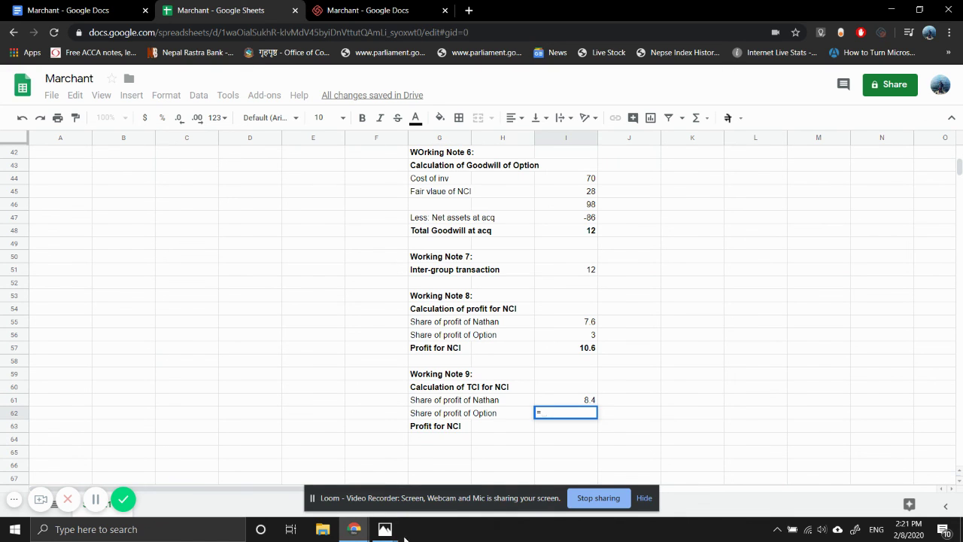
mouse_move(396, 536)
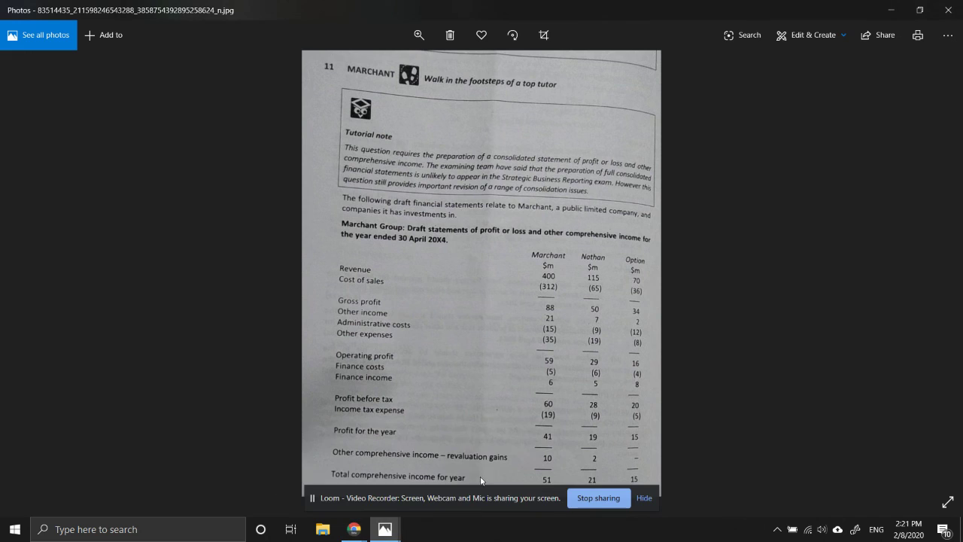
left_click(227, 486)
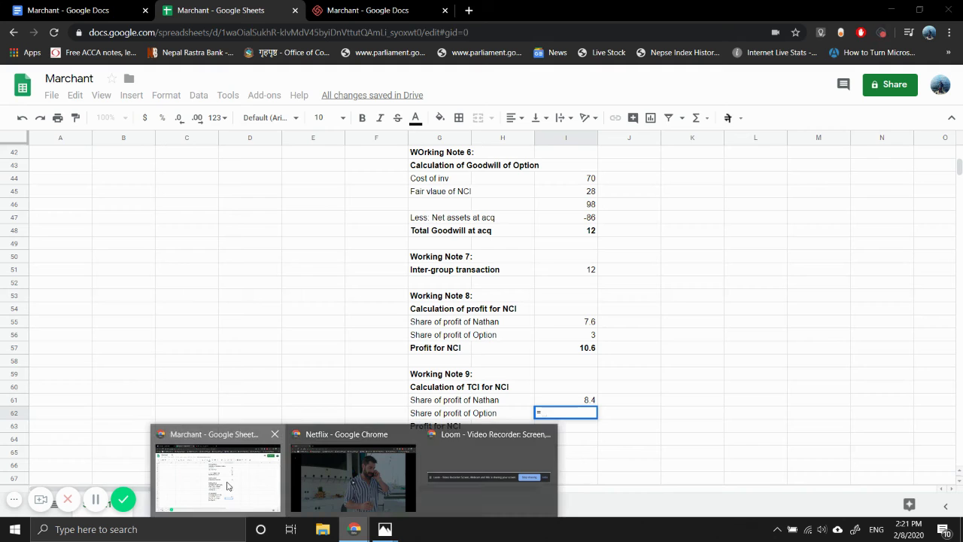
type("=15")
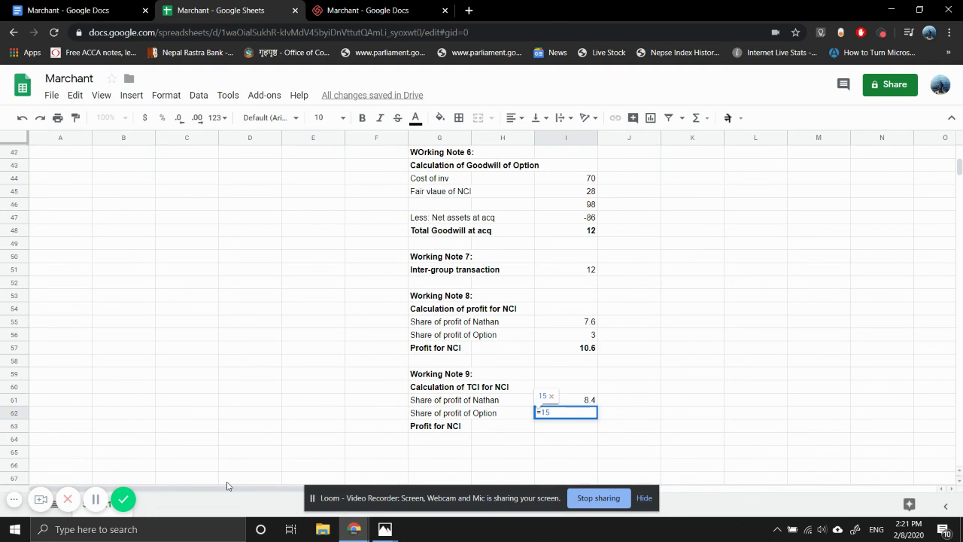
type("*6/12*")
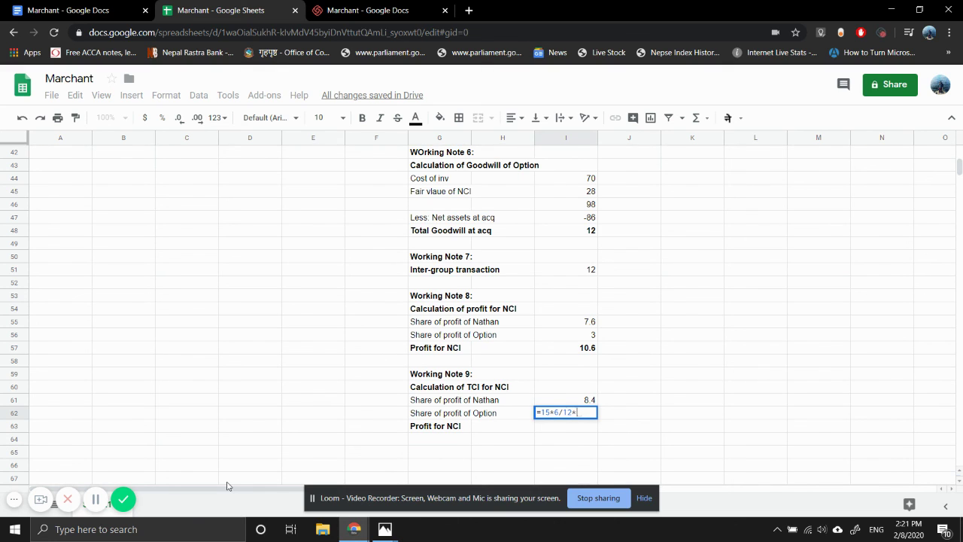
type("0.4")
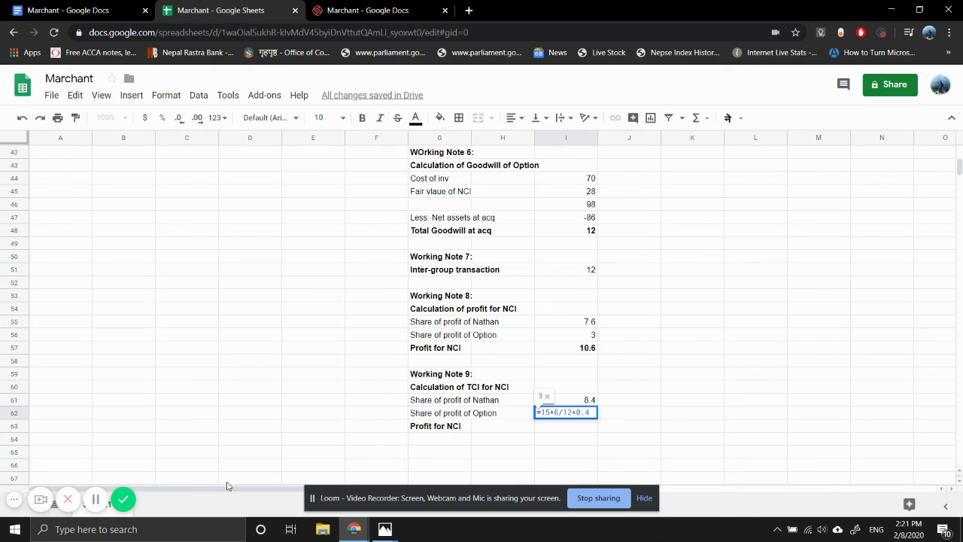
key("Return")
- Add I62 and I61 in I63 as the Working Note 9 total and make the figure bold
type("=")
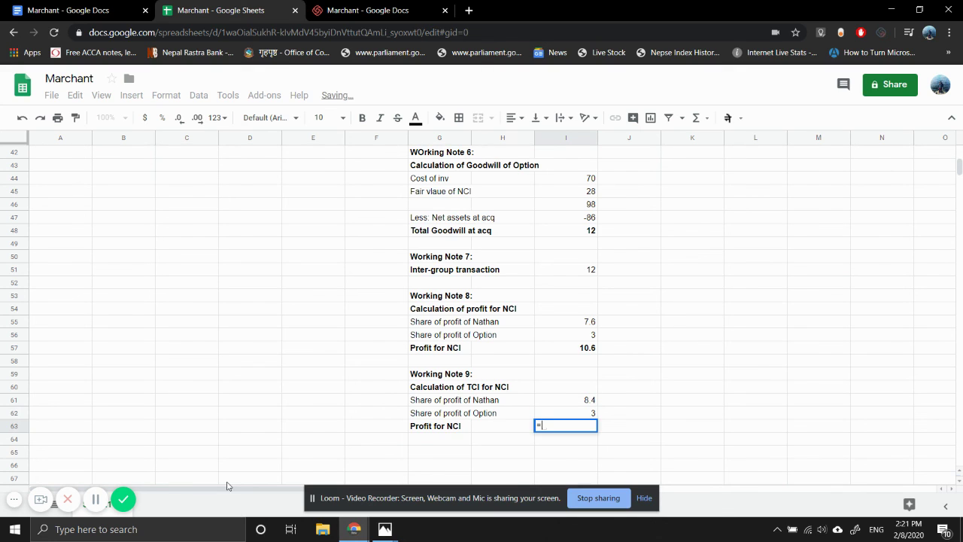
key("Up")
type("+")
key("Up")
key("Up")
key("Return")
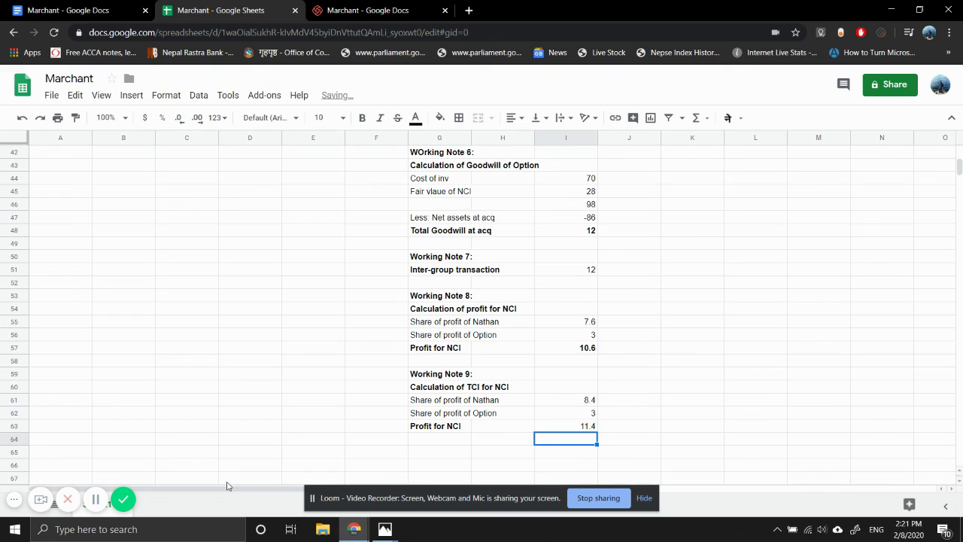
key("Up")
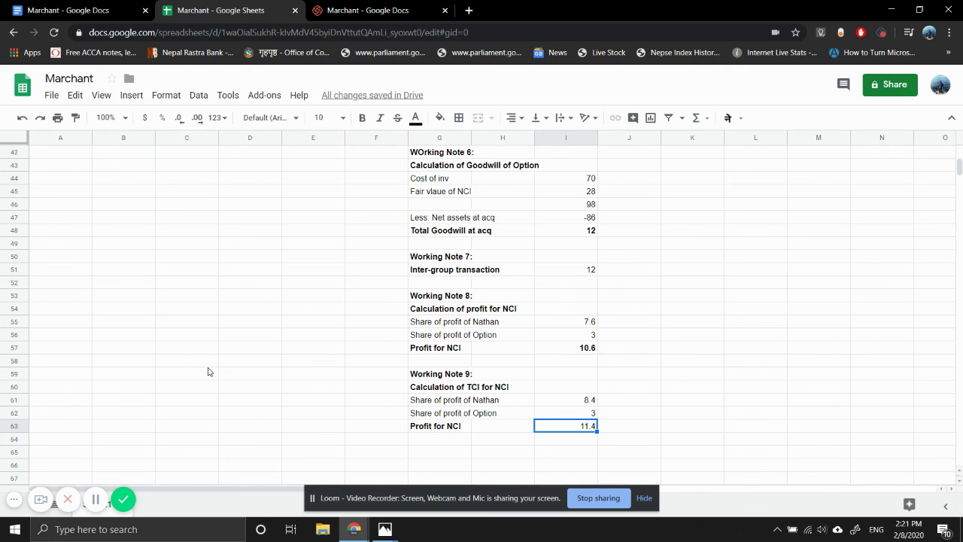
key("ctrl+b")
- Link the NCI (WN 9) figure in D28 to the Working Note 9 total in I63
scroll(209, 372, "up", 4)
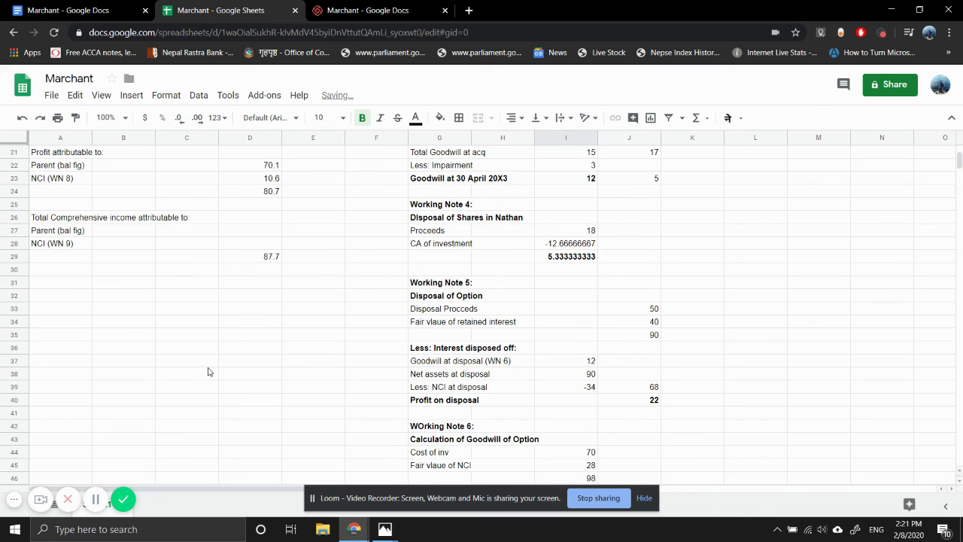
left_click(256, 248)
type("=i6")
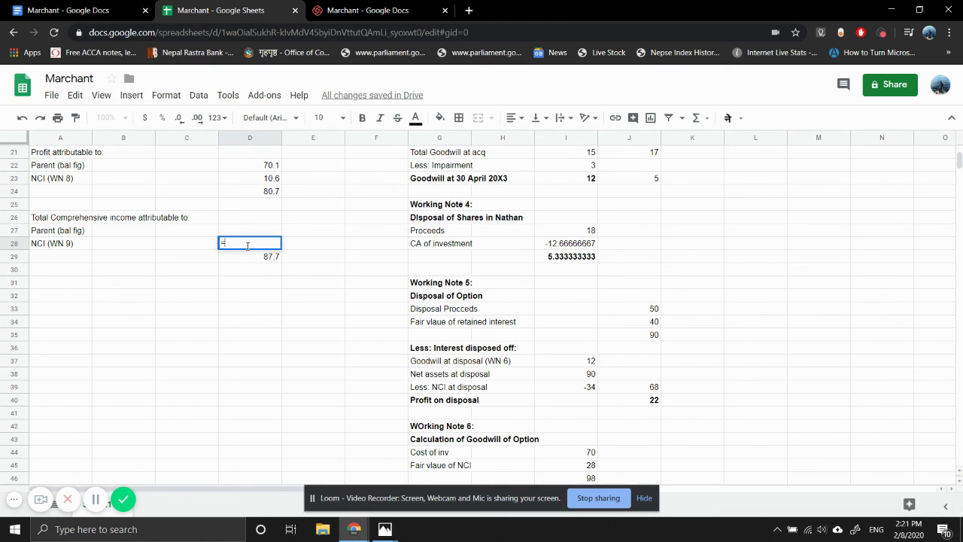
key("Return")
- Calculate the parent's balancing share of total comprehensive income in D27 with =D29-D28
key("Up")
key("Up")
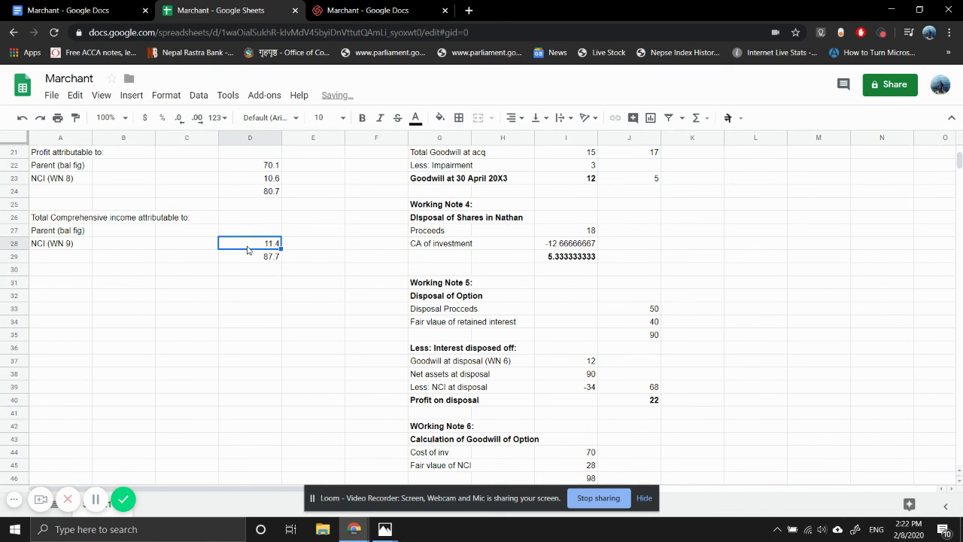
type("=")
key("Down")
key("Down")
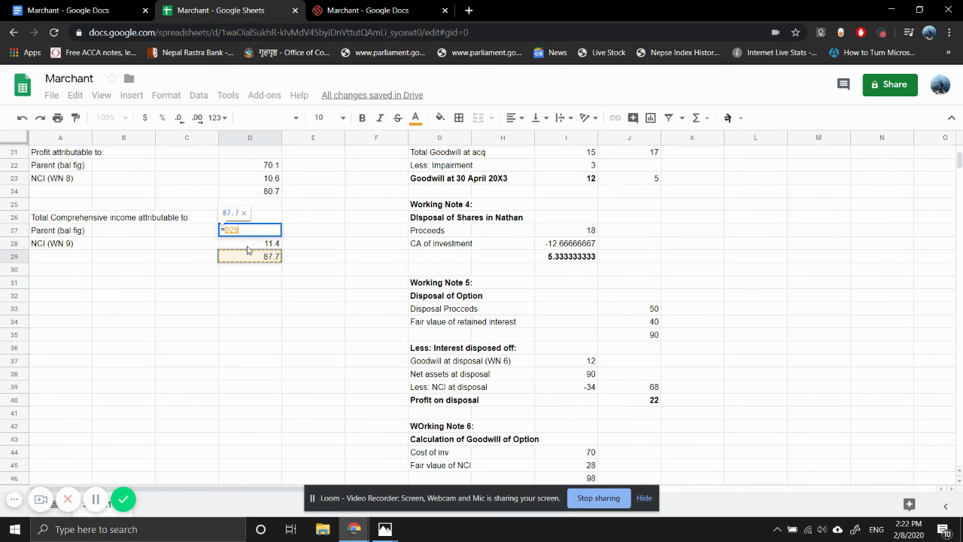
type("-")
key("Up")
key("Down")
key("Down")
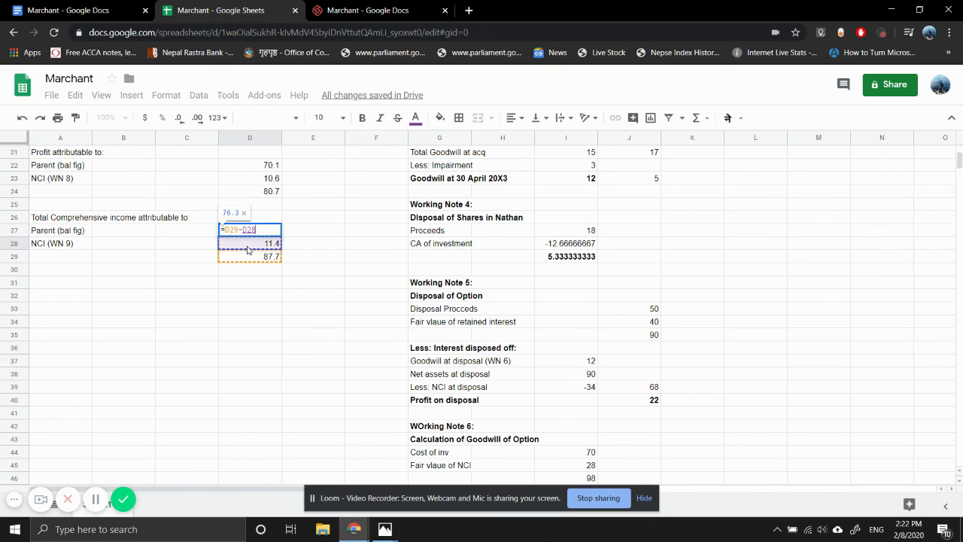
key("Return")
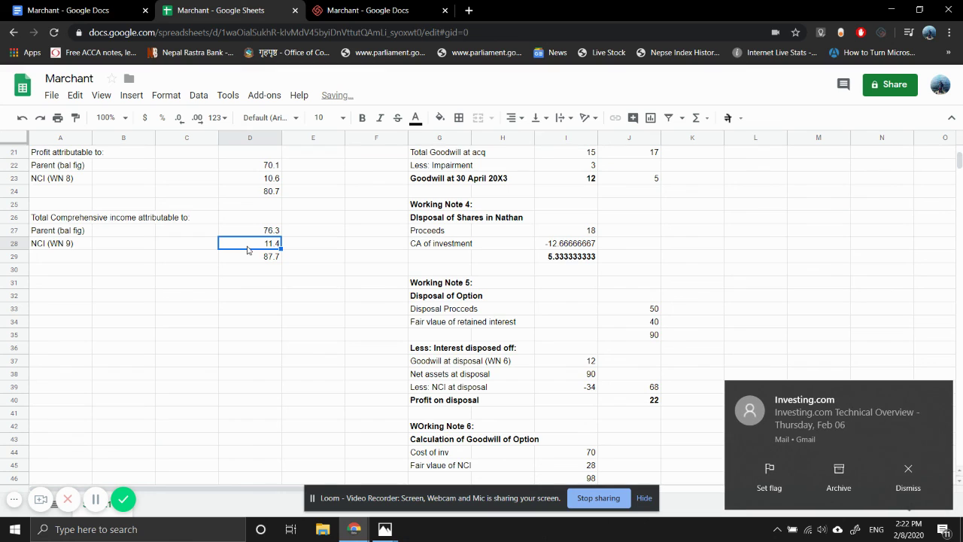